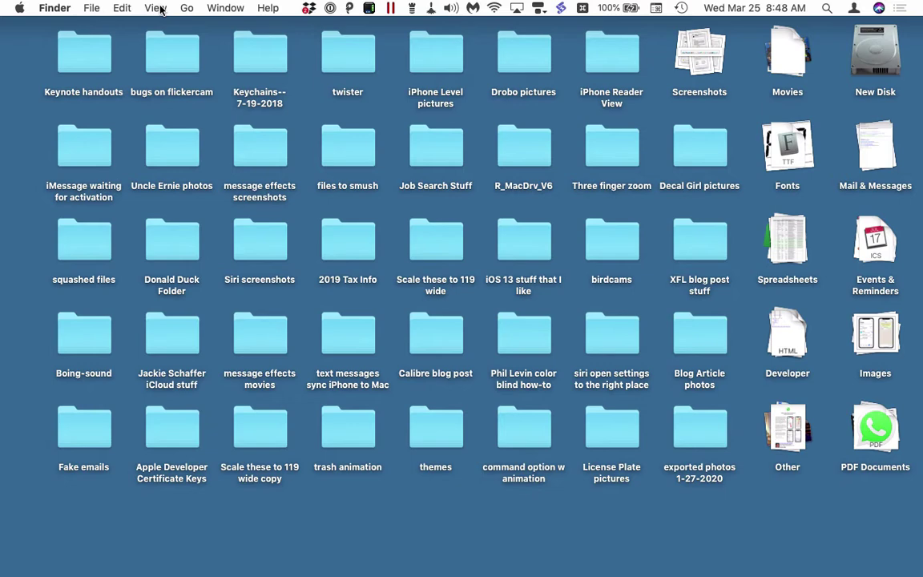
- Group the desktop stacks by Date Last Opened from the View menu
click(157, 8)
mouse_move(170, 107)
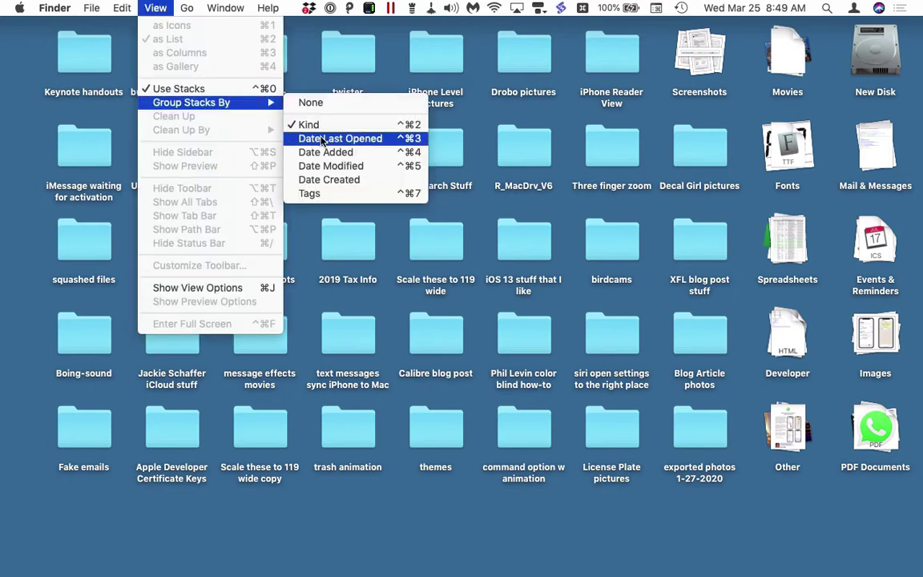
click(389, 142)
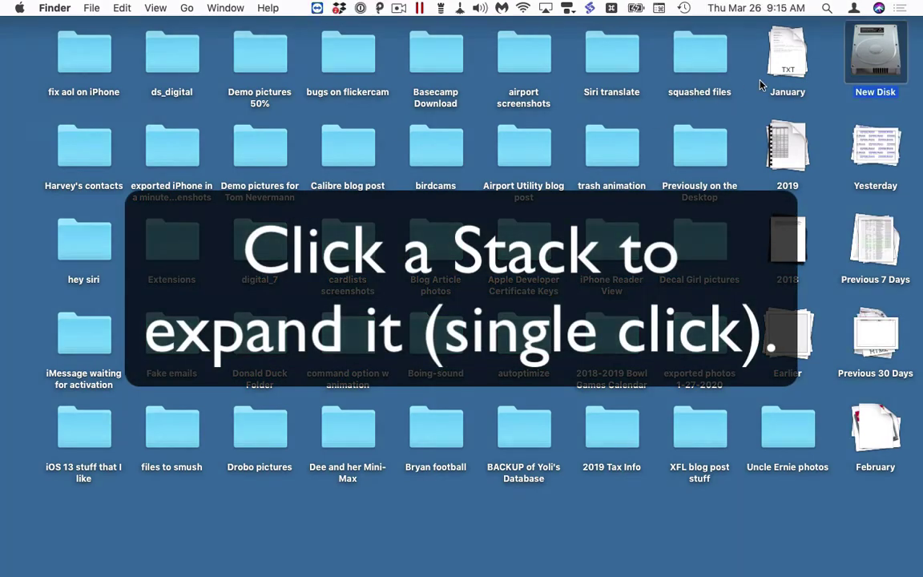
click(789, 55)
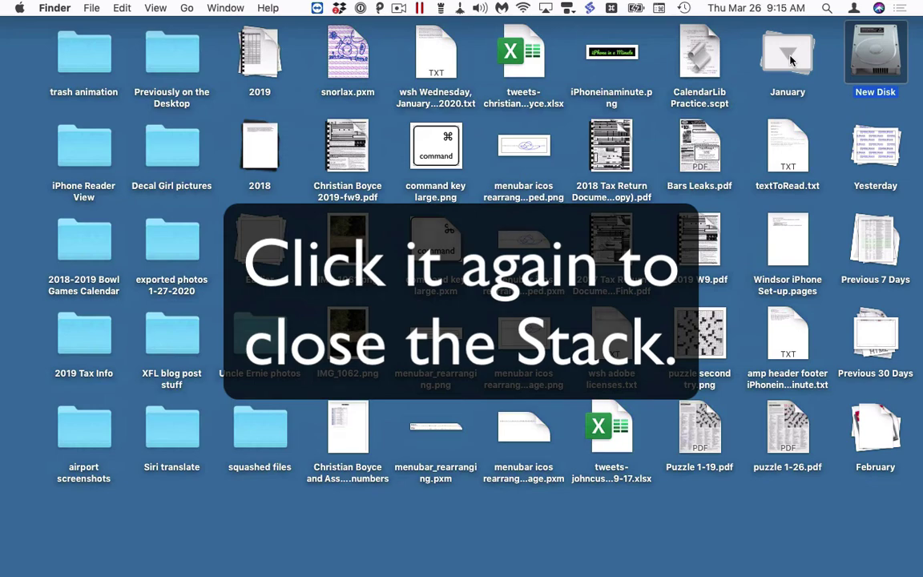
click(789, 56)
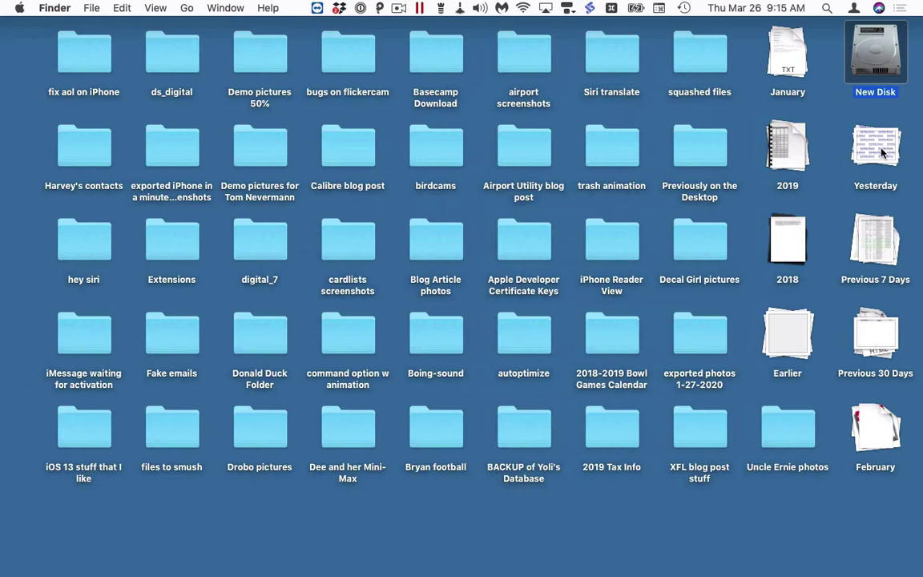
click(882, 152)
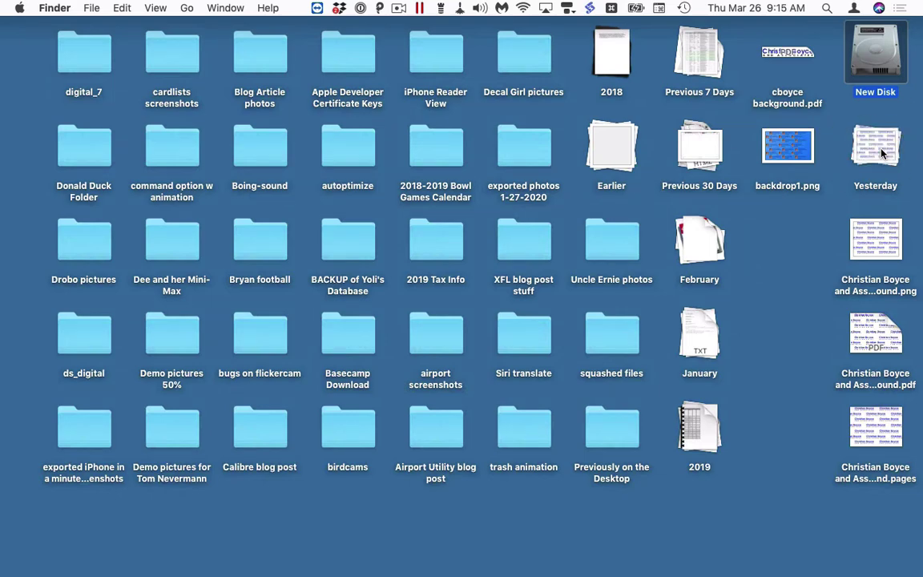
click(881, 152)
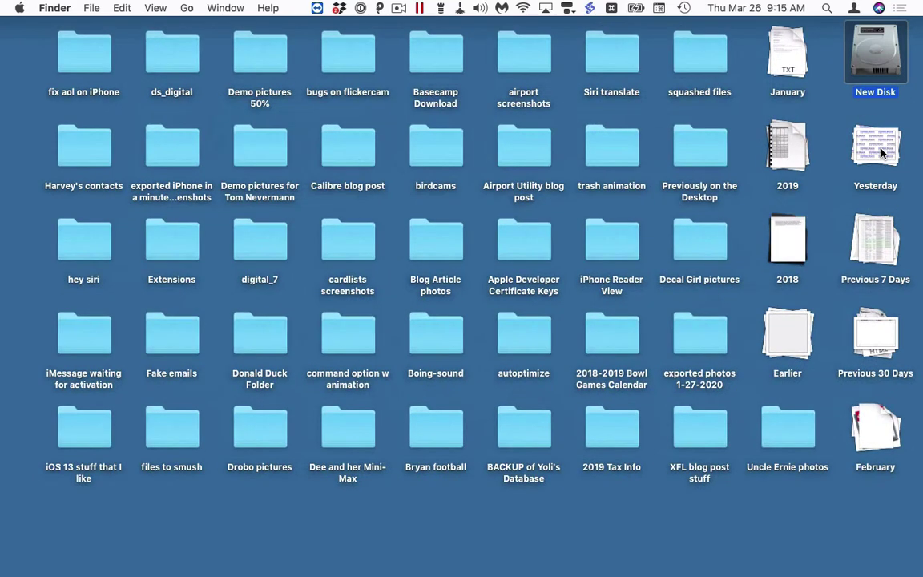
click(877, 251)
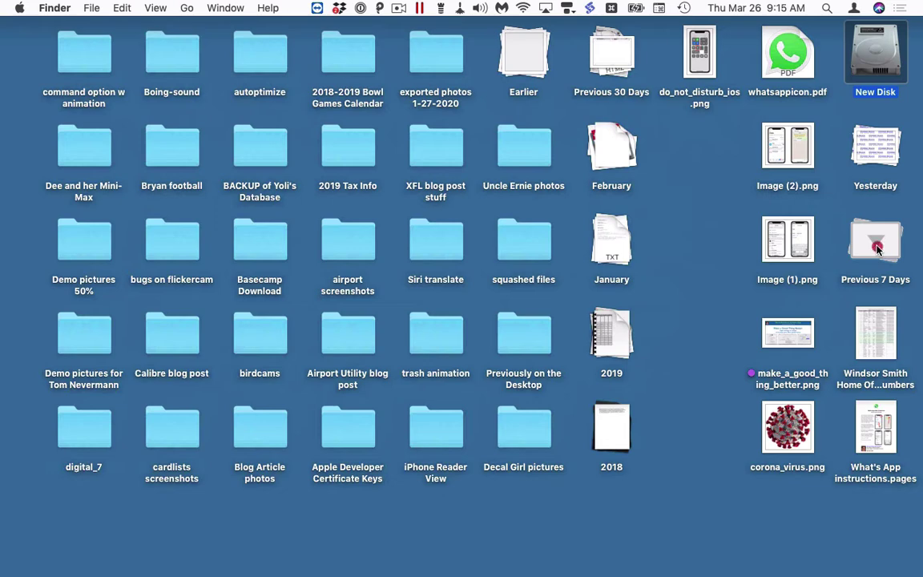
click(877, 251)
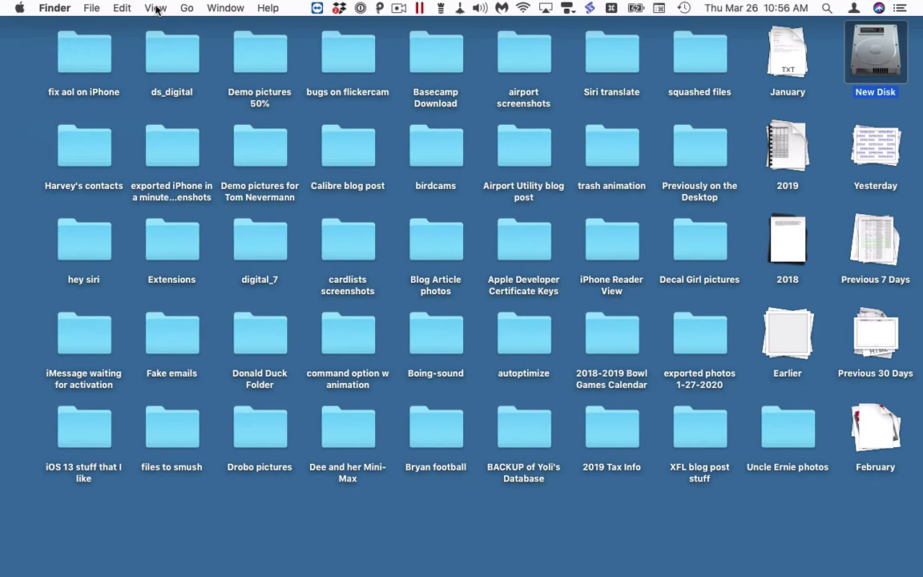
- Uncheck Use Stacks in the View menu so desktop files appear individually
click(156, 10)
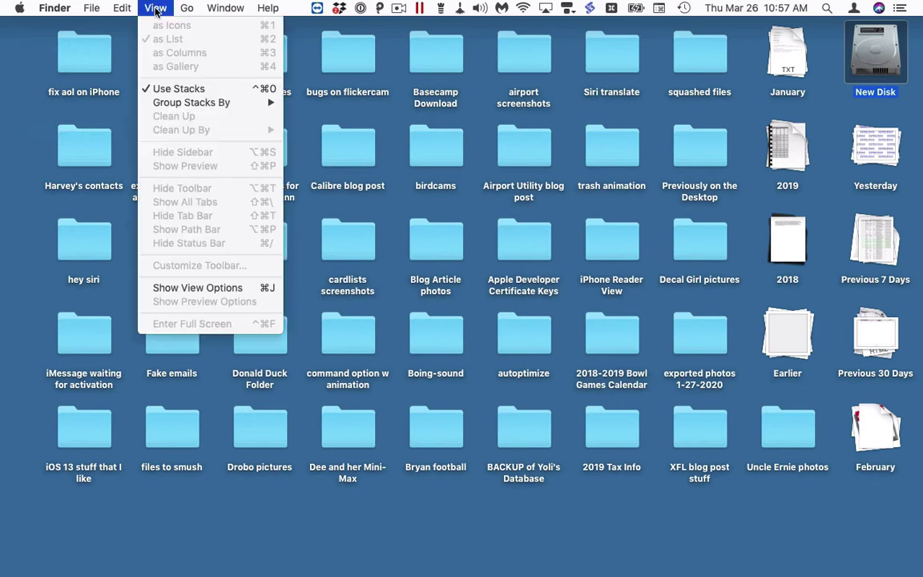
click(165, 88)
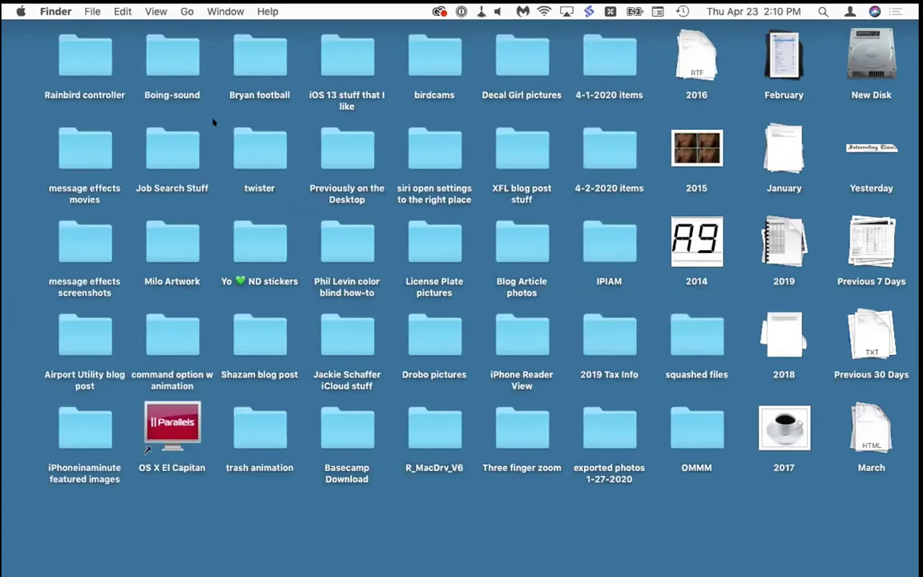
- Open a new Recents Finder window with Command-N and drag it narrower
key(super+n)
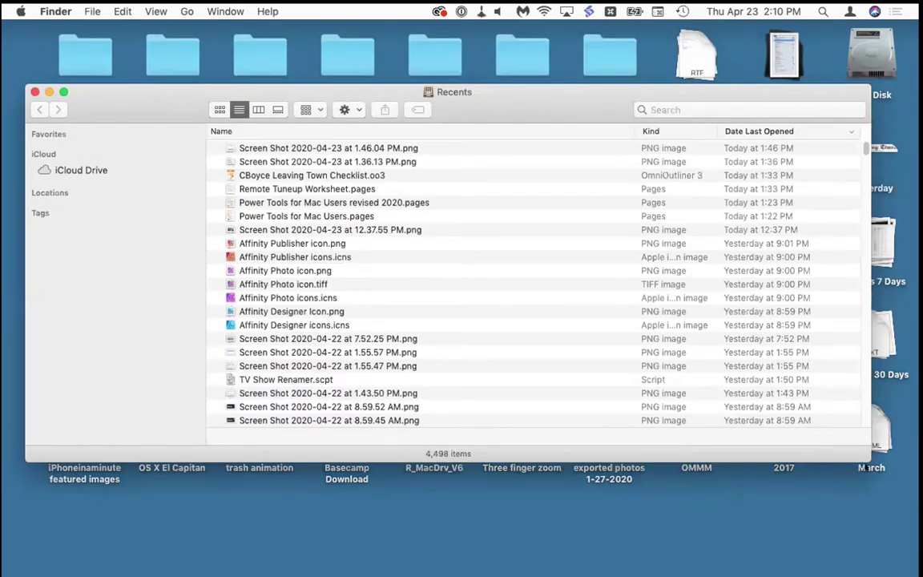
drag(865, 455, 681, 455)
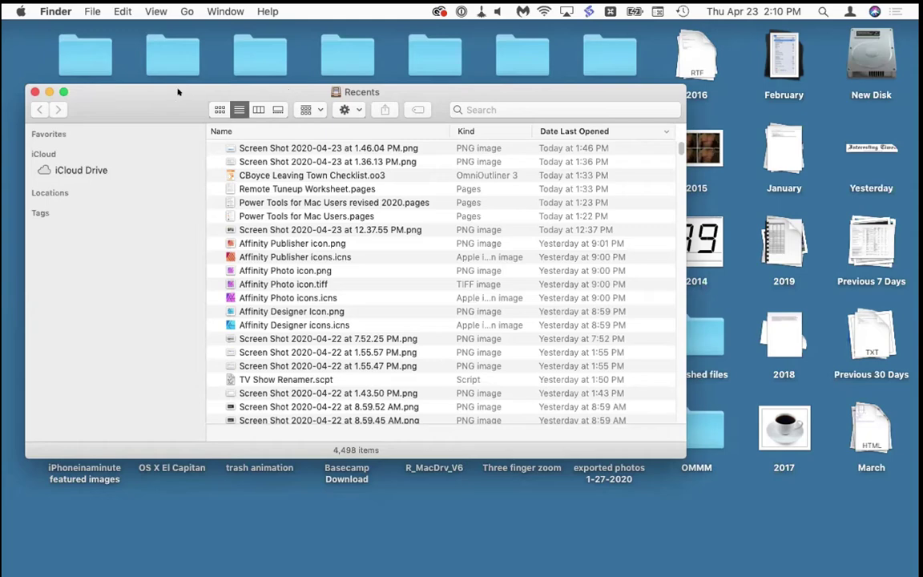
- Open Finder Preferences, then bring the Recents window back to the front
click(53, 10)
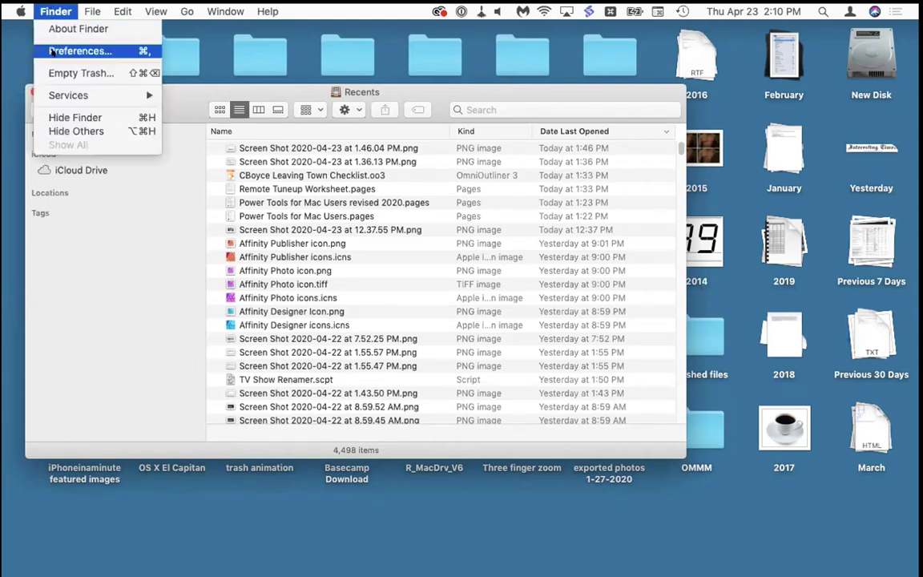
click(51, 50)
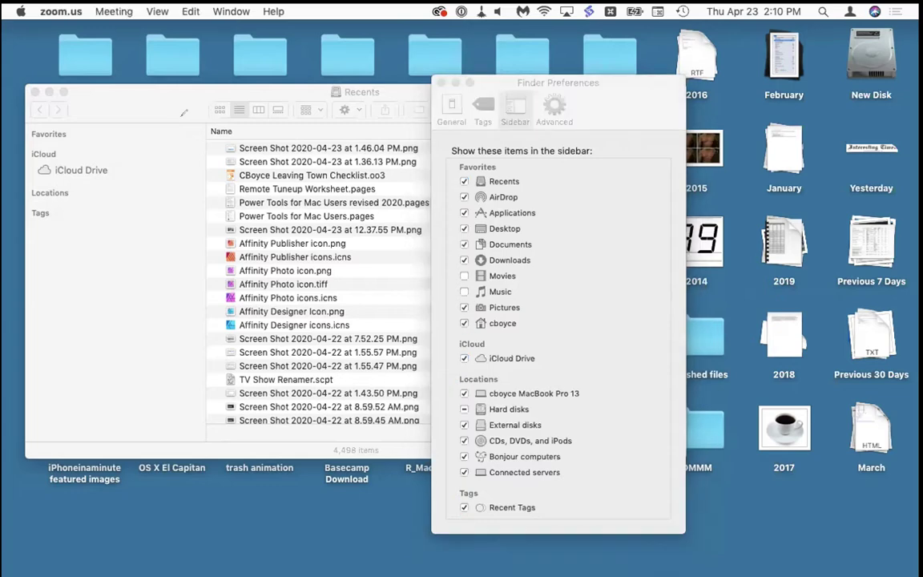
drag(231, 130, 168, 127)
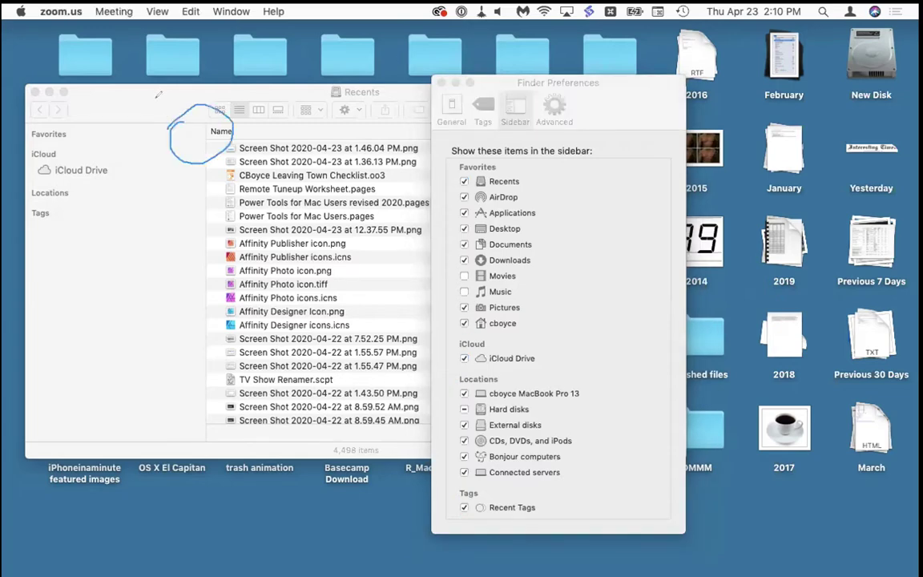
click(132, 100)
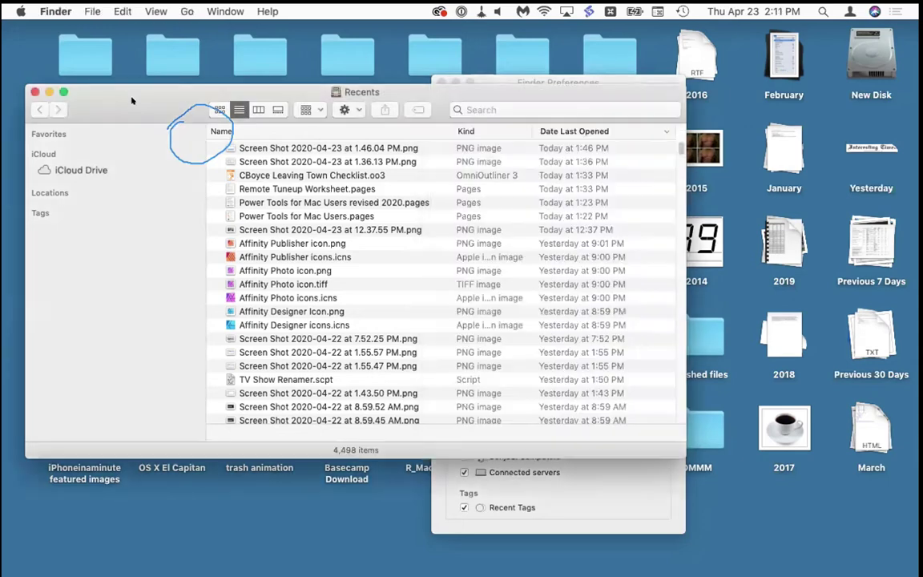
- Toggle the sidebar Favorites list between Hide and Show, leaving it expanded
mouse_move(189, 134)
click(190, 134)
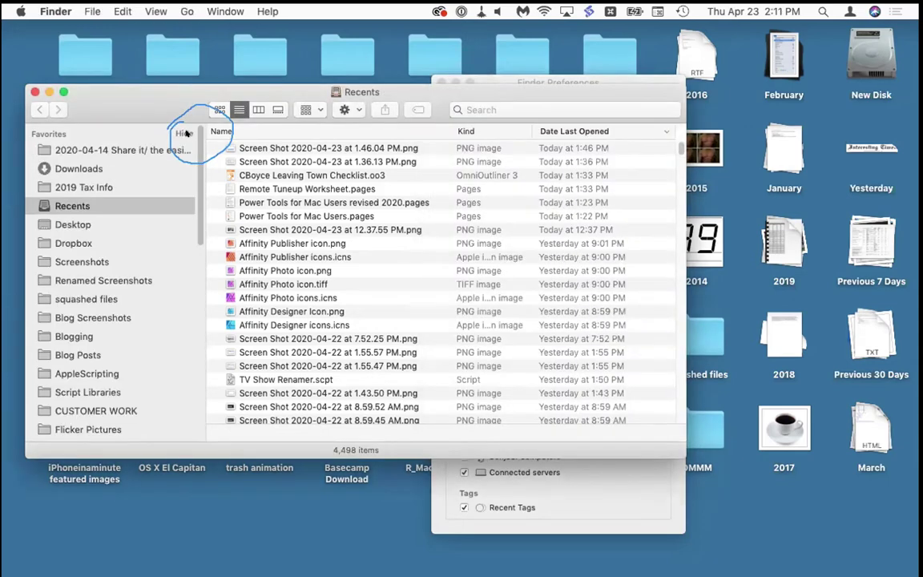
click(186, 133)
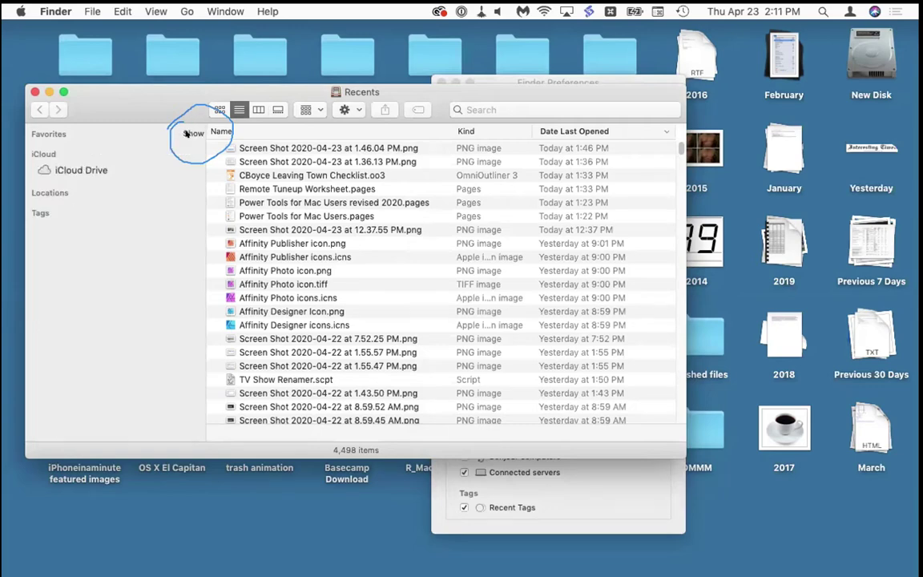
click(187, 134)
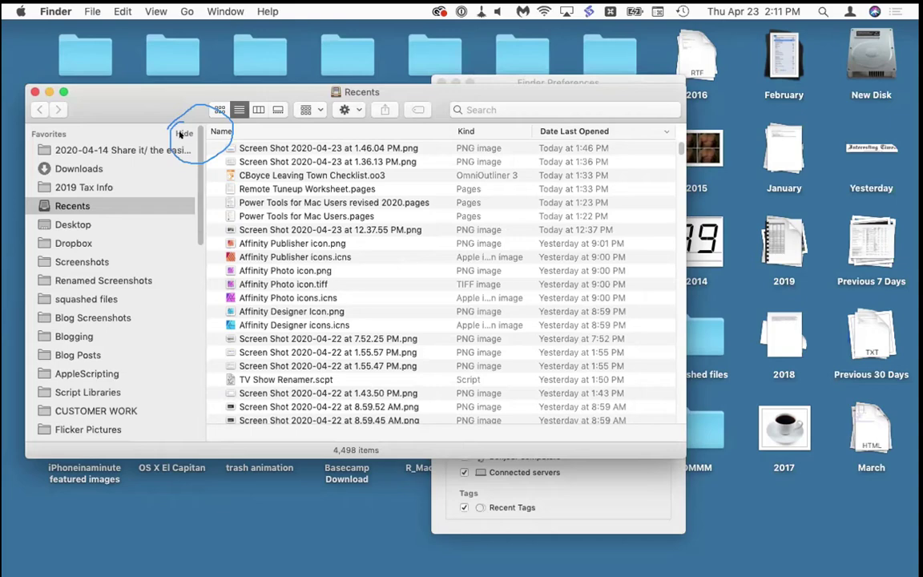
click(181, 134)
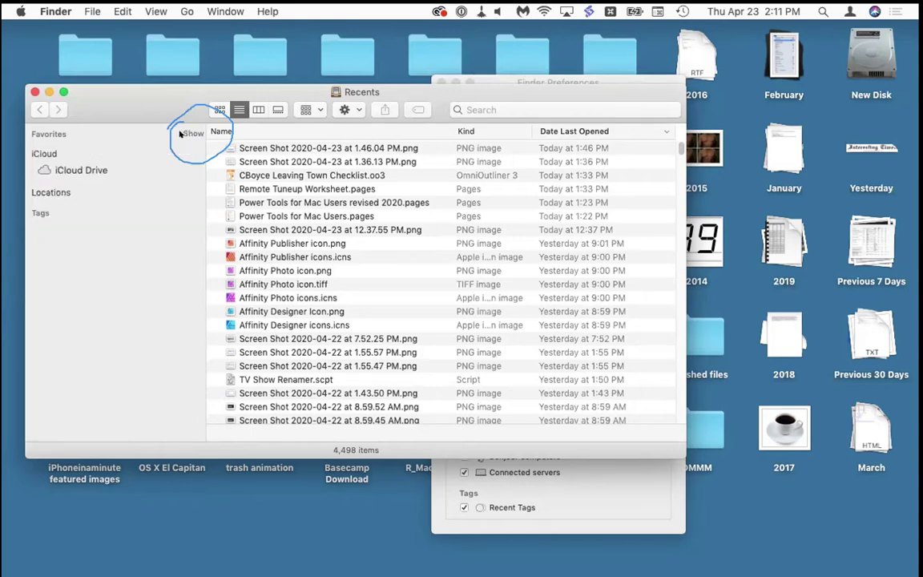
click(183, 134)
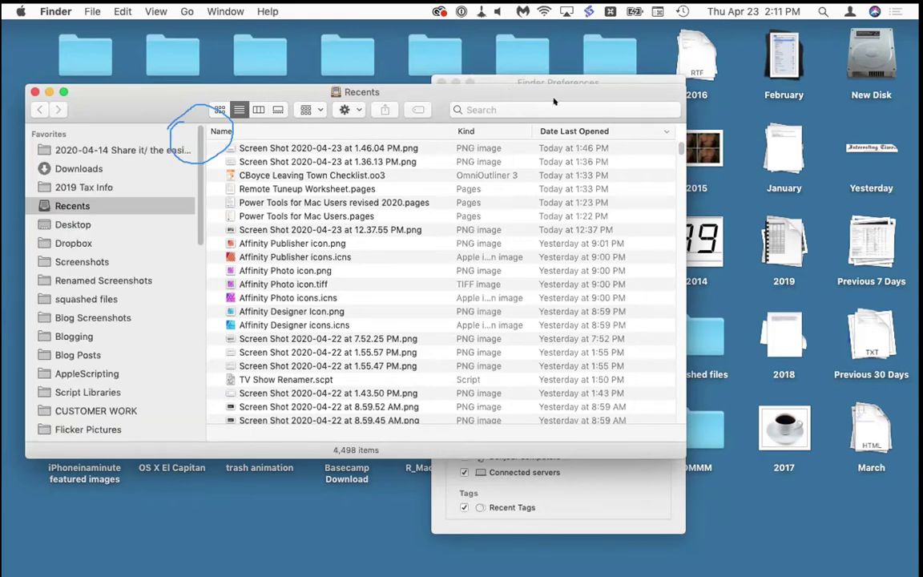
click(221, 135)
click(183, 138)
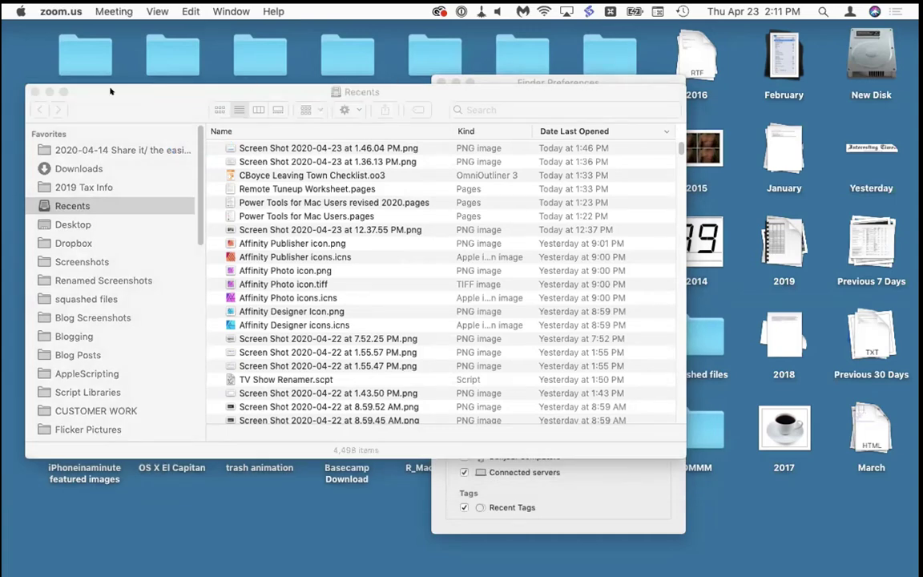
- In the Finder sidebar preferences, check Movies and Music as favourites
click(69, 61)
click(44, 10)
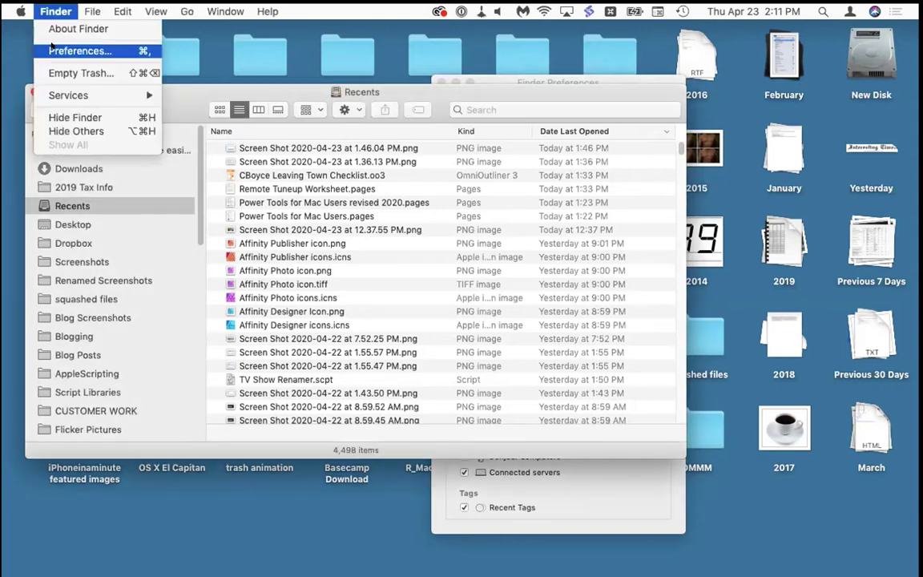
click(52, 50)
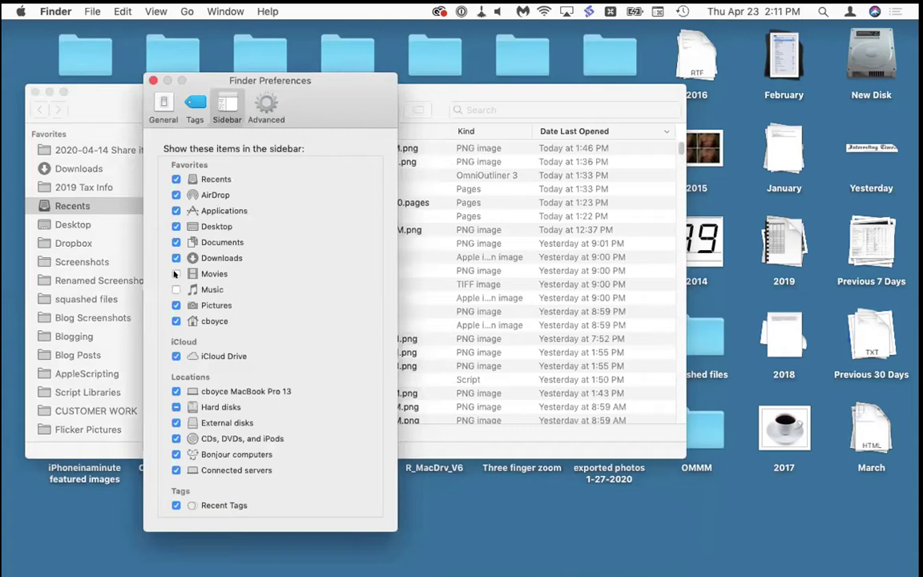
click(177, 273)
click(176, 289)
- Close the Finder preferences and move the Recents window slightly lower
key(super+w)
scroll(99, 194, down, 10)
scroll(99, 194, down, 8)
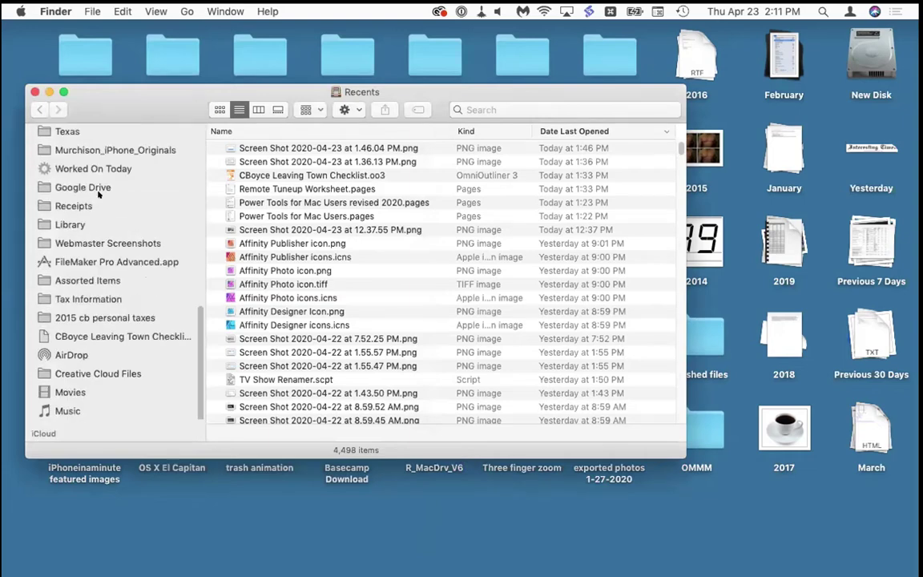
scroll(99, 194, down, 2)
scroll(100, 194, up, 3)
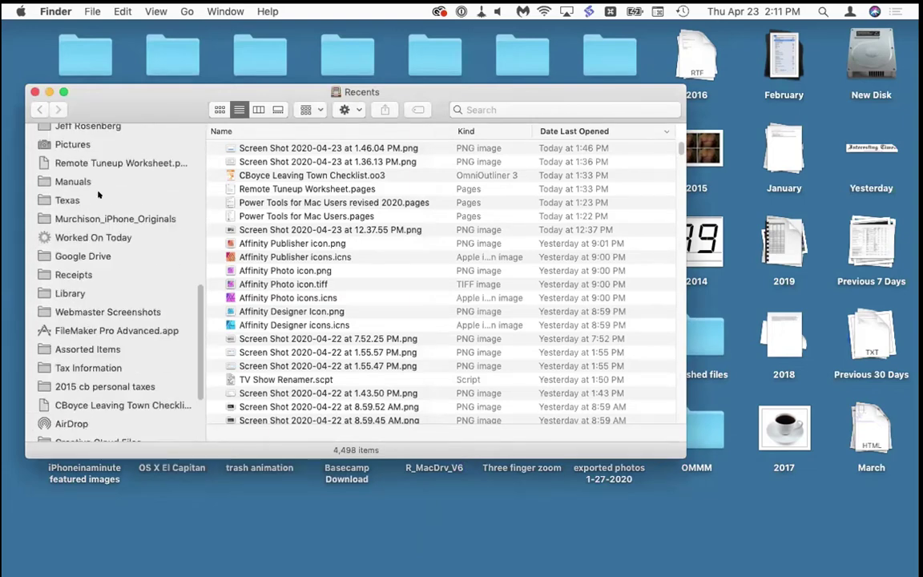
scroll(103, 240, down, 4)
scroll(109, 265, up, 15)
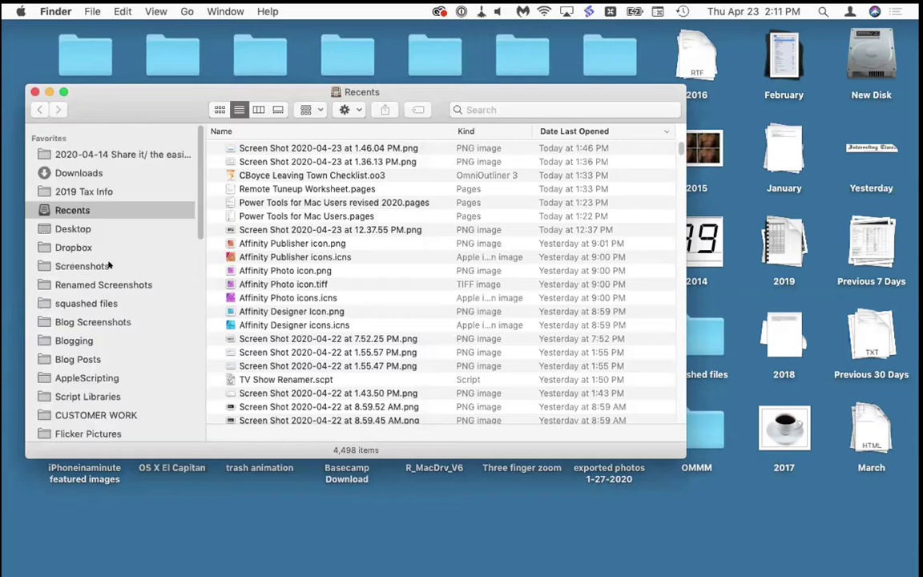
drag(134, 113, 134, 147)
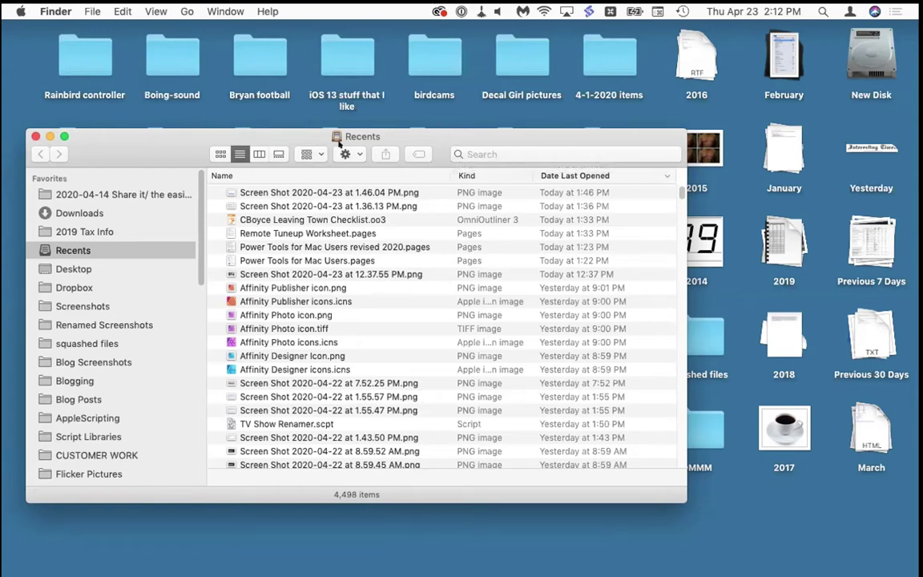
- Set the Finder toolbar to show Icon and Text in Customize Toolbar, then finish with Done
click(146, 10)
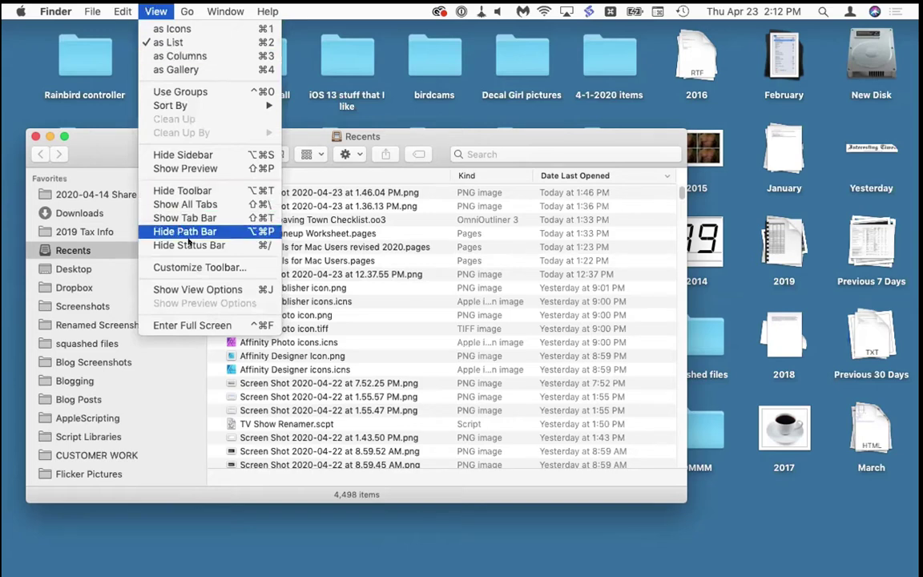
click(201, 268)
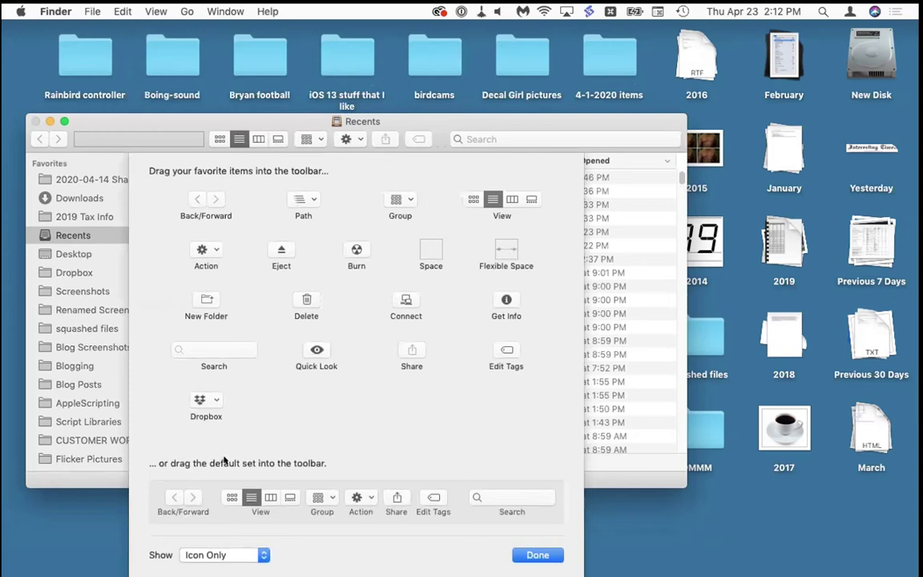
click(224, 554)
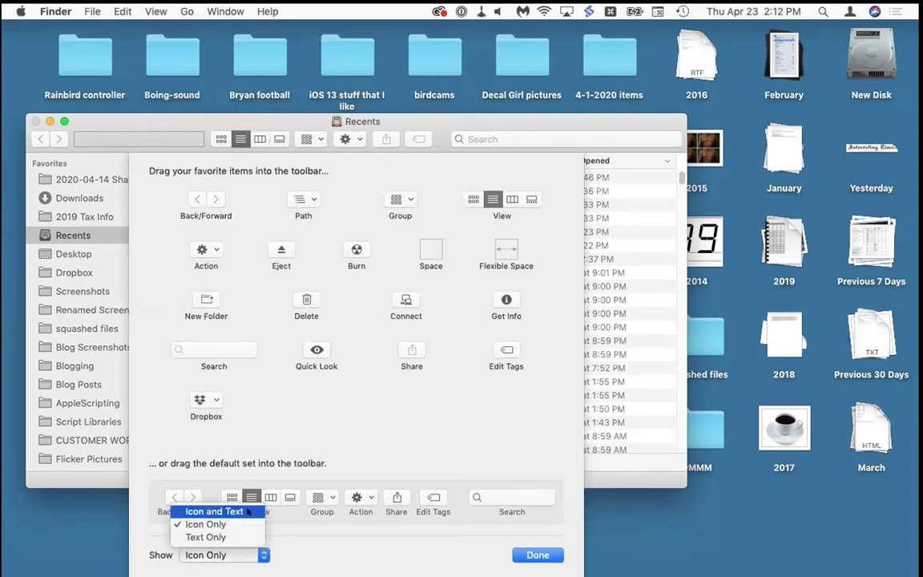
click(247, 511)
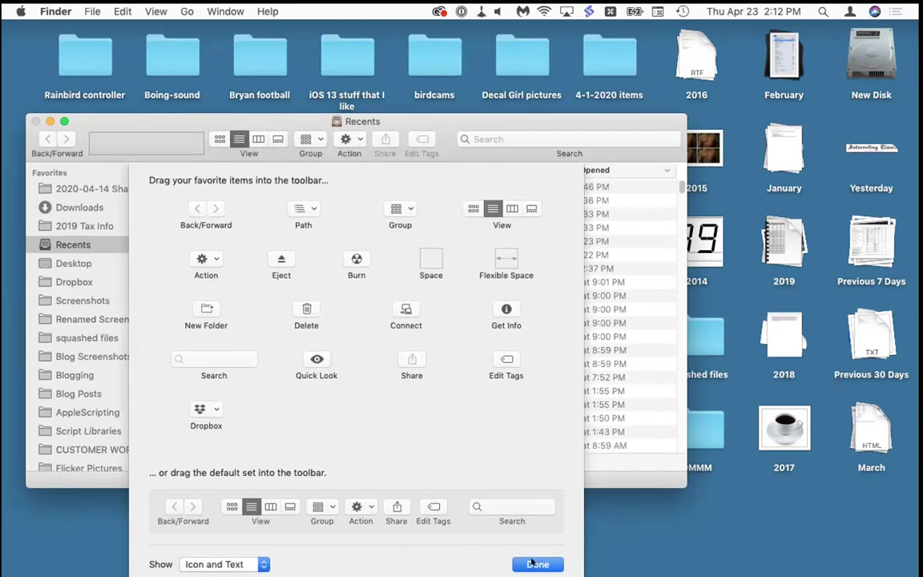
click(535, 564)
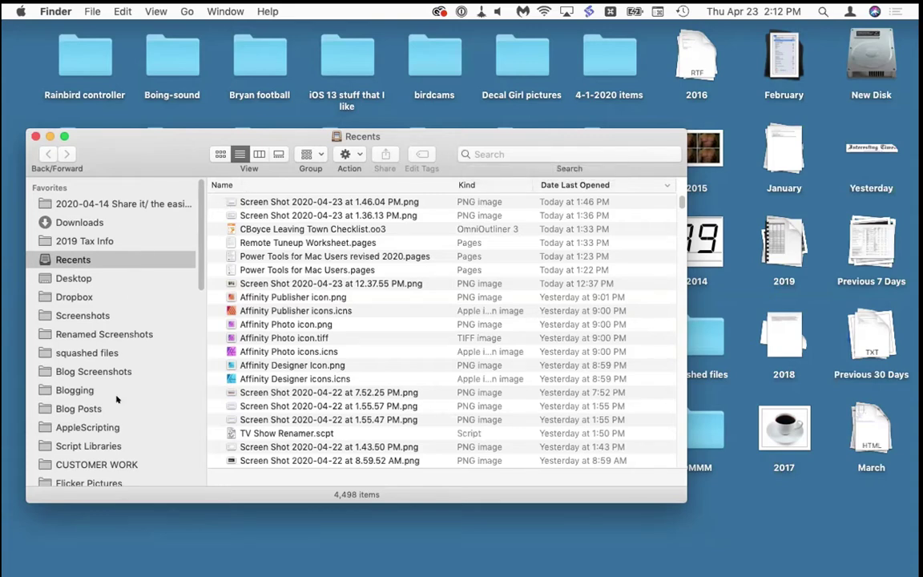
- Scroll the sidebar to Pictures, open it, and select the 2016 Texas Wildflowers folder row
scroll(116, 398, down, 5)
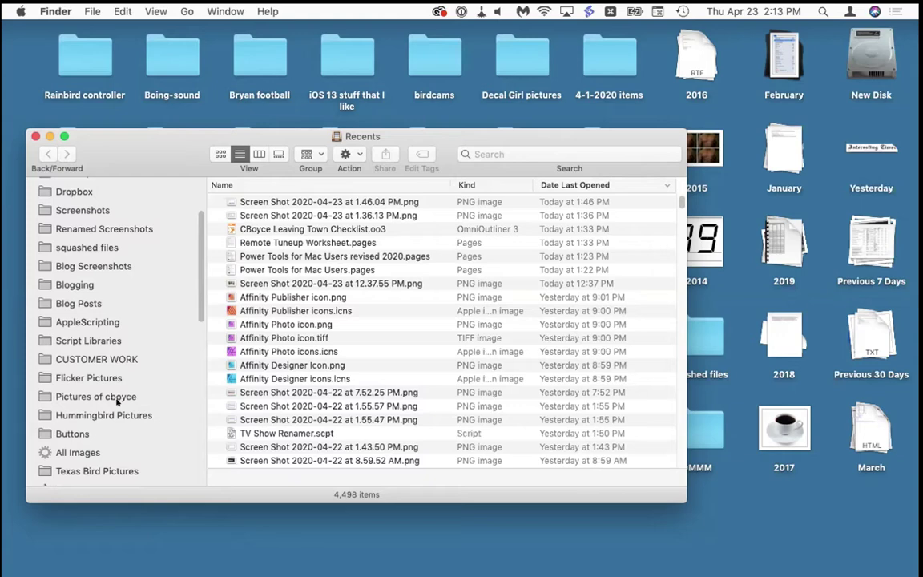
scroll(116, 401, down, 12)
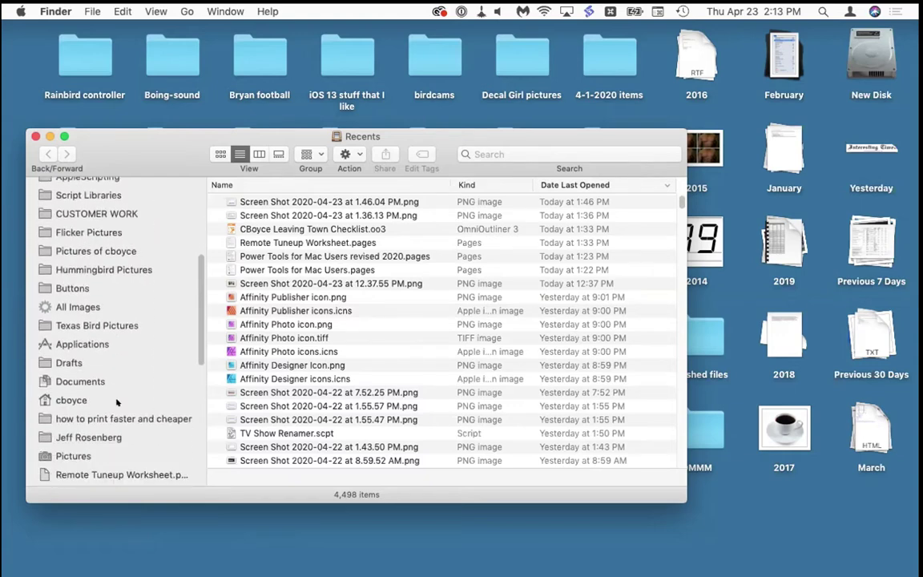
scroll(116, 403, down, 1)
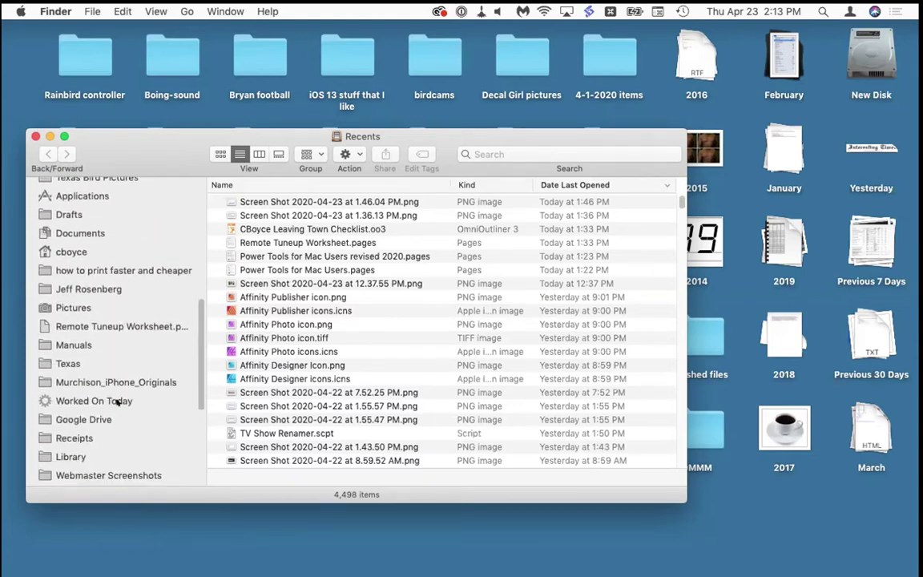
click(97, 308)
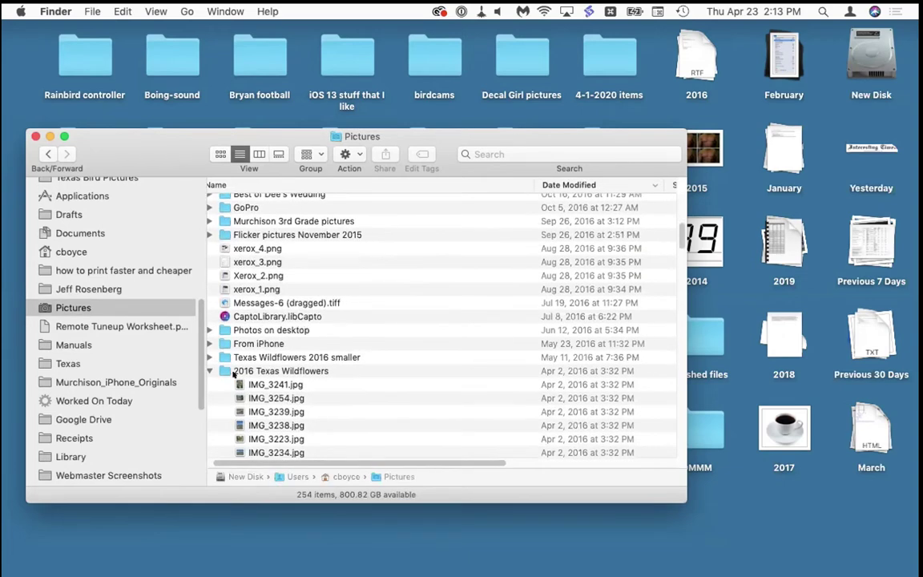
click(223, 370)
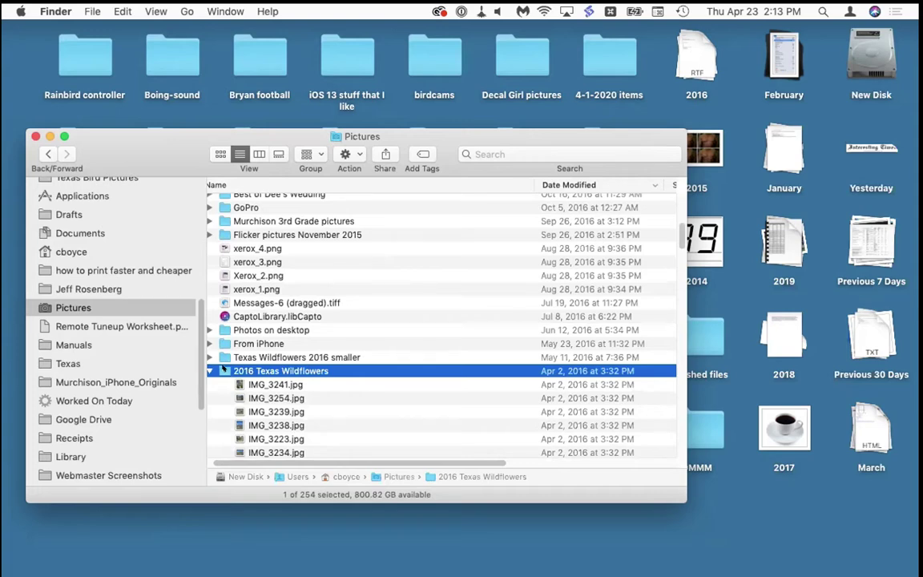
scroll(213, 349, up, 1)
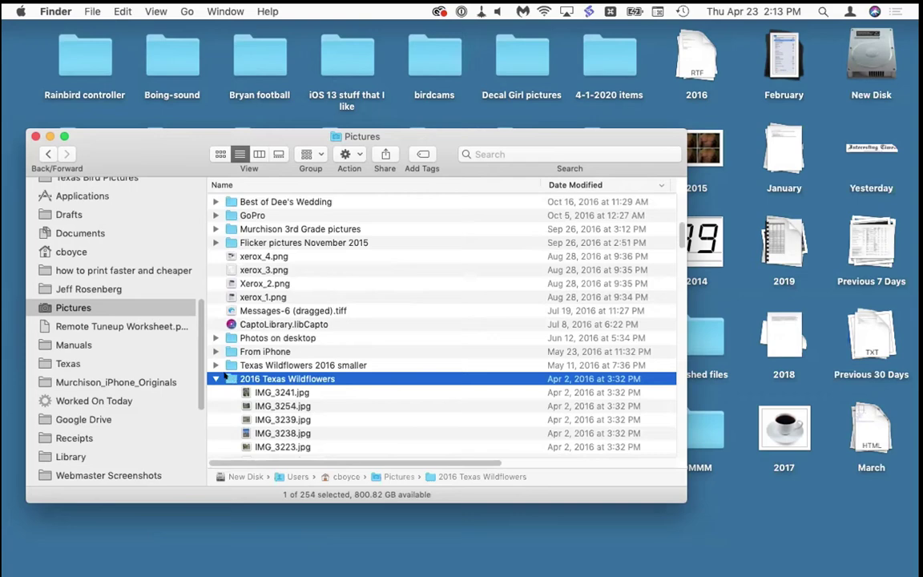
- Collapse 2016 Texas Wildflowers and drag the folder into the Finder toolbar as a shortcut
click(227, 374)
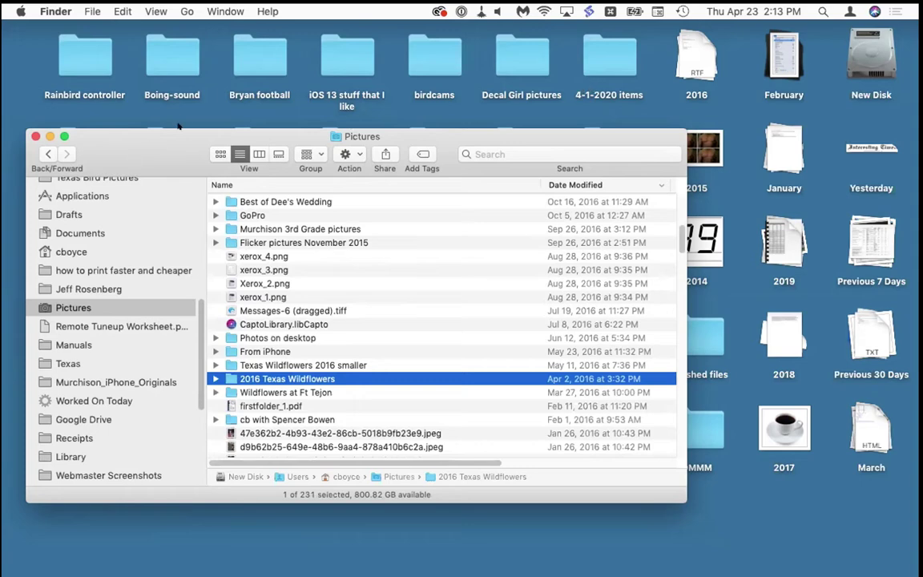
drag(168, 134, 168, 134)
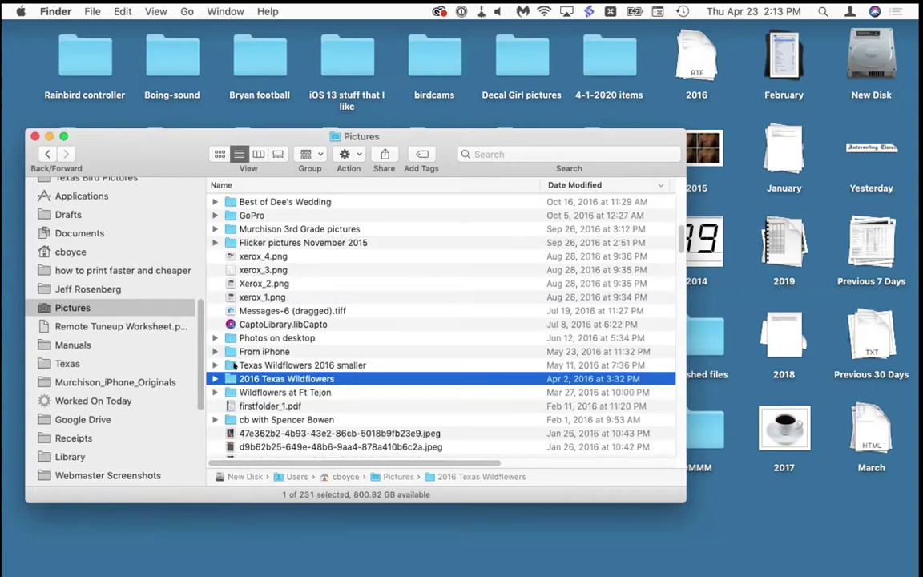
drag(187, 202, 155, 144)
drag(232, 378, 169, 148)
drag(226, 376, 151, 145)
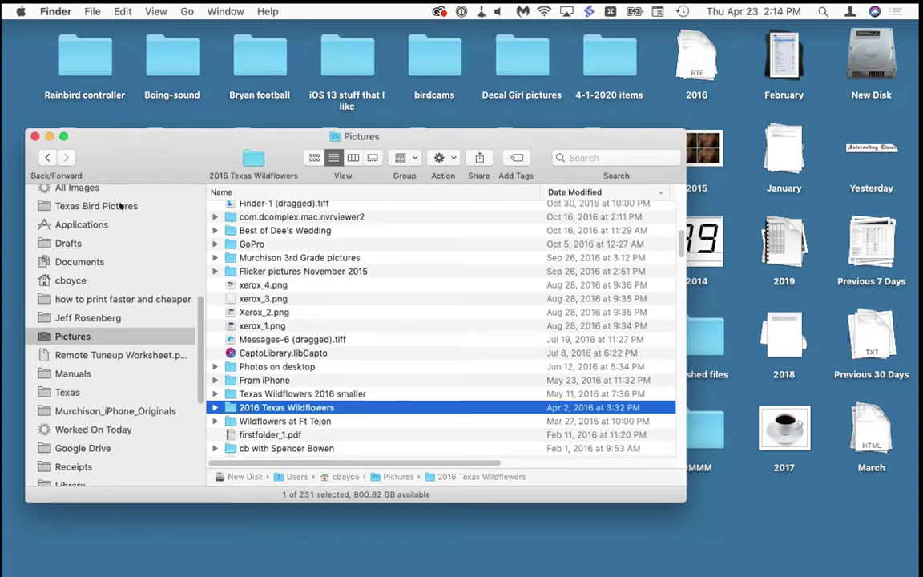
- Switch to Recents, then use the 2016 Texas Wildflowers toolbar shortcut to open that folder
scroll(120, 206, up, 1)
scroll(104, 240, up, 10)
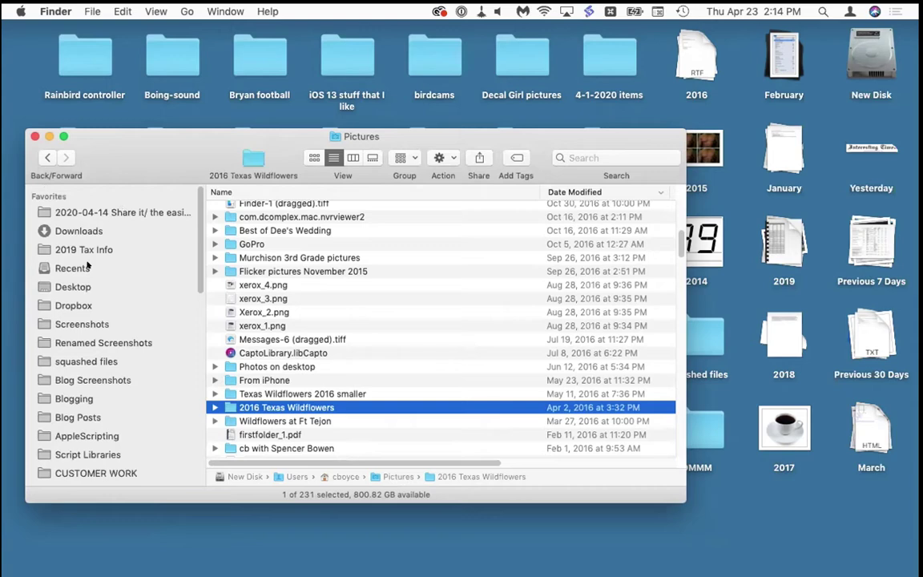
click(74, 267)
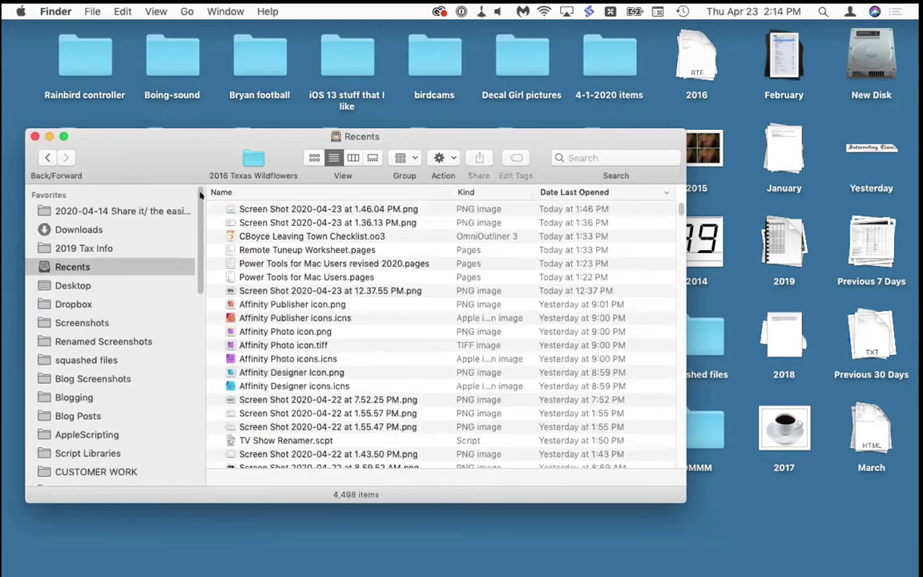
click(250, 158)
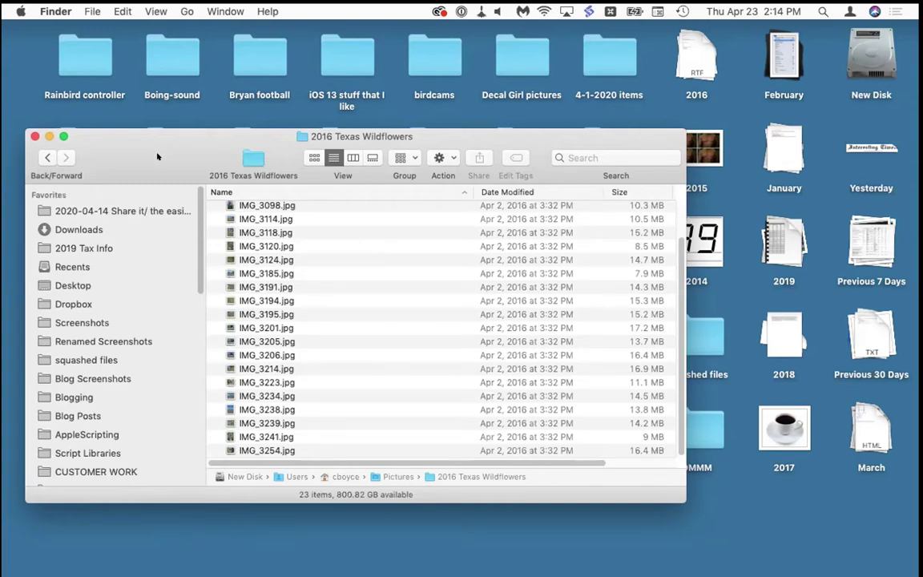
- Go to the Applications folder from the Go menu
click(156, 10)
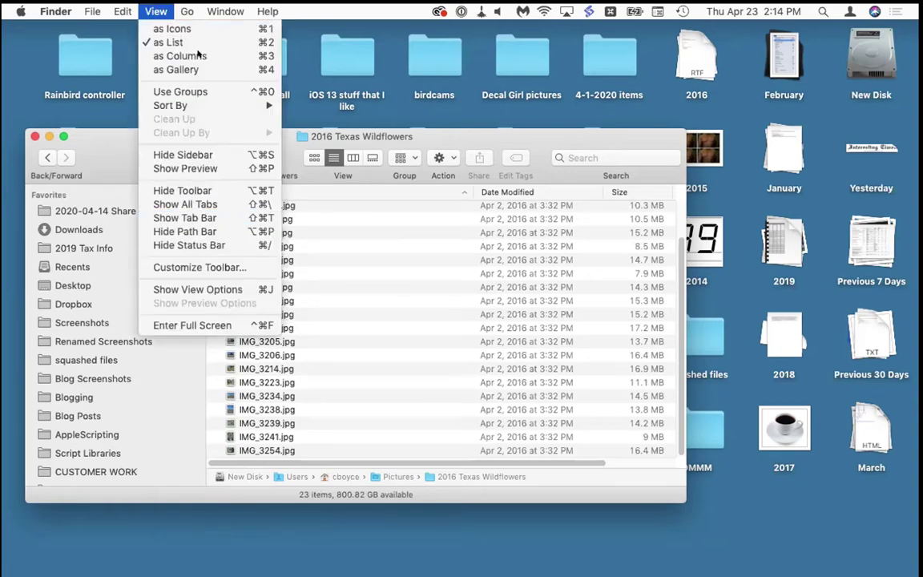
mouse_move(187, 12)
click(222, 230)
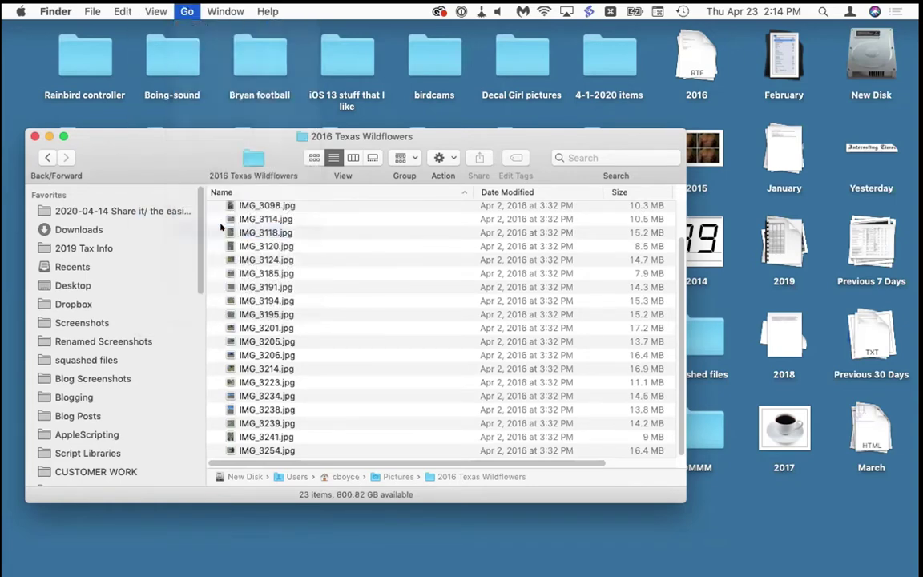
scroll(304, 330, up, 20)
scroll(304, 330, up, 20)
scroll(304, 330, up, 20)
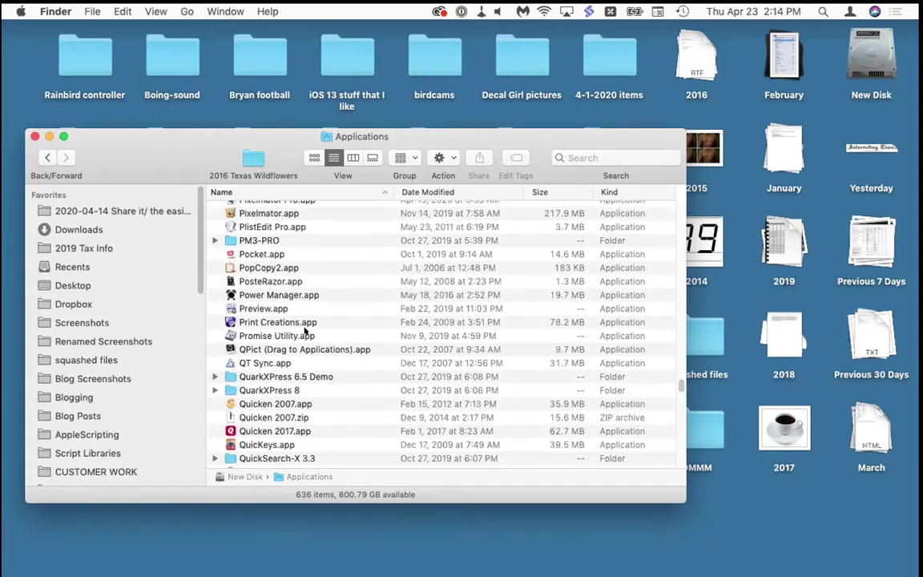
scroll(305, 330, down, 1)
- Drag Preview.app into the toolbar as a shortcut, then go back to 2016 Texas Wildflowers
click(245, 300)
drag(226, 301, 185, 157)
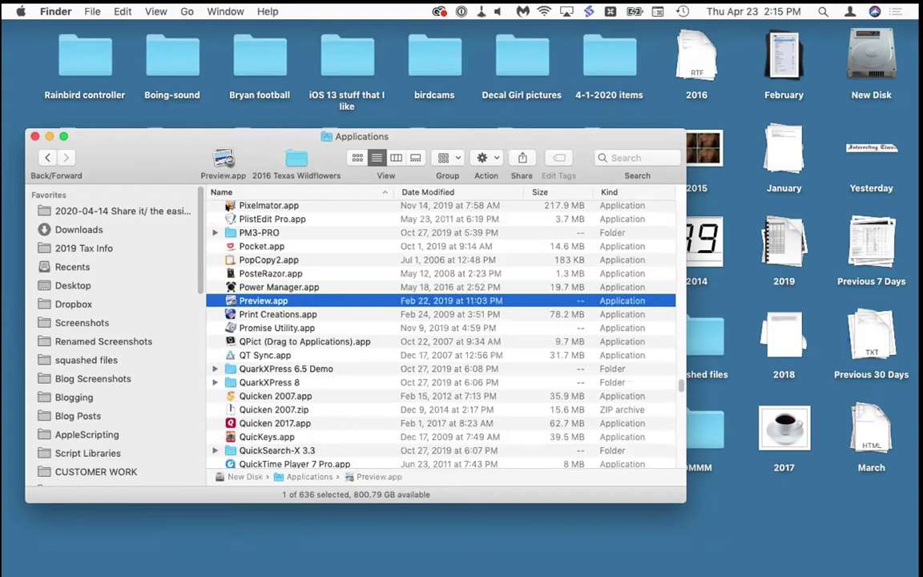
drag(223, 158, 203, 156)
scroll(223, 217, up, 1)
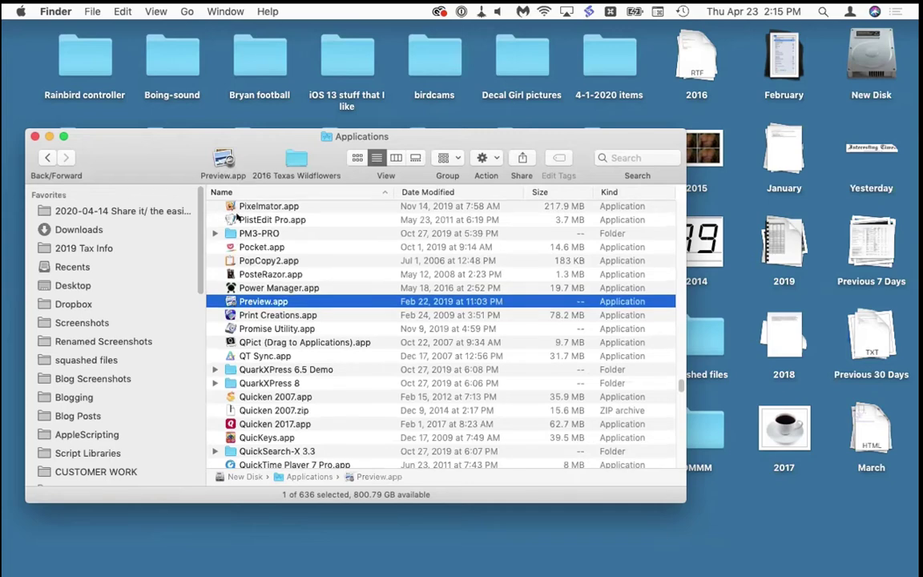
click(44, 158)
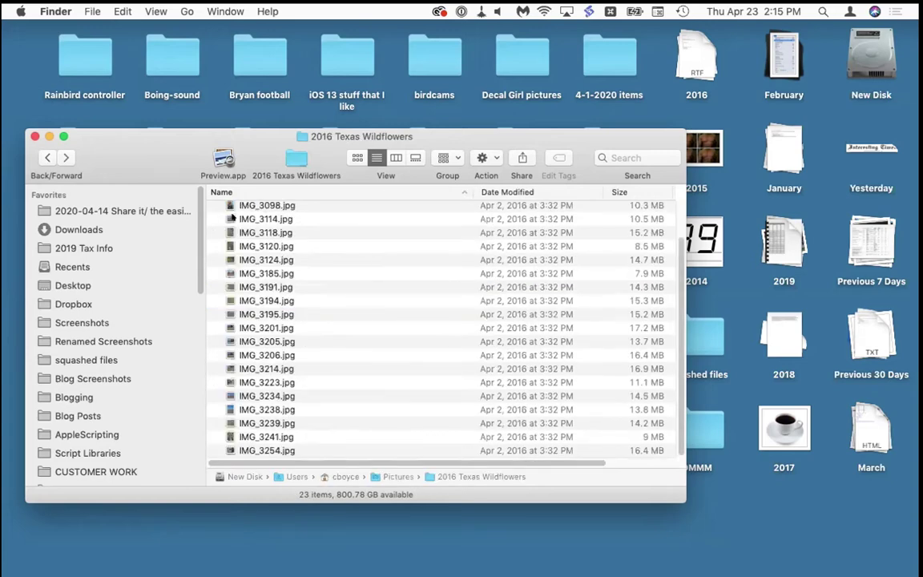
drag(227, 217, 225, 155)
drag(231, 193, 224, 157)
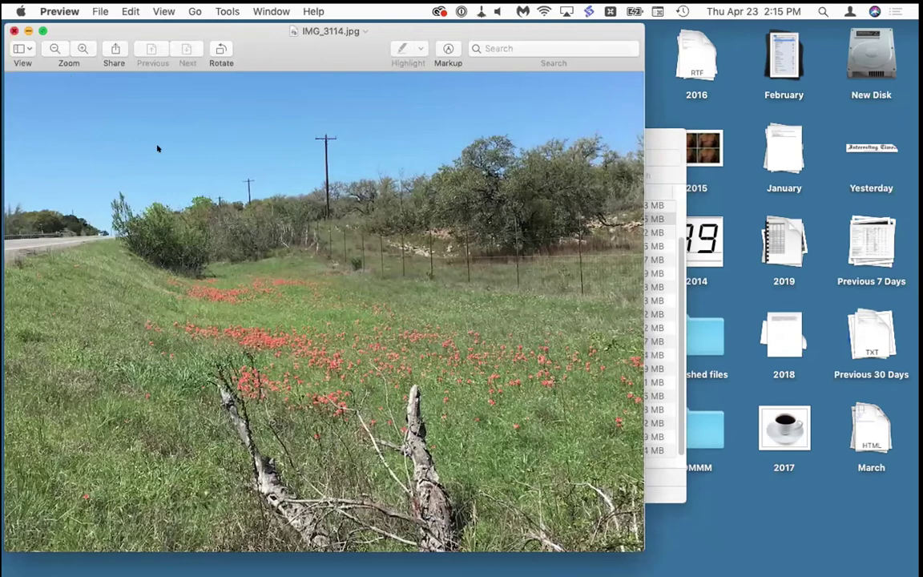
key(super+q)
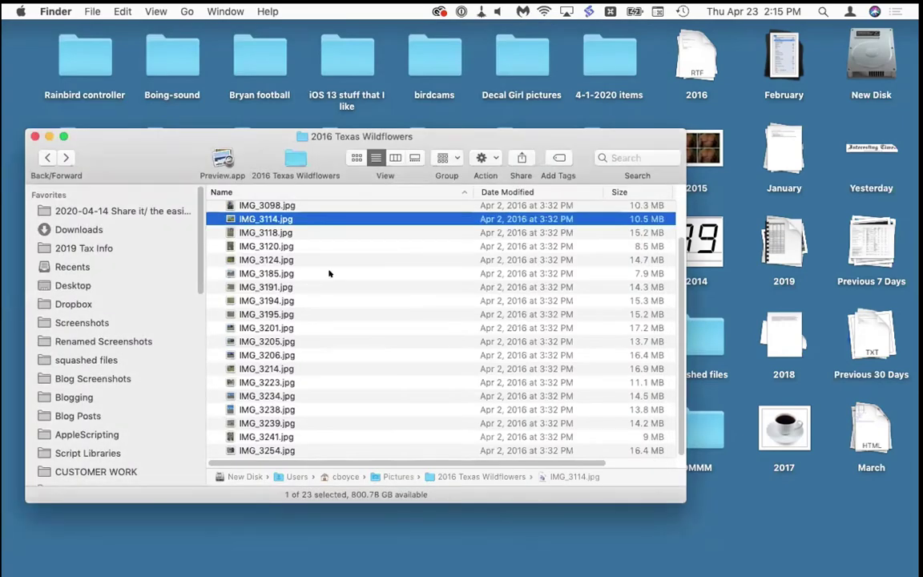
scroll(329, 273, up, 3)
scroll(360, 319, down, 1)
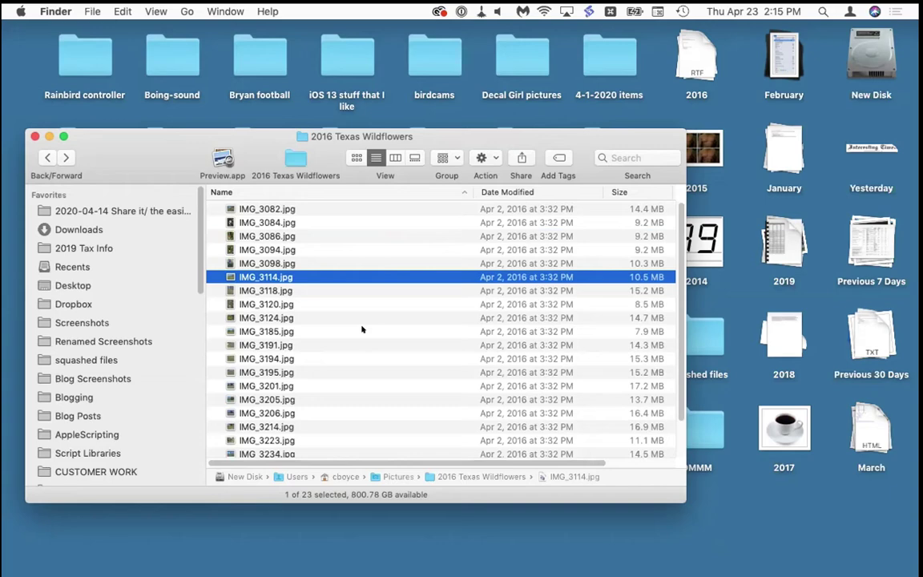
click(278, 208)
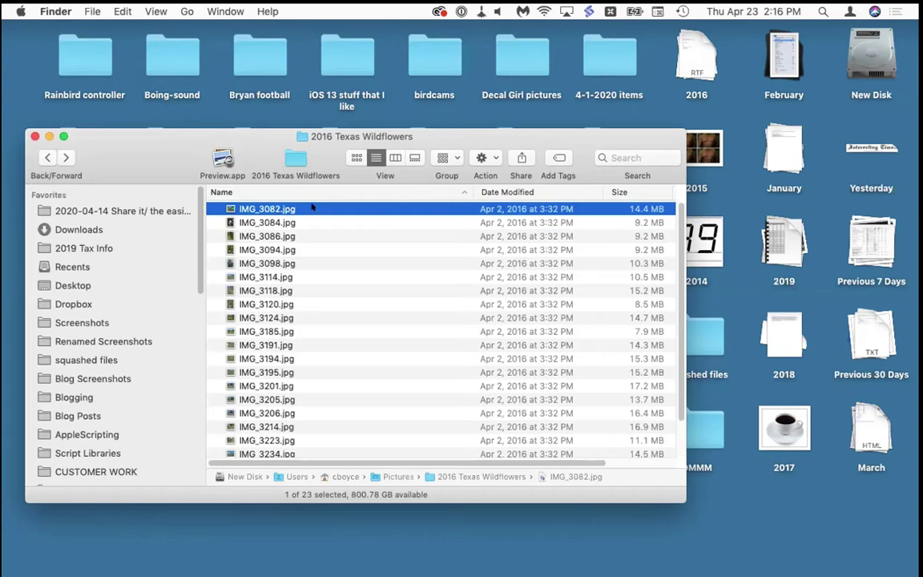
- Select all 23 photos in the 2016 Texas Wildflowers folder with Edit > Select All
scroll(312, 207, down, 3)
scroll(313, 206, up, 3)
click(111, 10)
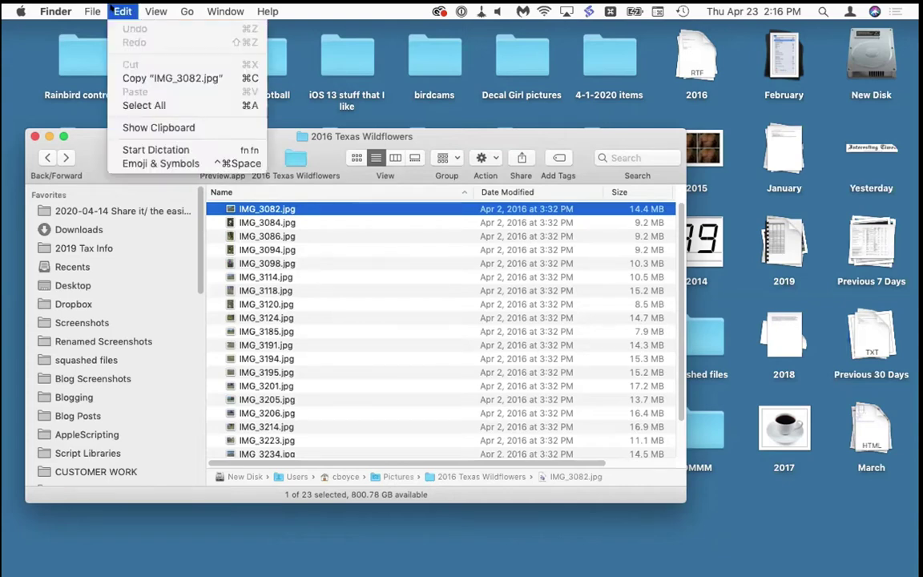
click(143, 104)
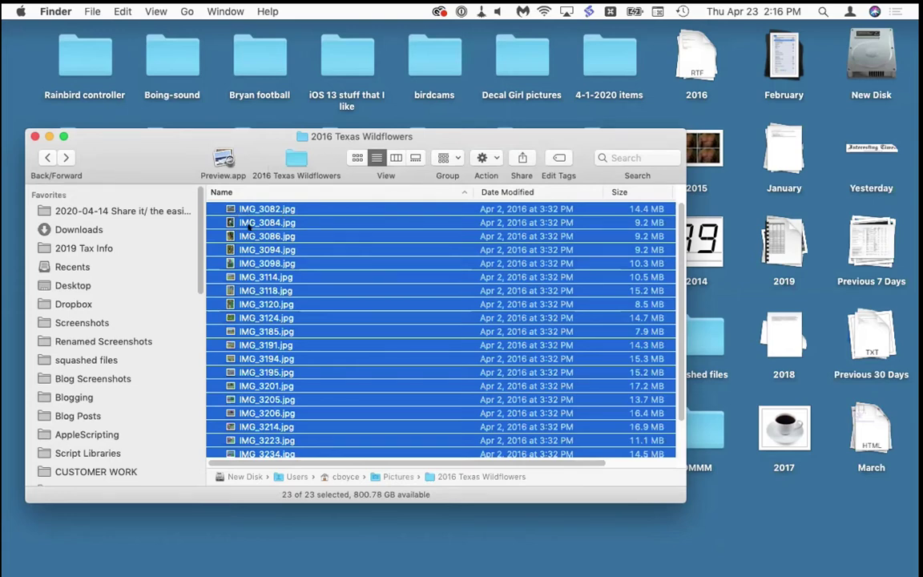
click(90, 10)
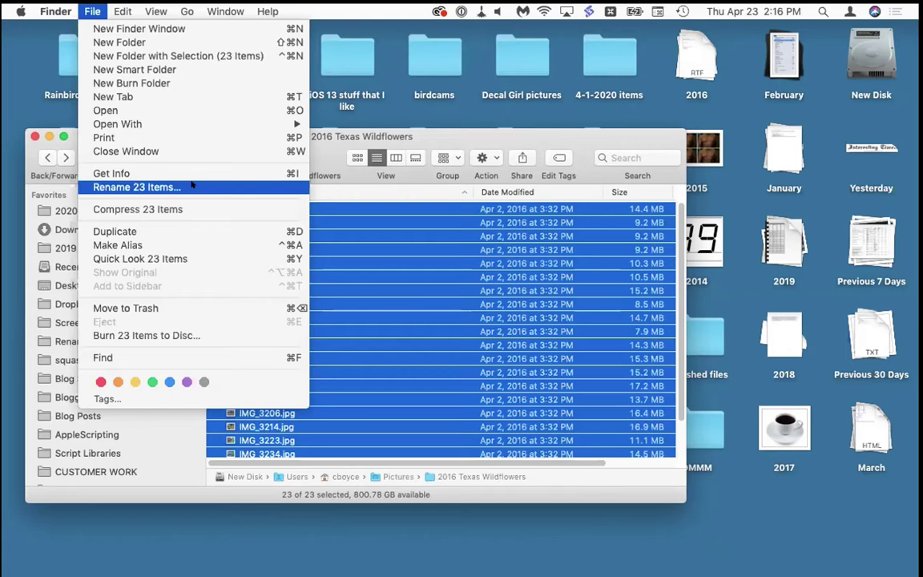
- Batch-rename the 23 photos, replacing IMG with Texas in every file name
click(191, 185)
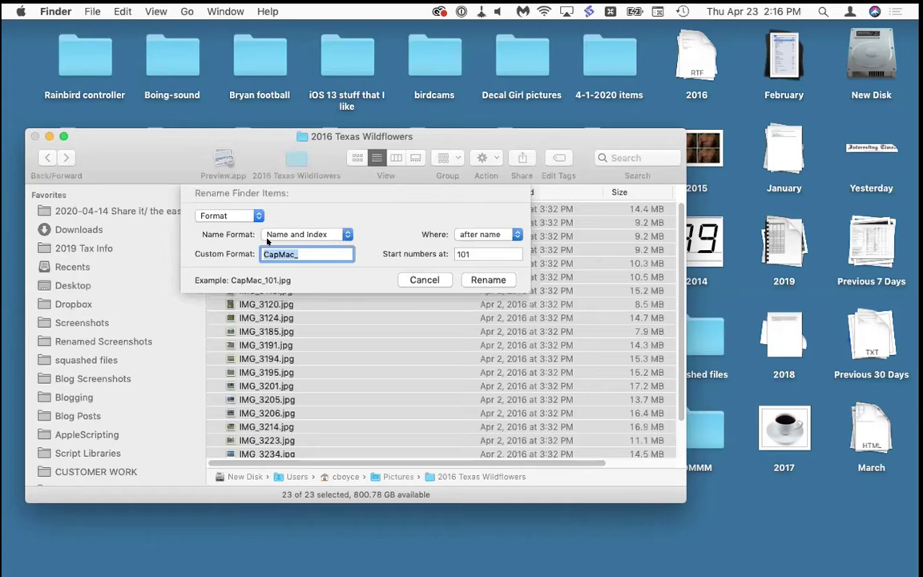
click(228, 216)
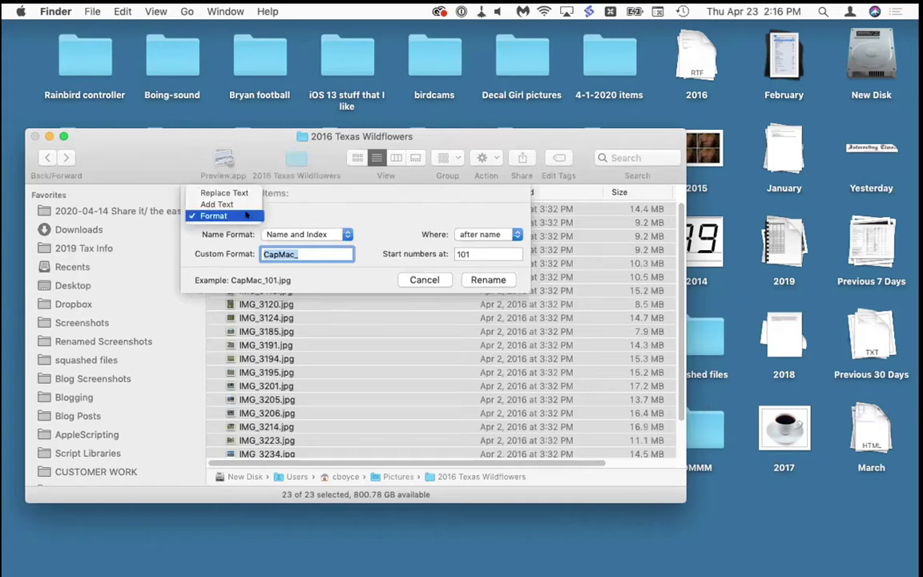
click(237, 194)
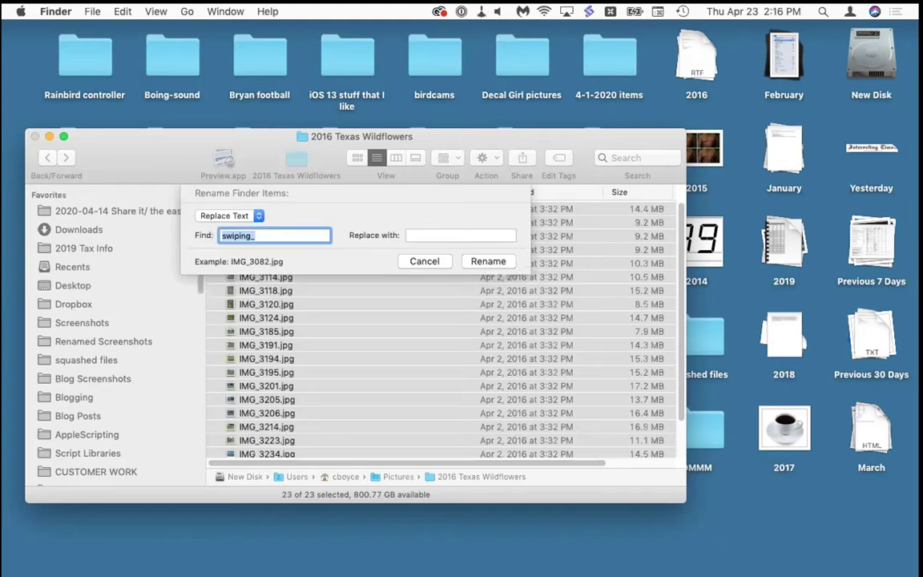
text(IMG)
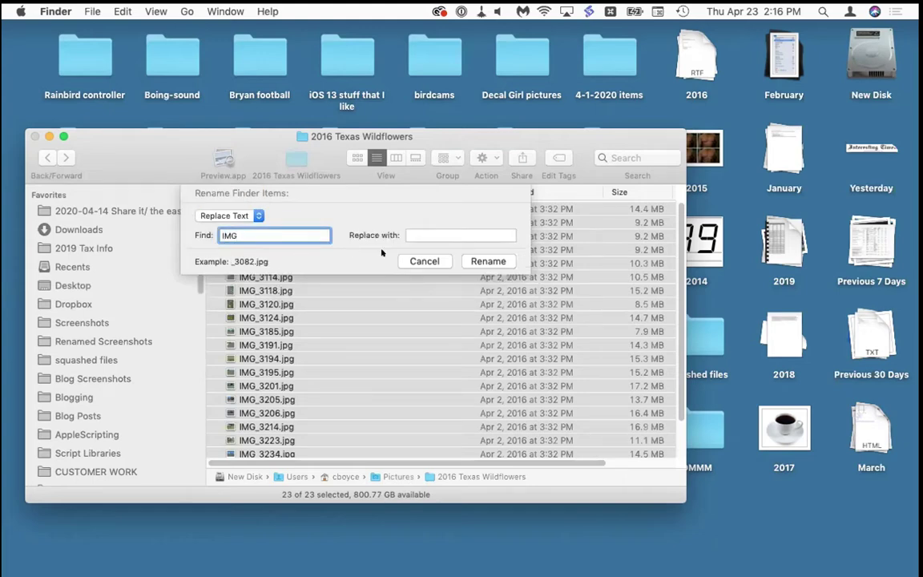
click(419, 234)
text(Texas)
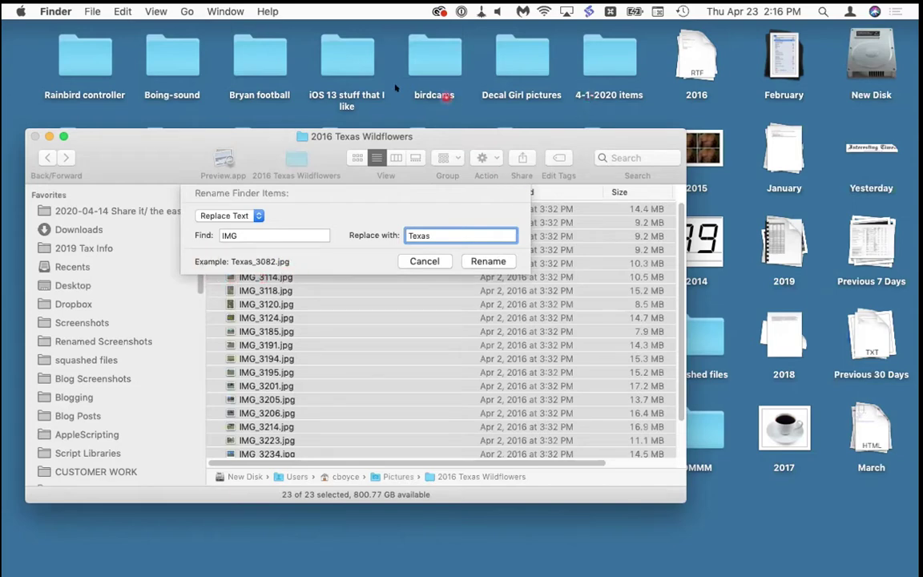
click(496, 261)
click(496, 261)
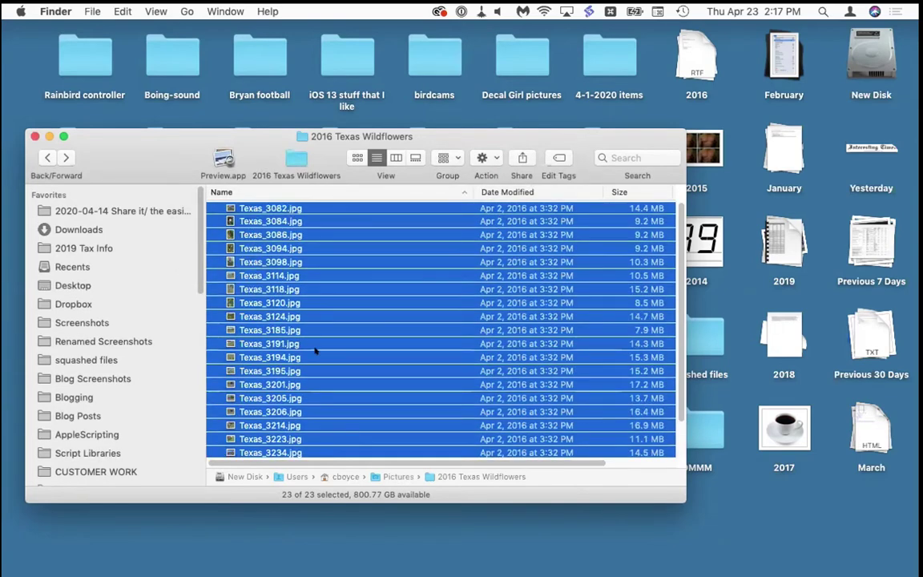
- Reselect all 23 photos and add the text 2016_ before each file name
click(325, 262)
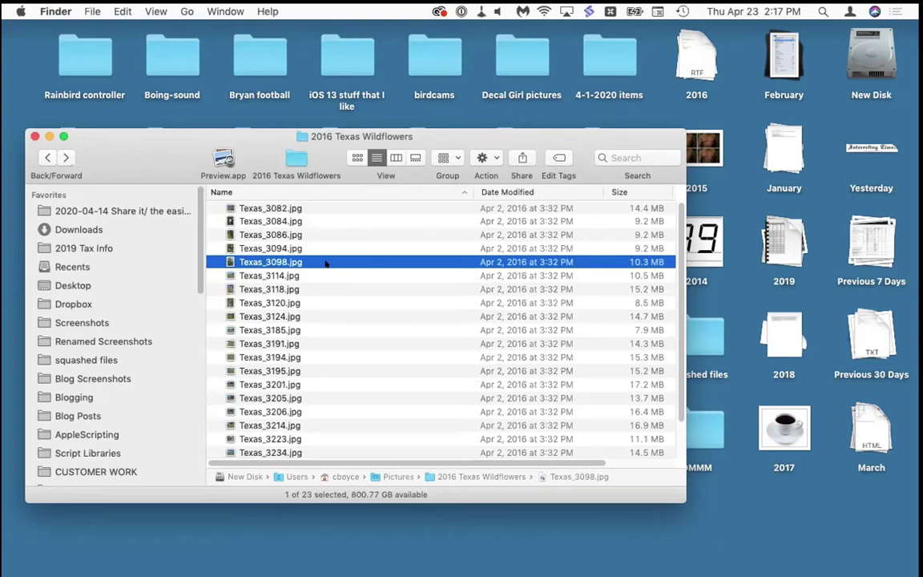
key(super+a)
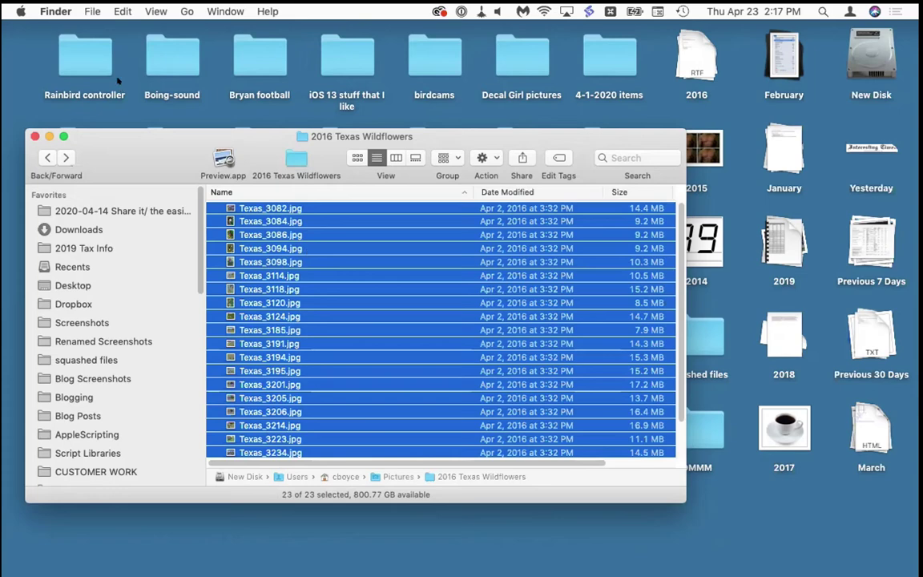
click(92, 11)
click(120, 187)
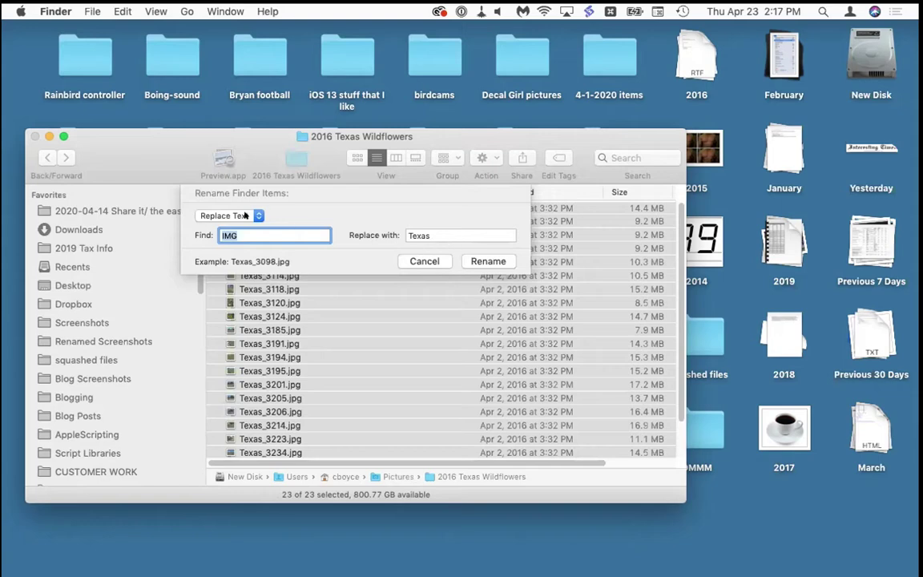
click(244, 215)
click(217, 227)
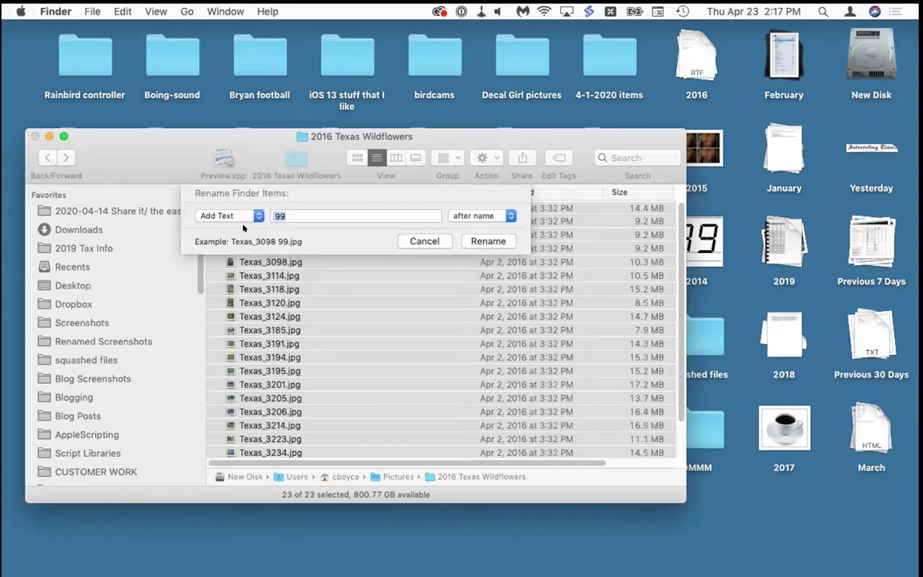
click(486, 216)
click(477, 227)
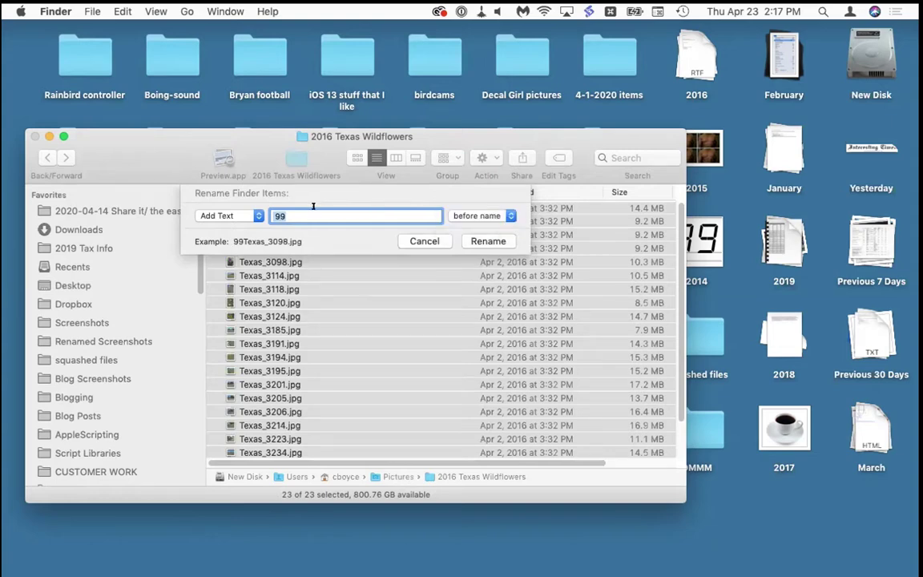
text(2016_)
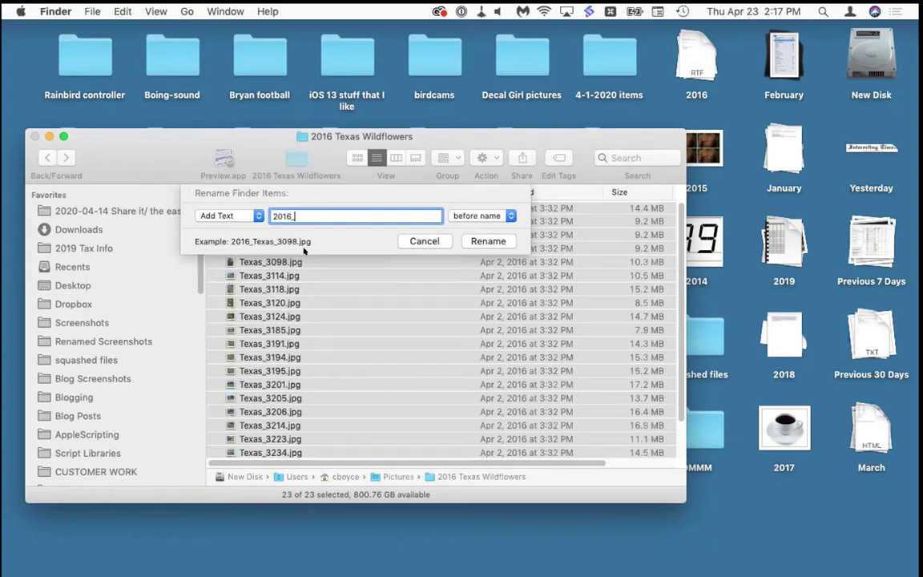
click(476, 240)
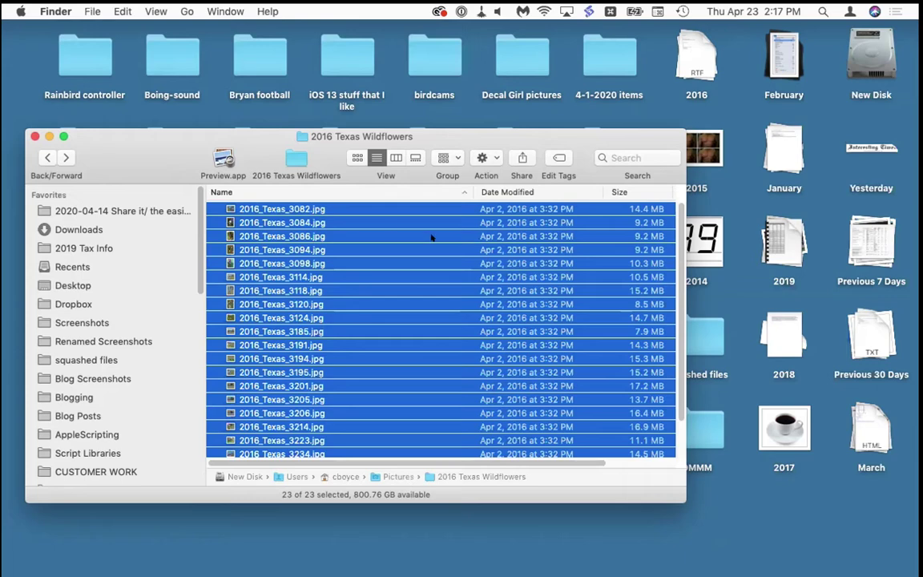
- Switch the folder to icon view and clean up the thumbnails by name
click(321, 223)
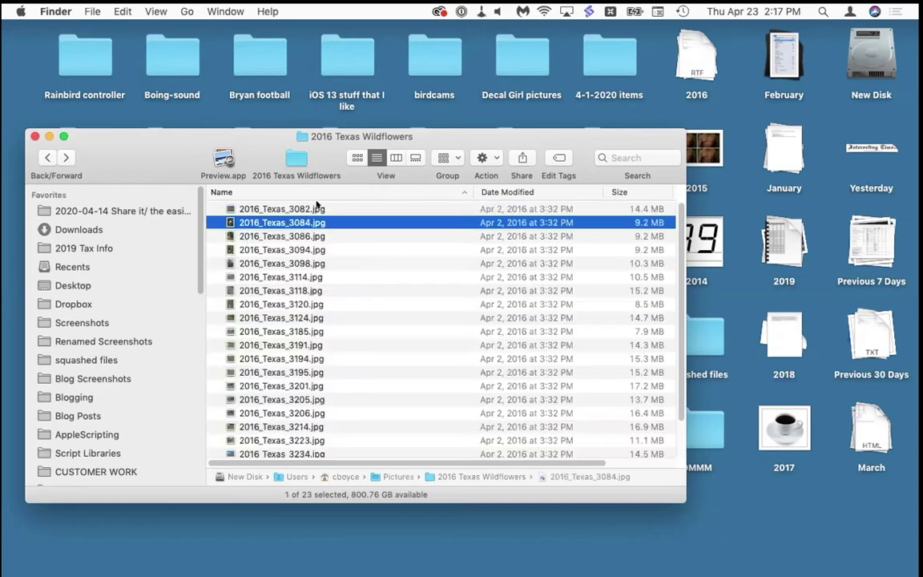
click(287, 208)
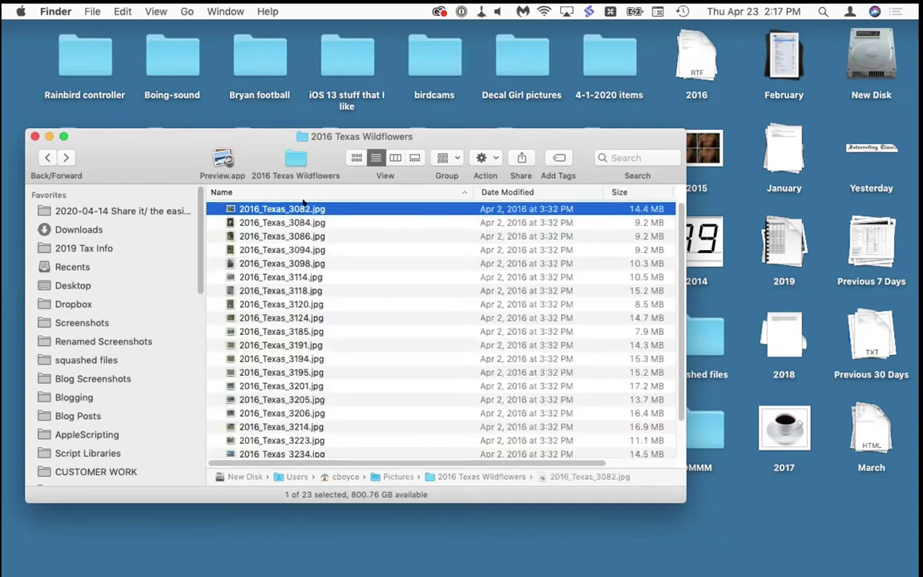
click(355, 158)
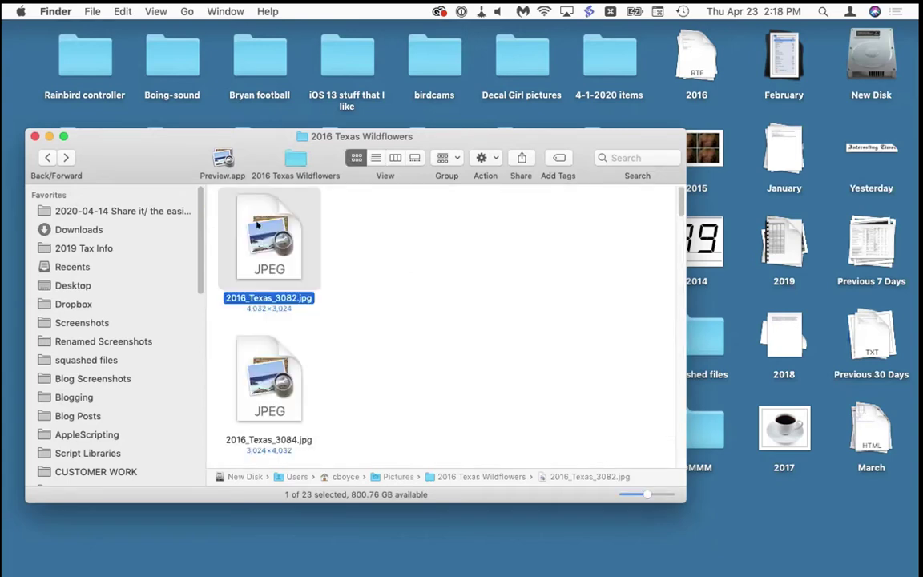
click(156, 11)
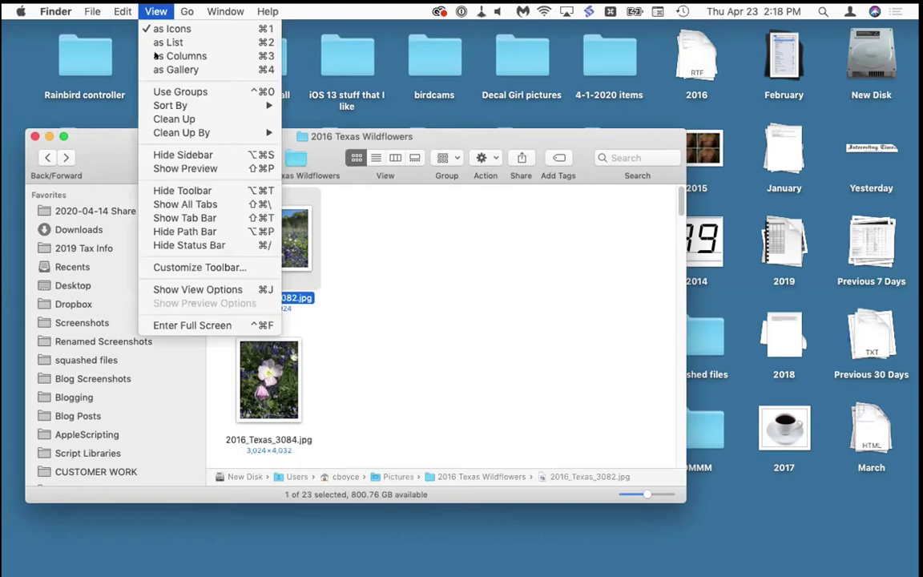
mouse_move(164, 134)
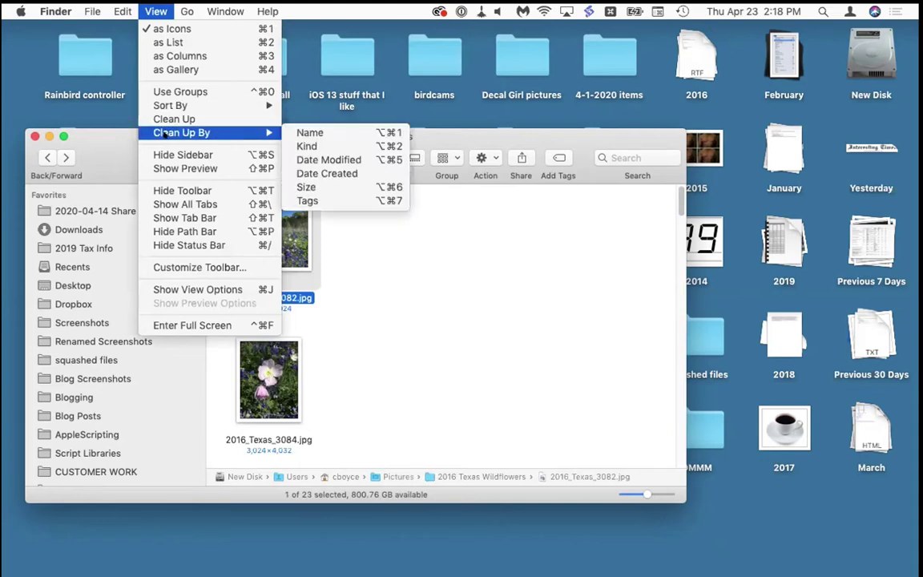
click(312, 133)
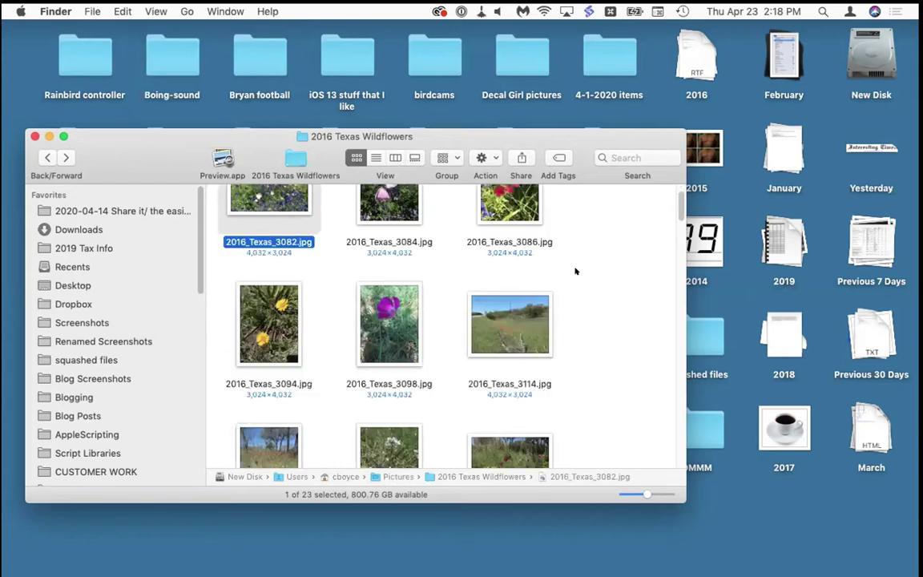
scroll(575, 271, up, 2)
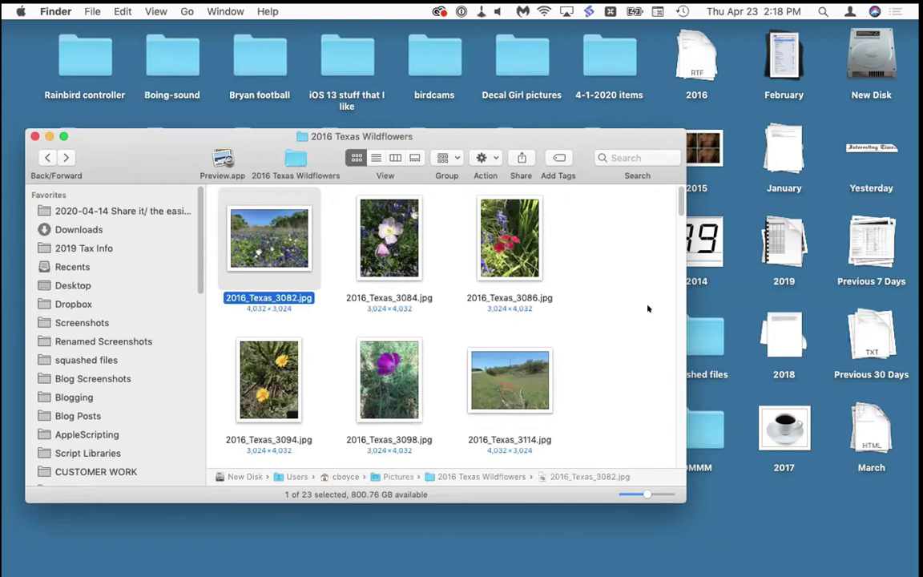
- Add bluebonnet photos 3086, 3194, 3195, 3201, 3208, 3234, 3238, 3241, 3254 to the selection, totalling 11
super+click(510, 240)
scroll(513, 288, down, 5)
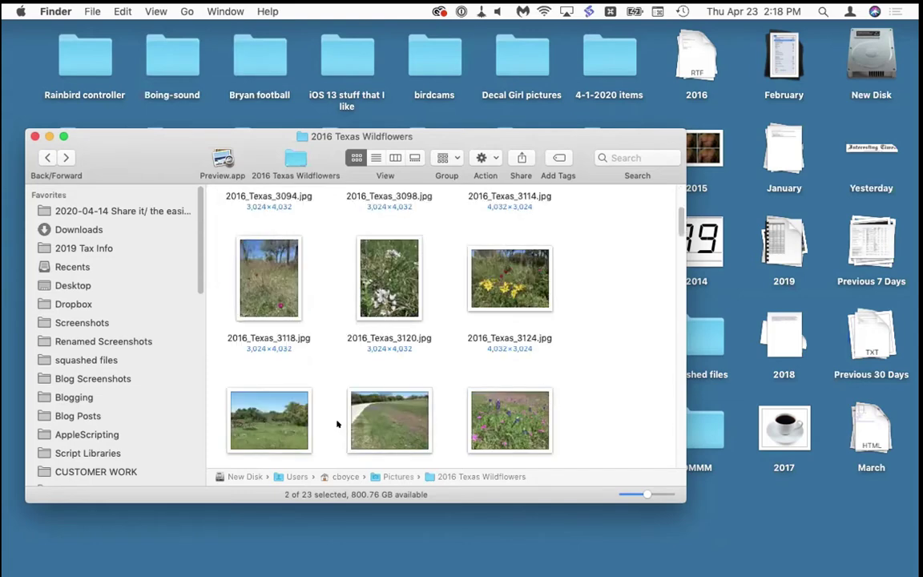
super+click(521, 423)
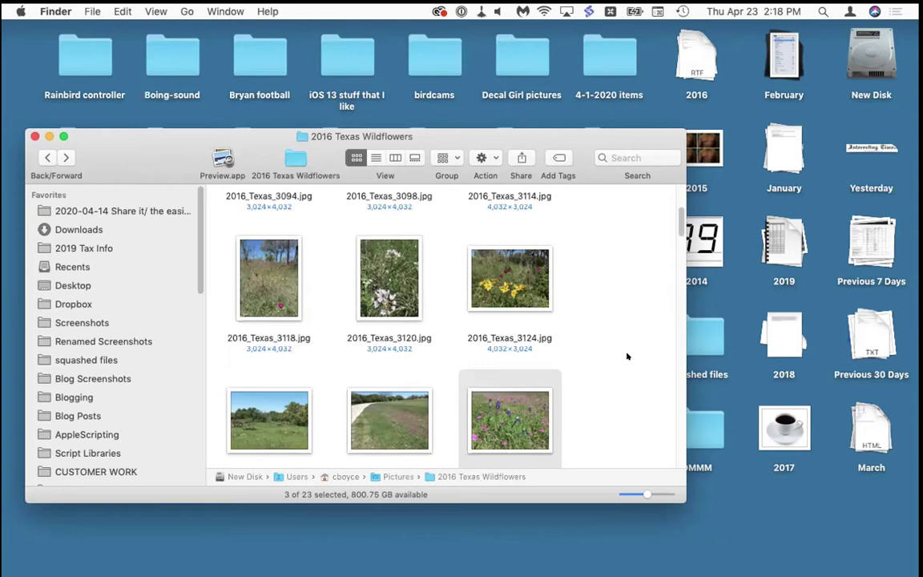
scroll(468, 325, down, 5)
super+click(244, 306)
super+click(337, 309)
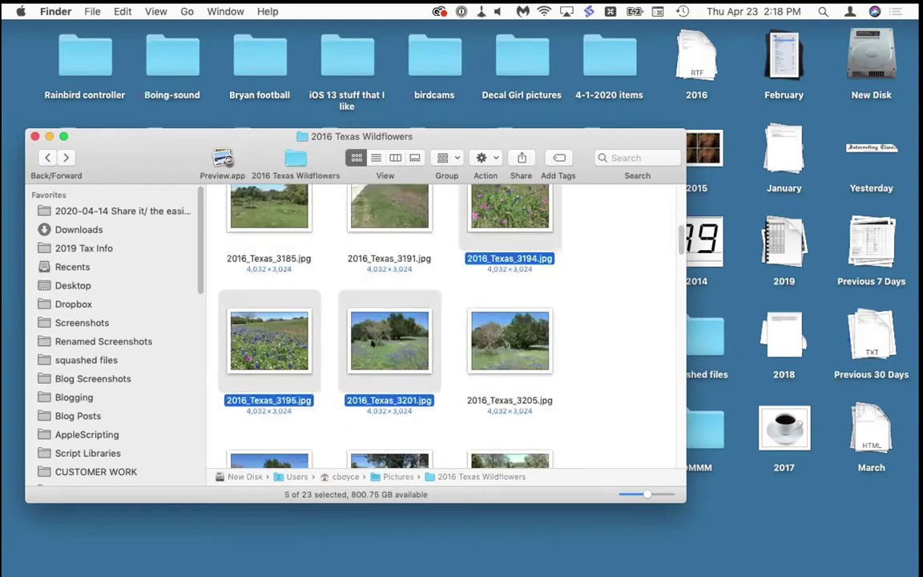
scroll(321, 304, down, 3)
super+click(255, 269)
scroll(264, 273, down, 2)
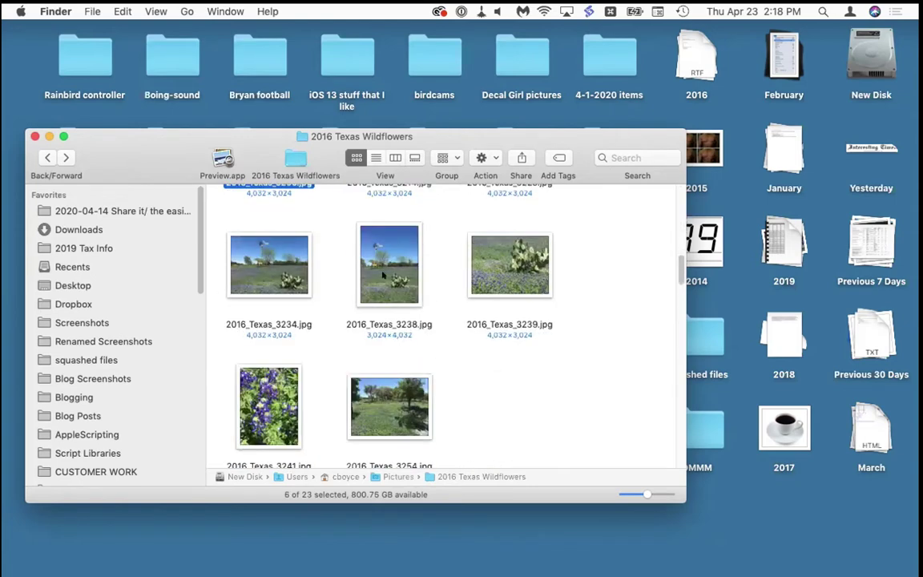
super+click(383, 275)
super+click(269, 266)
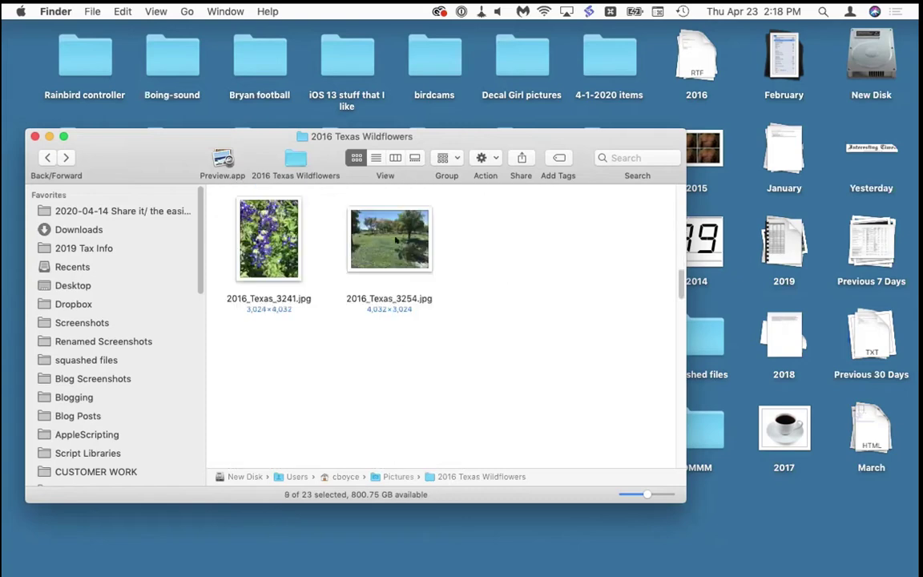
super+click(355, 232)
super+click(272, 233)
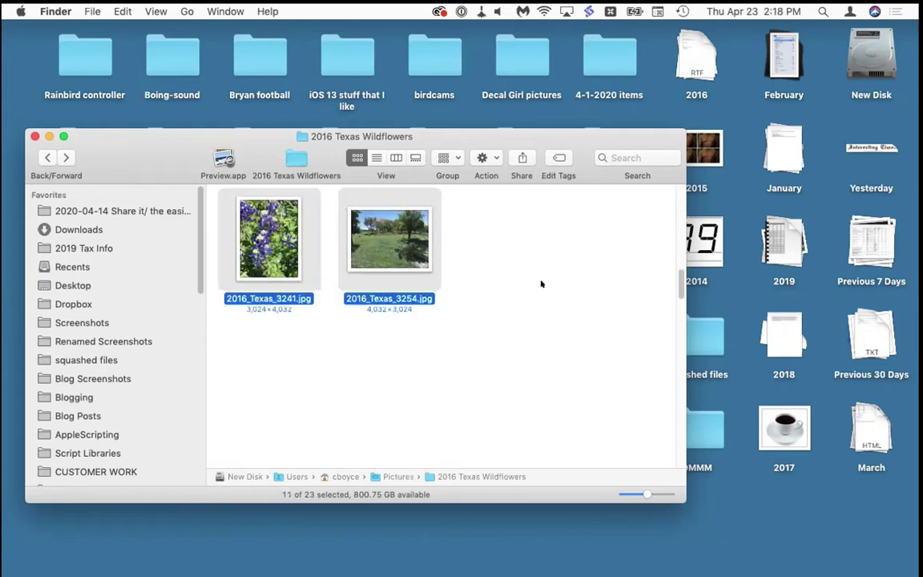
scroll(541, 284, up, 5)
scroll(541, 284, up, 5)
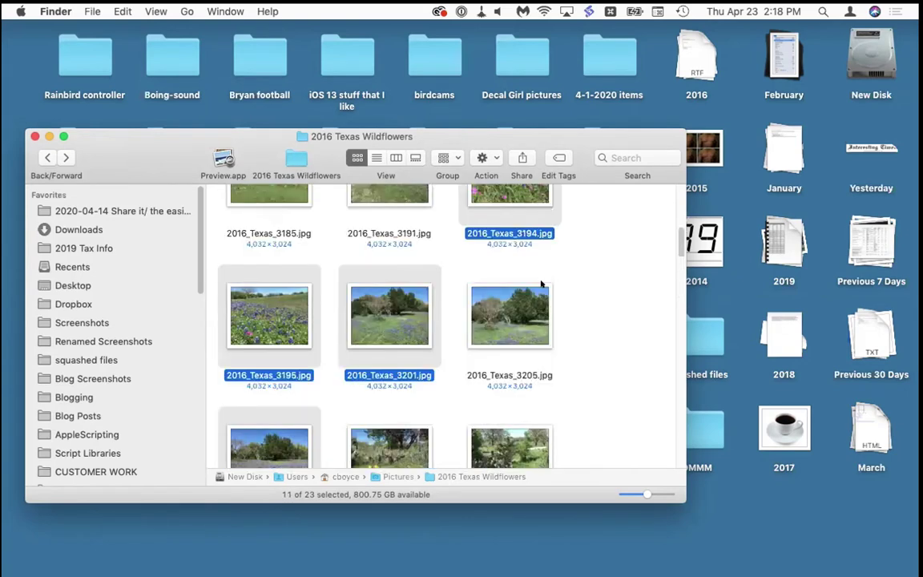
scroll(541, 283, up, 3)
scroll(541, 284, up, 5)
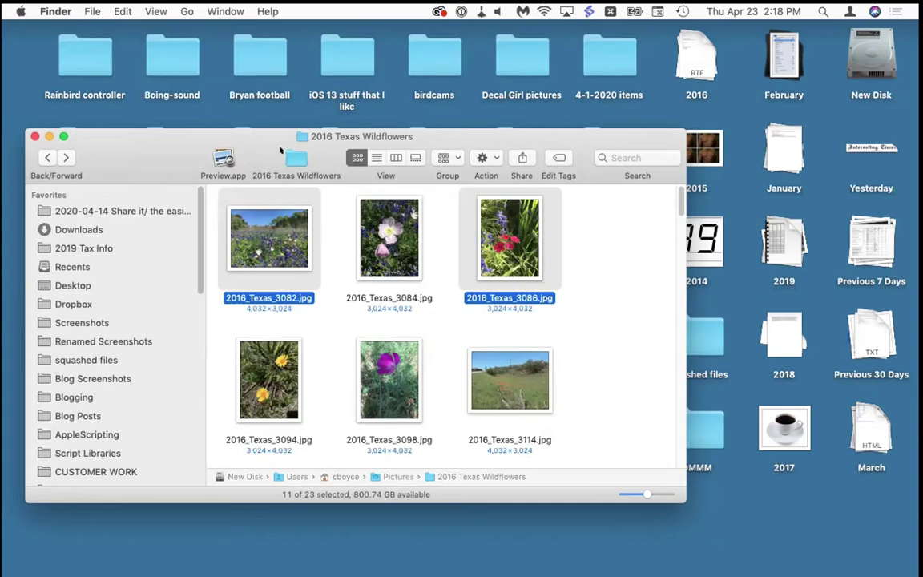
click(89, 11)
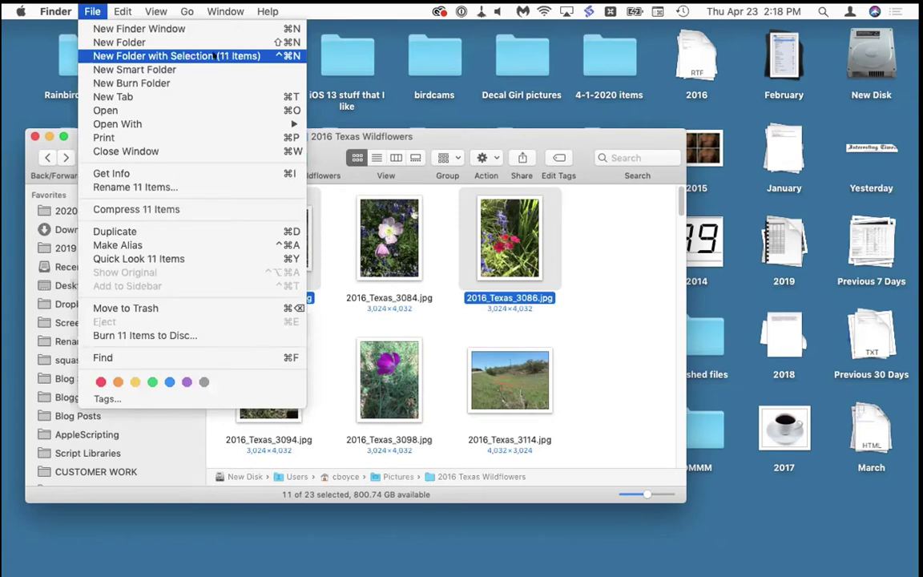
- Move the 11 selected photos into a new folder named Bluebonnets
click(227, 56)
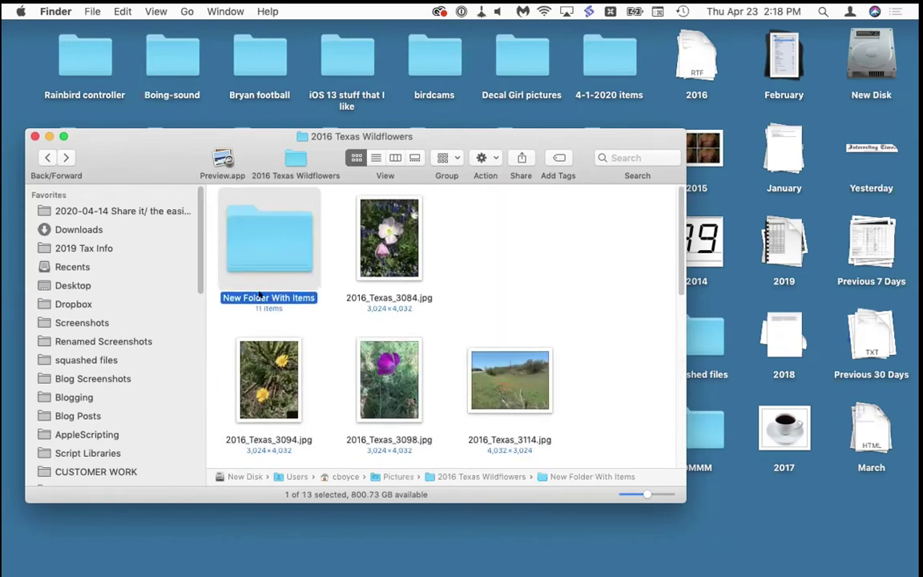
click(258, 295)
text(Blueboon)
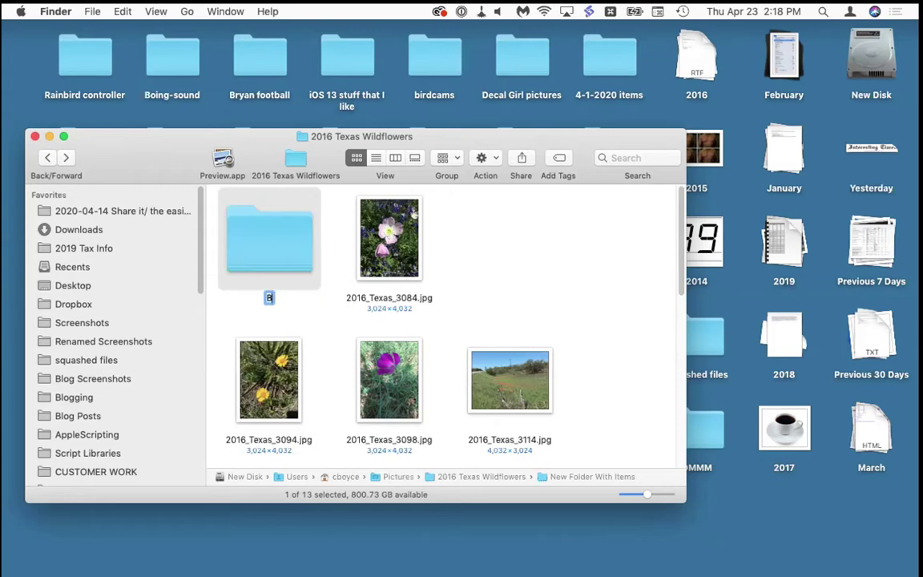
key(BackSpace)
key(BackSpace)
text(nnets)
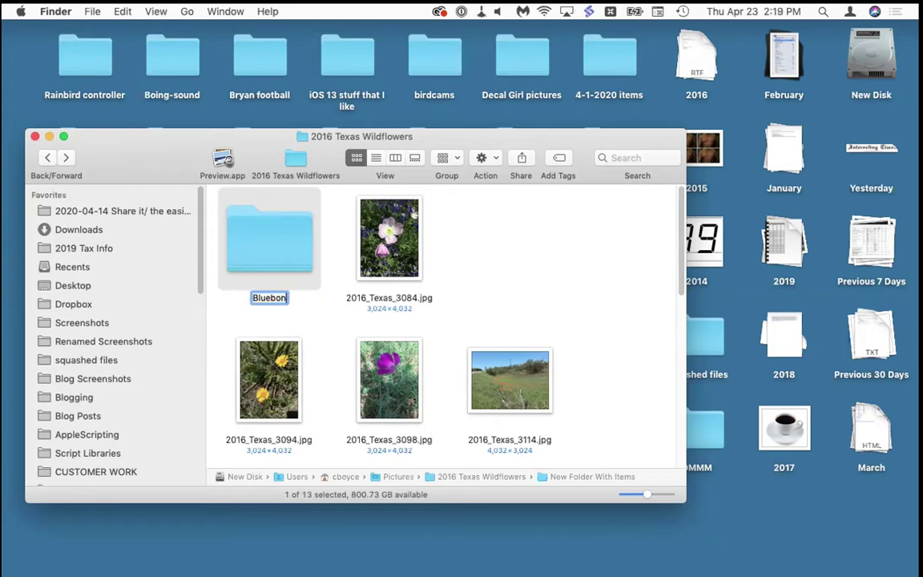
key(Return)
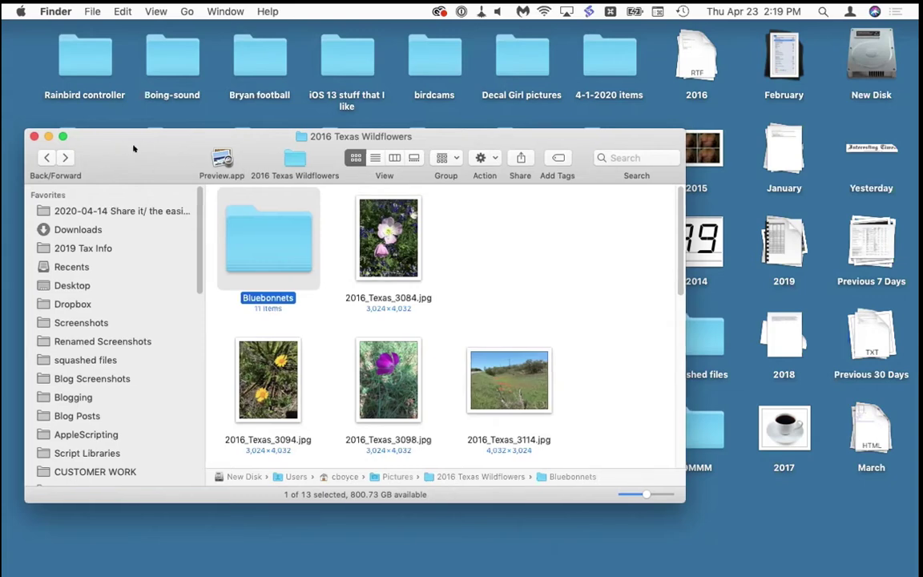
- Customize the Finder toolbar by adding Delete and Eject items
click(155, 11)
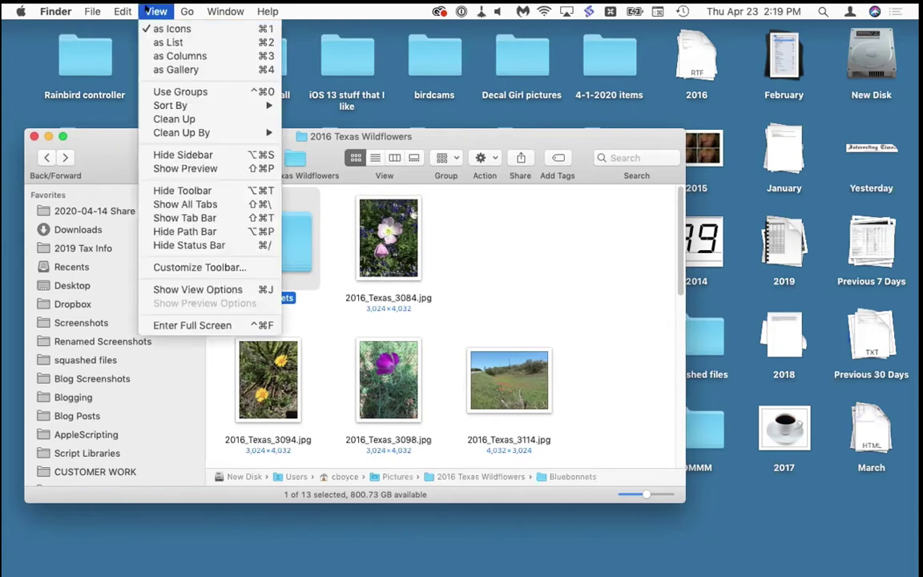
click(192, 267)
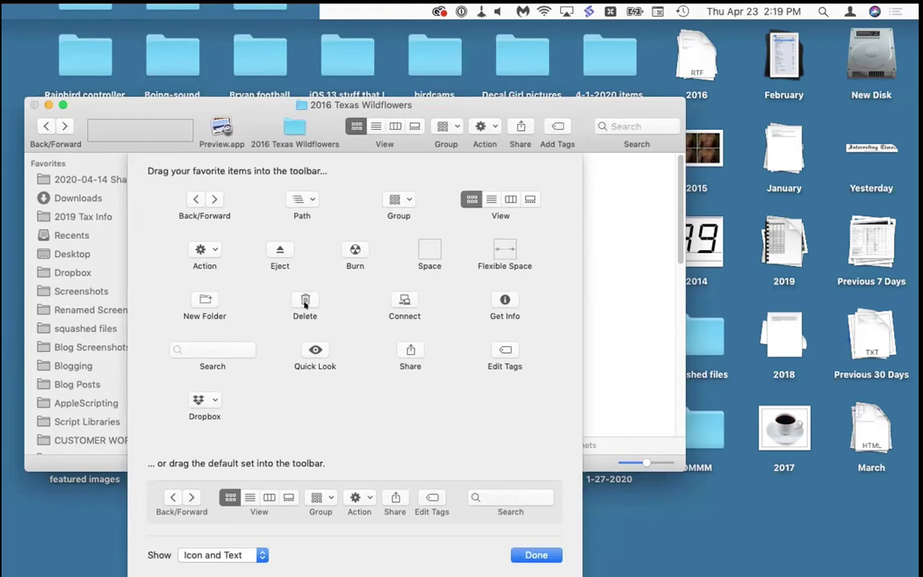
drag(305, 299, 181, 131)
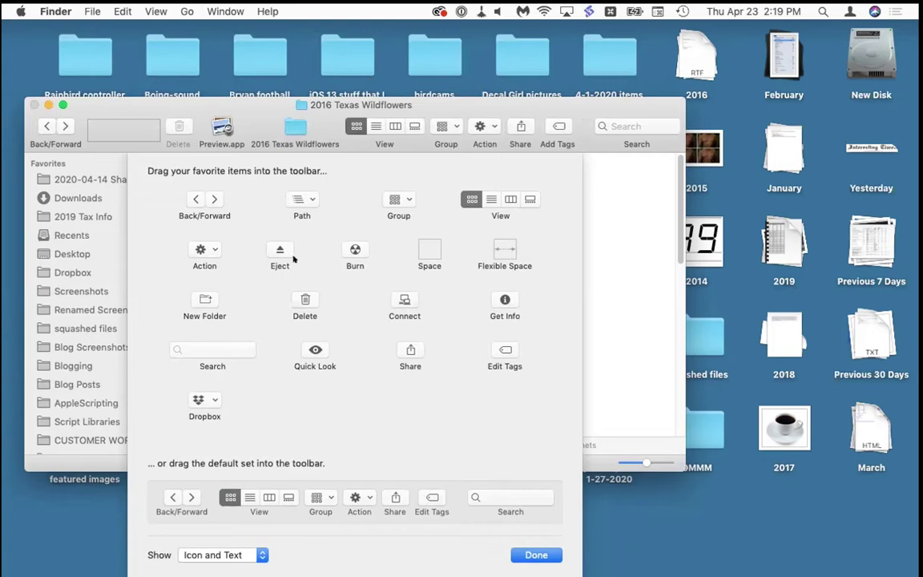
drag(282, 242, 569, 127)
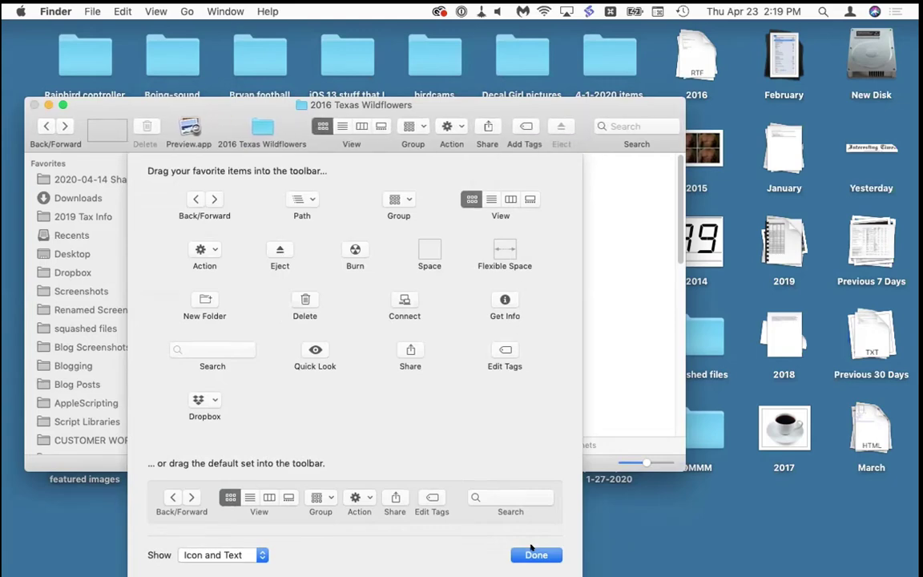
click(536, 555)
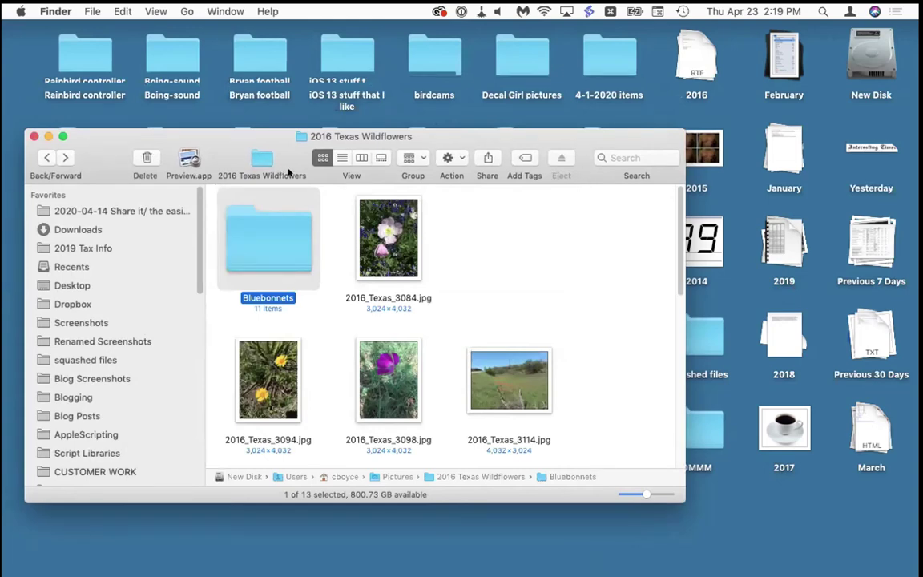
click(388, 230)
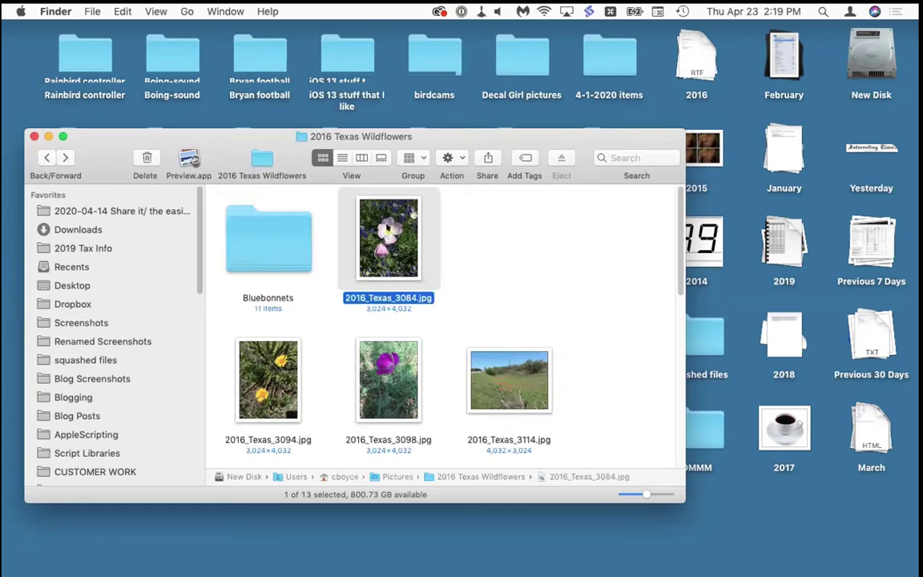
click(82, 10)
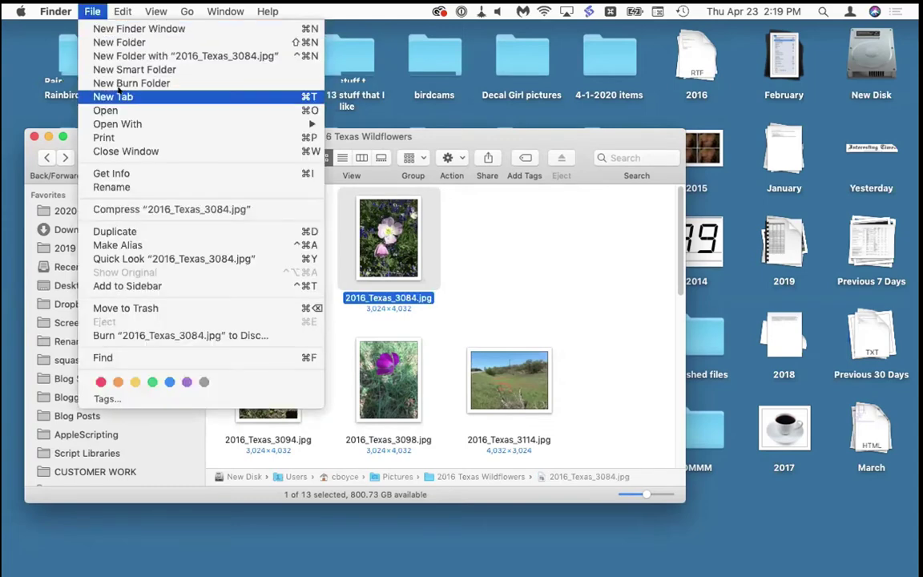
click(150, 231)
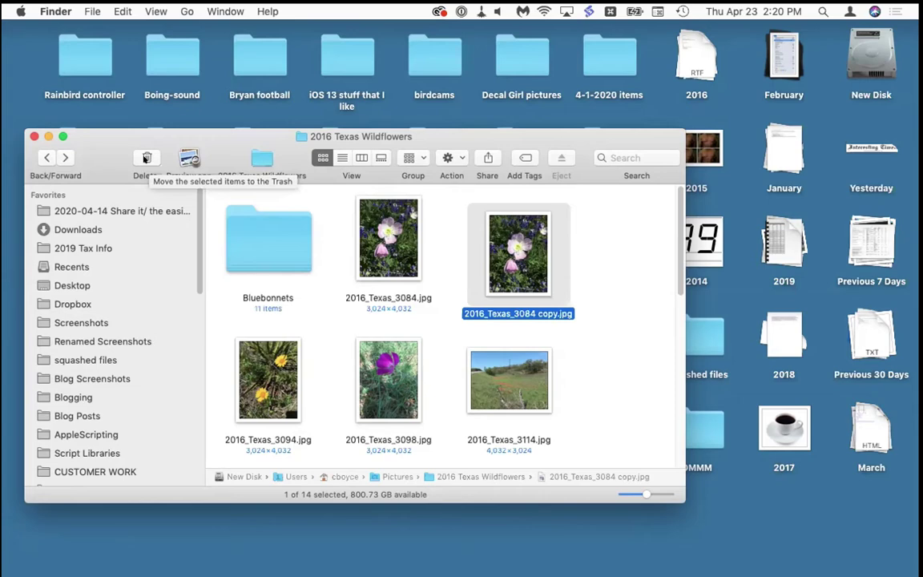
click(145, 159)
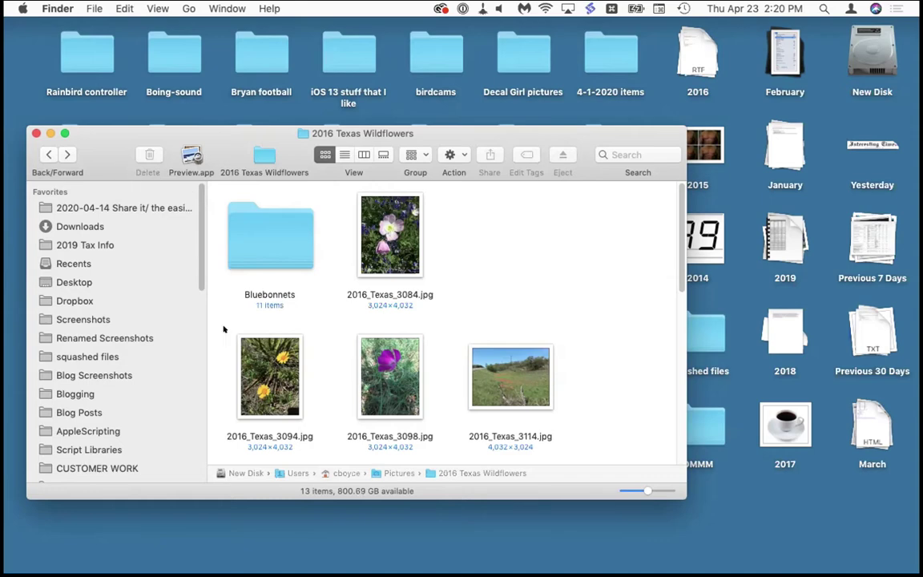
mouse_move(210, 560)
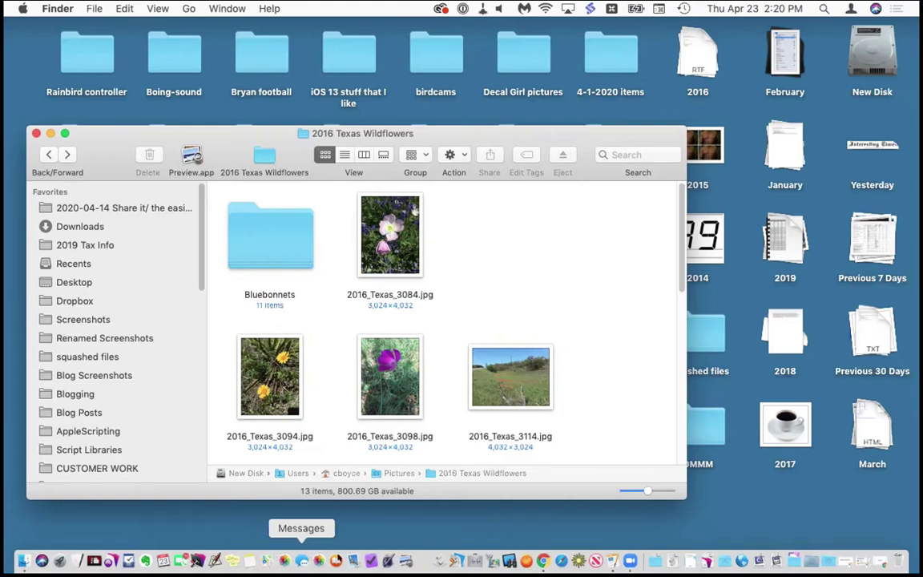
- Create a new Blank Pages document, Untitled 2, and move its window to the left
click(612, 560)
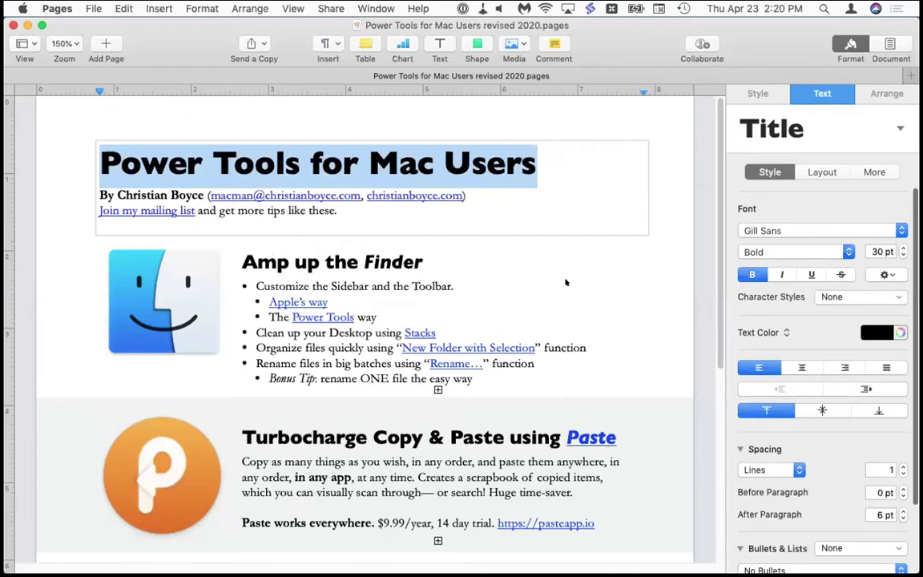
key(super+s)
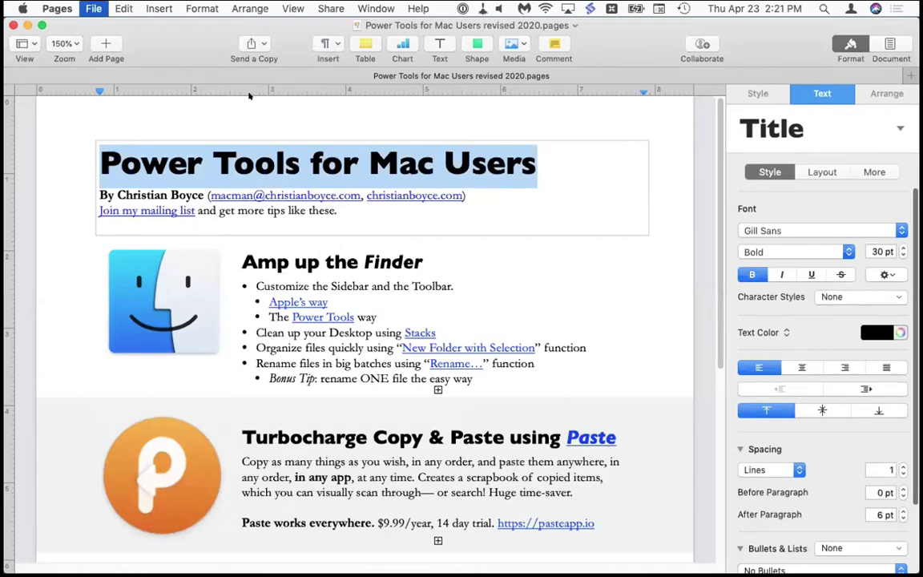
key(super+n)
double_click(318, 176)
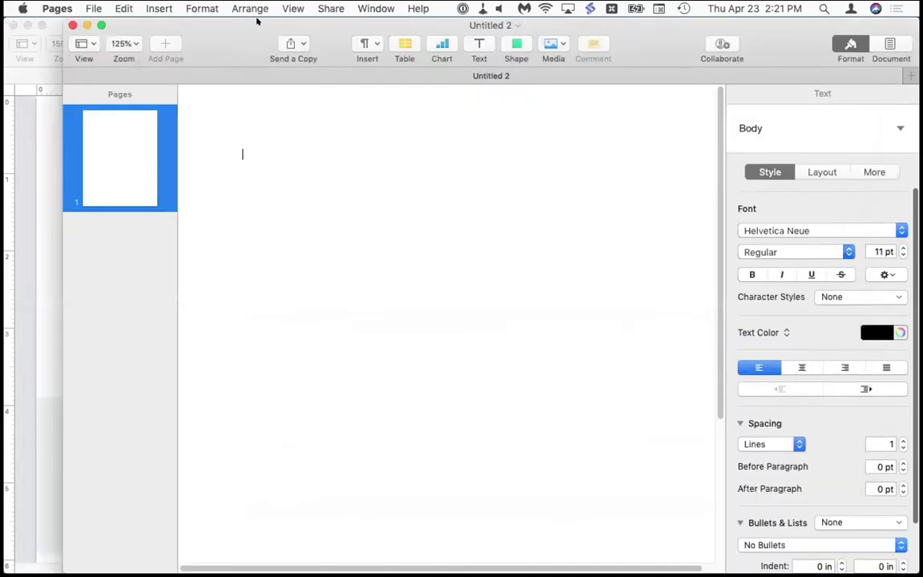
drag(260, 26, 200, 26)
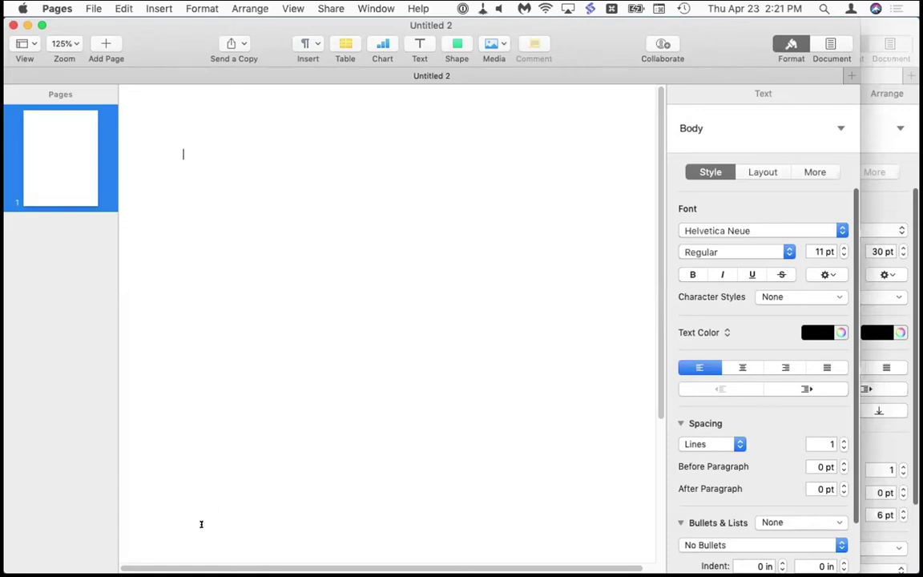
mouse_move(183, 565)
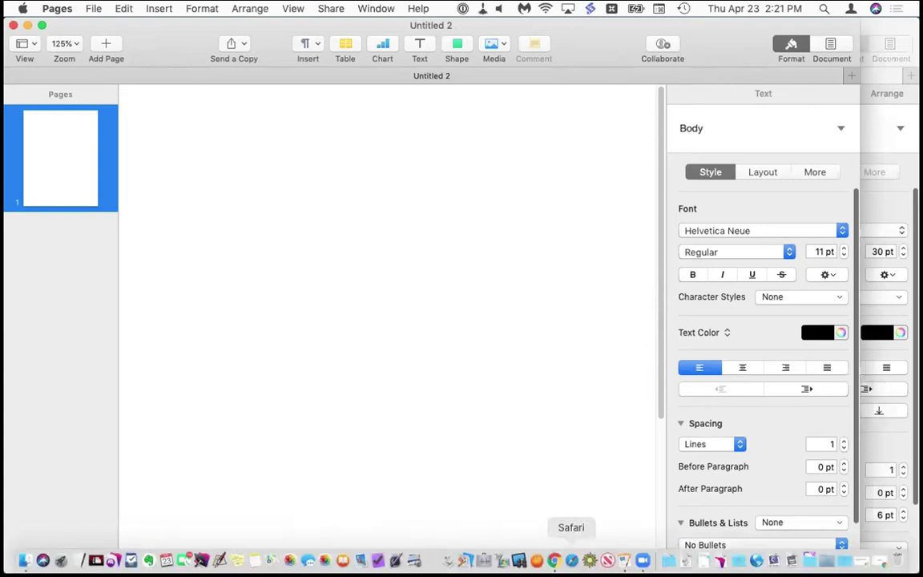
- Launch Safari and search Google for pickles
click(572, 560)
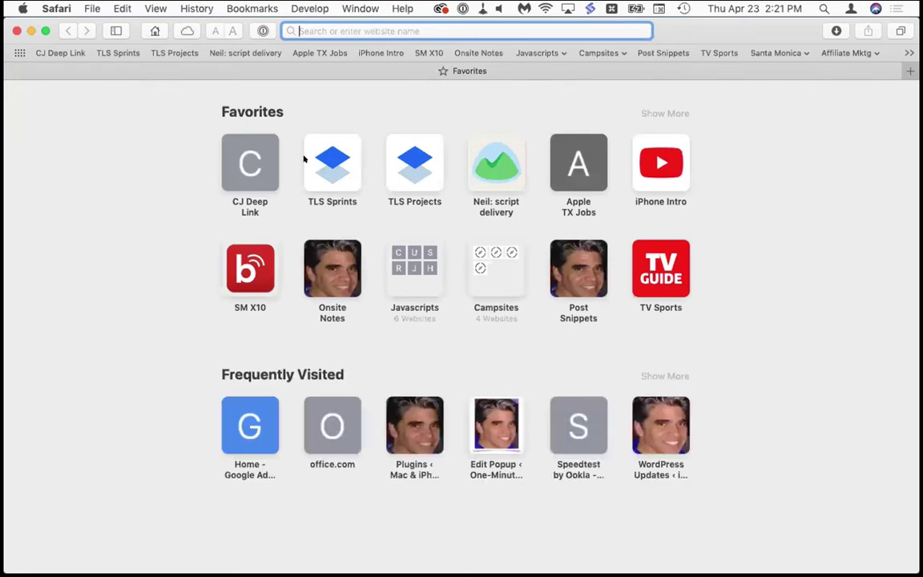
text(p)
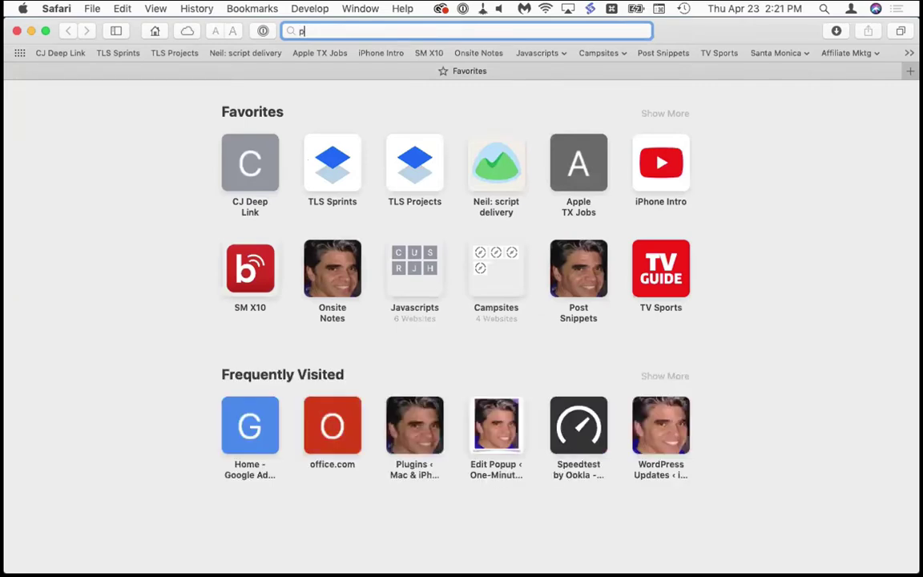
text(ick)
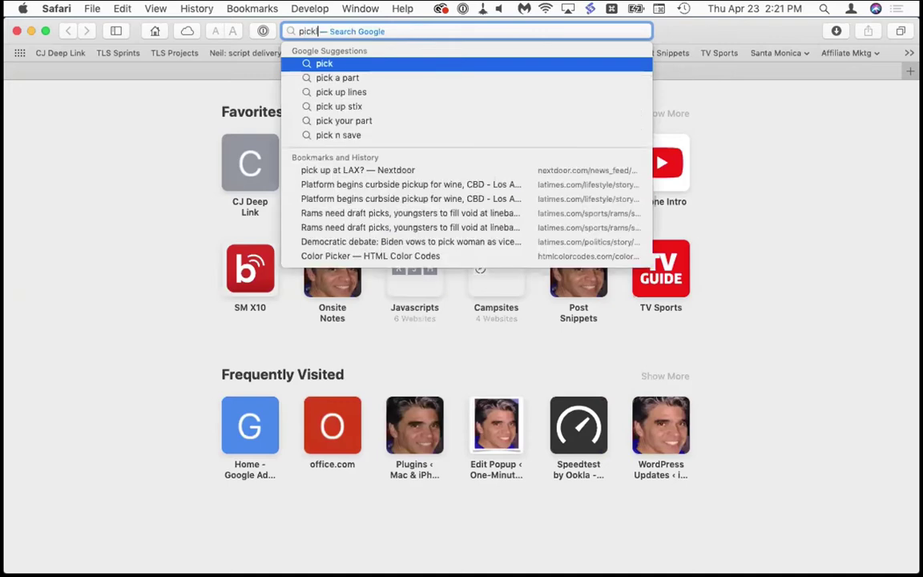
text(les)
key(Return)
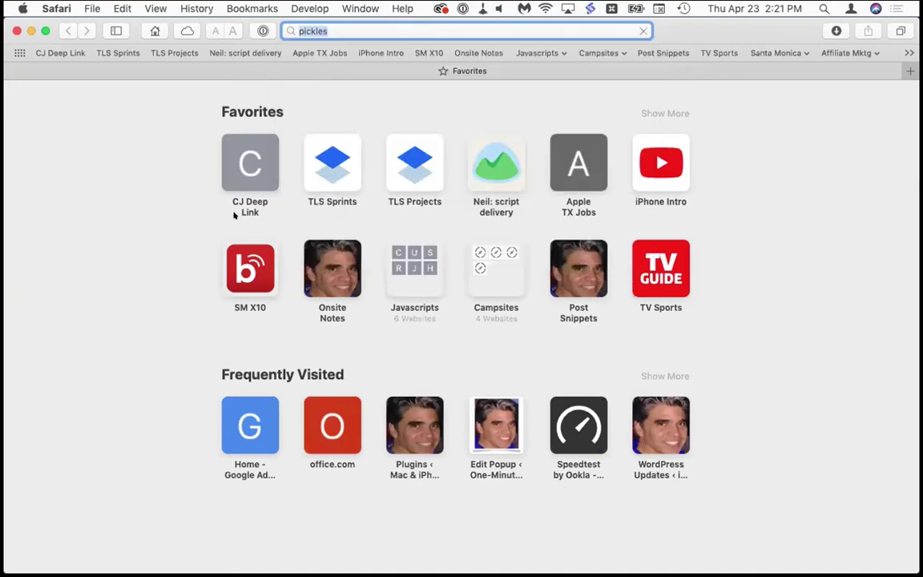
- Open the Allrecipes homemade pickles result and select the article's introductory paragraph
scroll(102, 307, down, 2)
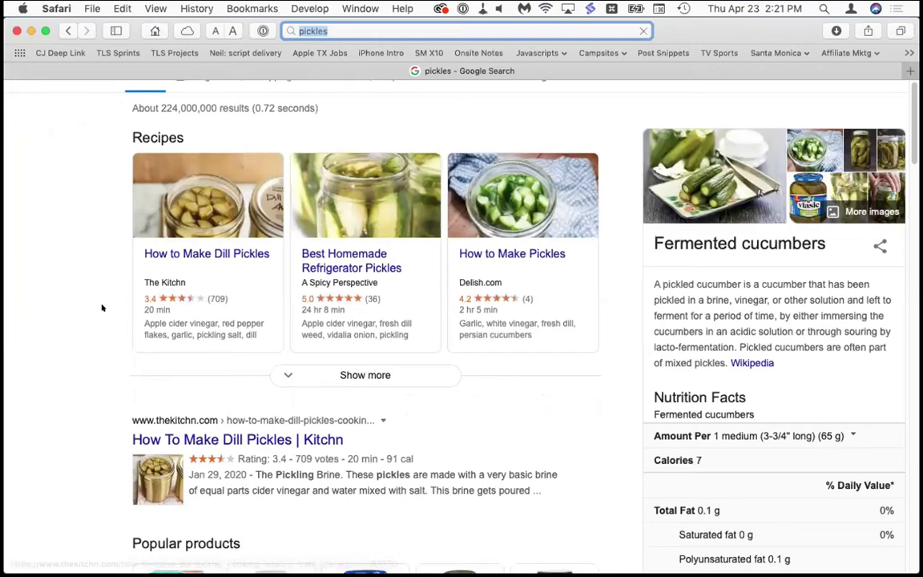
scroll(101, 308, down, 4)
scroll(102, 308, down, 4)
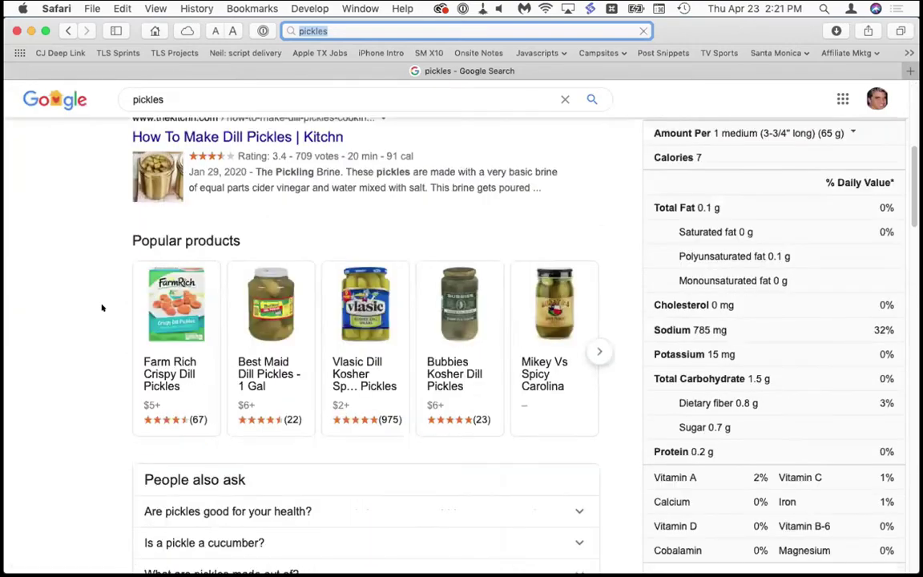
scroll(102, 308, down, 12)
scroll(102, 308, down, 15)
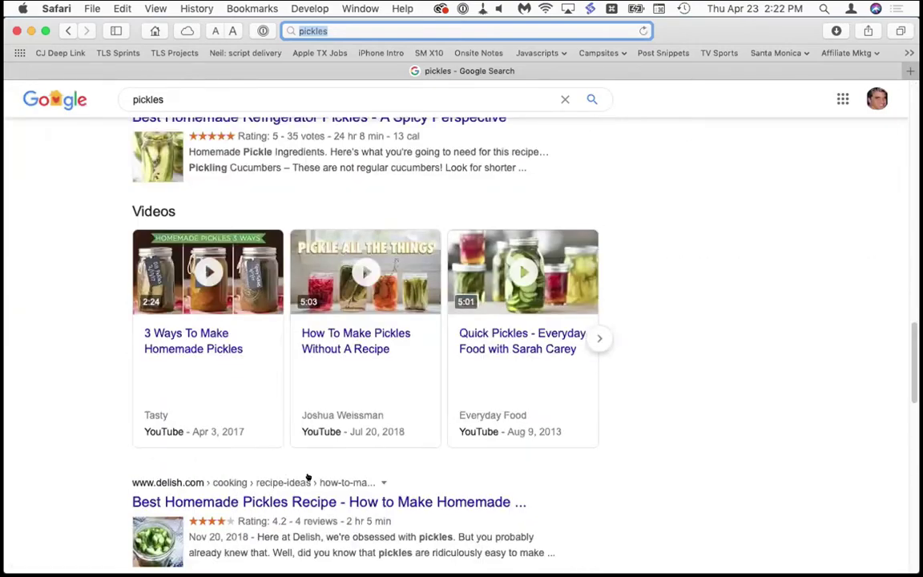
scroll(310, 476, down, 7)
click(309, 476)
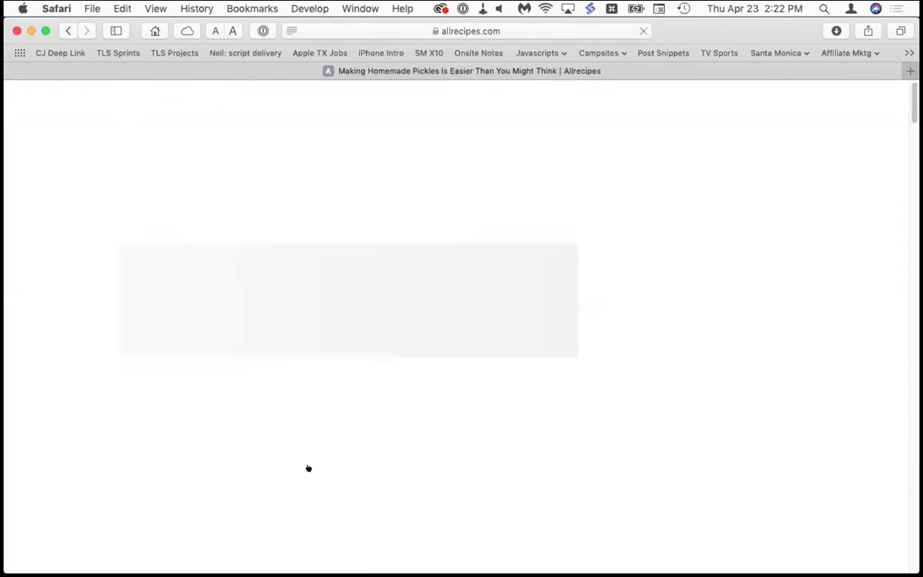
scroll(307, 468, down, 5)
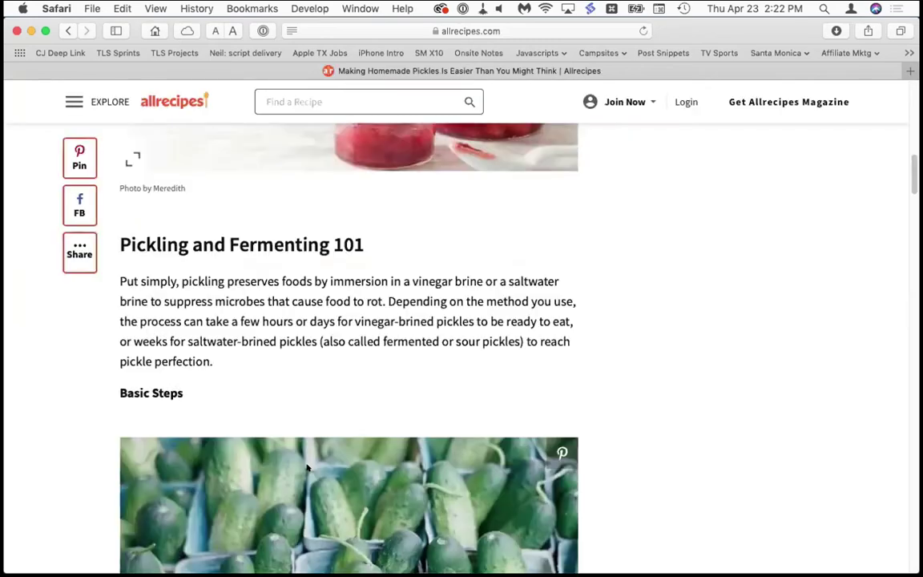
scroll(308, 468, down, 3)
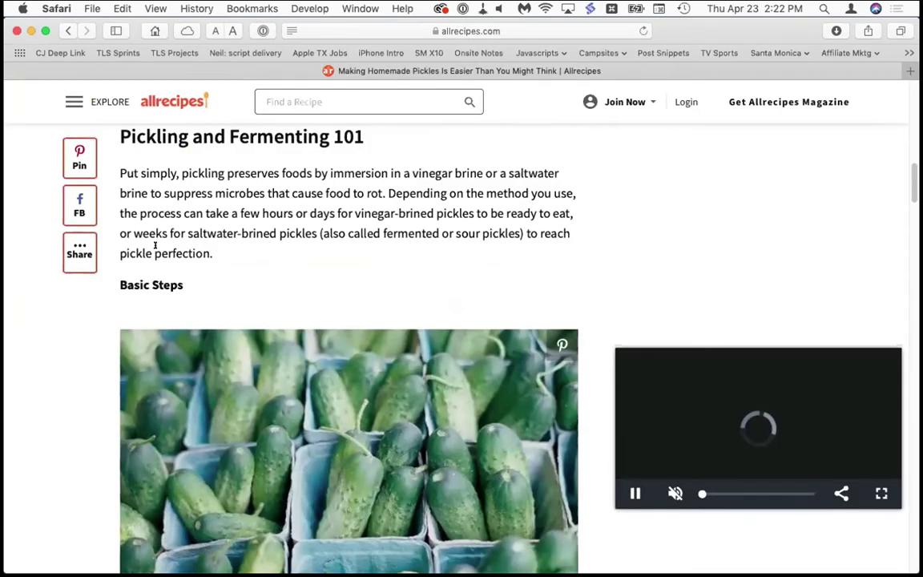
drag(119, 173, 239, 249)
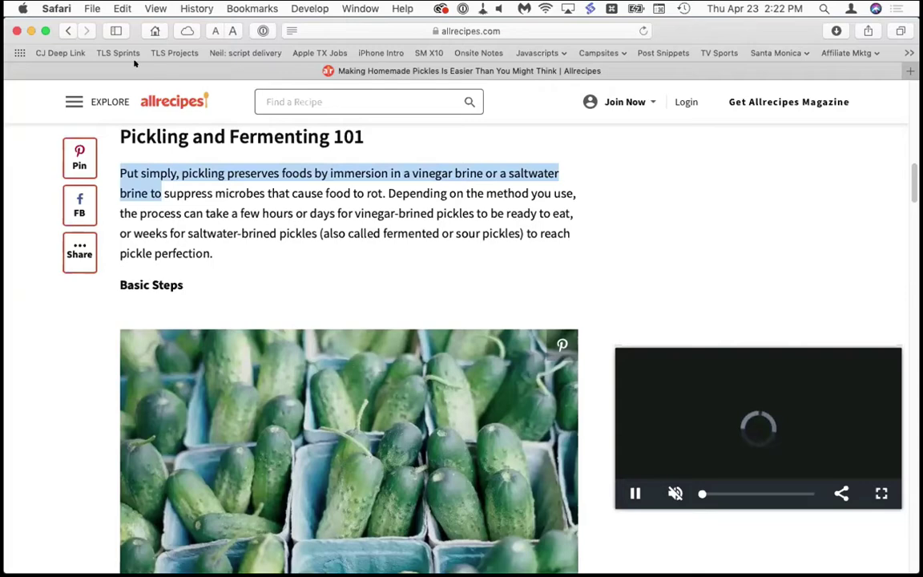
- Copy the article's introductory paragraph
click(120, 9)
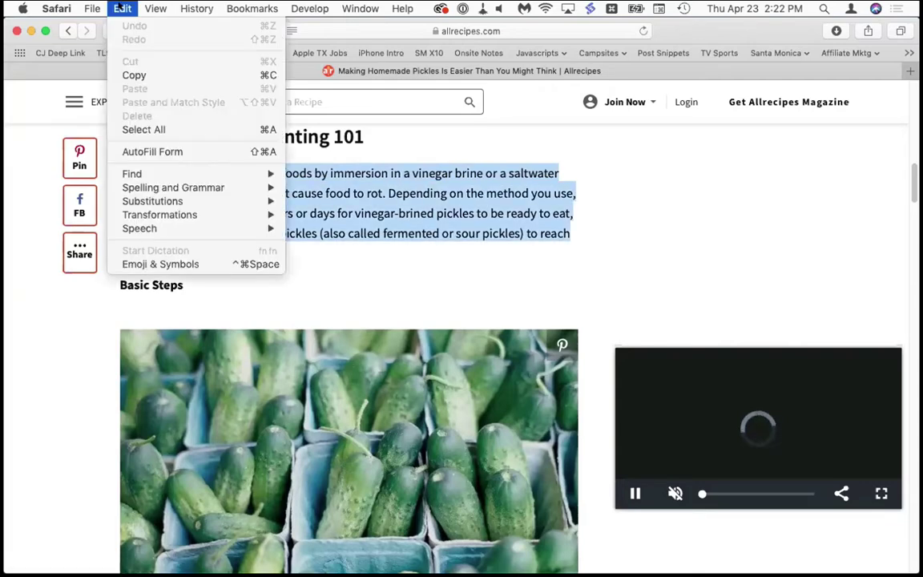
click(134, 75)
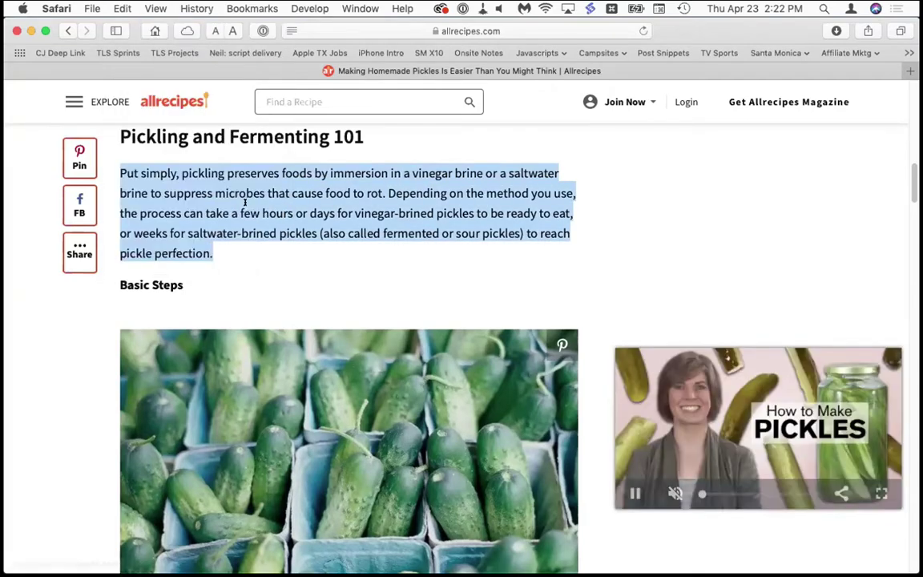
scroll(245, 203, up, 5)
scroll(245, 202, down, 7)
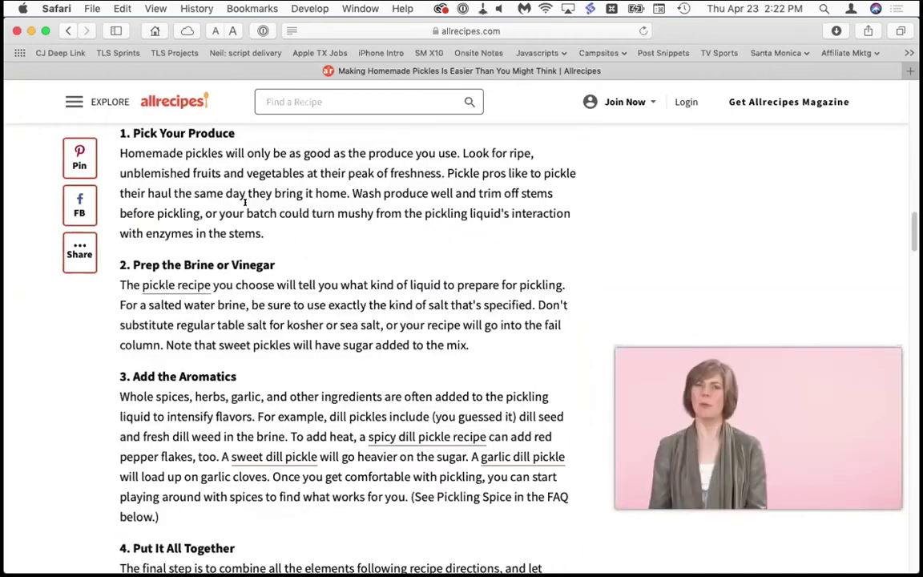
scroll(245, 203, down, 1)
scroll(245, 203, up, 2)
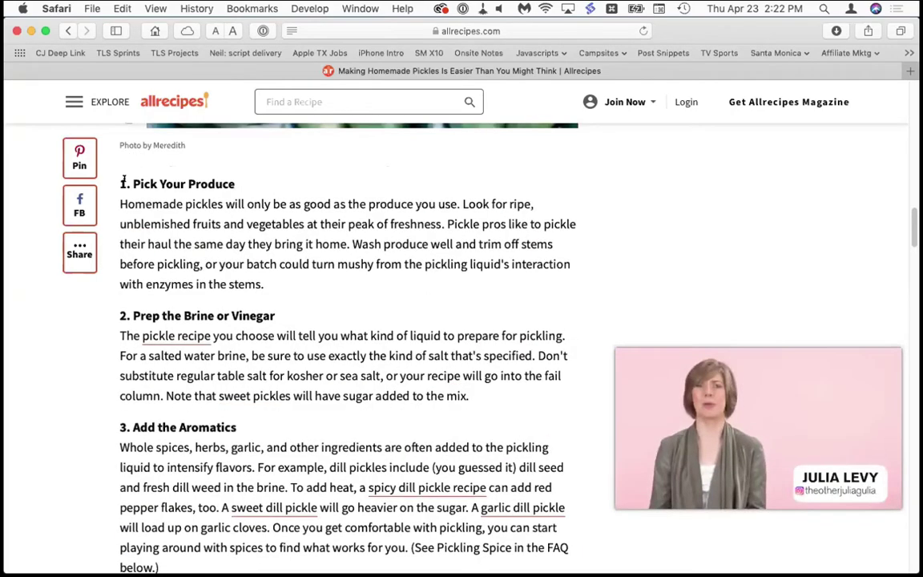
- Copy the Pick Your Produce and Prep the Brine steps, then return to Pages
drag(120, 183, 258, 298)
drag(285, 371, 473, 398)
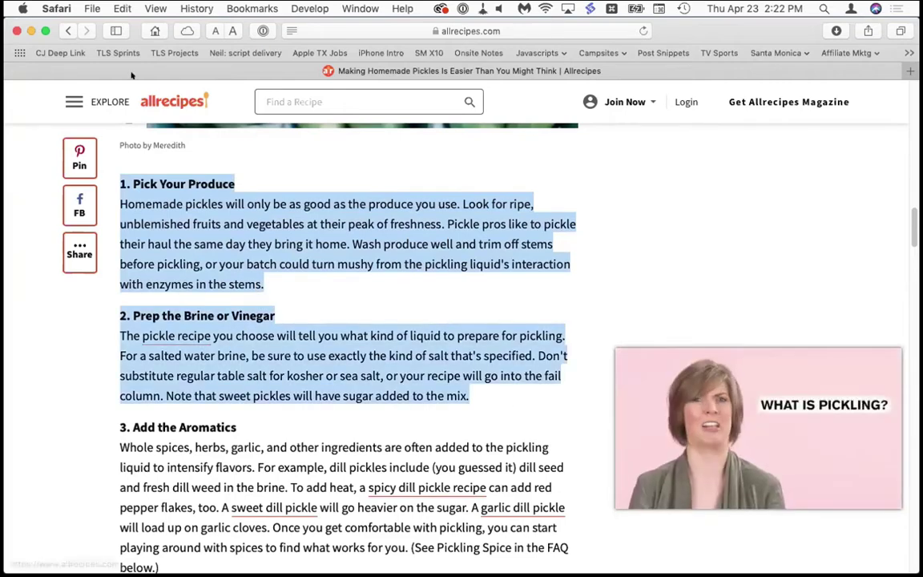
click(122, 8)
click(280, 191)
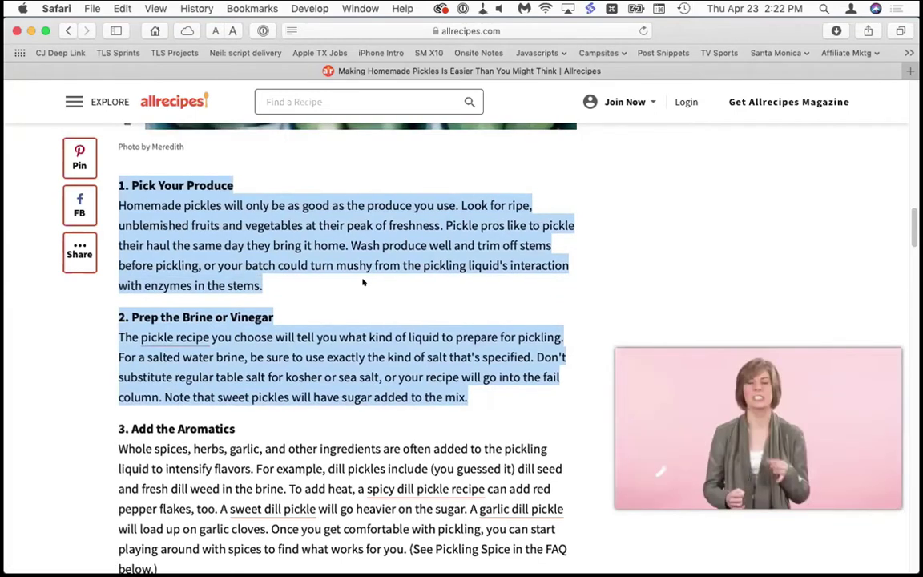
scroll(258, 305, up, 5)
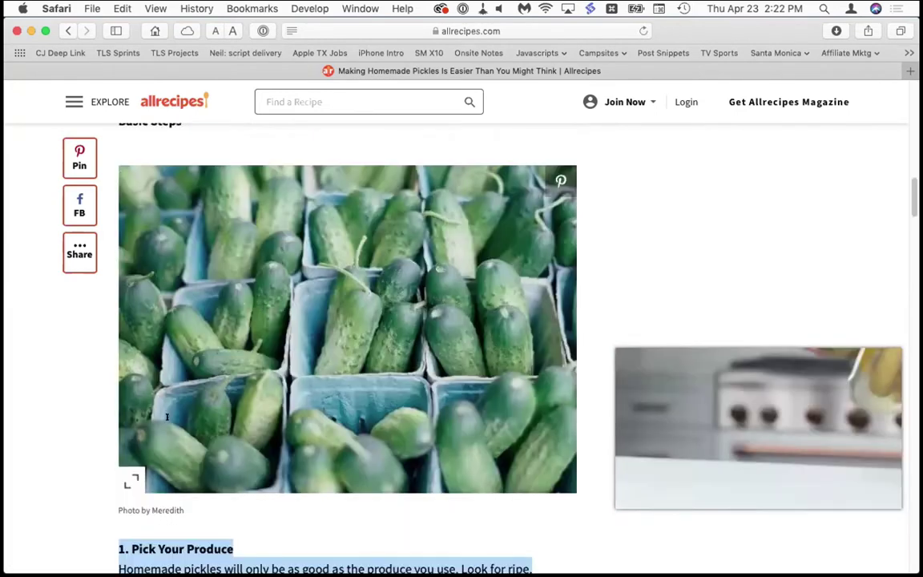
scroll(292, 366, up, 5)
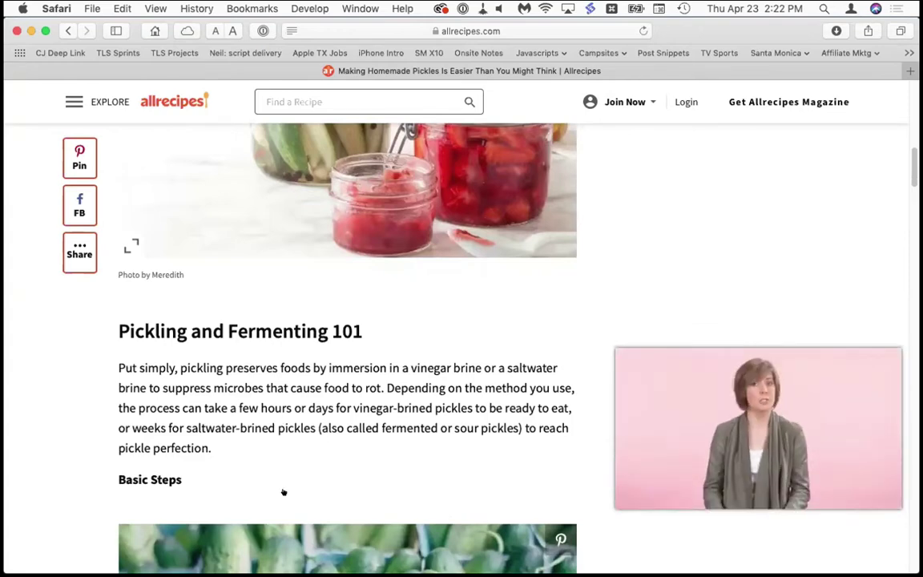
key(super+Tab)
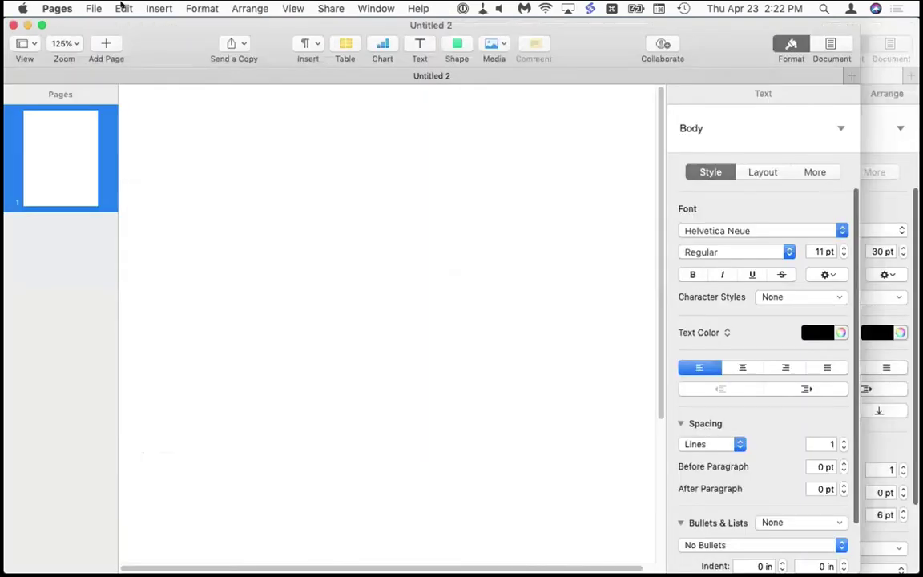
- Paste the copied pickling steps into the Untitled 2 document
click(124, 8)
click(452, 258)
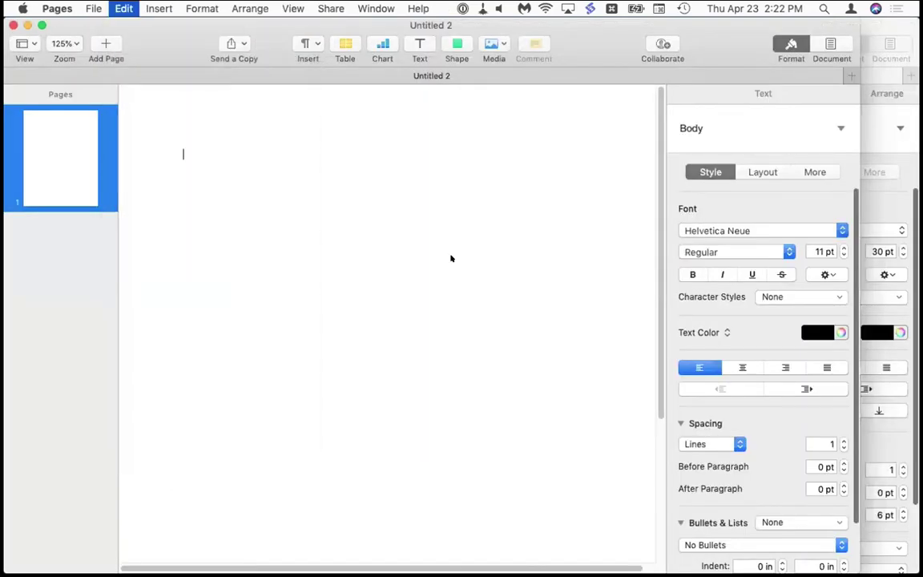
key(super+v)
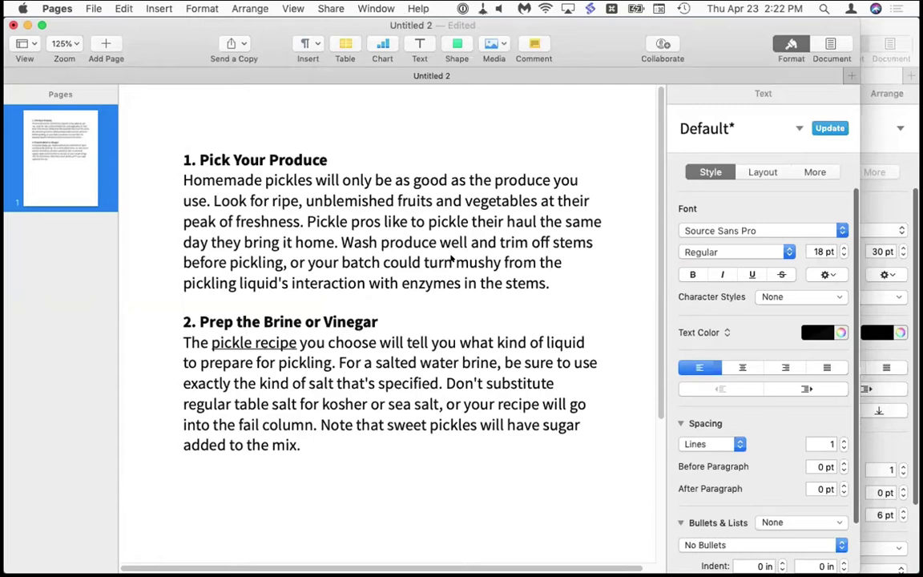
- Leave Pages and switch to the Allrecipes pickling article in Safari
click(122, 8)
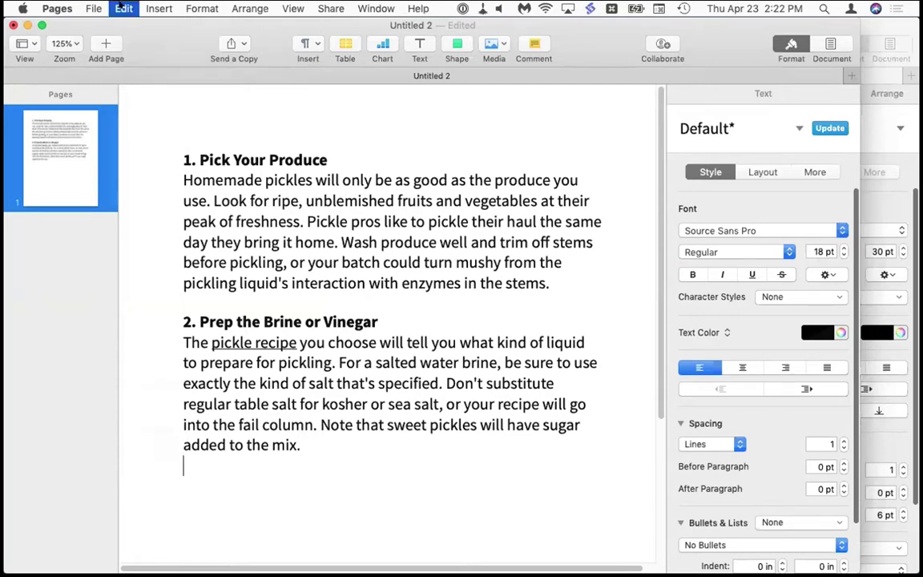
click(120, 6)
click(120, 6)
click(117, 6)
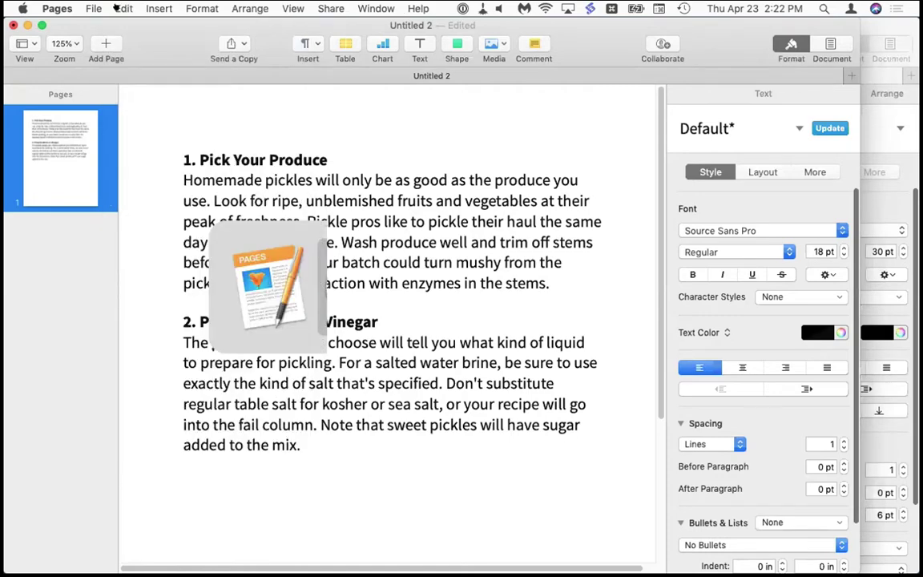
key(super+Tab)
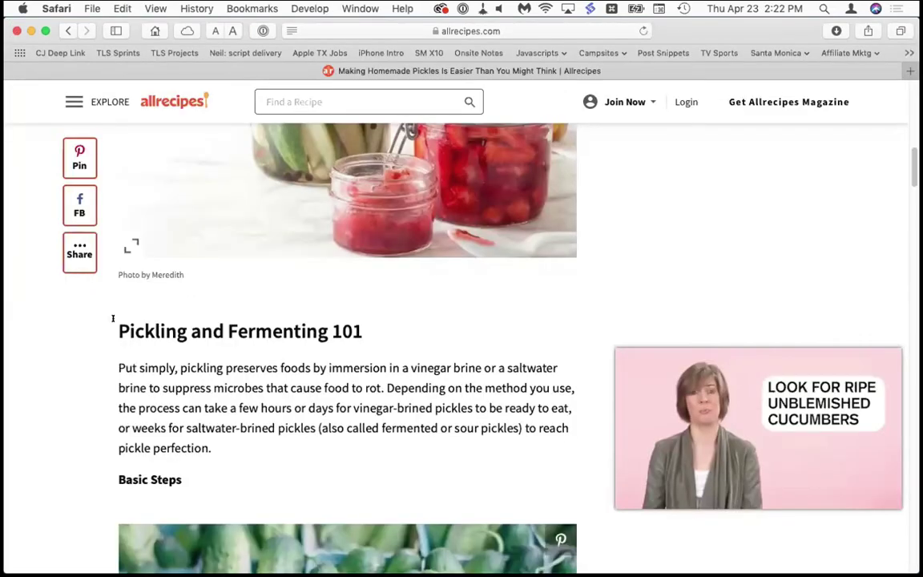
- Copy the 'Pickling and Fermenting 101' heading and intro through 'pickle perfection.' and return to Pages
shift+click(338, 439)
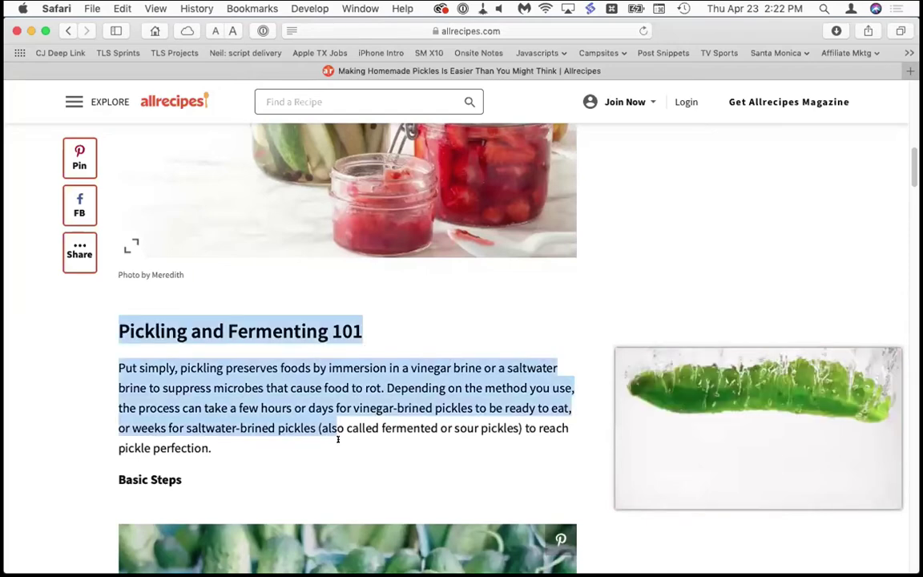
key(shift+Down)
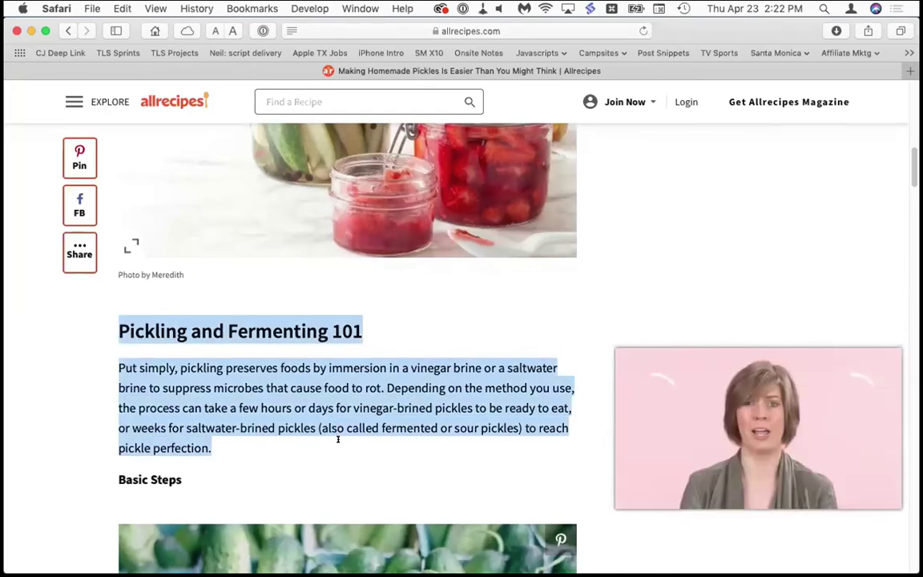
click(121, 8)
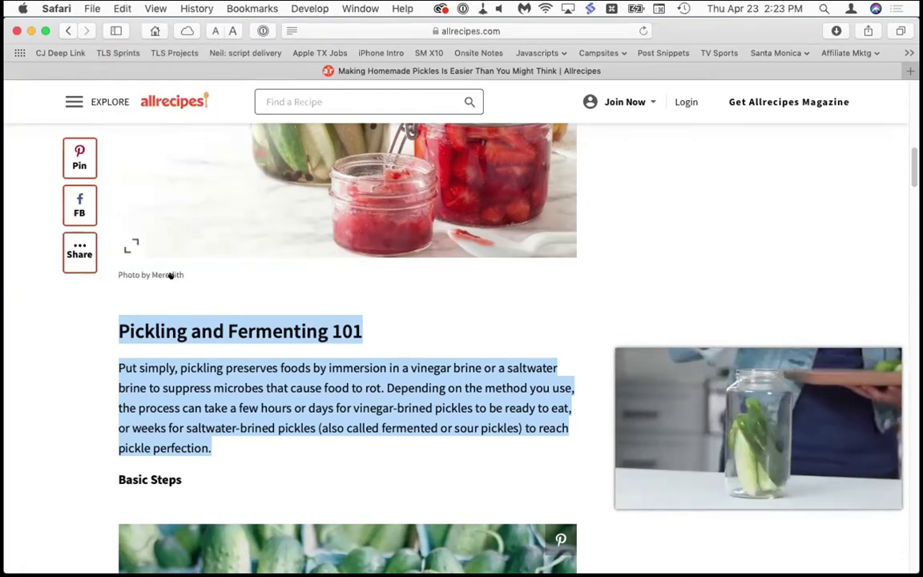
key(super+Tab)
click(183, 160)
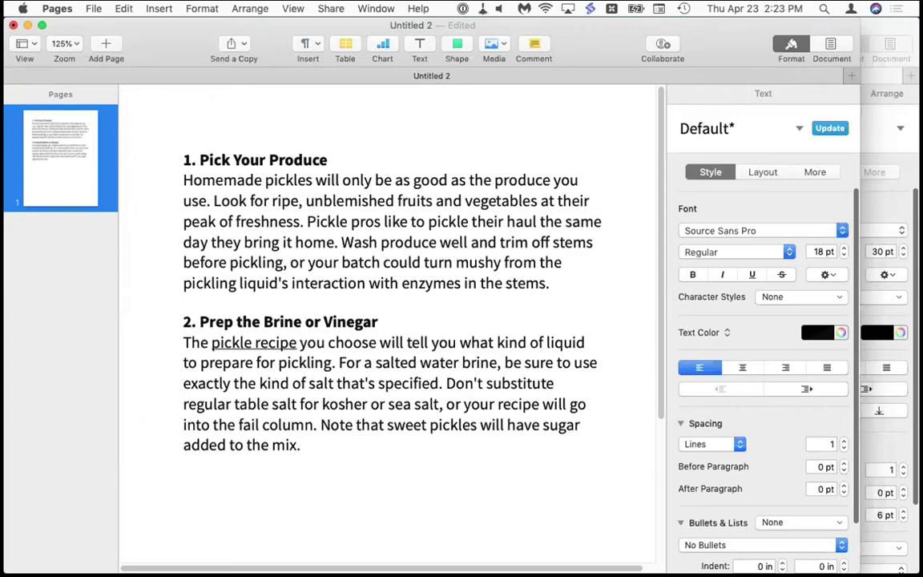
- Paste the 'Pickling and Fermenting 101' title and intro above '1. Pick Your Produce', then switch to Finder
key(Return)
key(Return)
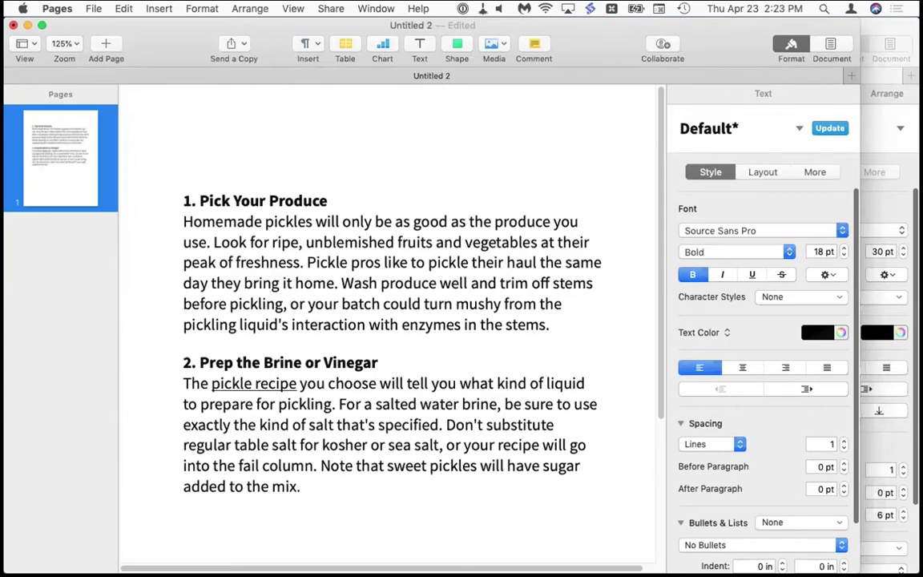
key(super+v)
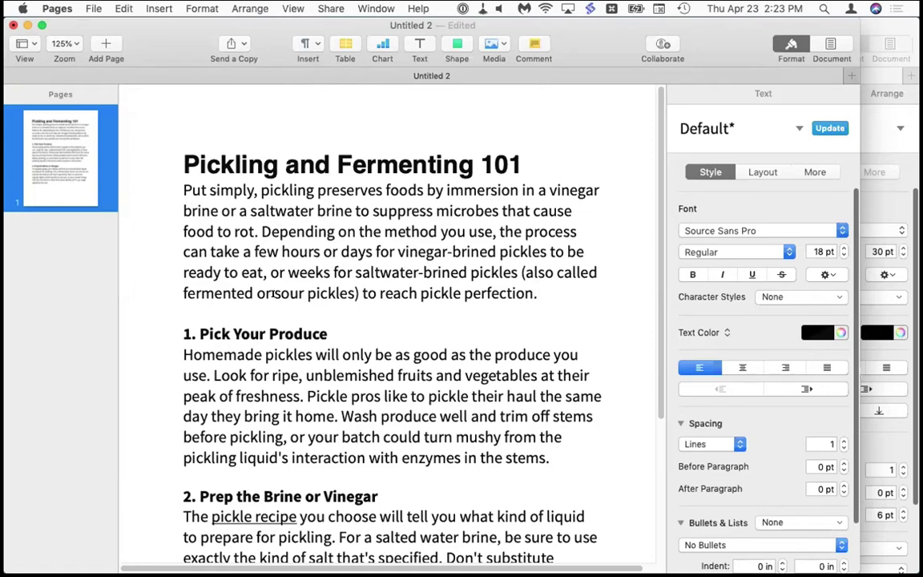
key(super+Tab)
key(super+Tab)
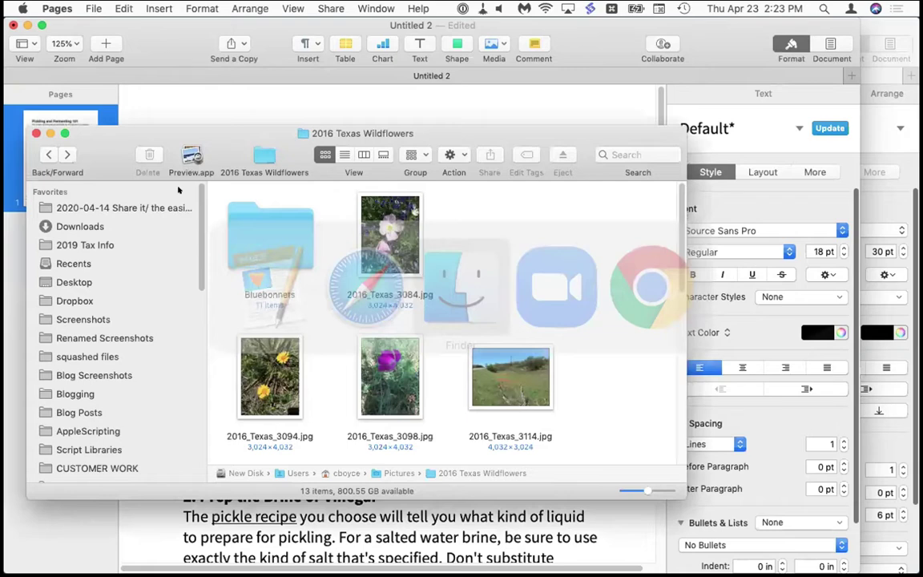
- Go to the Applications folder and select Paste.app
click(184, 8)
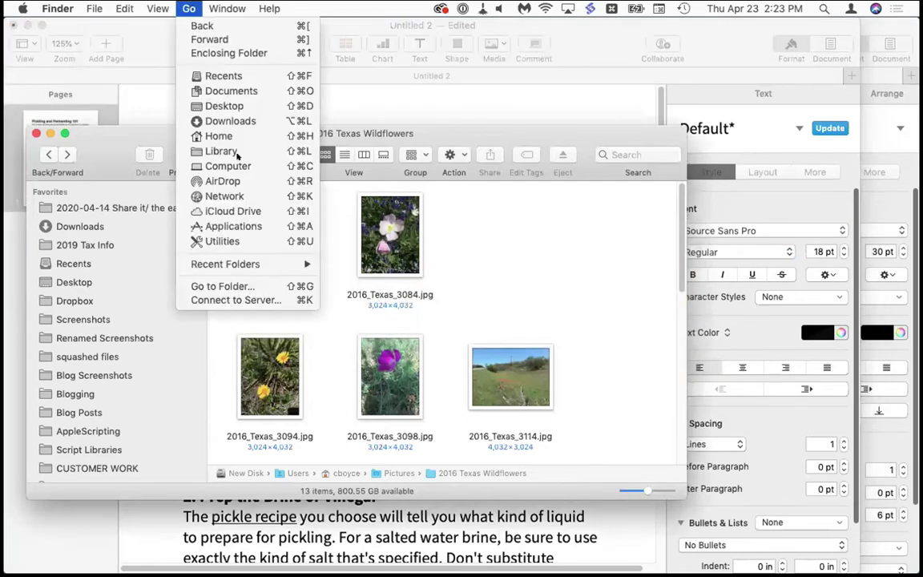
click(233, 226)
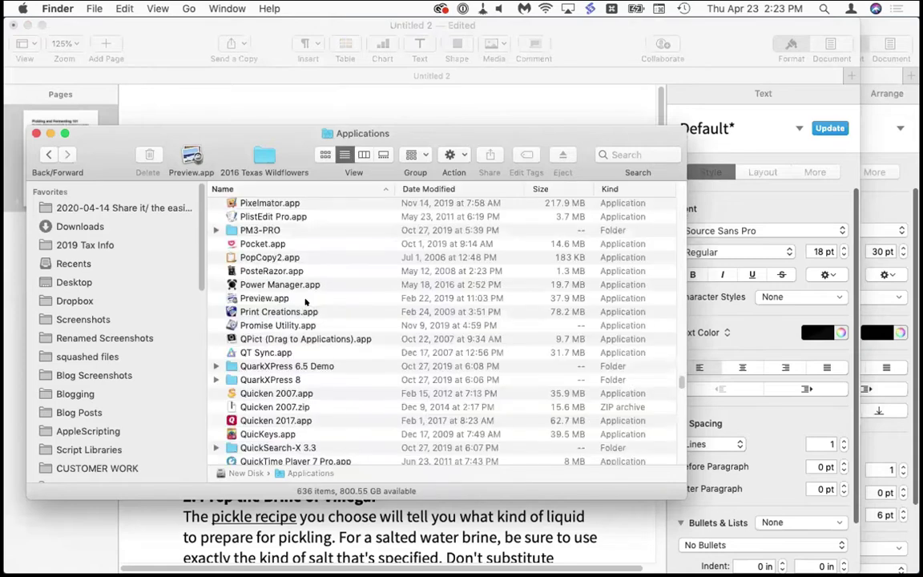
scroll(273, 244, up, 2)
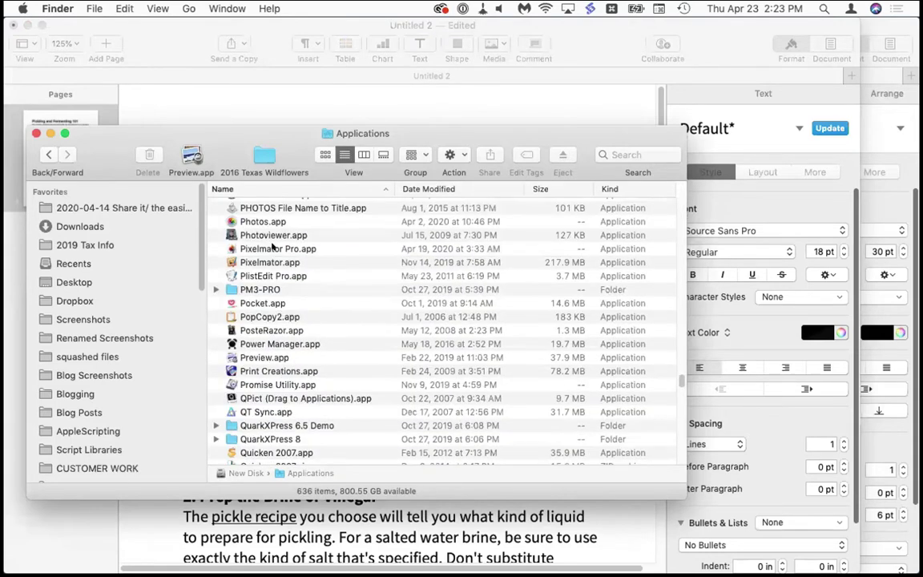
scroll(273, 246, up, 2)
scroll(270, 227, up, 3)
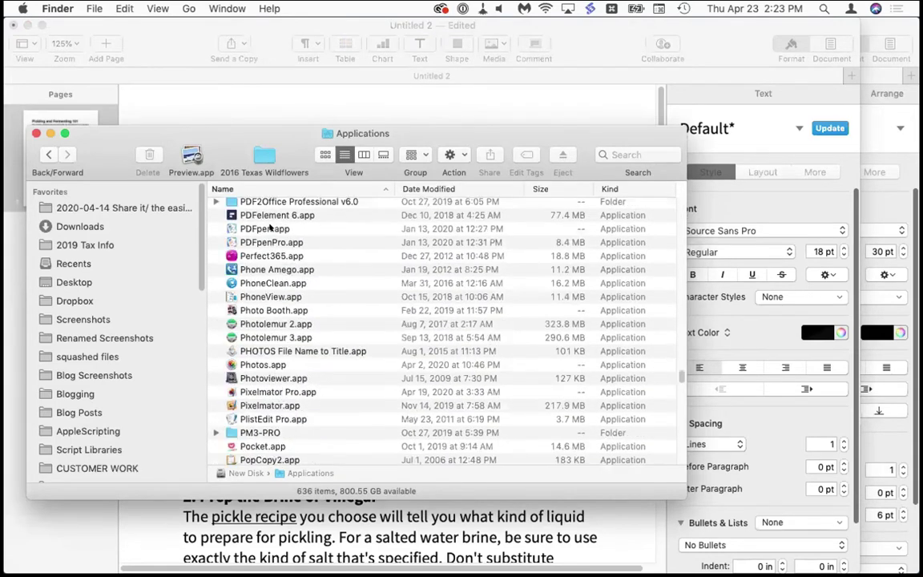
scroll(270, 228, up, 3)
click(261, 217)
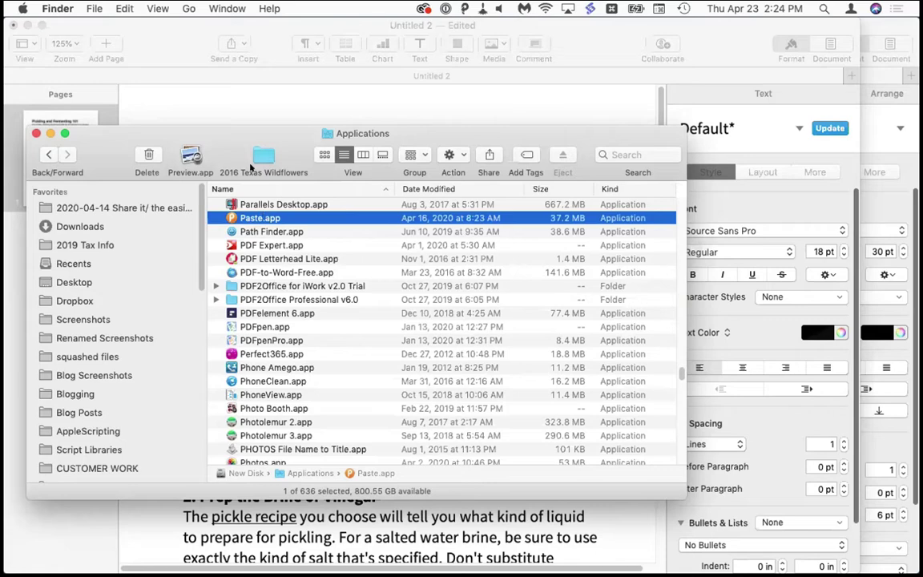
- Switch from Finder to zoom.us
click(188, 9)
mouse_move(157, 6)
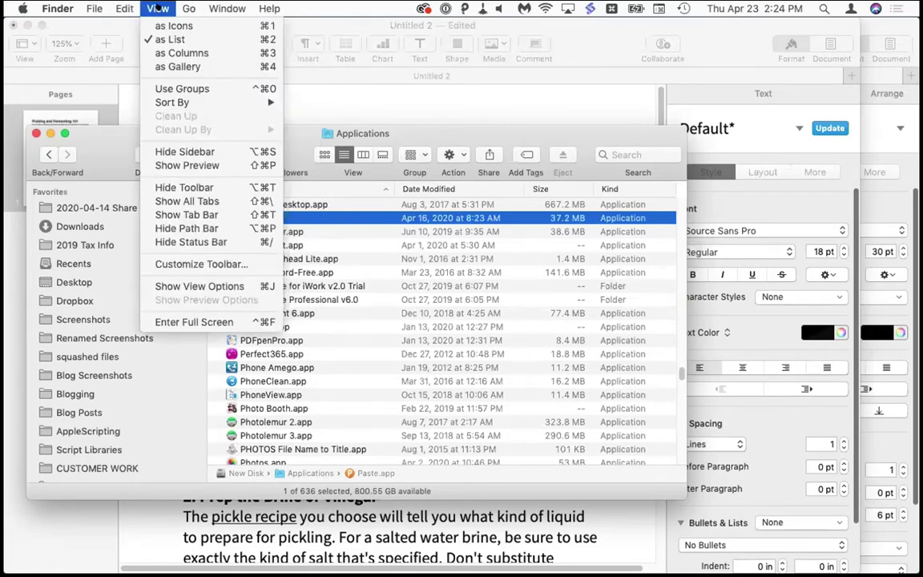
key(super+Tab)
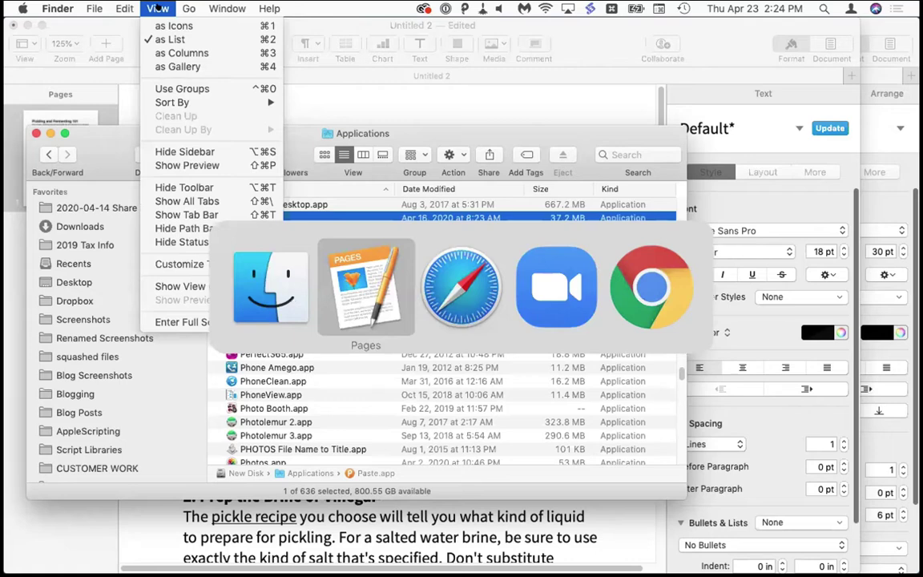
key(super+Tab)
key(super+Tab)
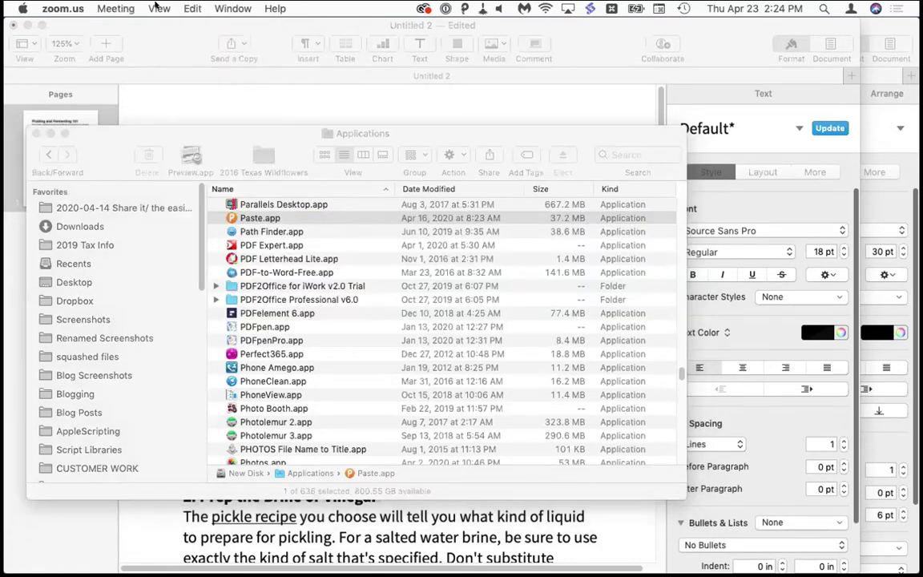
- Hide zoom.us's floating meeting controls from its View menu and refocus the Pages document
click(158, 8)
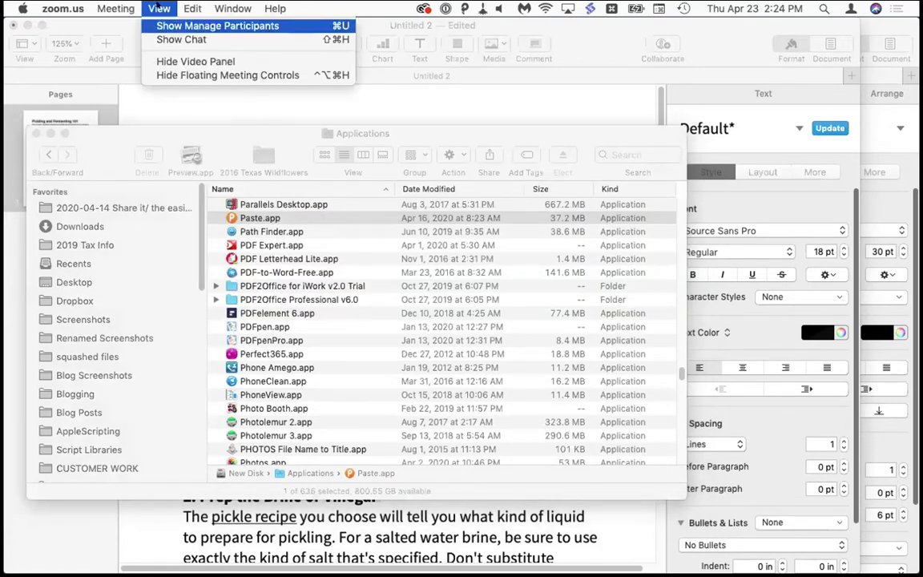
click(158, 8)
click(158, 8)
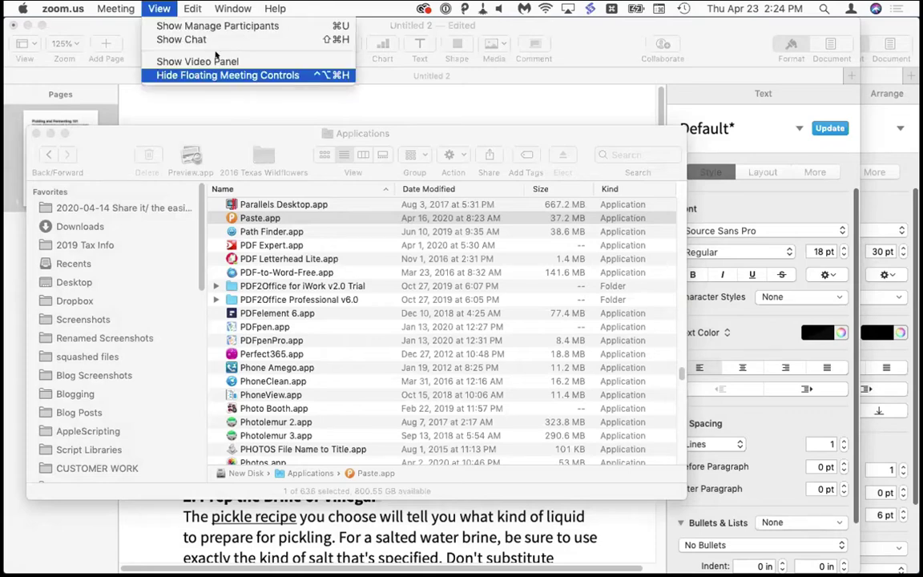
click(142, 70)
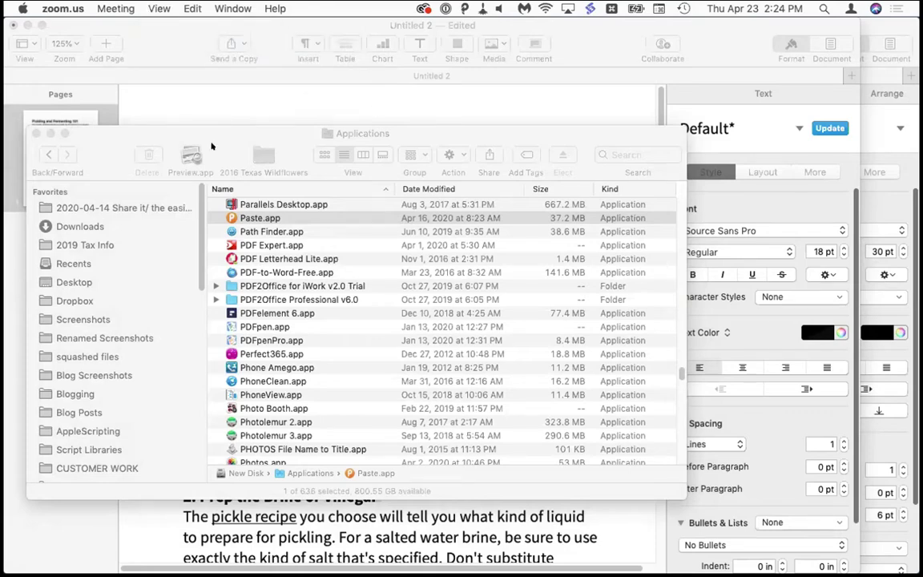
click(463, 97)
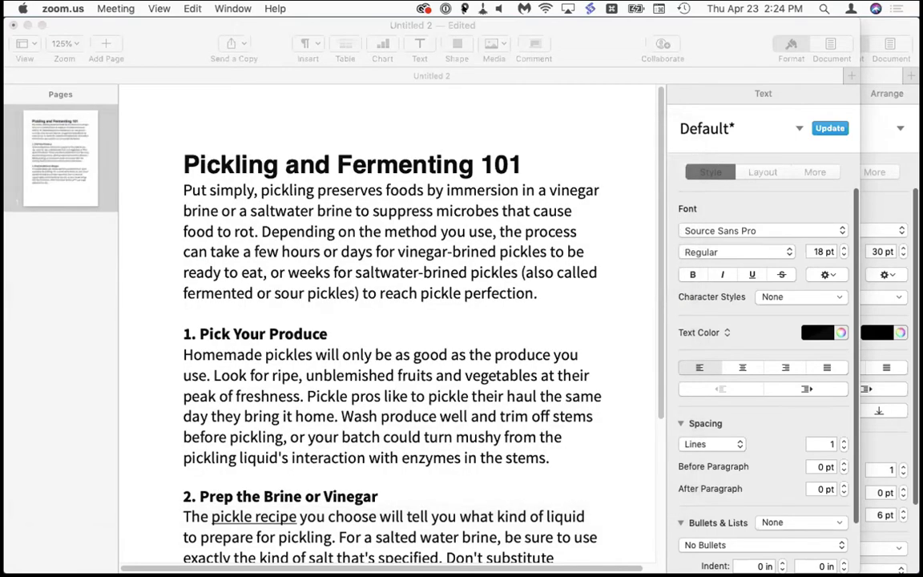
- Scroll Paste's clipboard history to the MacBook Air Image card and select it
key(shift+super+v)
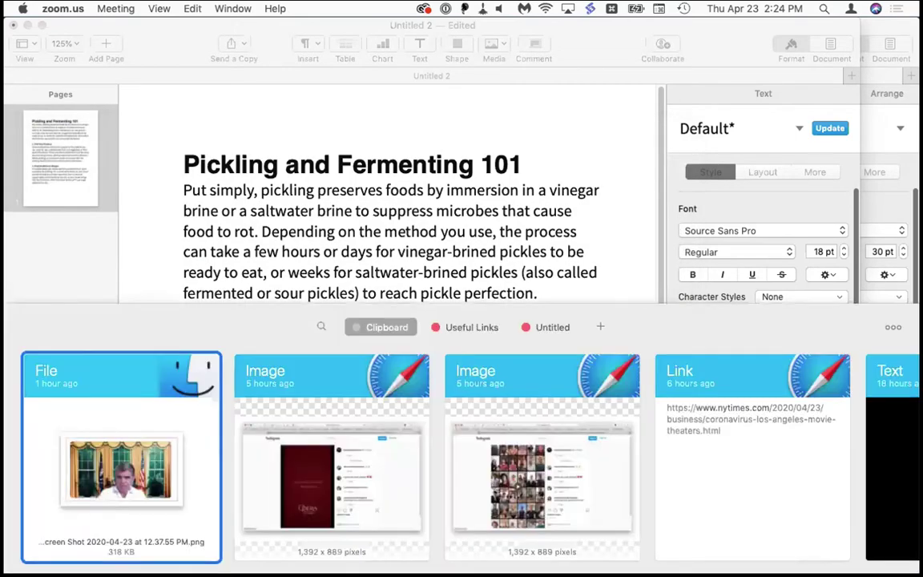
scroll(290, 465, right, 3)
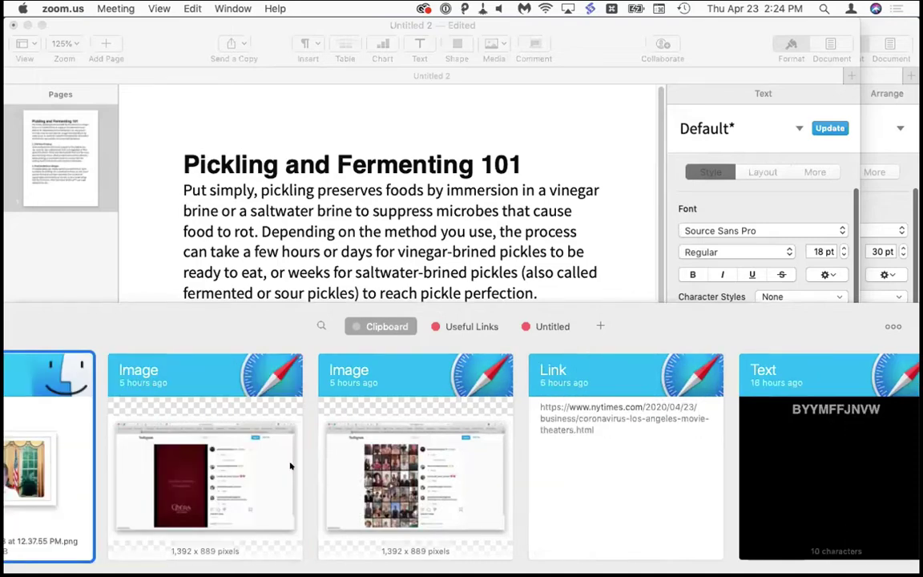
scroll(291, 466, right, 10)
scroll(291, 466, right, 15)
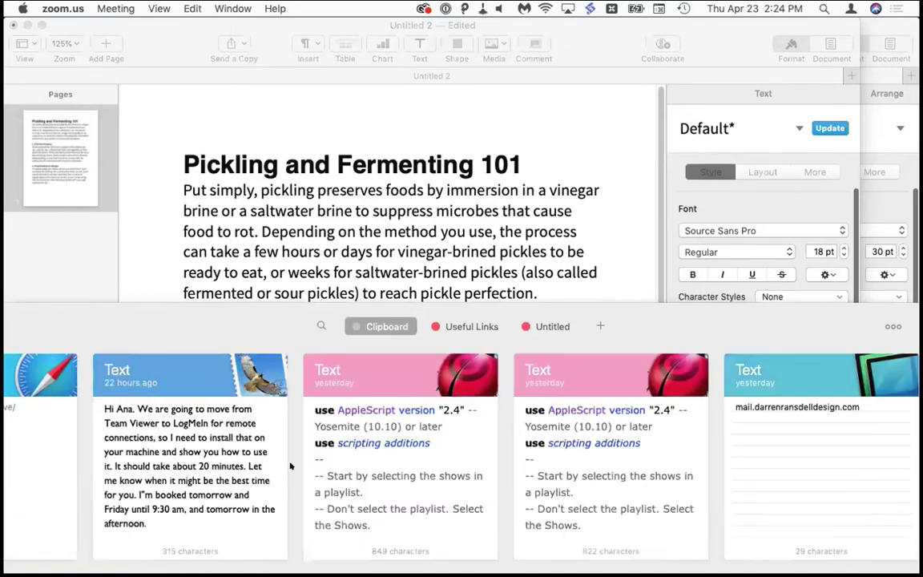
scroll(291, 466, right, 7)
scroll(291, 466, right, 8)
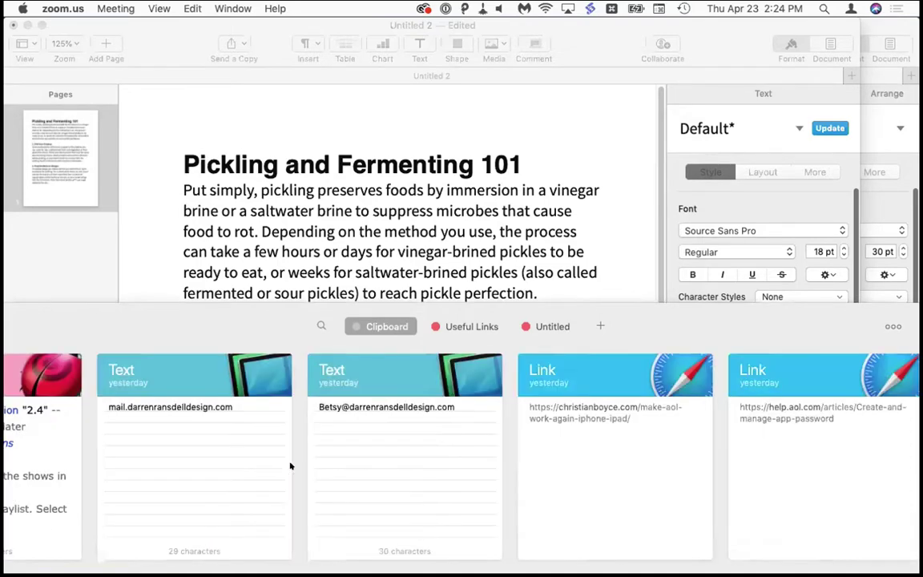
scroll(291, 465, right, 12)
scroll(291, 465, right, 14)
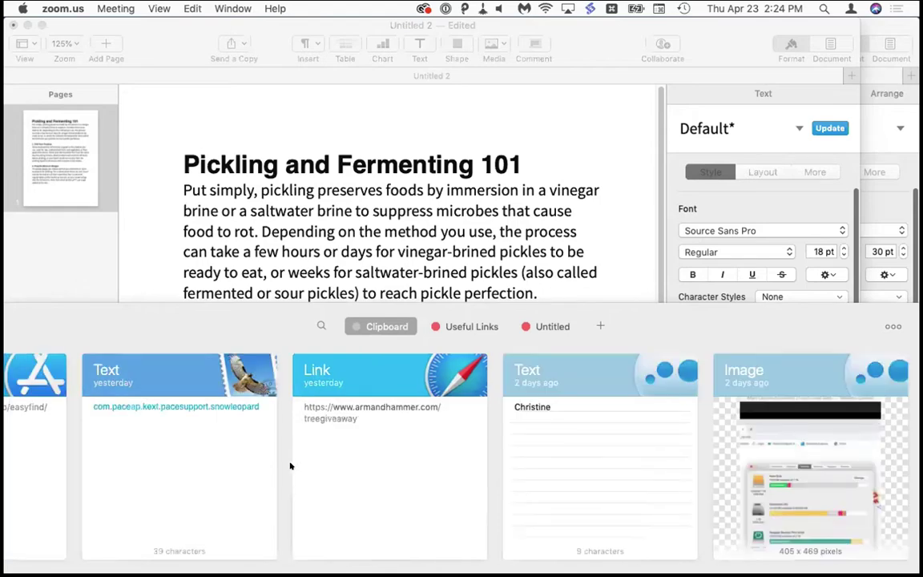
scroll(291, 465, right, 17)
scroll(290, 466, right, 17)
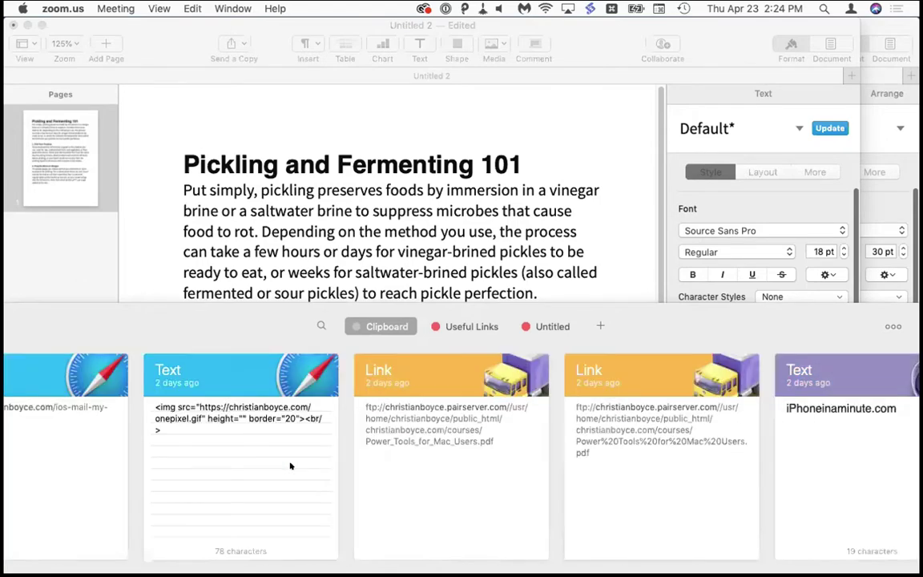
scroll(291, 466, right, 10)
scroll(291, 465, right, 10)
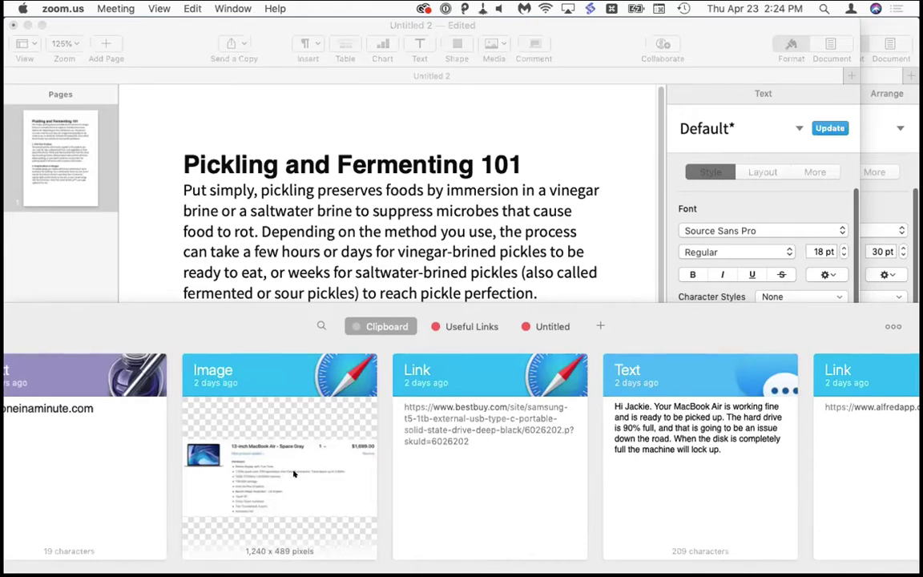
click(265, 427)
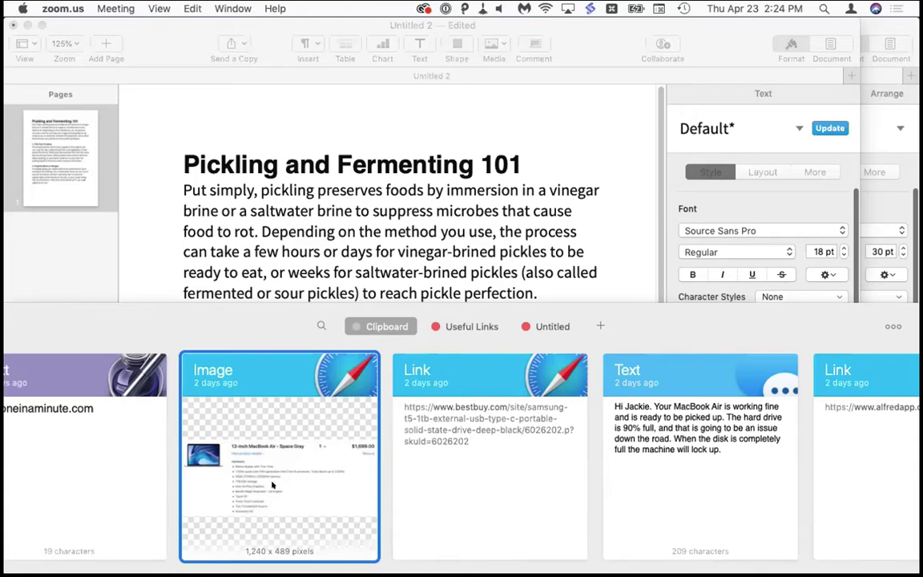
- Close the clipboard history and return to the Untitled 2 document
click(485, 212)
scroll(512, 446, down, 5)
scroll(513, 445, down, 5)
- Add a blank line after the Pick Your Produce paragraph and paste the 13-inch MacBook Air image there
click(557, 227)
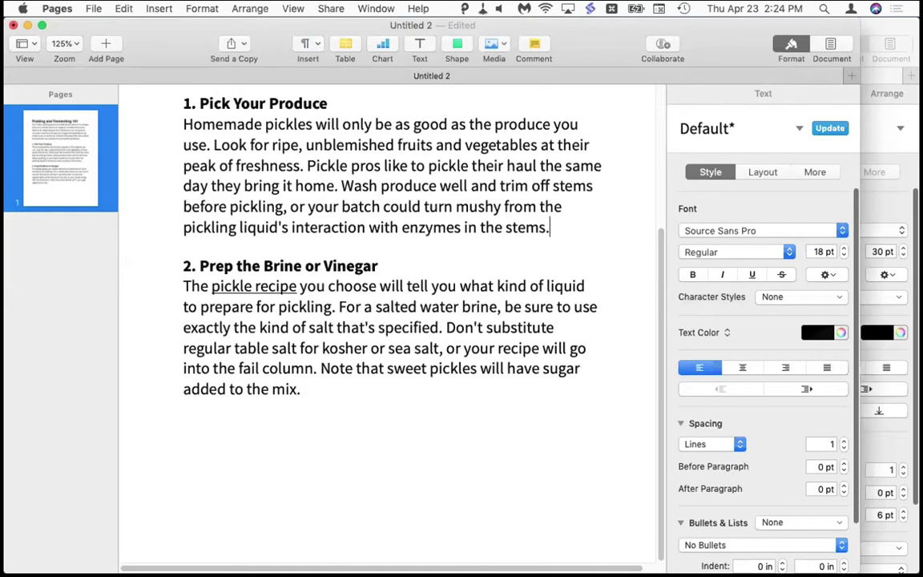
key(Return)
key(Return)
key(Return)
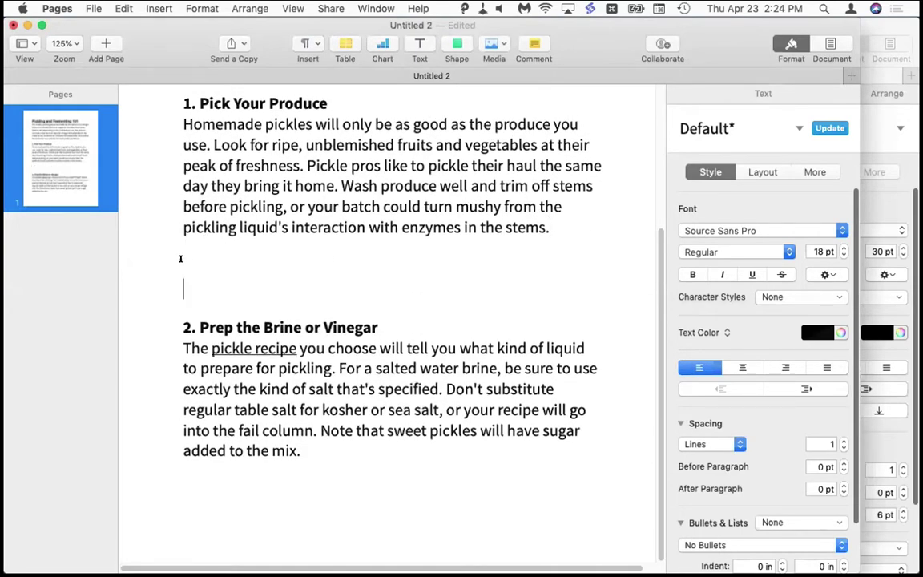
drag(164, 265, 340, 291)
click(289, 258)
key(super+shift+v)
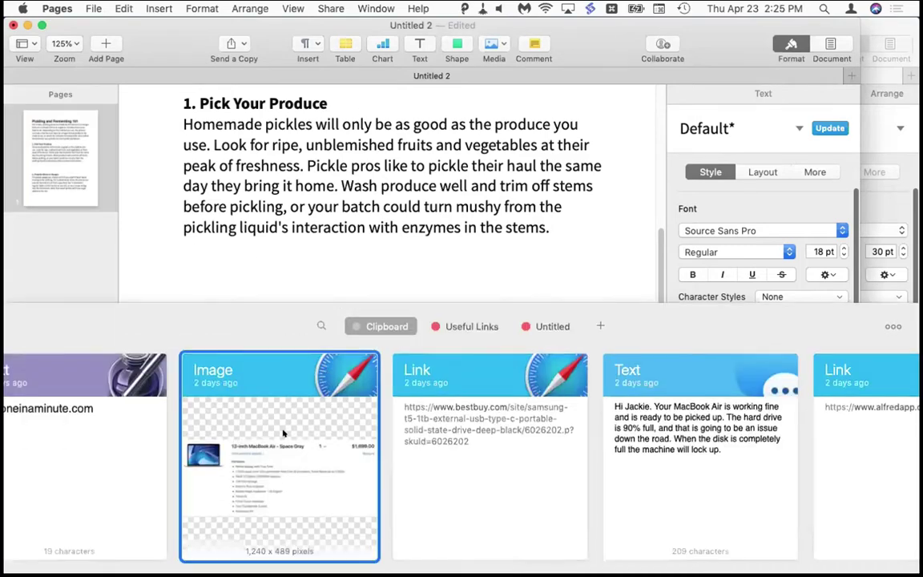
key(Escape)
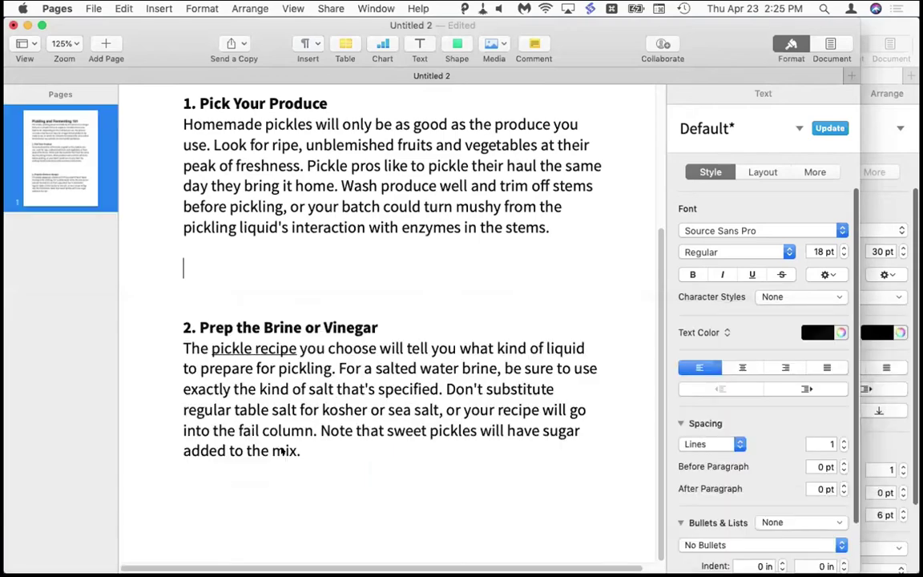
key(super+v)
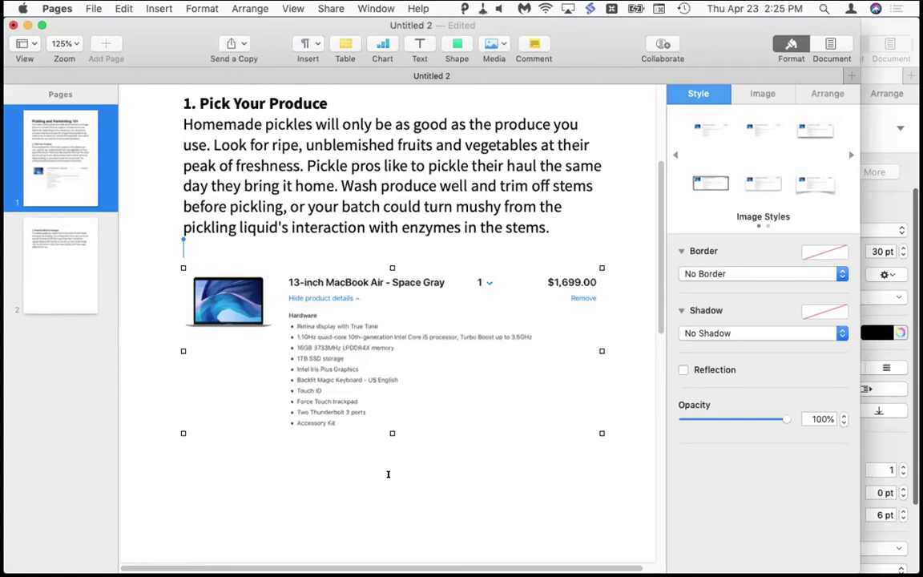
click(388, 473)
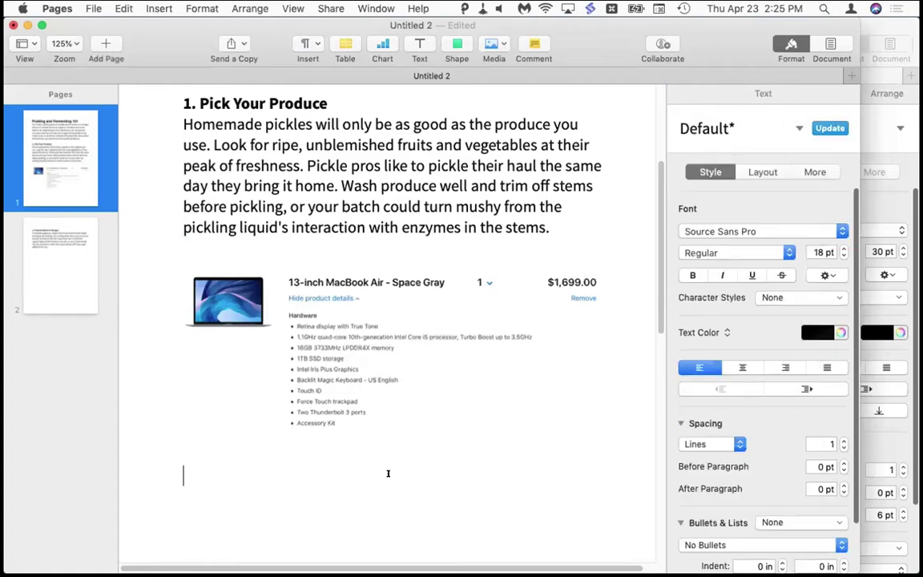
- Open Paste's clipboard history and scroll the cards back to last week's clips
key(shift+super+v)
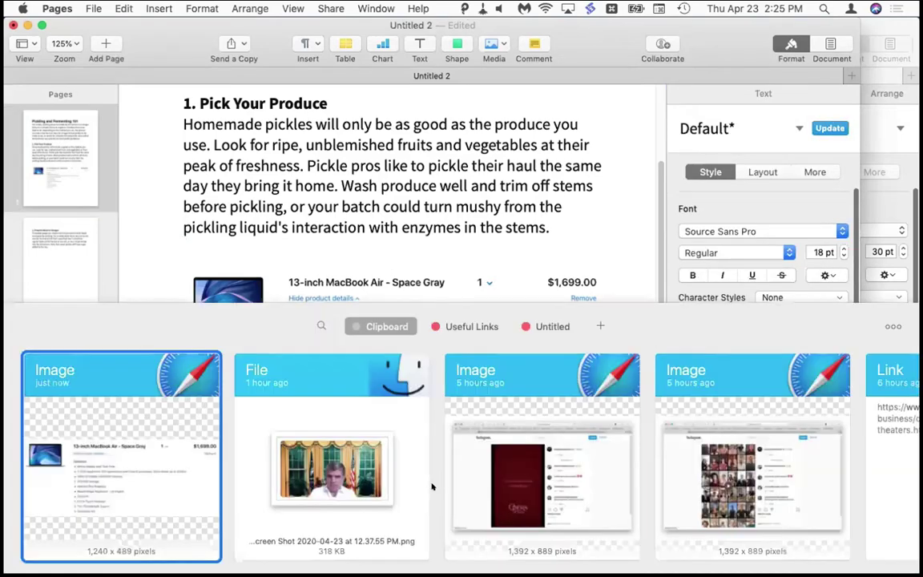
scroll(431, 487, right, 10)
scroll(118, 487, left, 10)
scroll(90, 462, right, 10)
scroll(90, 462, right, 10)
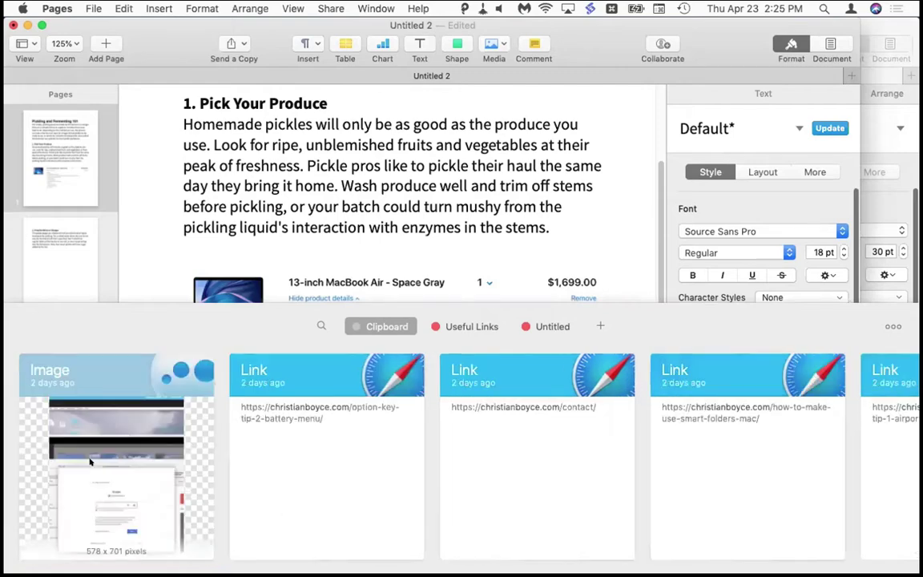
scroll(90, 463, right, 10)
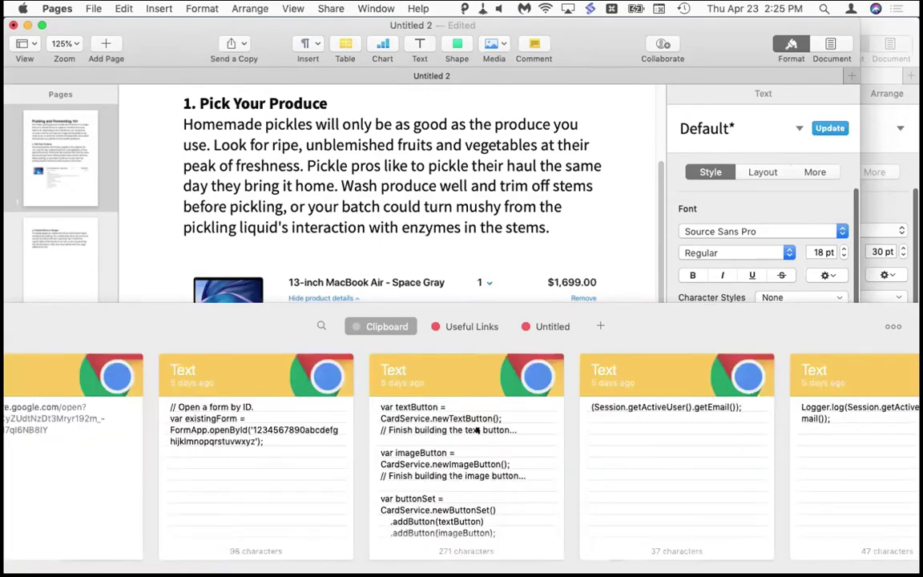
scroll(465, 488, right, 2)
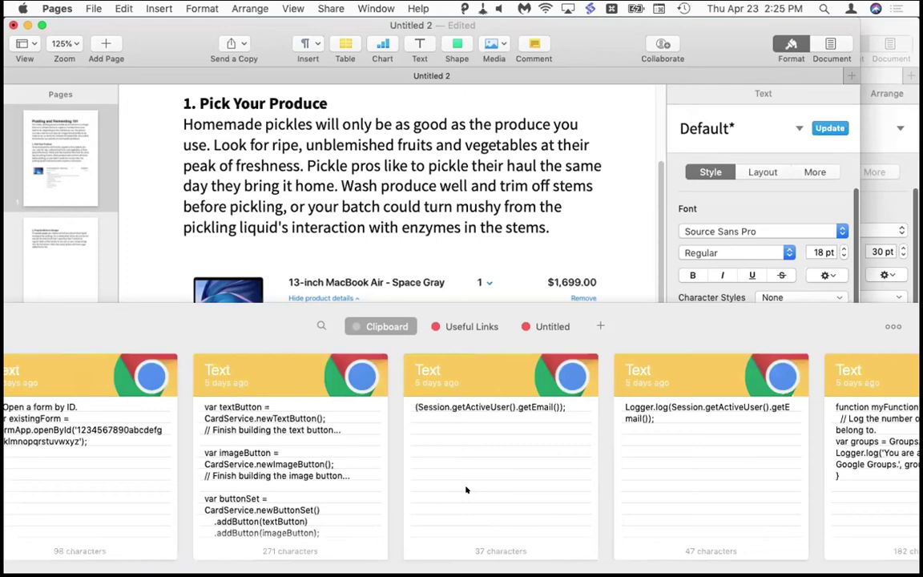
scroll(466, 489, right, 5)
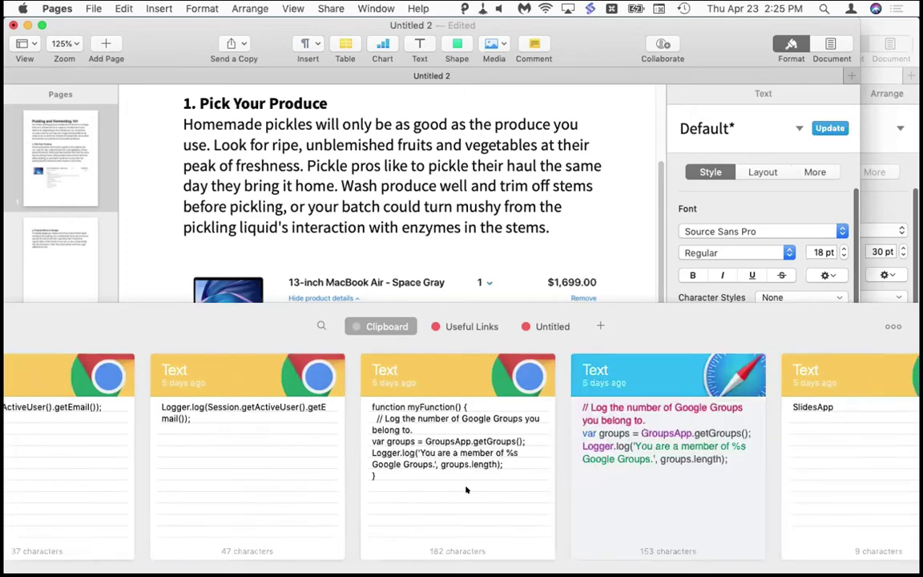
scroll(466, 488, right, 6)
scroll(465, 489, right, 1)
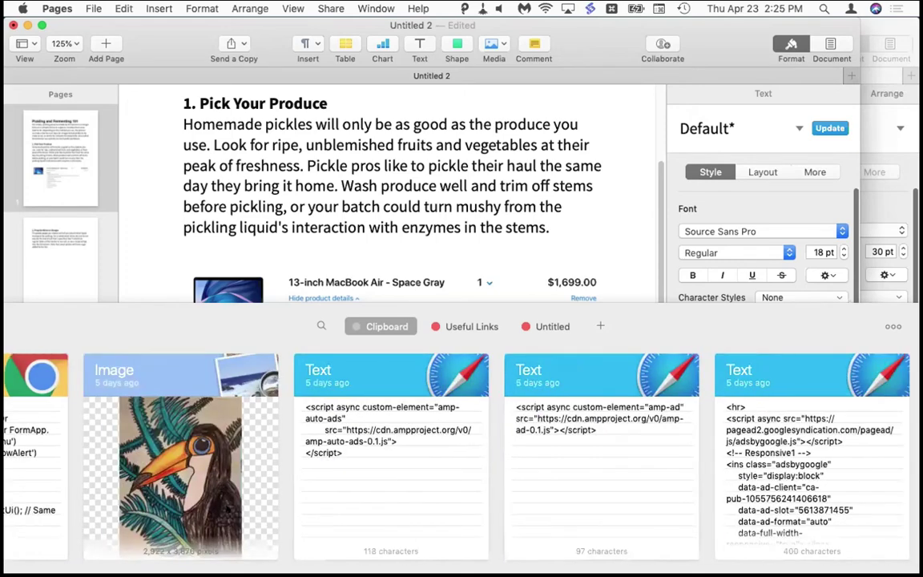
scroll(374, 503, right, 2)
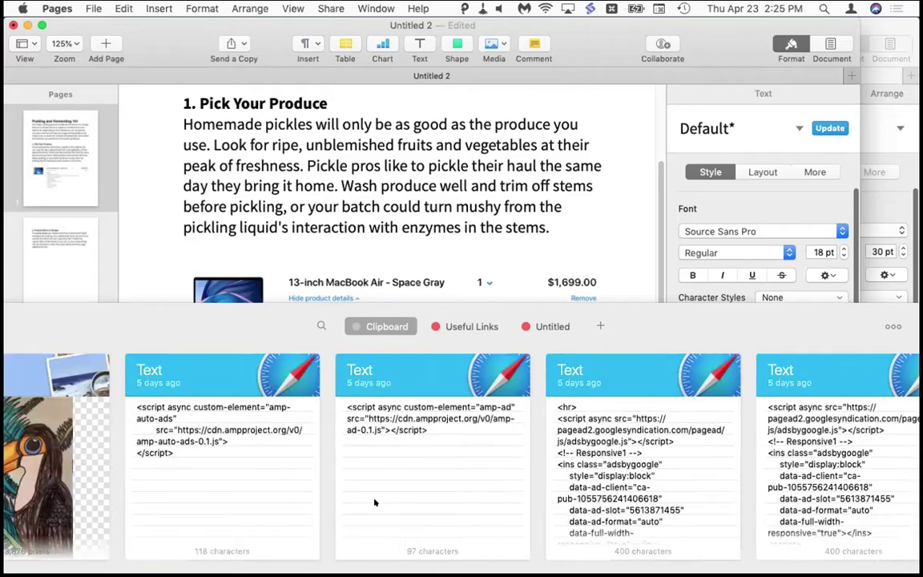
scroll(374, 502, right, 4)
scroll(374, 503, right, 5)
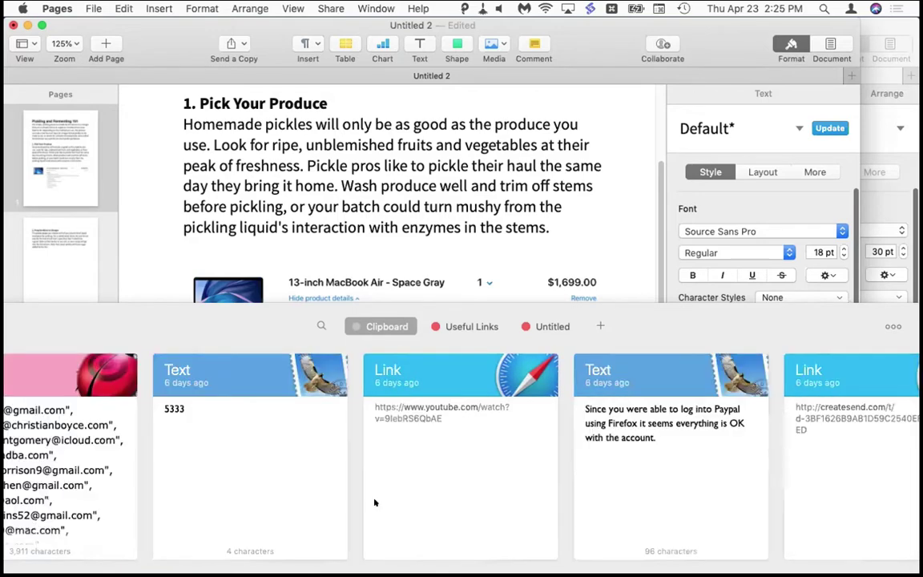
scroll(374, 502, right, 2)
scroll(374, 502, right, 6)
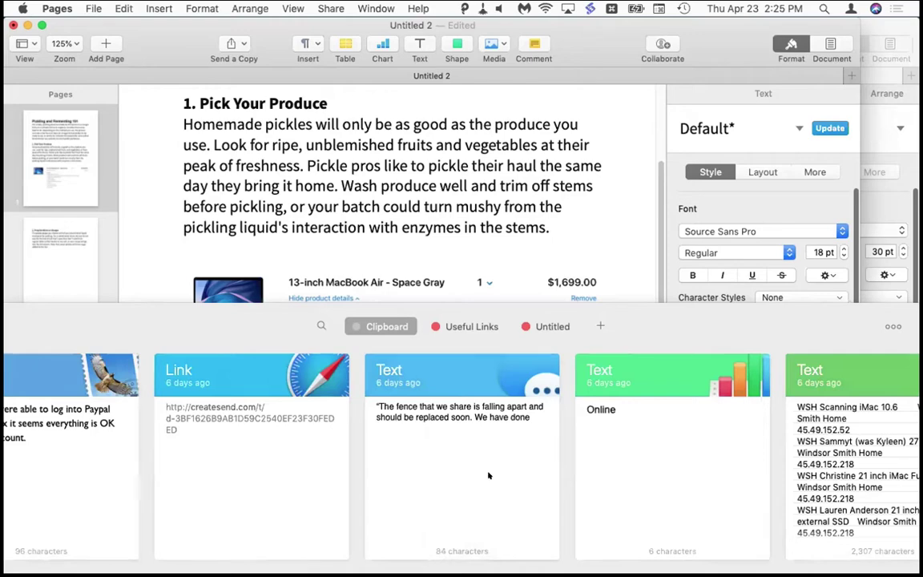
scroll(488, 476, right, 2)
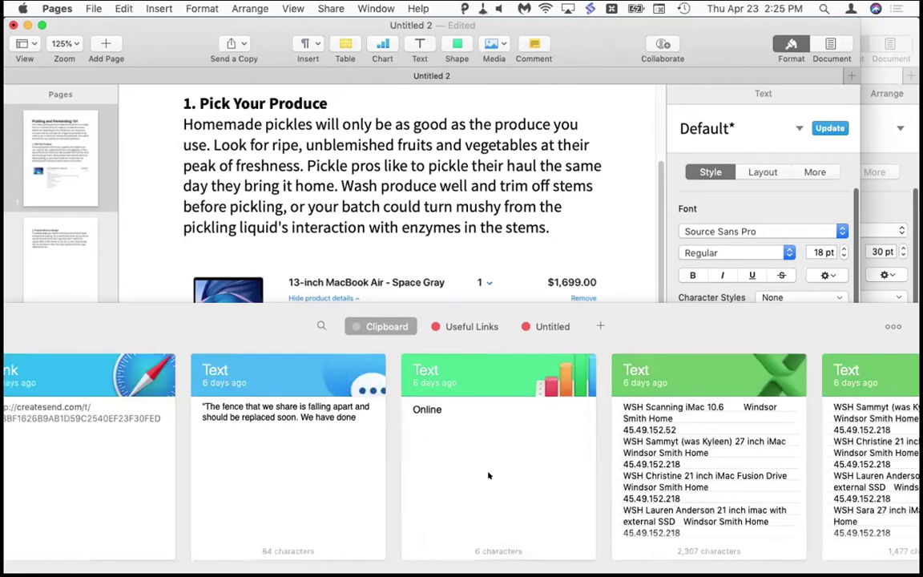
scroll(488, 476, right, 5)
scroll(488, 476, right, 10)
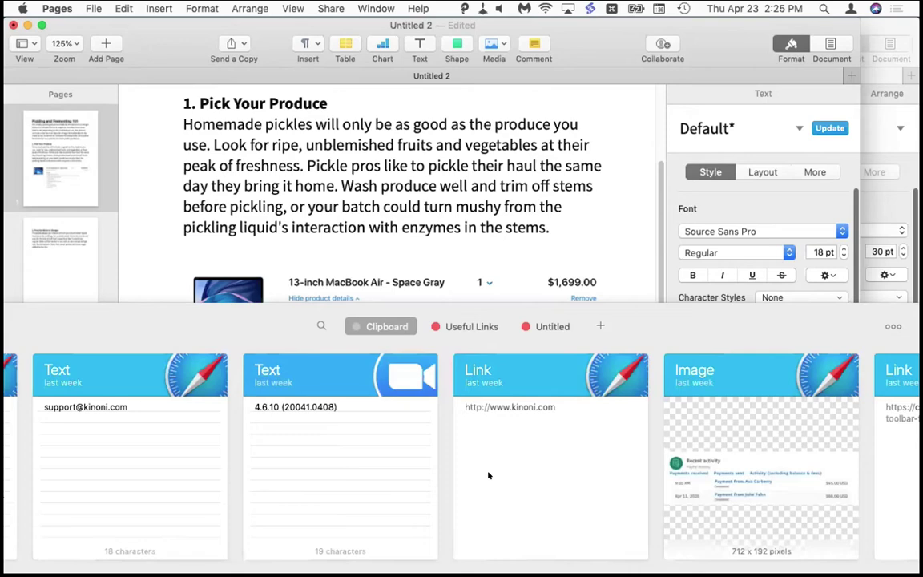
scroll(488, 476, right, 1)
scroll(488, 476, right, 7)
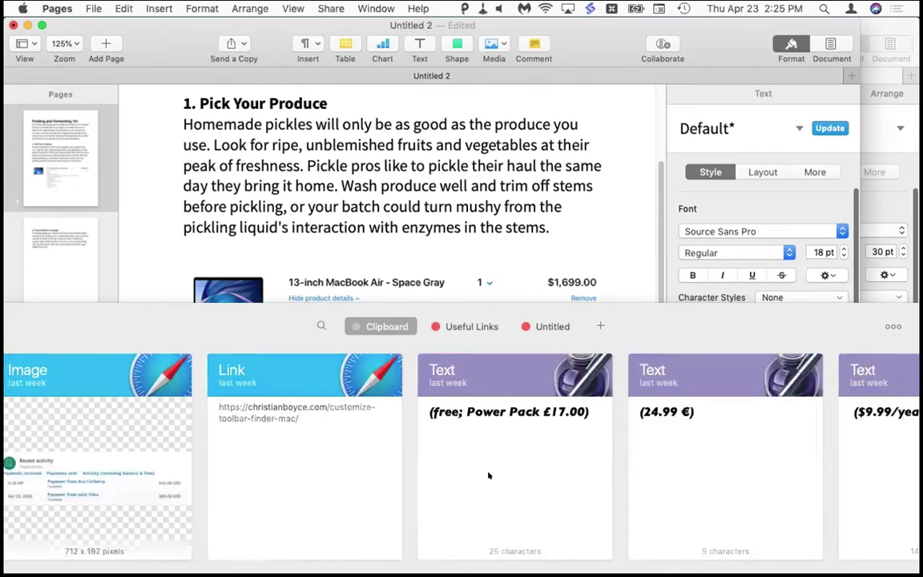
scroll(488, 476, right, 7)
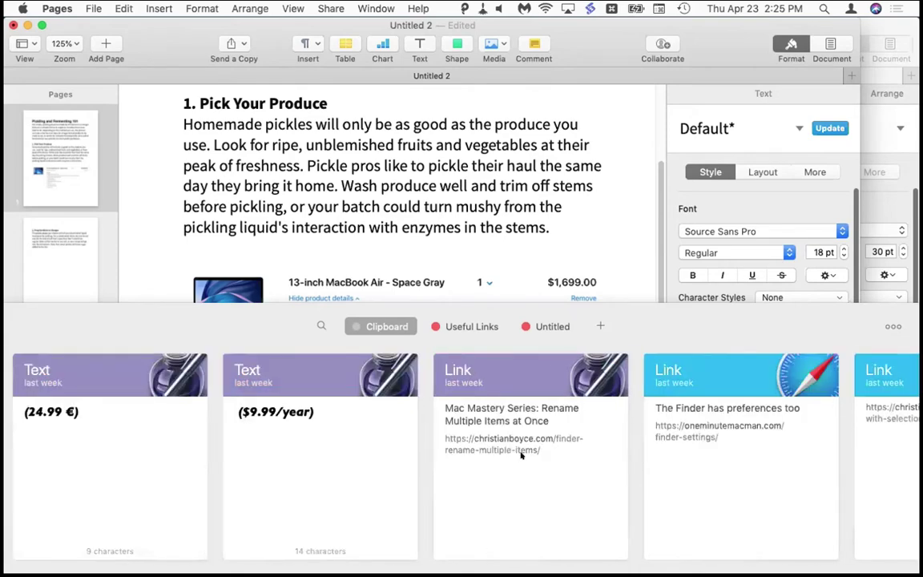
- Search the clipboard history for 'finder' and scroll through the matching clips
click(322, 326)
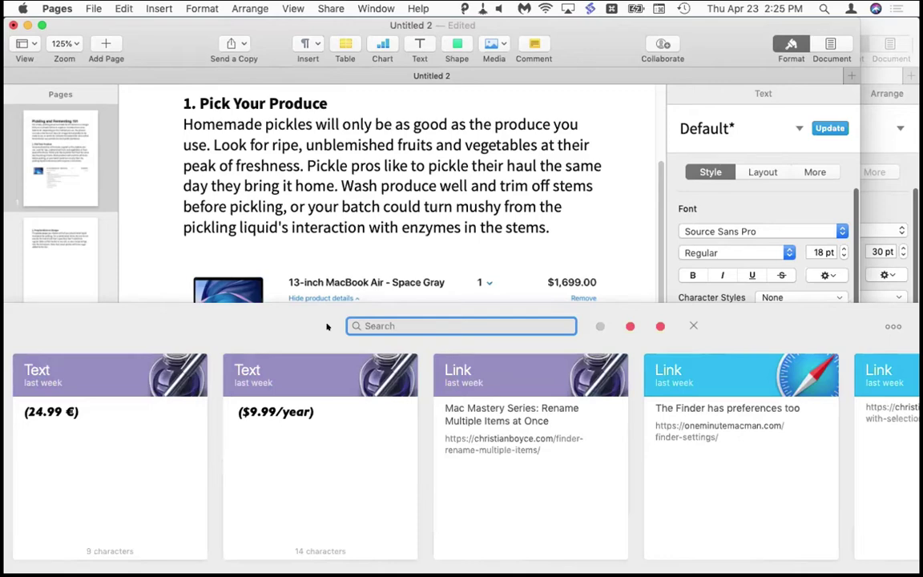
text(finde)
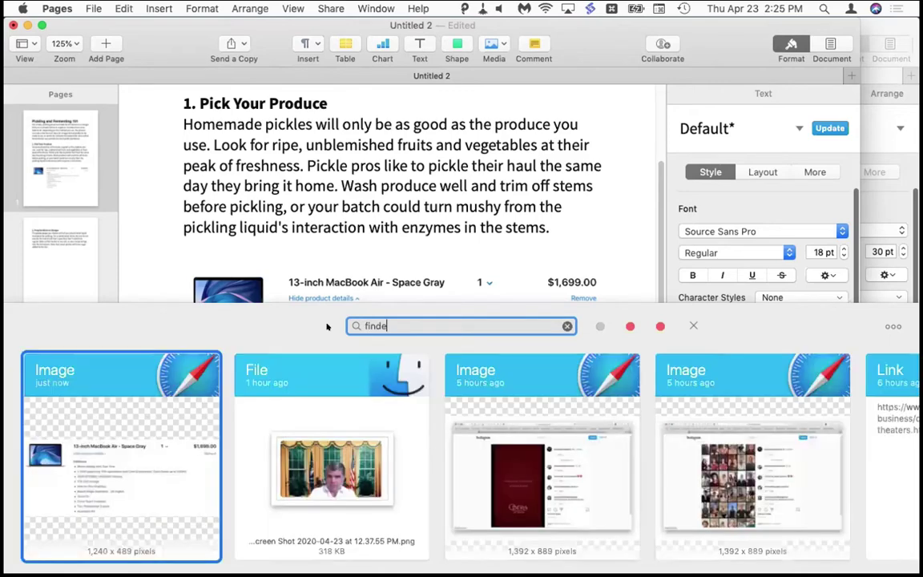
text(r)
scroll(246, 444, right, 3)
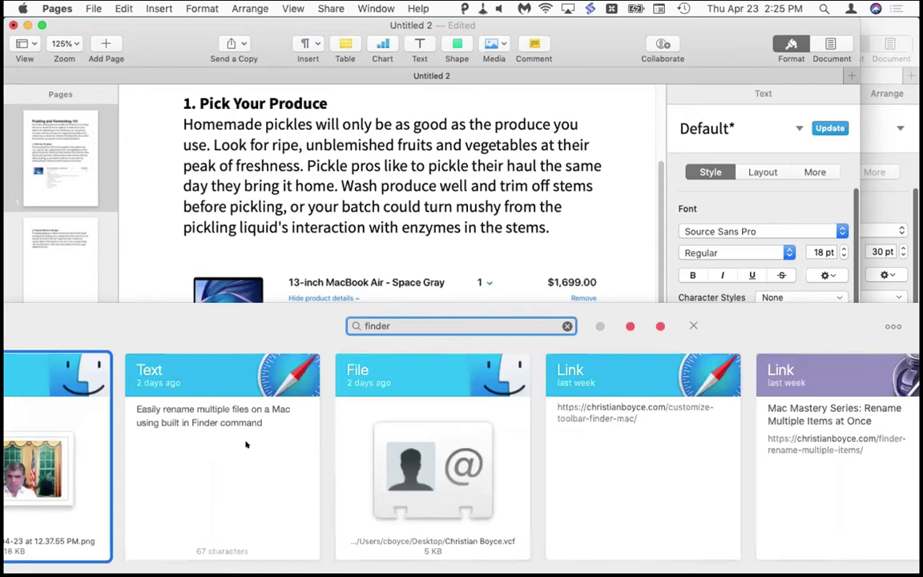
scroll(246, 444, right, 6)
scroll(273, 433, right, 7)
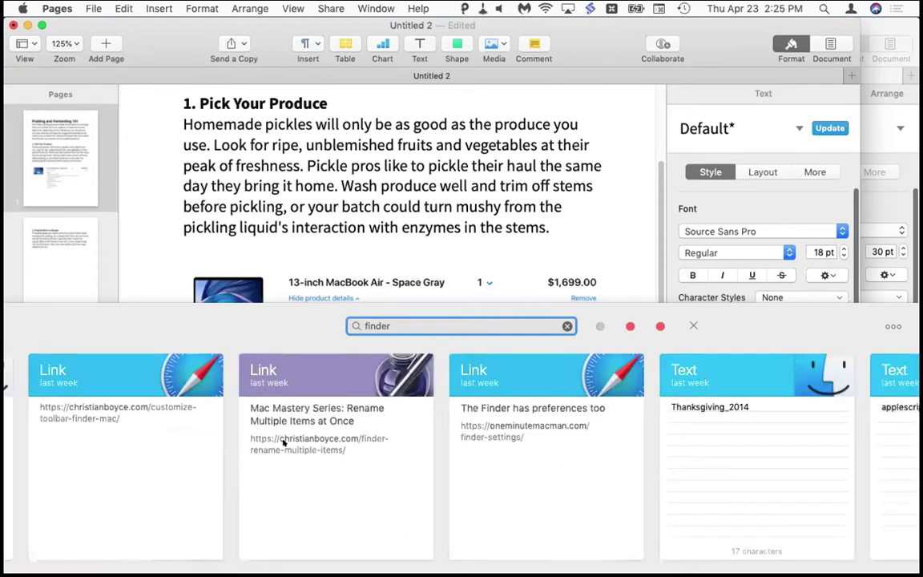
scroll(282, 440, right, 5)
scroll(289, 416, right, 1)
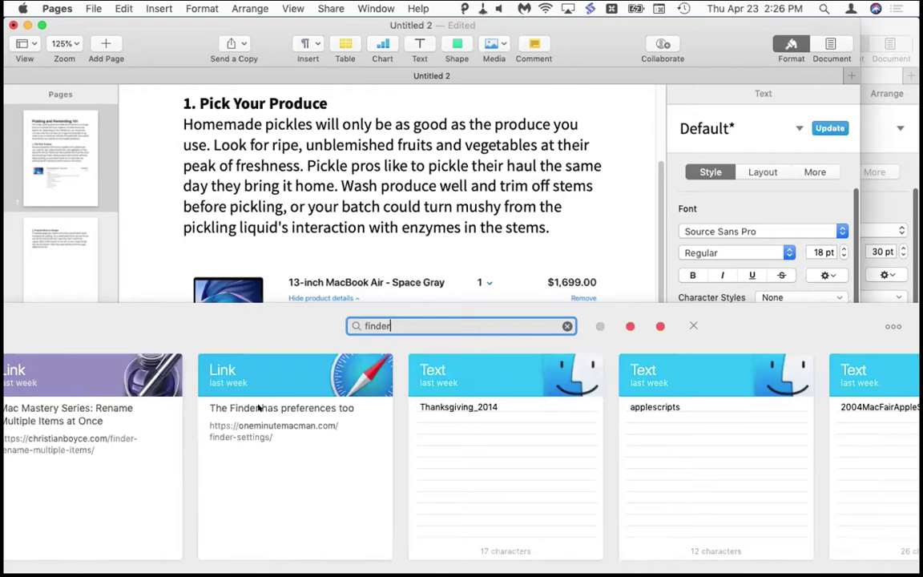
scroll(258, 407, right, 1)
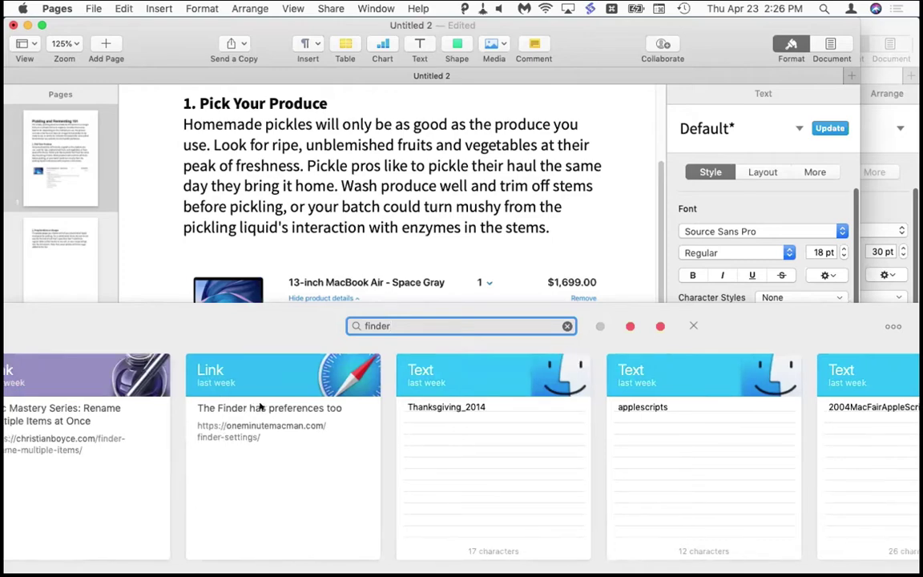
- Reopen the clipboard history and clear the 'finder' search text
key(Escape)
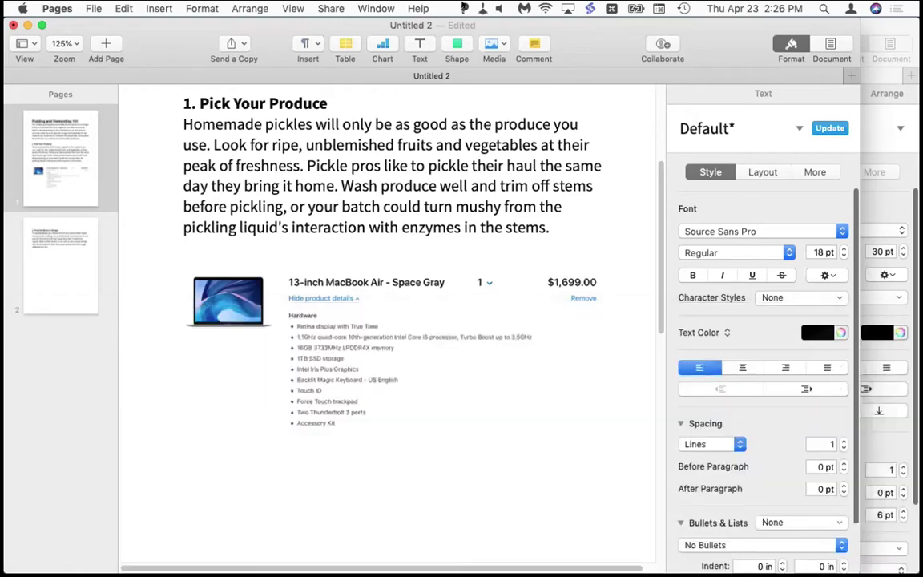
key(super+shift+v)
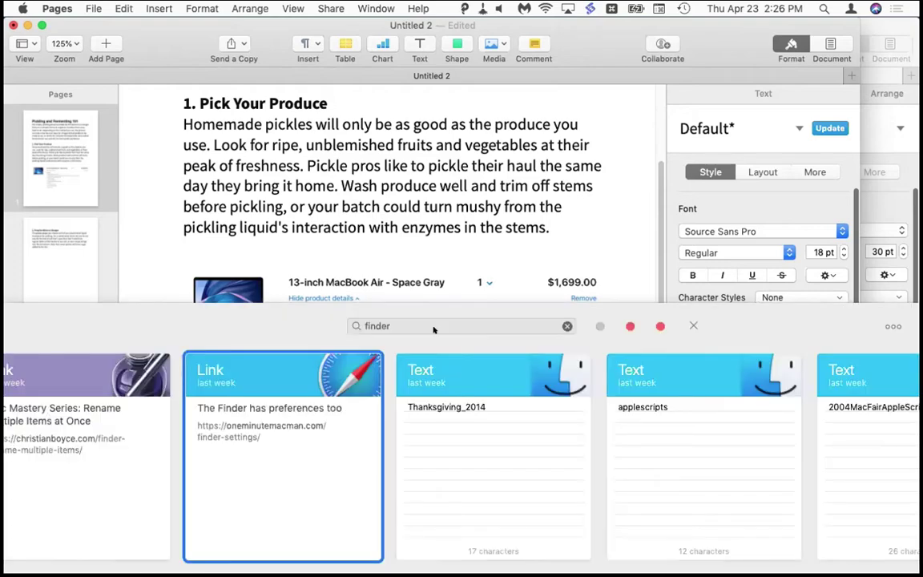
key(super+f)
key(BackSpace)
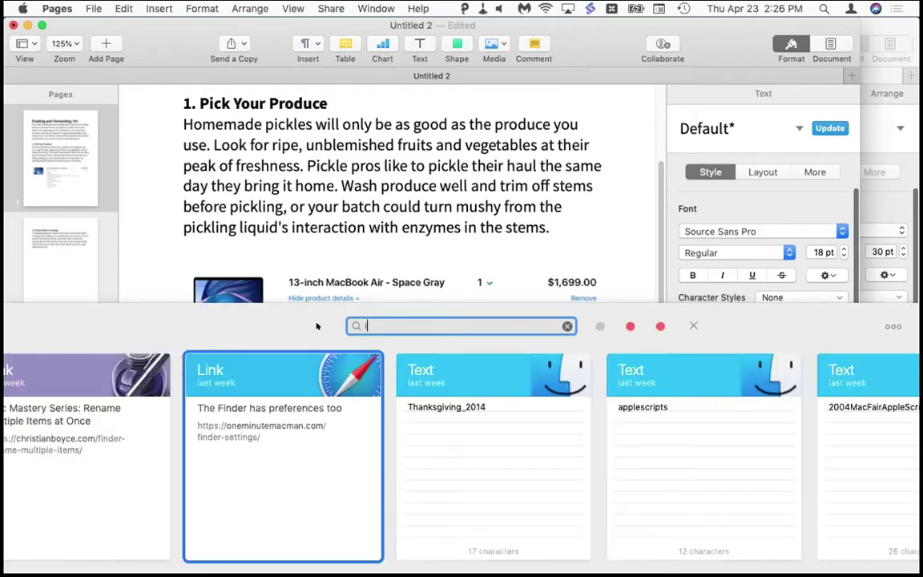
- Search the clipboard history for 'image' and browse the saved screenshots and photos
text(images)
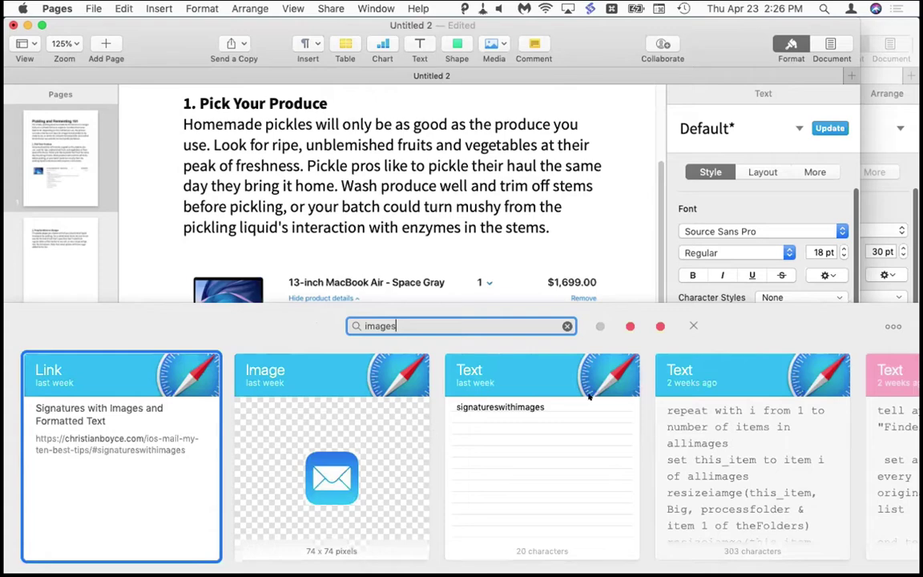
scroll(588, 396, right, 5)
scroll(513, 377, right, 3)
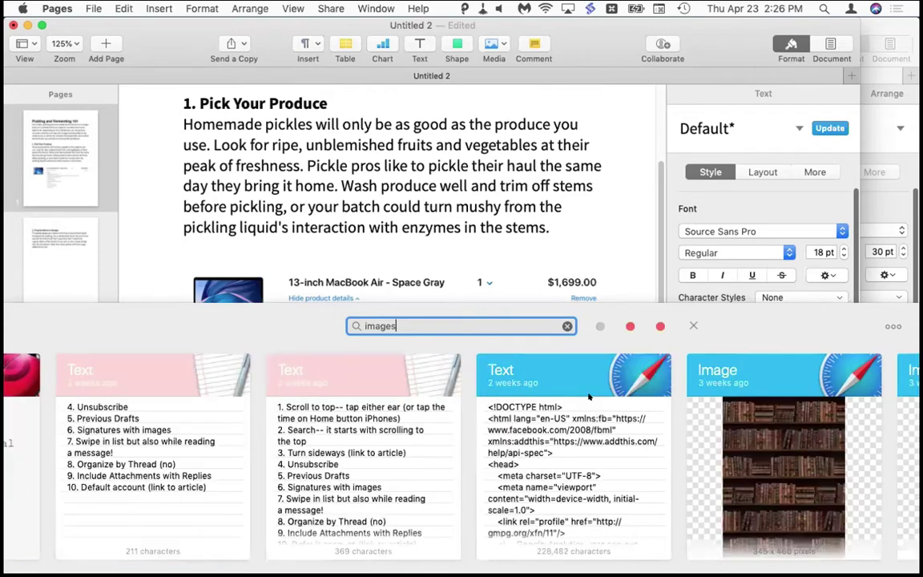
scroll(437, 355, right, 3)
key(BackSpace)
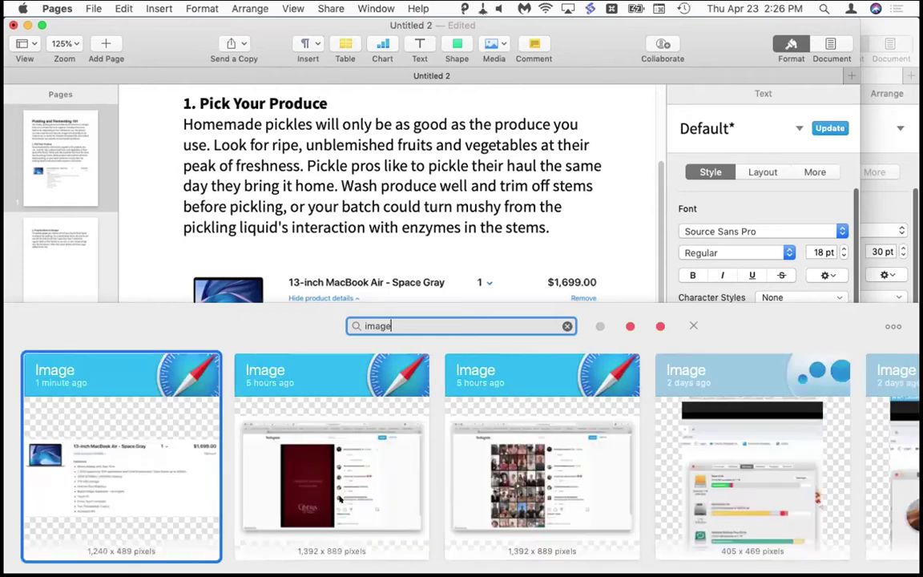
scroll(339, 499, right, 3)
scroll(339, 498, right, 5)
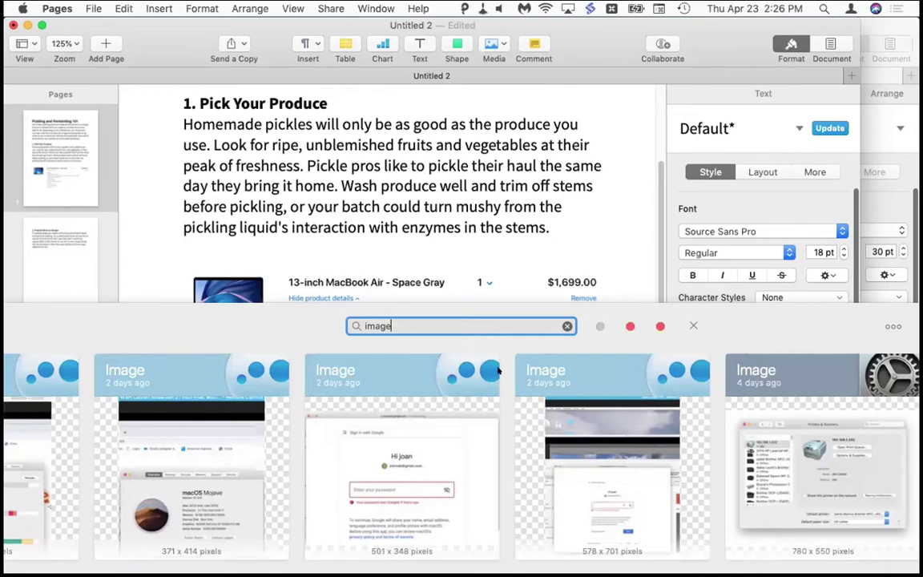
scroll(498, 370, right, 3)
scroll(498, 370, right, 3)
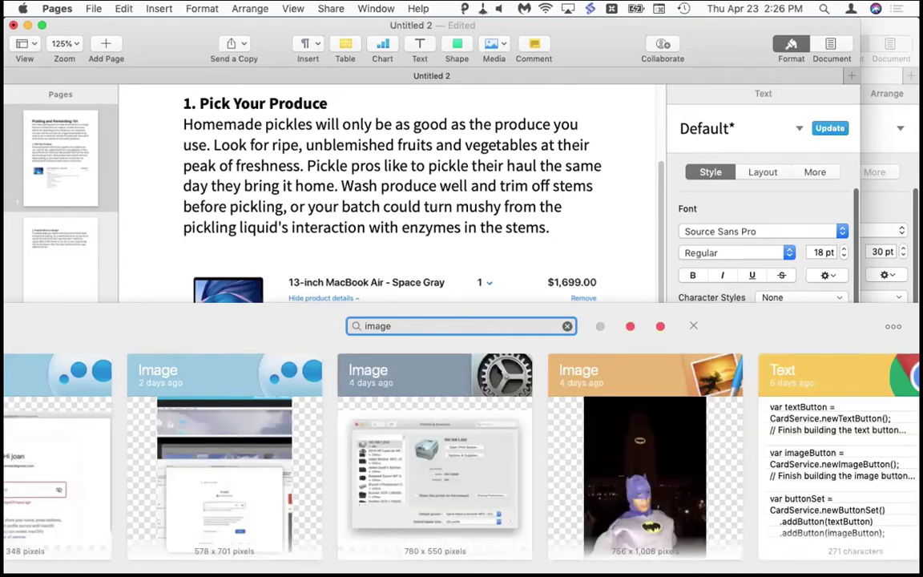
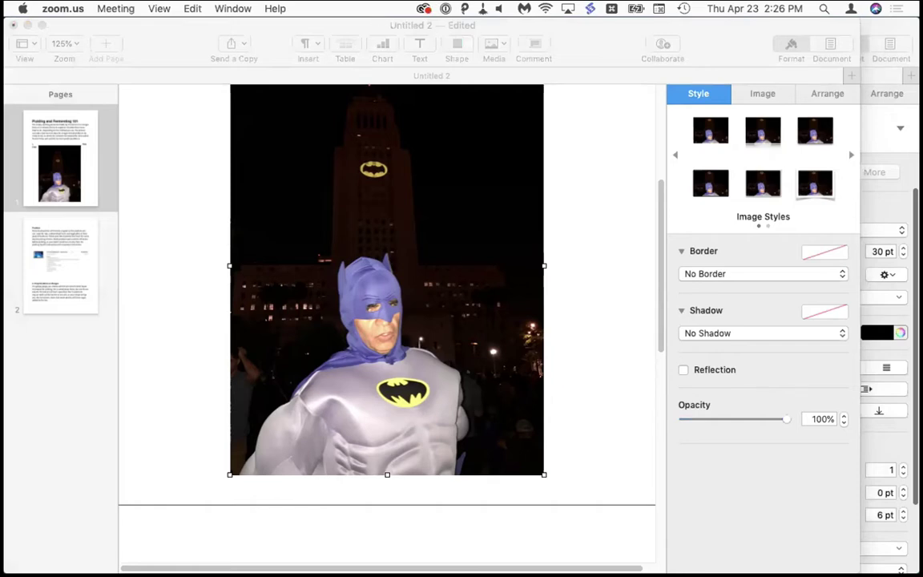
key(super+shift+v)
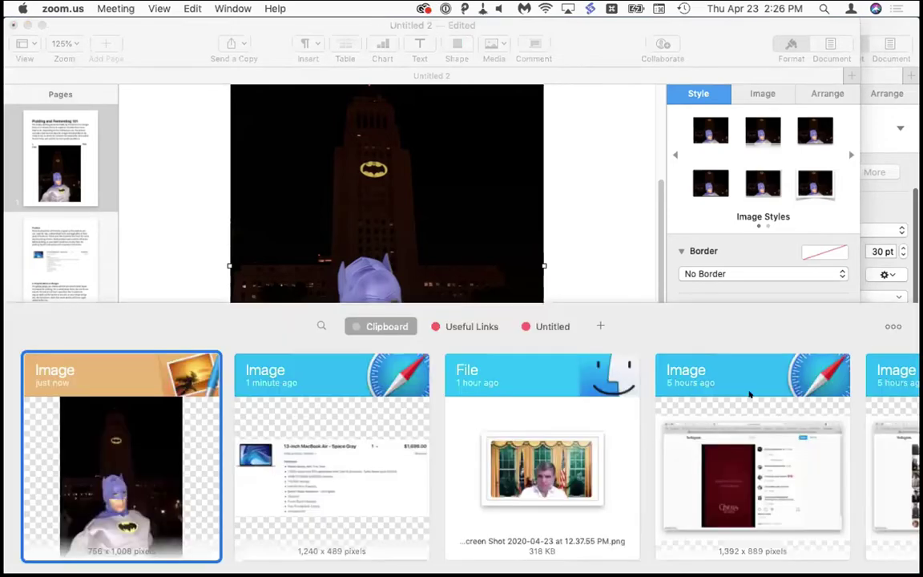
click(891, 326)
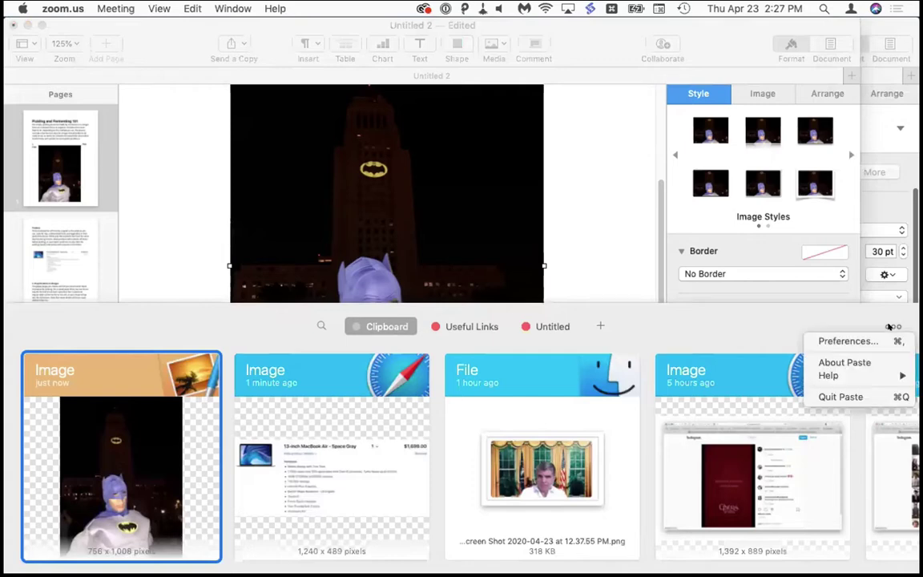
click(868, 340)
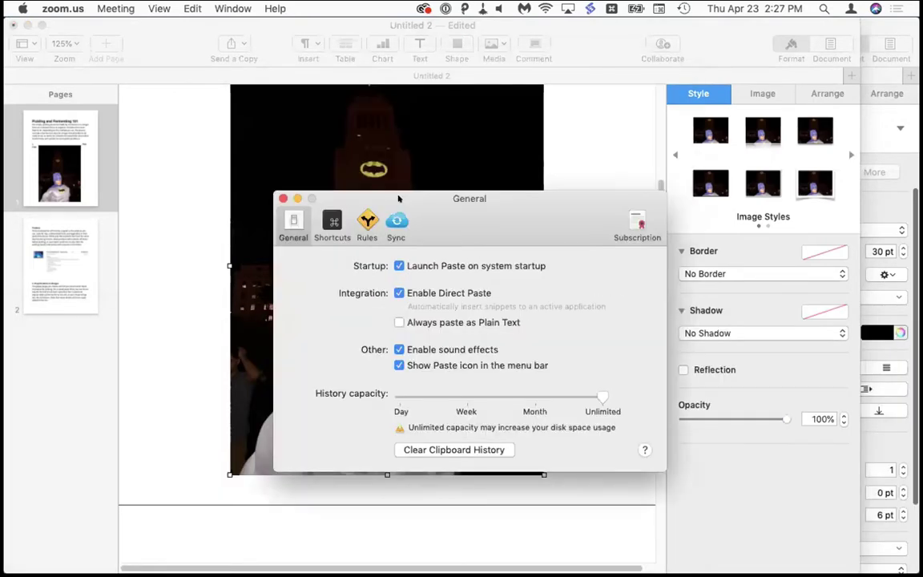
click(333, 221)
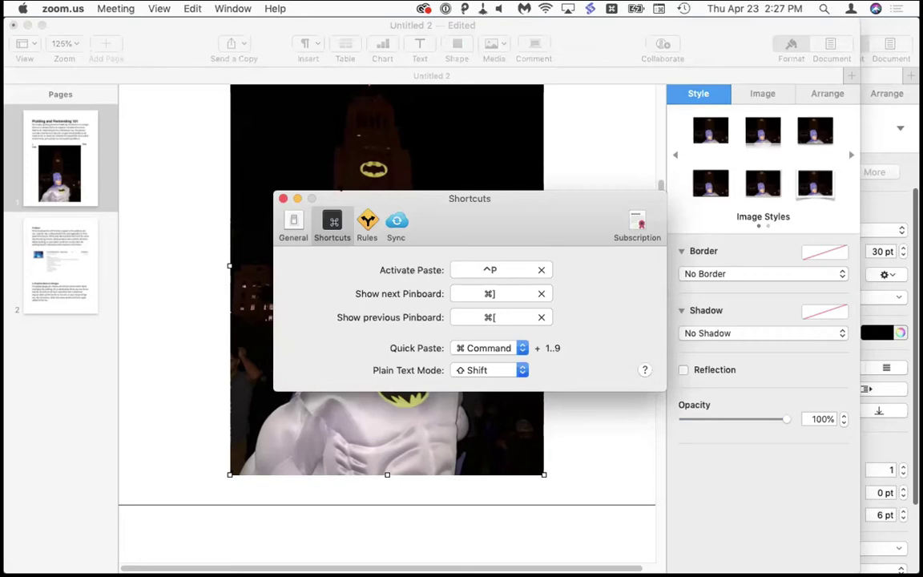
click(282, 197)
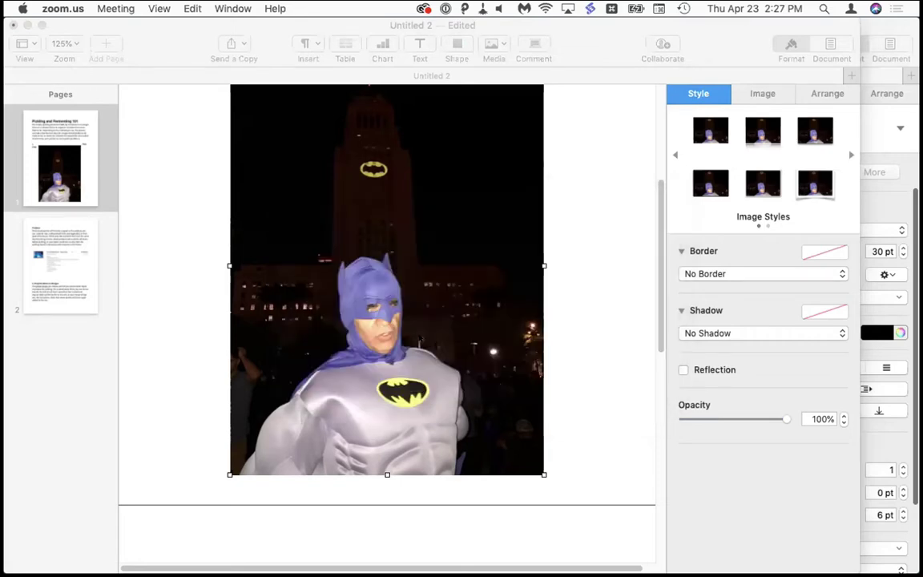
- Insert a page break after 'mix.' to start page 3
scroll(418, 334, down, 10)
click(350, 441)
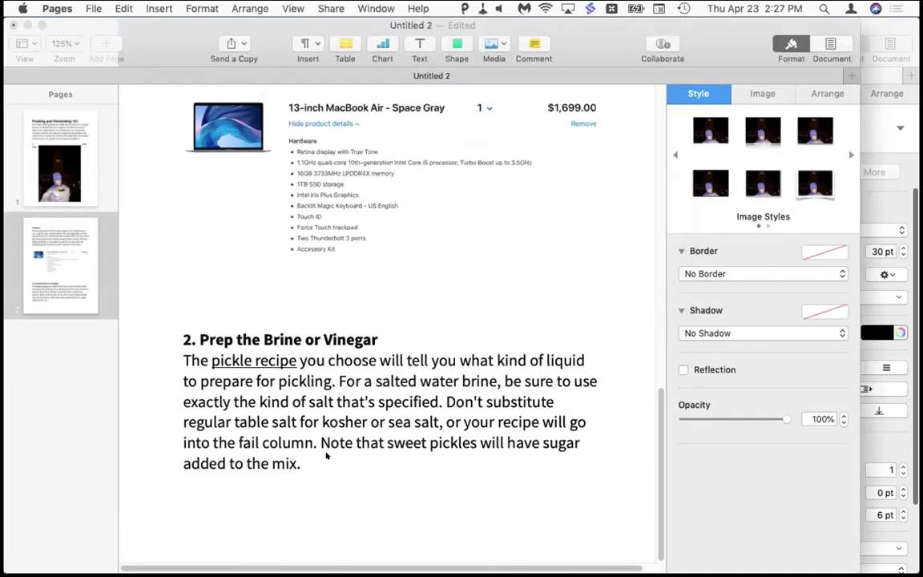
click(303, 462)
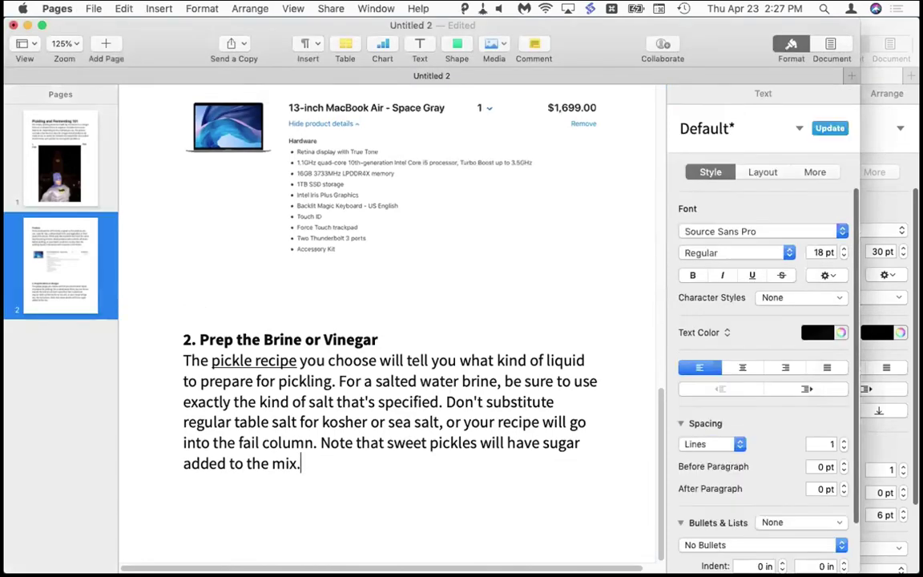
key(Return)
key(Return)
key(Return)
key(Return)
key(Return)
key(Return)
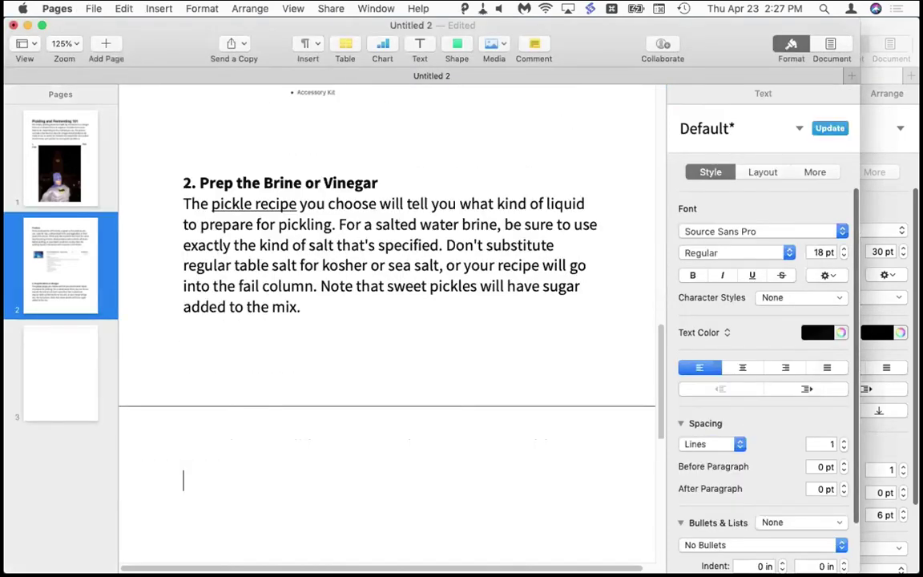
key(super+shift+v)
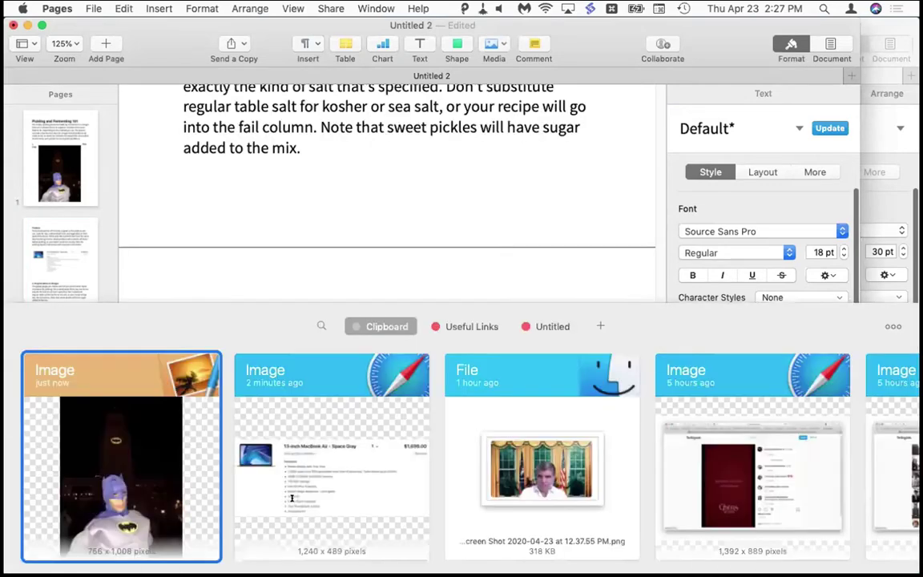
scroll(291, 498, right, 10)
scroll(292, 498, right, 5)
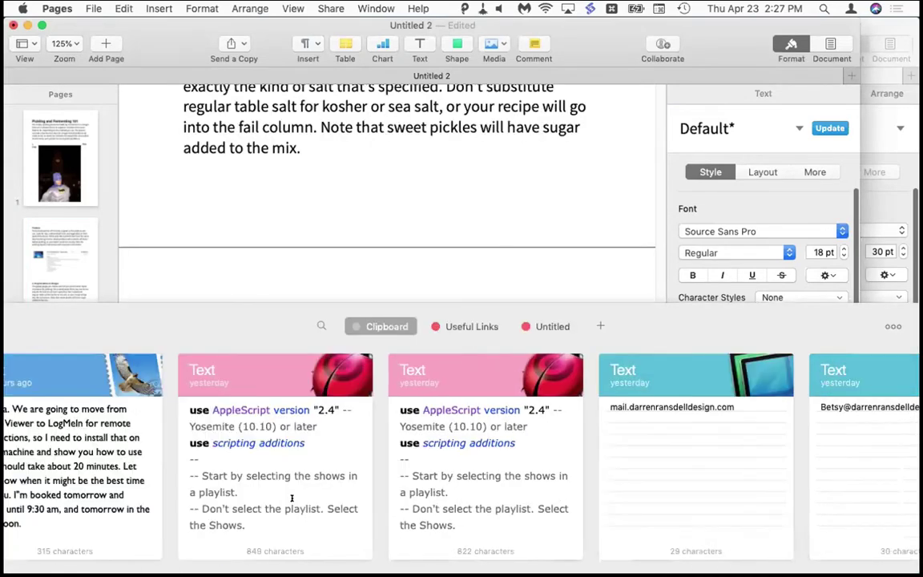
scroll(292, 499, right, 10)
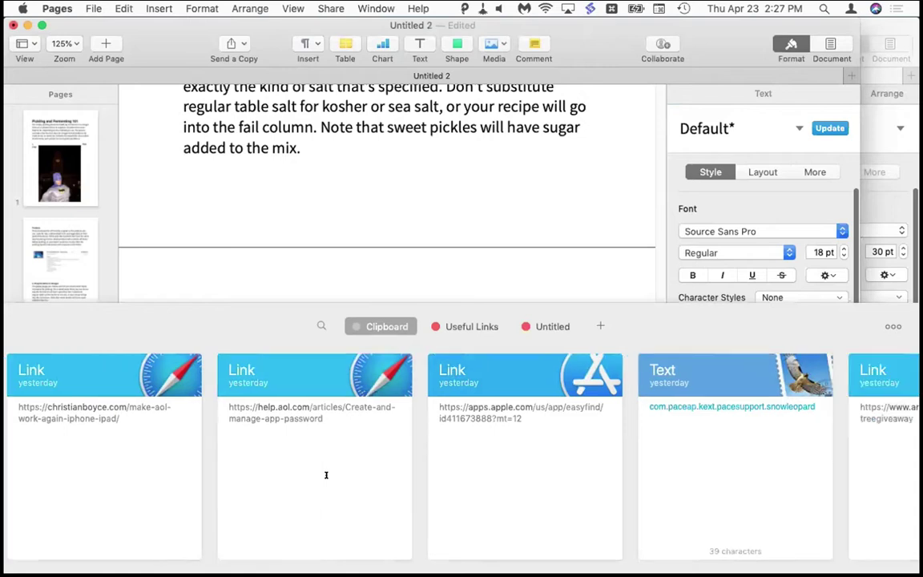
double_click(326, 475)
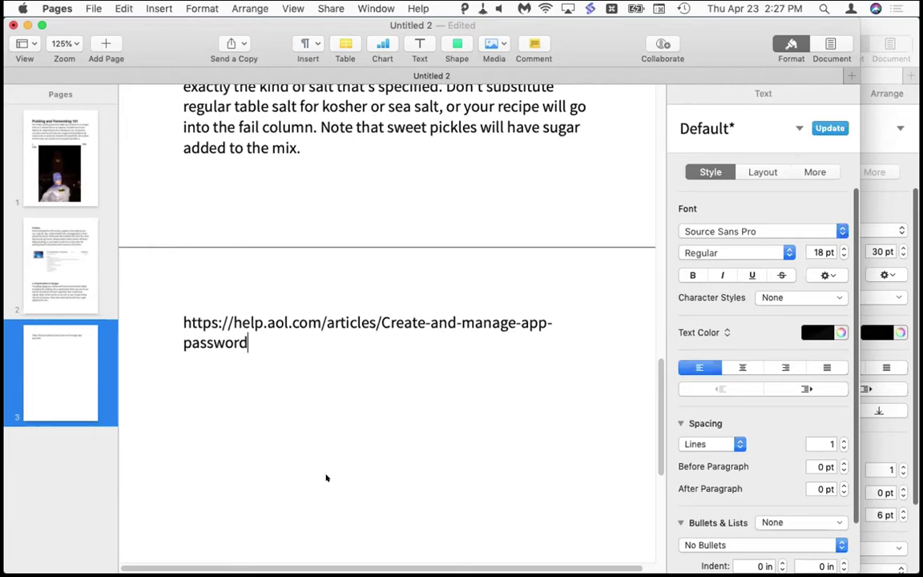
- Turn the help.aol URL into a link and expand the cbaddress snippet below it
key(Return)
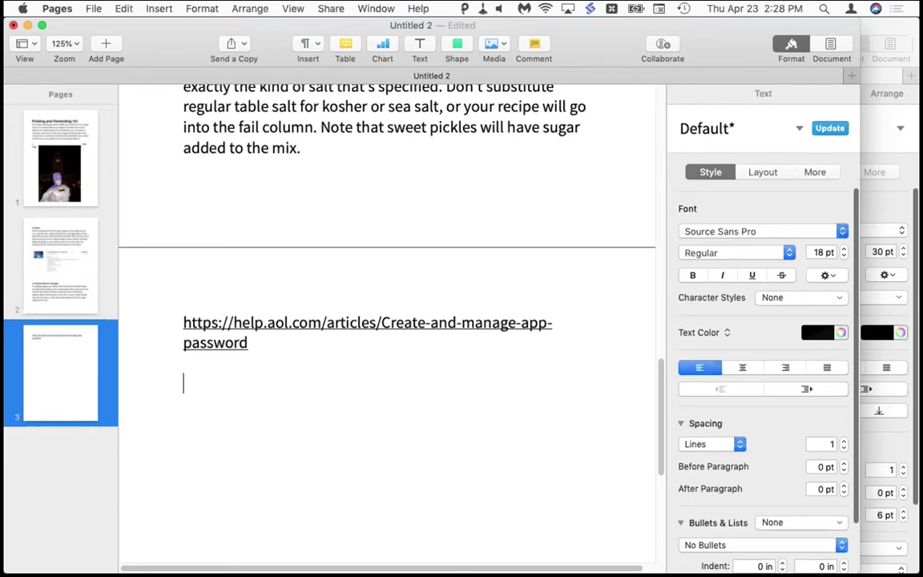
text(cbaddre)
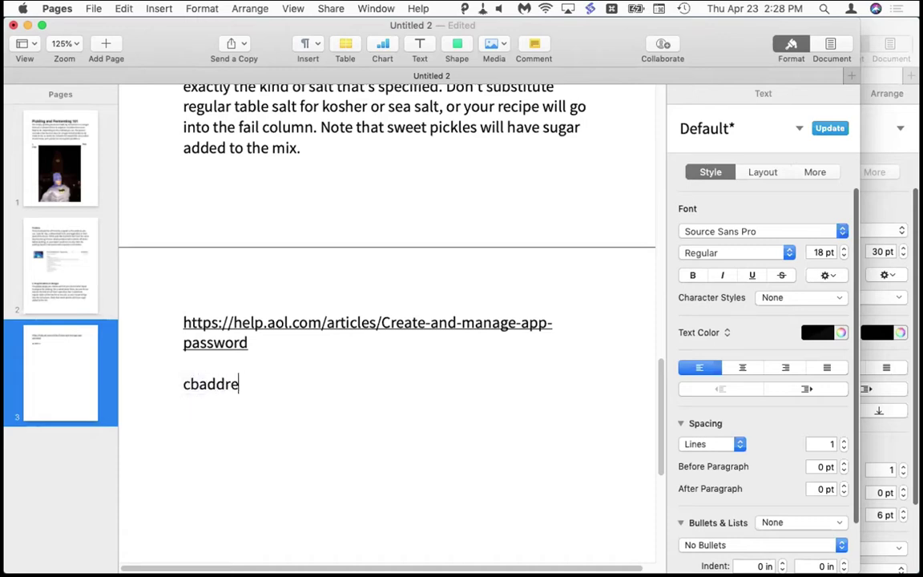
text(ss)
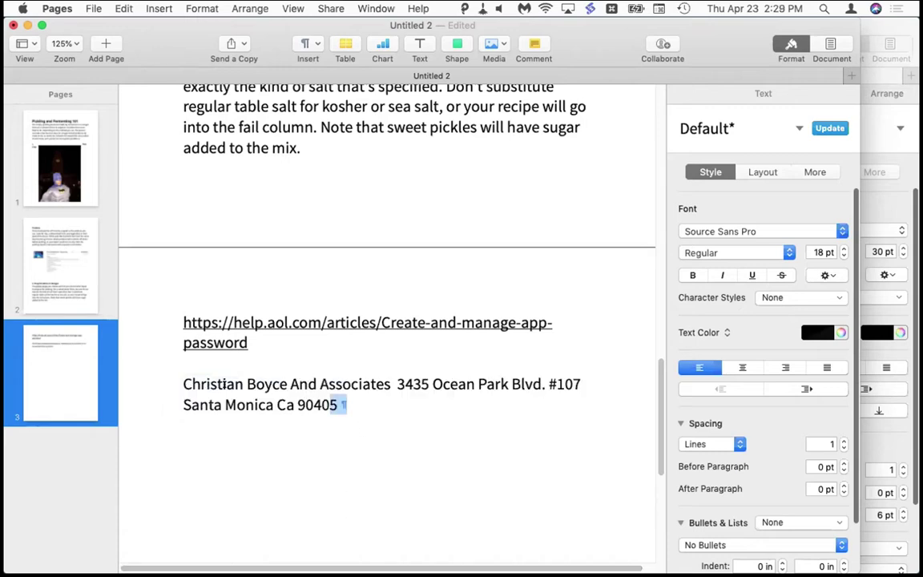
- Delete the expanded address paragraph and switch to Finder
triple_click(144, 375)
key(BackSpace)
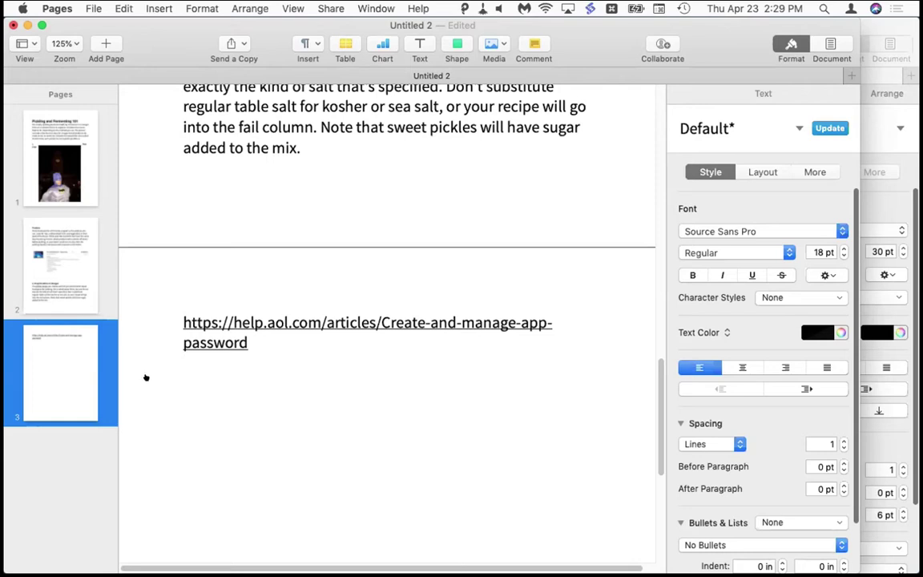
key(super+Tab)
key(super+Tab)
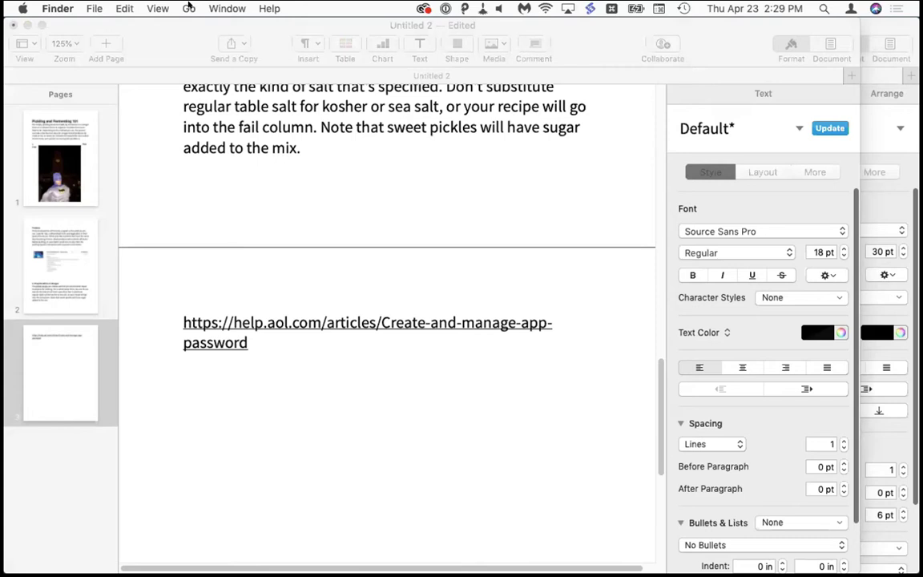
- Open the Applications folder via the Go menu and select Typinator.app
click(188, 7)
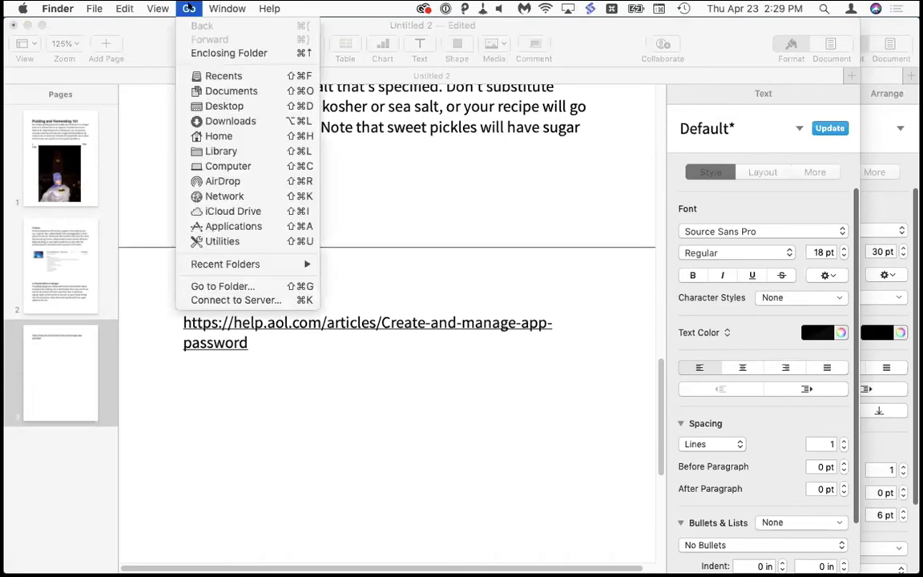
click(234, 227)
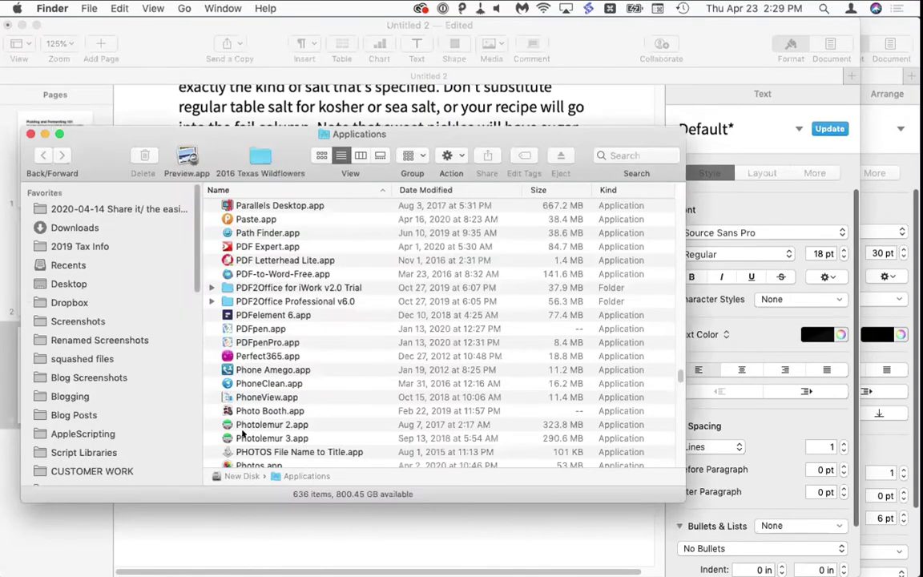
scroll(242, 433, up, 4)
scroll(242, 433, down, 10)
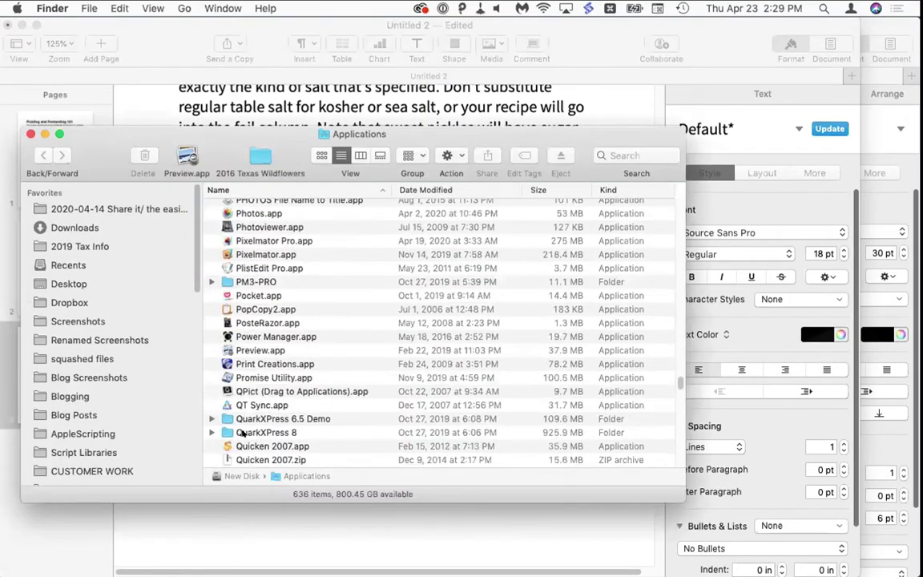
scroll(242, 433, down, 8)
scroll(242, 434, down, 5)
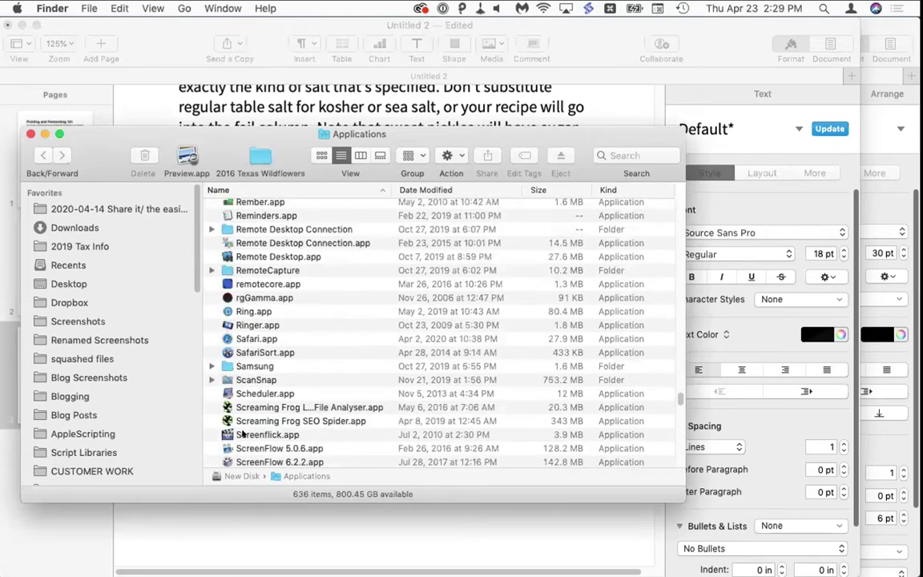
scroll(242, 433, down, 8)
scroll(242, 434, down, 8)
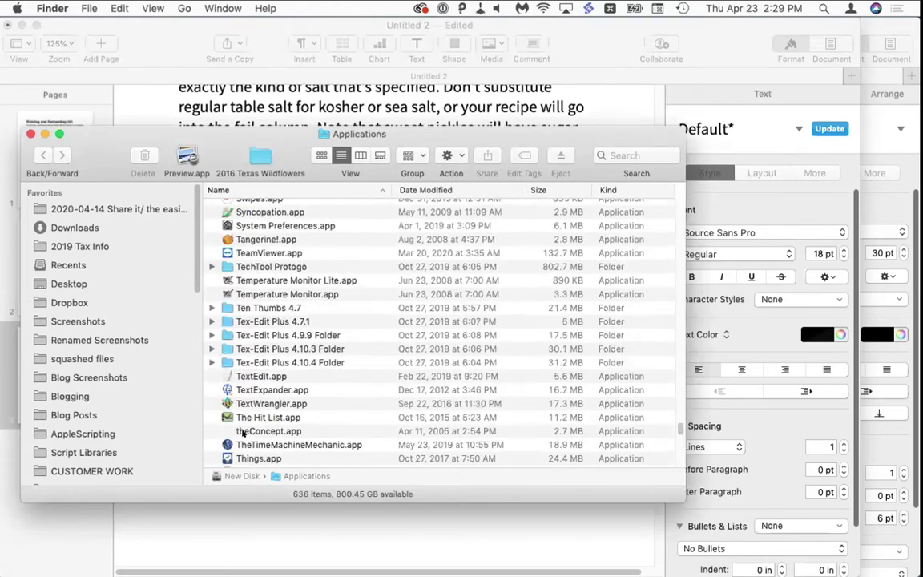
scroll(242, 433, down, 5)
scroll(242, 433, down, 5)
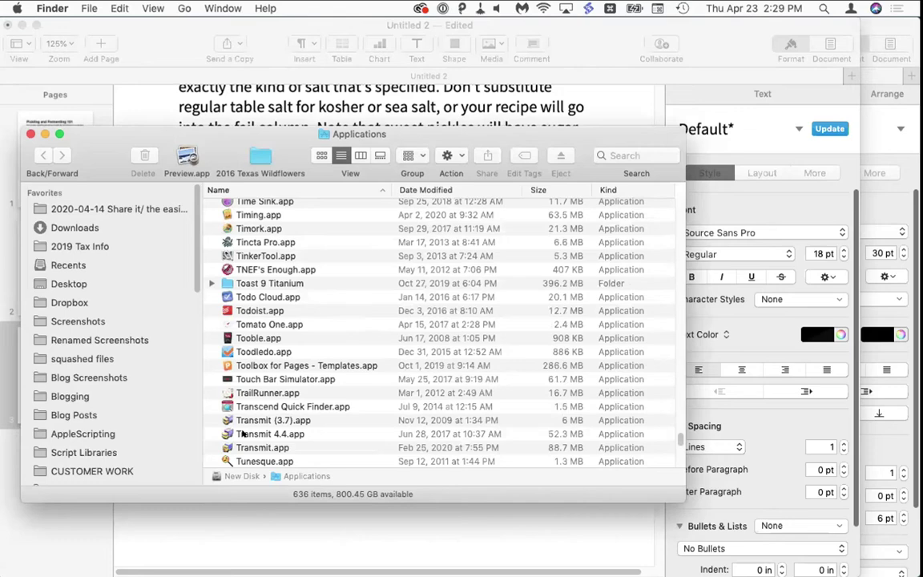
scroll(242, 433, down, 4)
click(253, 403)
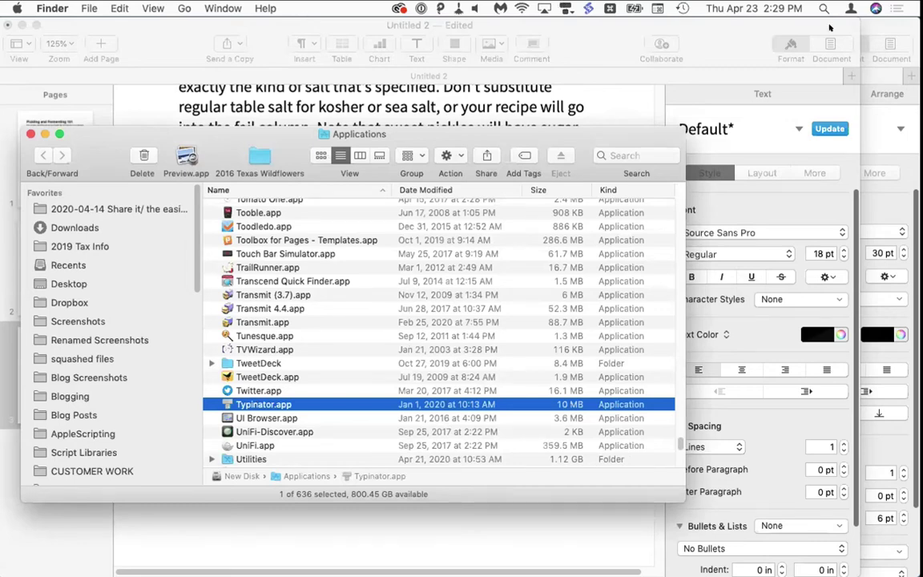
- Check the View menu without changes, then open Typinator's menu-bar menu
click(154, 8)
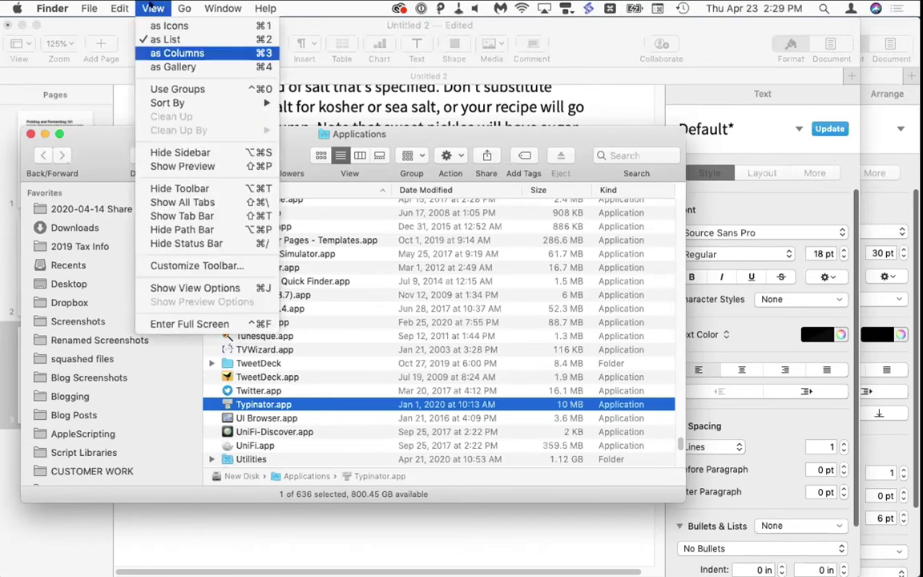
click(752, 76)
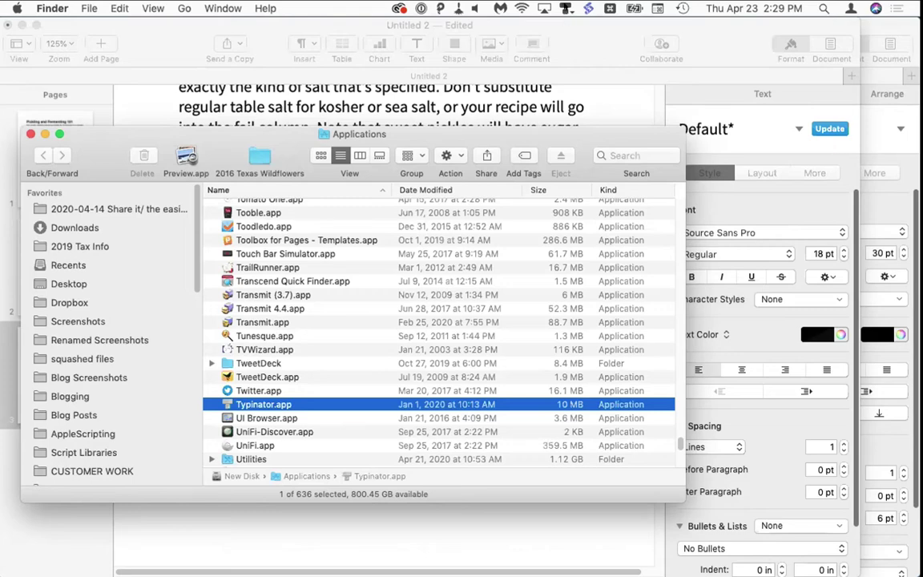
click(565, 8)
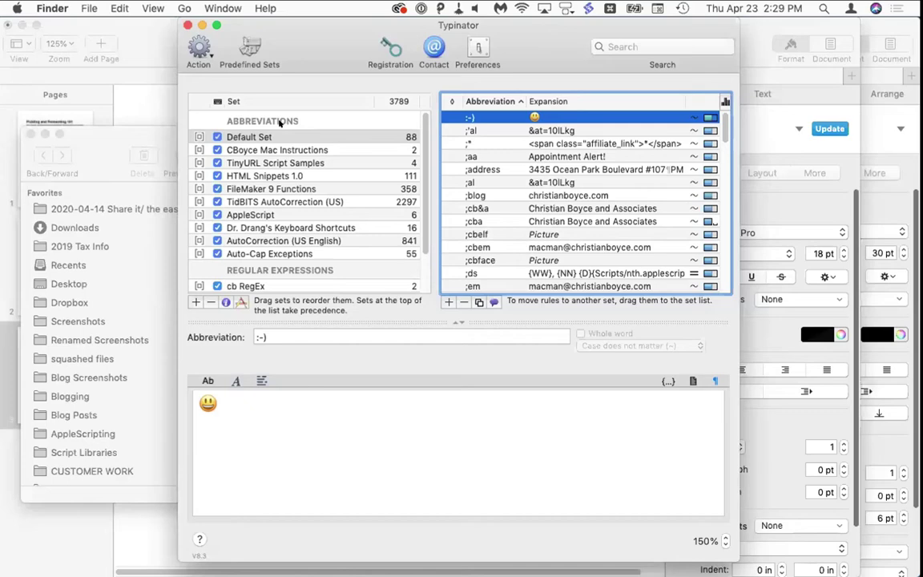
- Select the TidBITS AutoCorrection (US) set and open its actaul → actual entry
scroll(280, 122, down, 1)
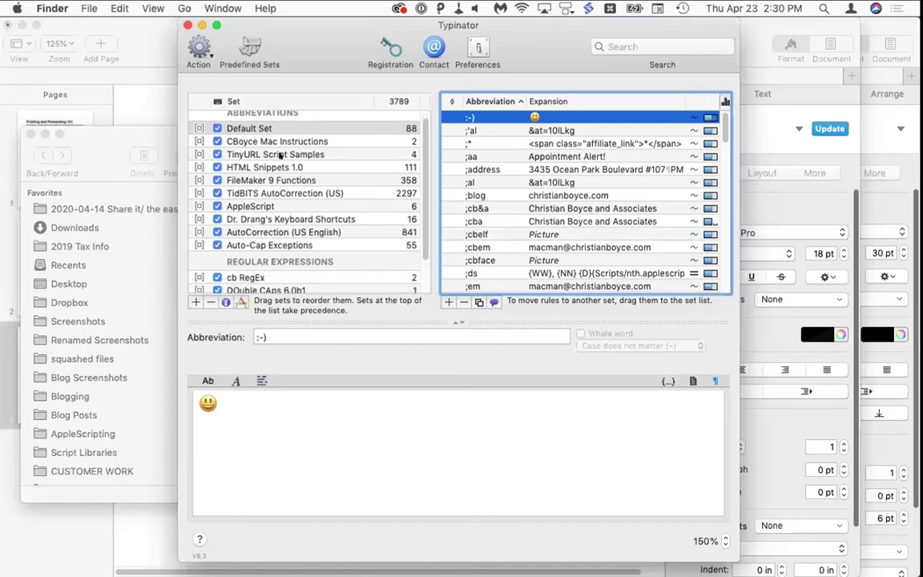
scroll(265, 146, up, 1)
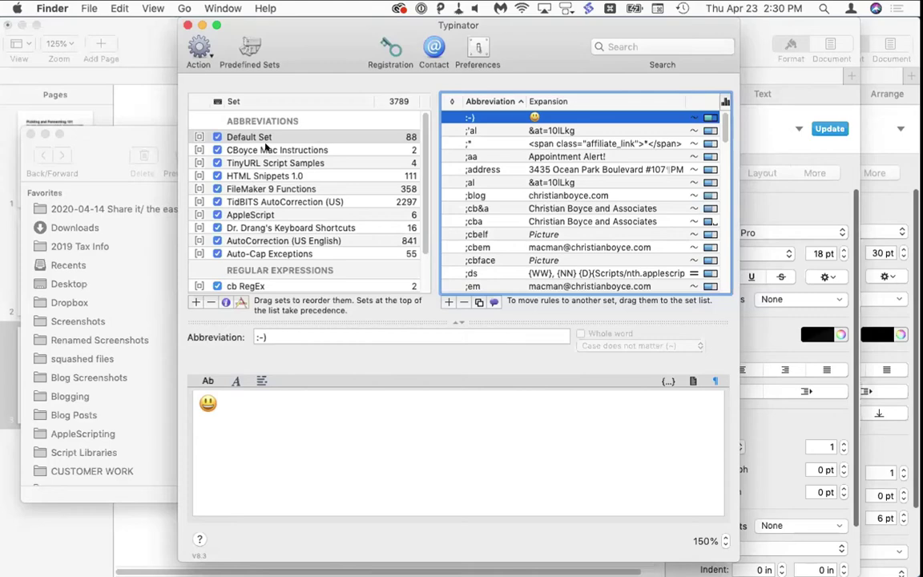
click(265, 202)
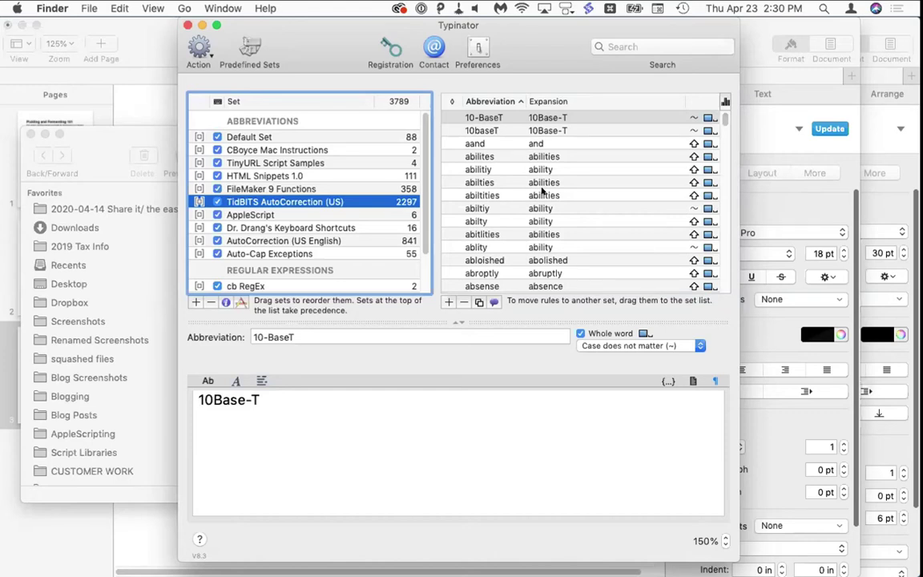
scroll(542, 190, down, 3)
scroll(543, 190, down, 5)
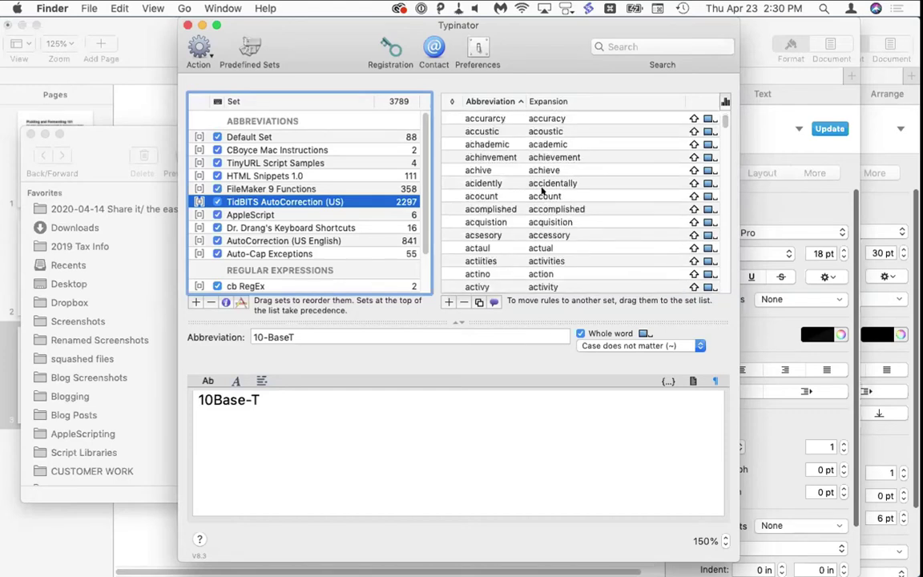
scroll(543, 190, down, 1)
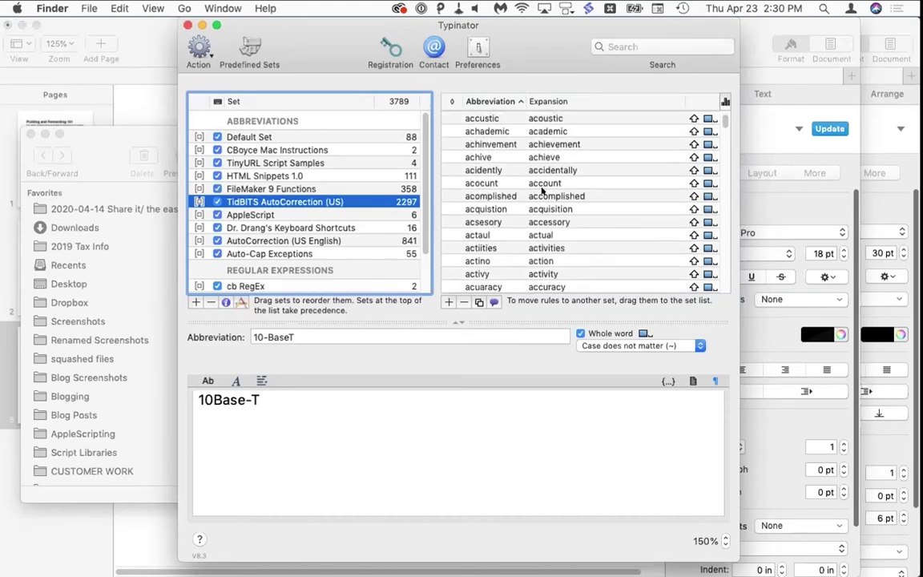
click(477, 235)
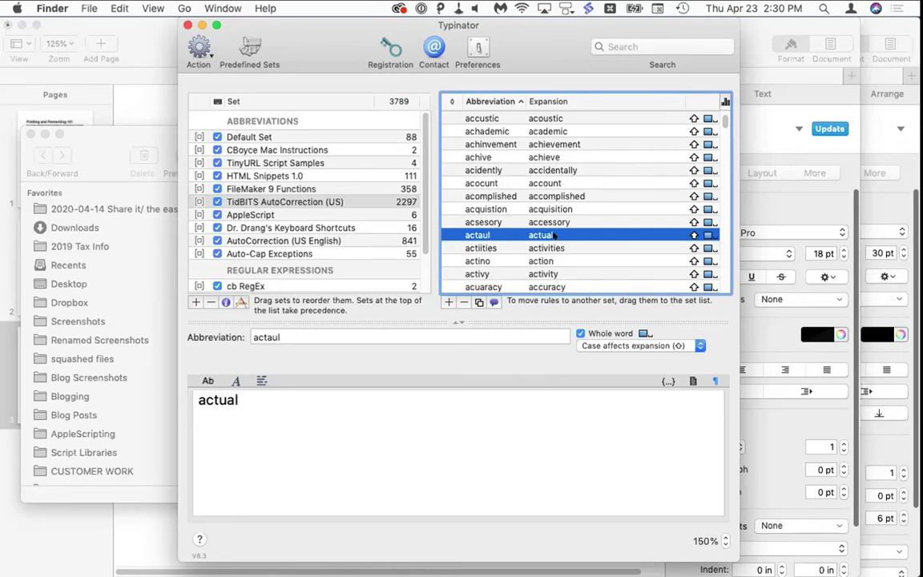
- Browse the Default Set and open the ;em snippet's abbreviation for editing
click(314, 149)
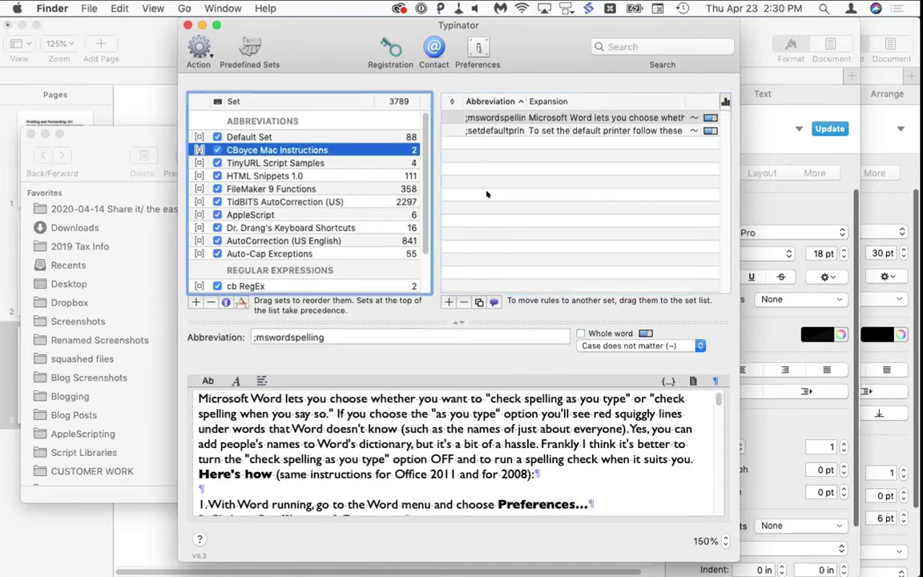
key(Up)
scroll(546, 198, down, 5)
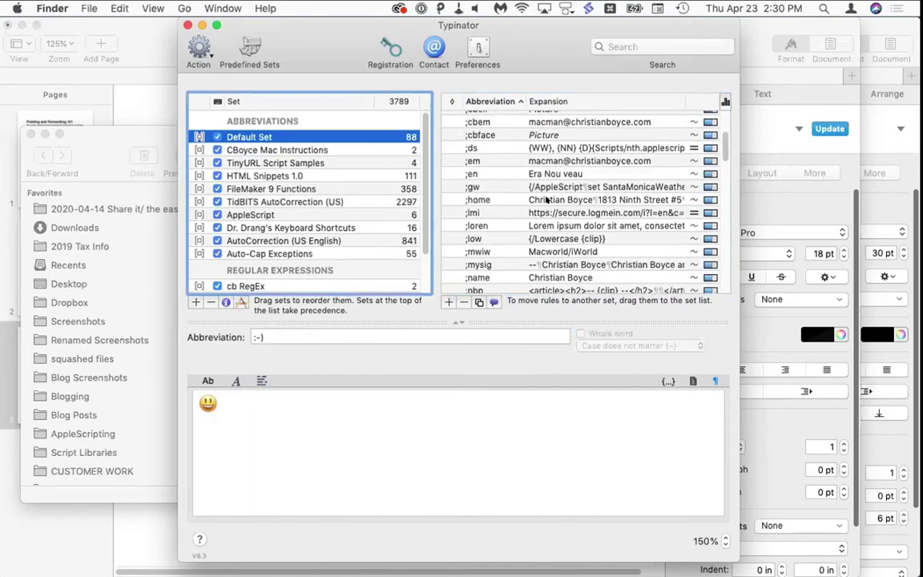
scroll(545, 198, down, 2)
scroll(546, 198, up, 2)
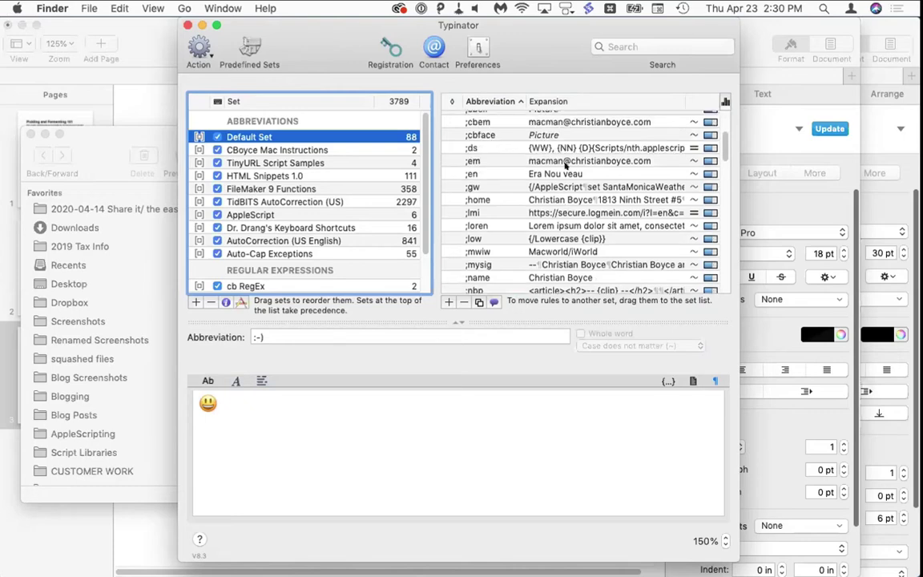
click(568, 160)
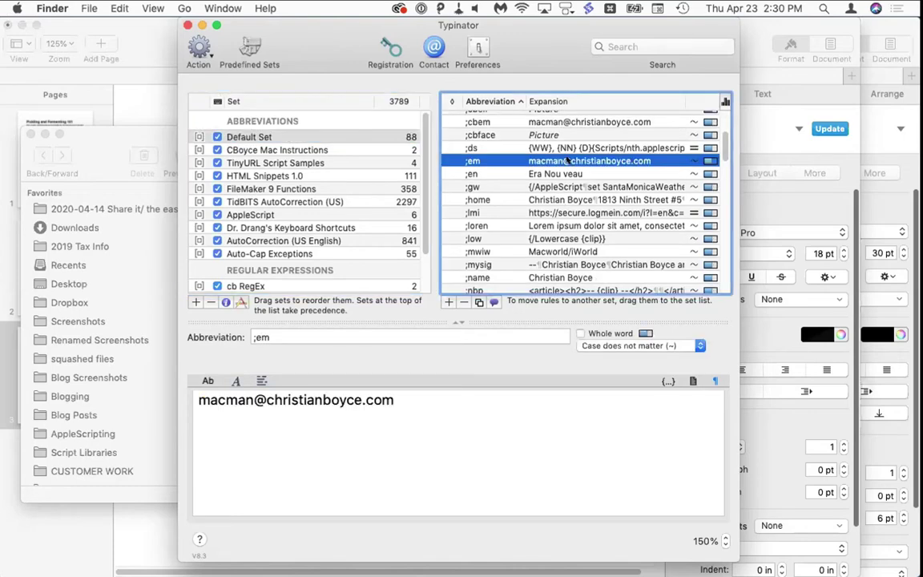
click(258, 337)
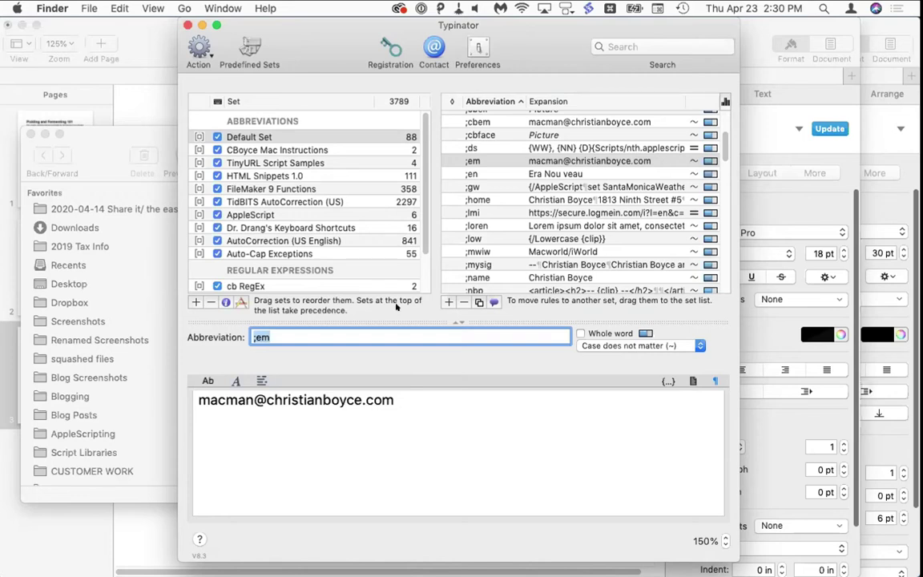
- Look through the snippet list, then close the Typinator window
scroll(522, 217, up, 1)
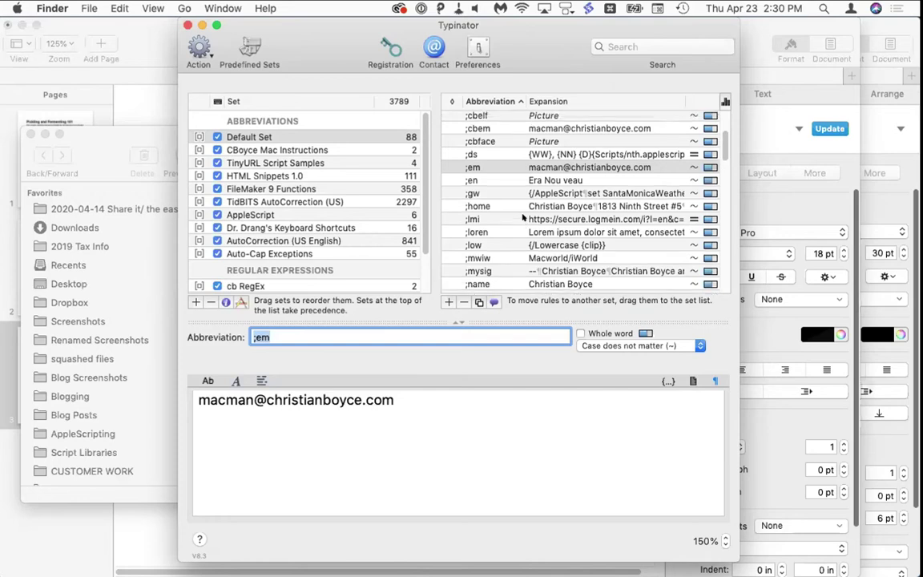
scroll(522, 217, up, 3)
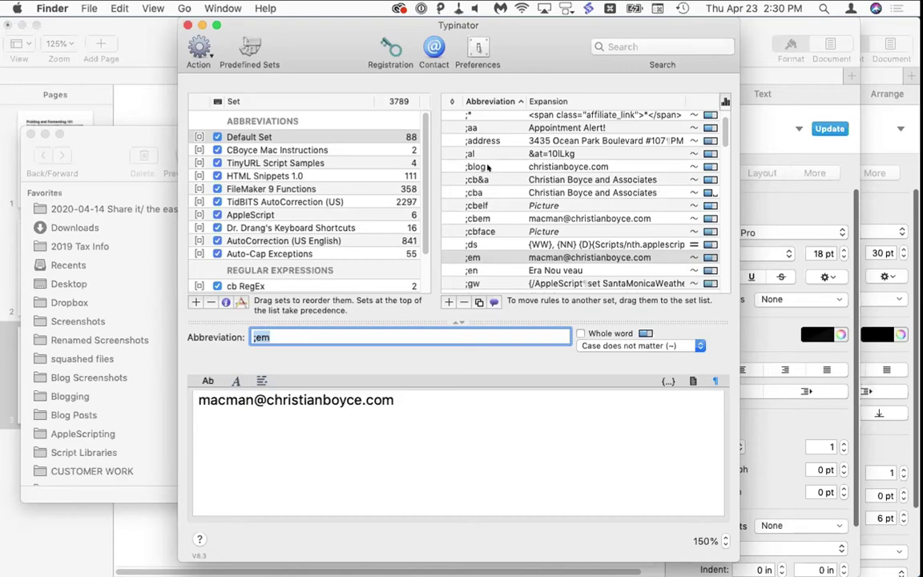
scroll(441, 152, up, 1)
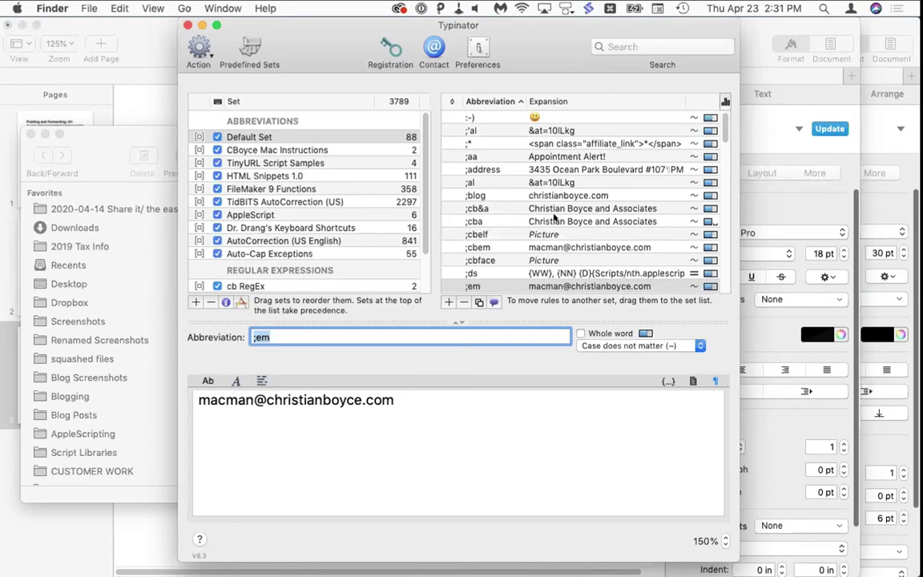
scroll(553, 215, down, 10)
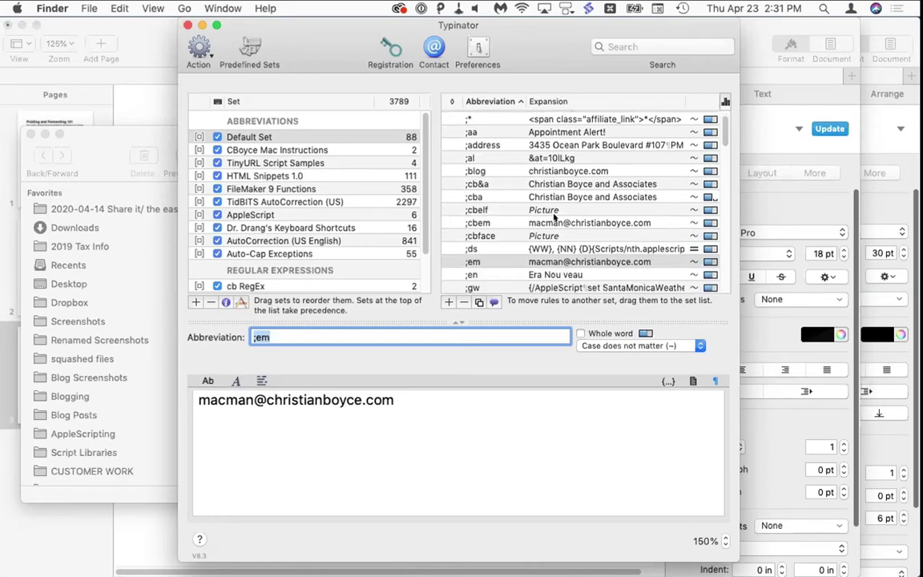
scroll(557, 217, down, 8)
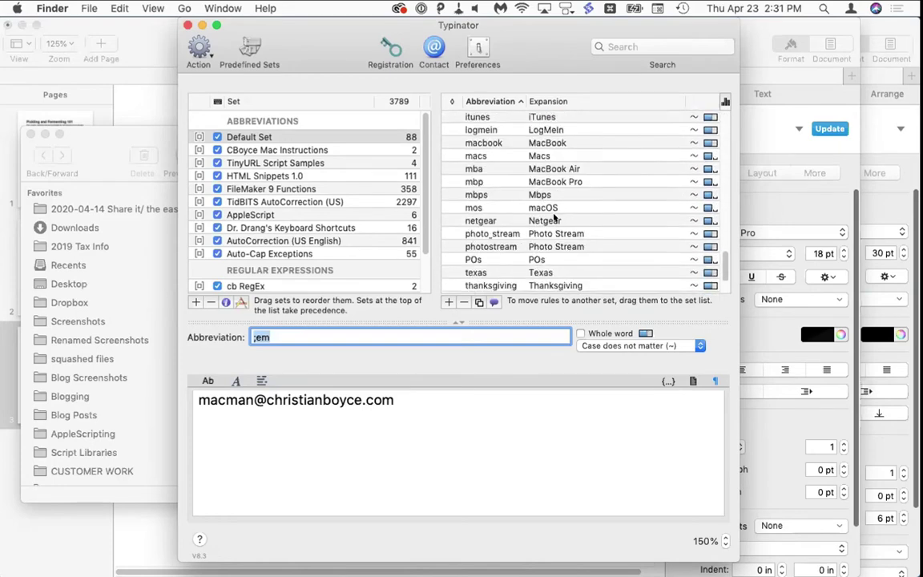
scroll(565, 204, up, 4)
scroll(571, 194, down, 1)
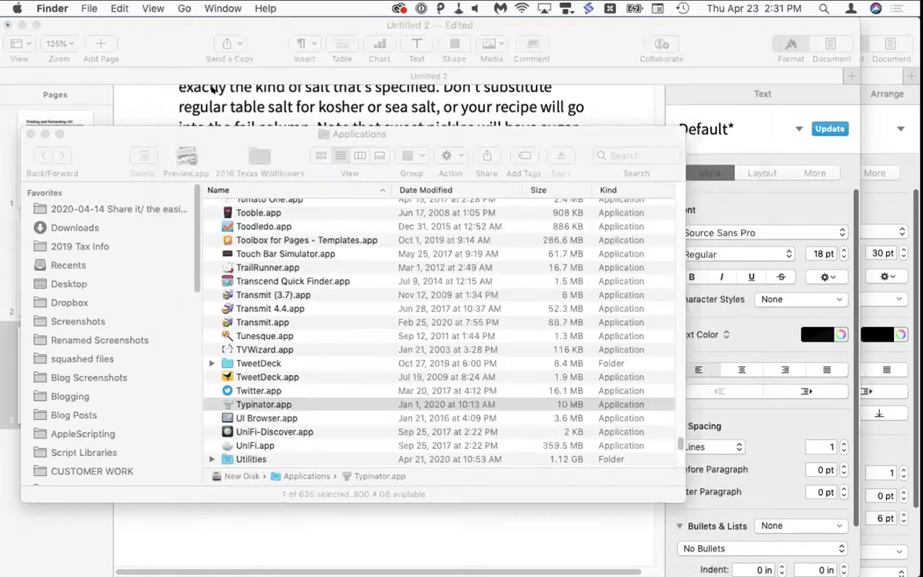
click(187, 24)
- Clear all text from the Pages document
click(183, 103)
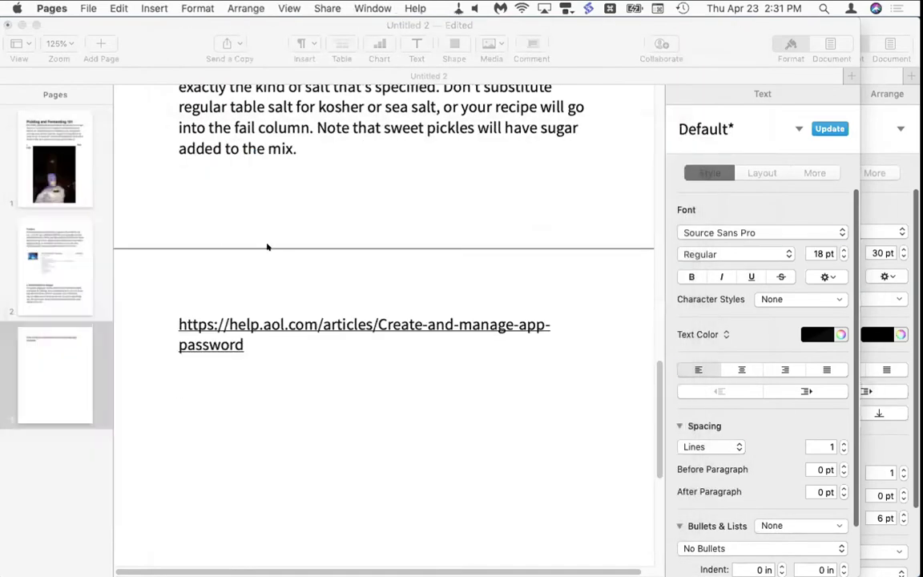
click(338, 361)
key(super+a)
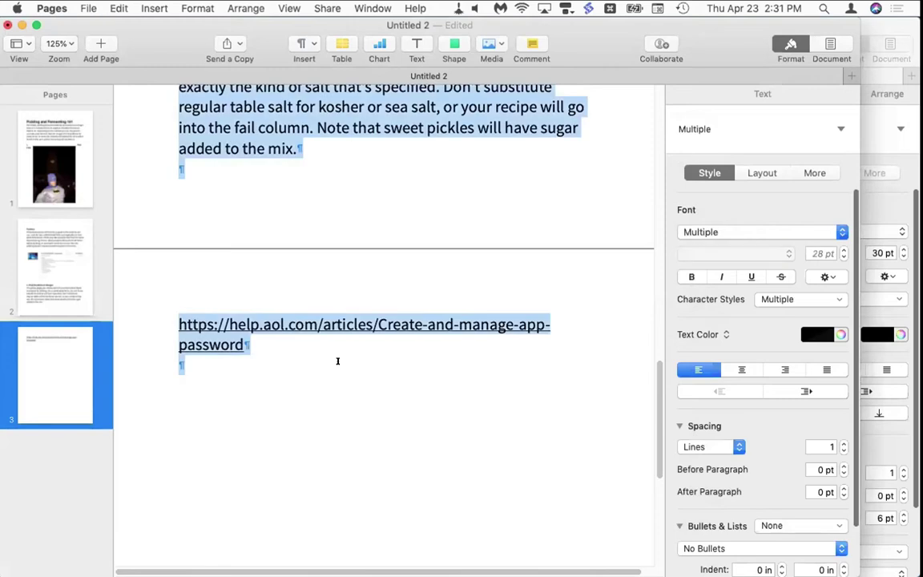
key(BackSpace)
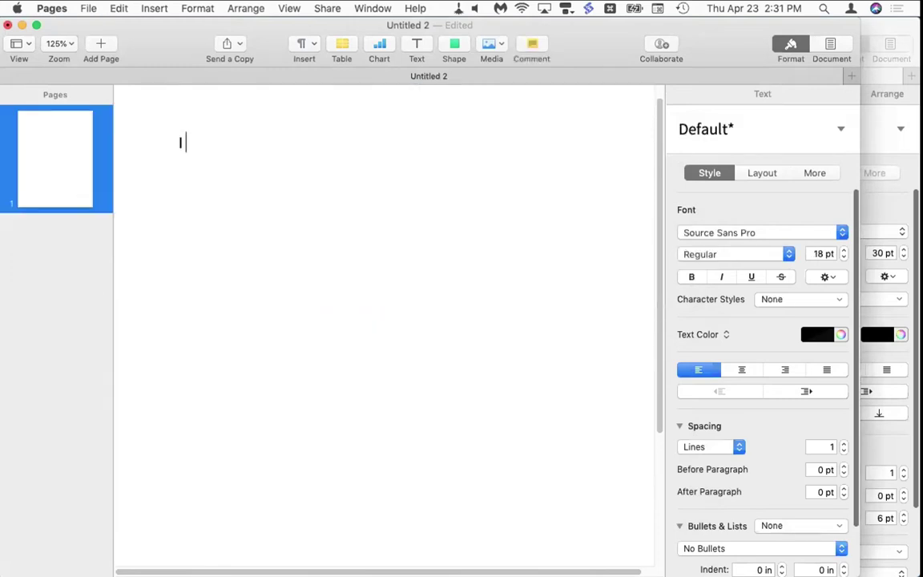
- Type 'I am working from my' and expand mbp into MacBook Pro
text(I am working from m)
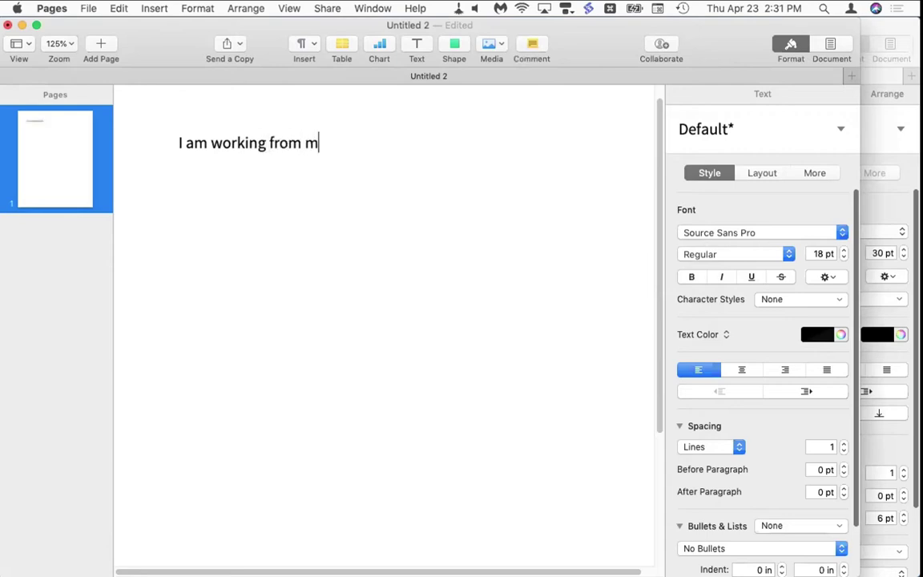
text(y ;mbp)
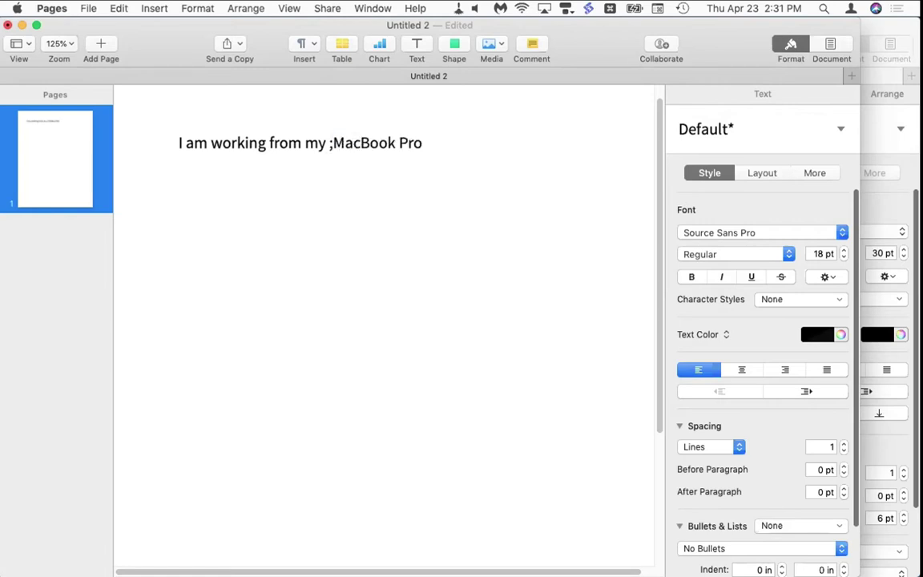
key(BackSpace)
key(BackSpace)
key(BackSpace)
key(BackSpace)
key(BackSpace)
key(BackSpace)
key(BackSpace)
key(BackSpace)
key(BackSpace)
key(BackSpace)
key(BackSpace)
key(BackSpace)
key(BackSpace)
key(BackSpace)
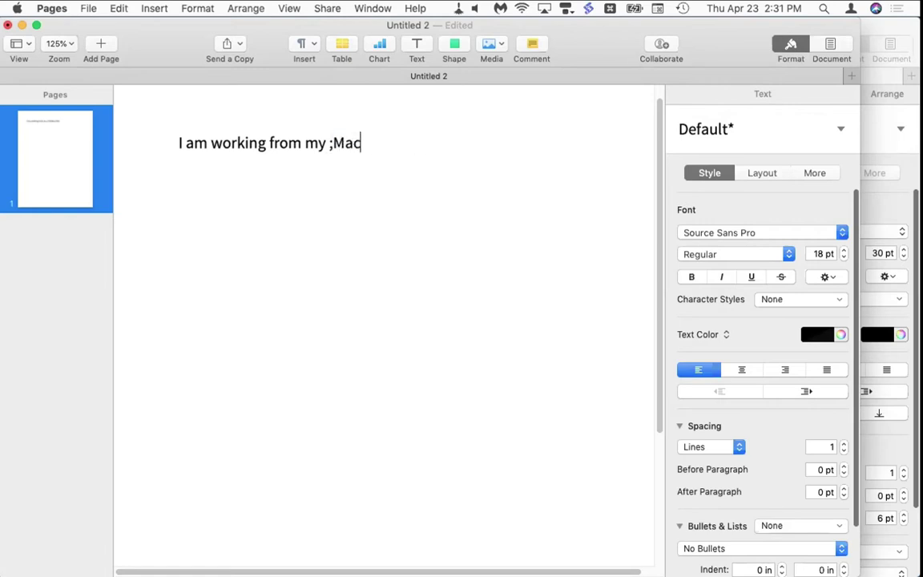
text(mbp)
key(Return)
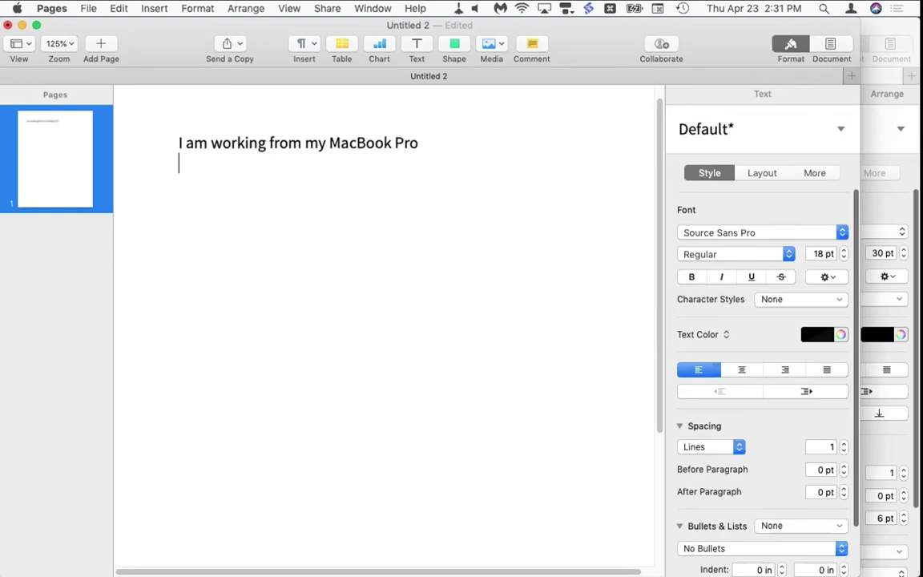
key(Return)
- Add e-mail and address lines via ;em and ;addr snippets, then select all the text
text(my email is)
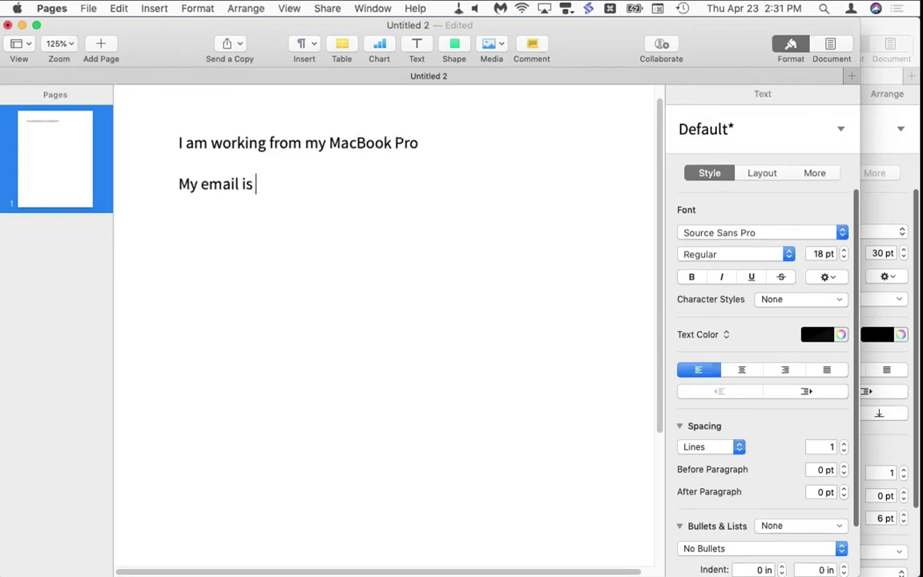
text( ;e)
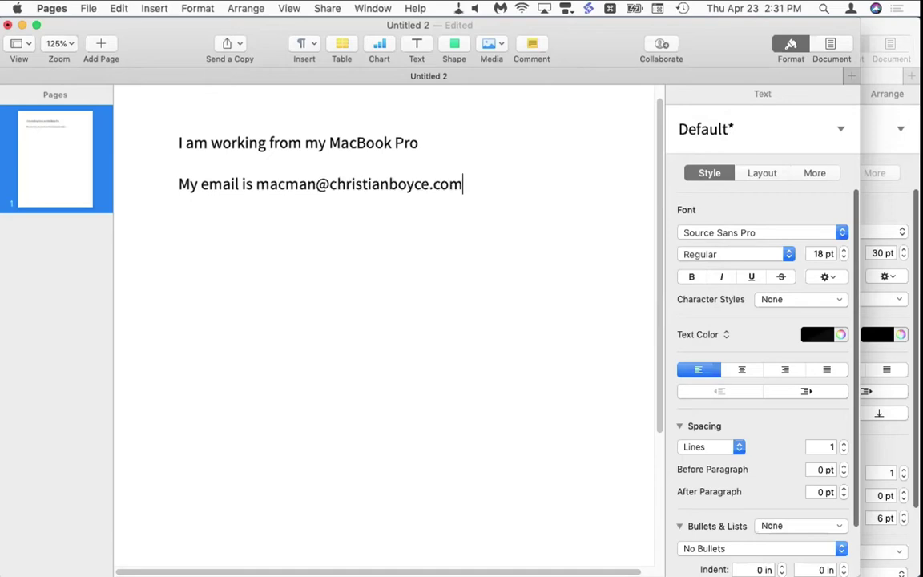
key(Return)
key(Return)
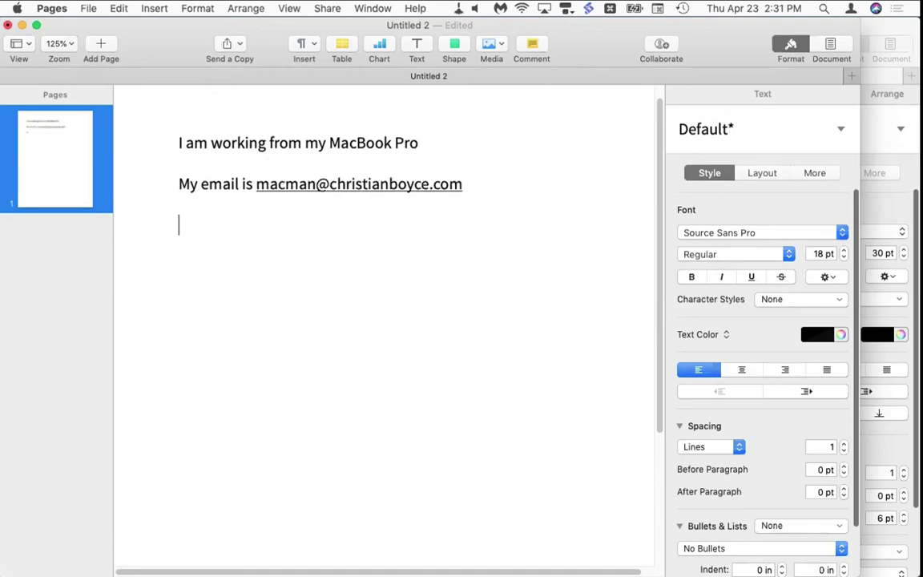
text(My address is )
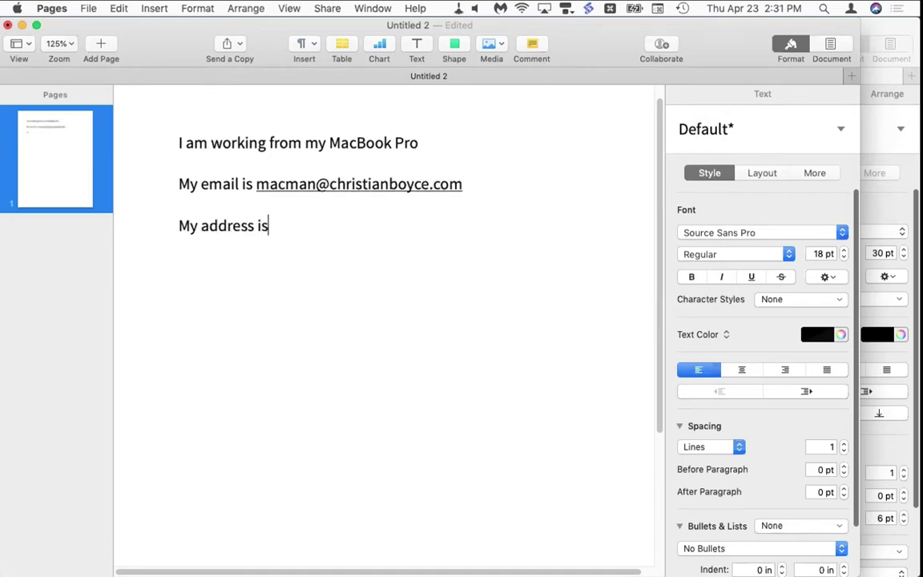
text(;addre)
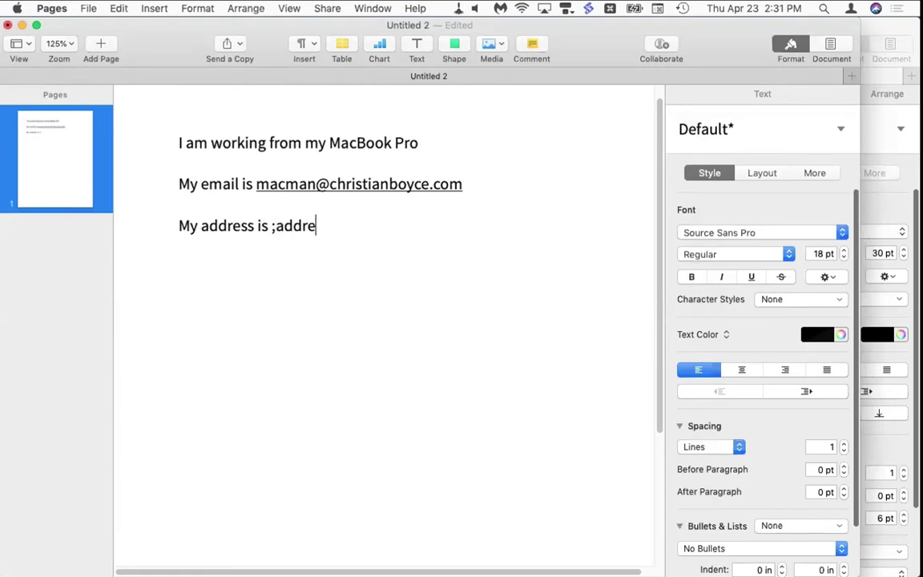
key(BackSpace)
key(space)
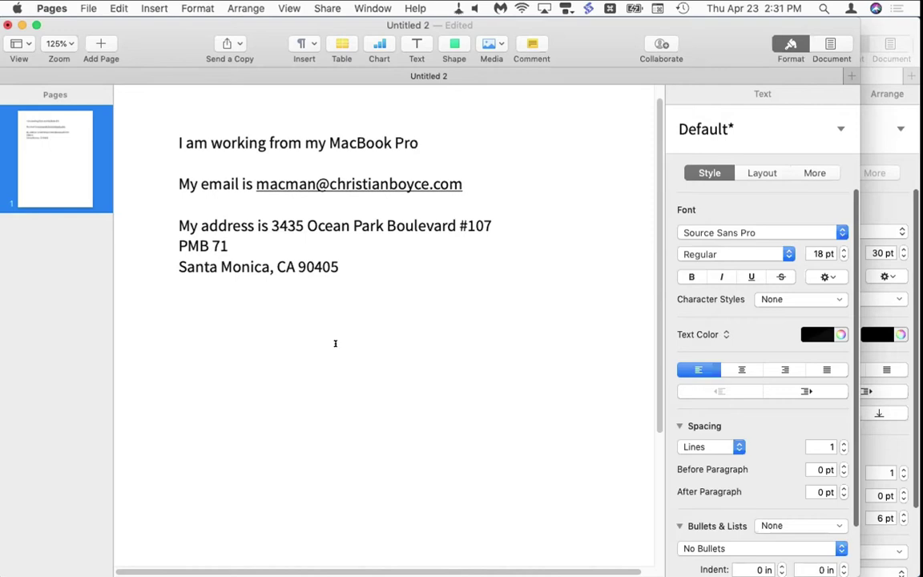
click(270, 226)
key(Return)
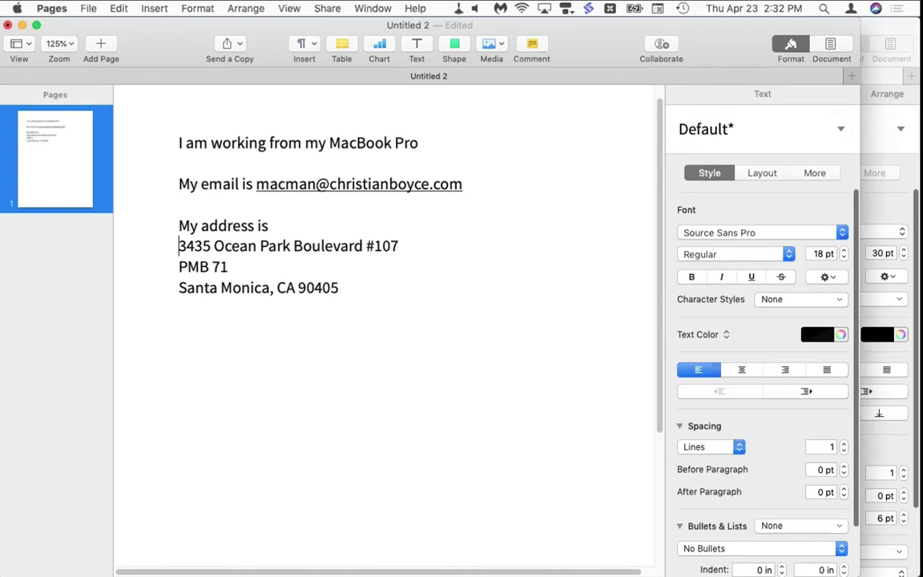
drag(391, 278, 129, 131)
- Replace the selected text with the line 'Here I am...'
key(BackSpace)
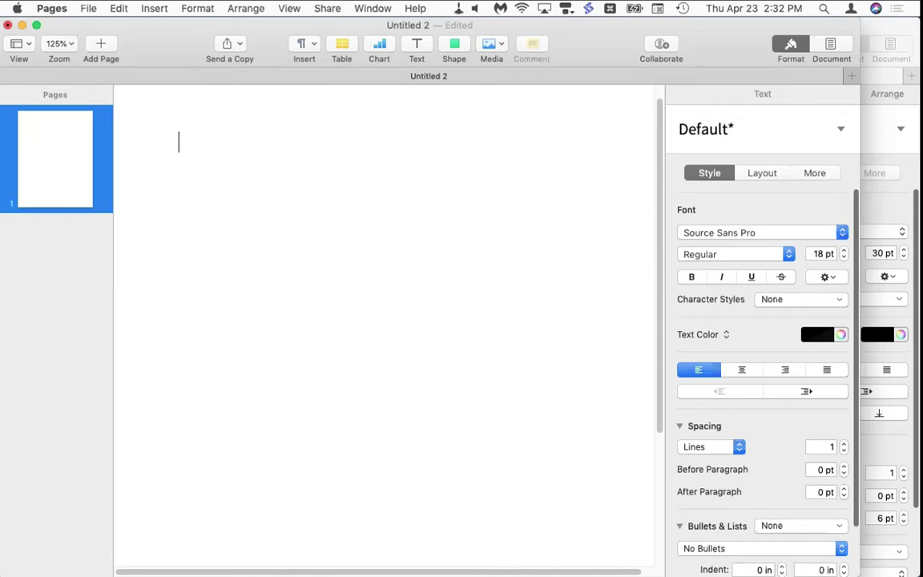
text(k)
key(BackSpace)
text(Here I)
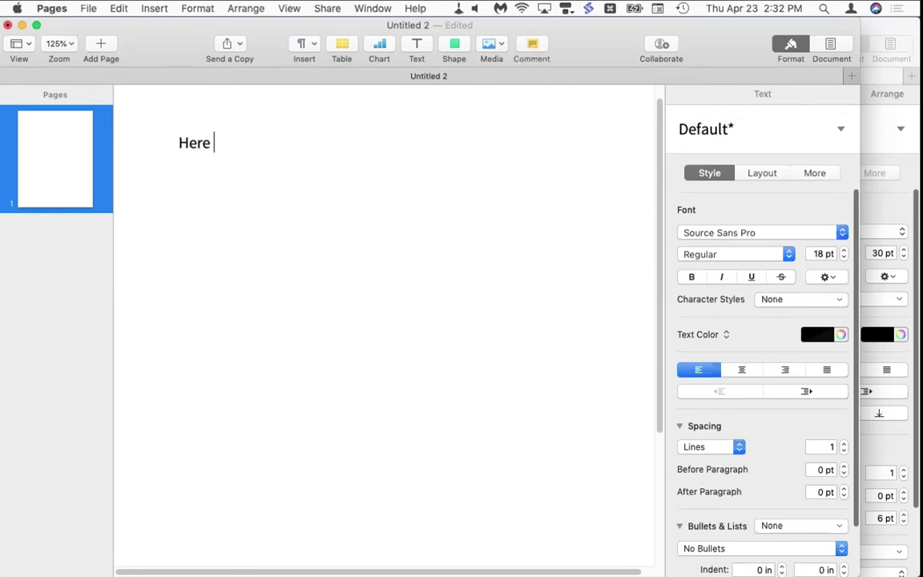
text( am...)
key(Return)
- Insert the ;cbface photo, enlarge it to about double size, then delete it
text(;cbface)
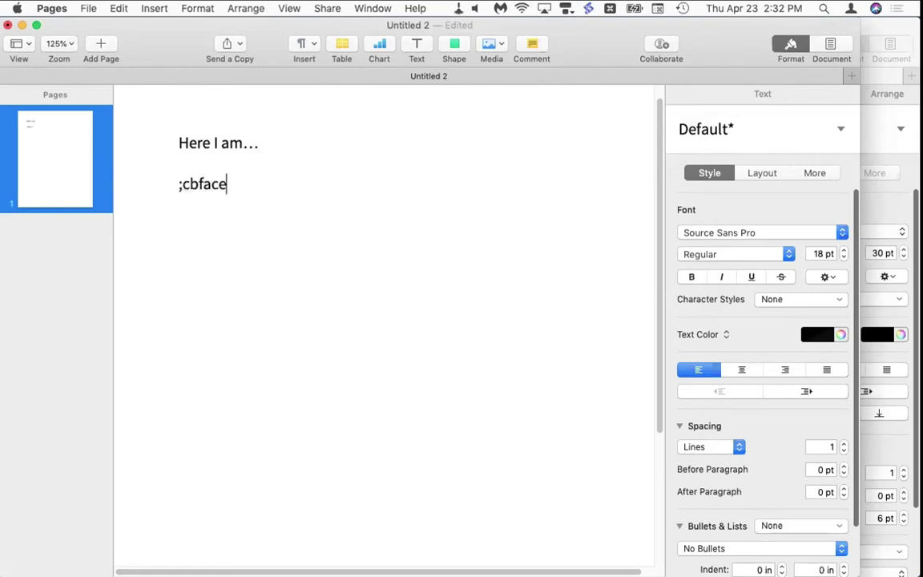
key(BackSpace)
key(BackSpace)
key(BackSpace)
key(BackSpace)
key(BackSpace)
key(BackSpace)
key(BackSpace)
key(super+v)
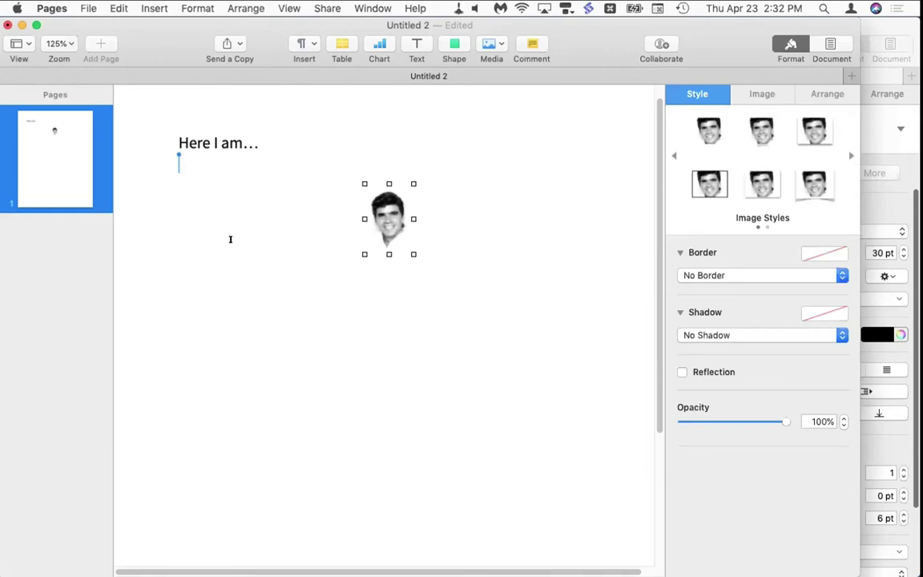
drag(360, 249, 213, 408)
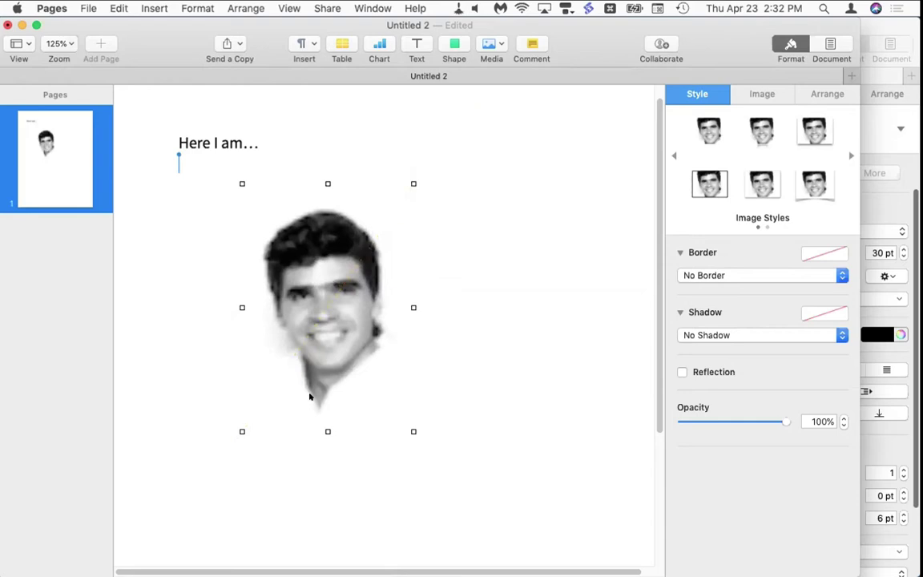
key(Delete)
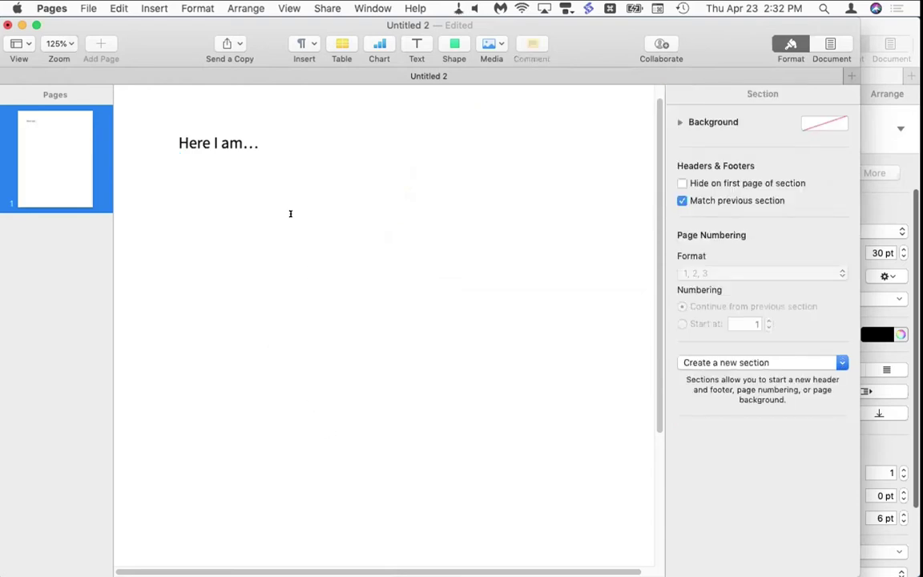
click(258, 203)
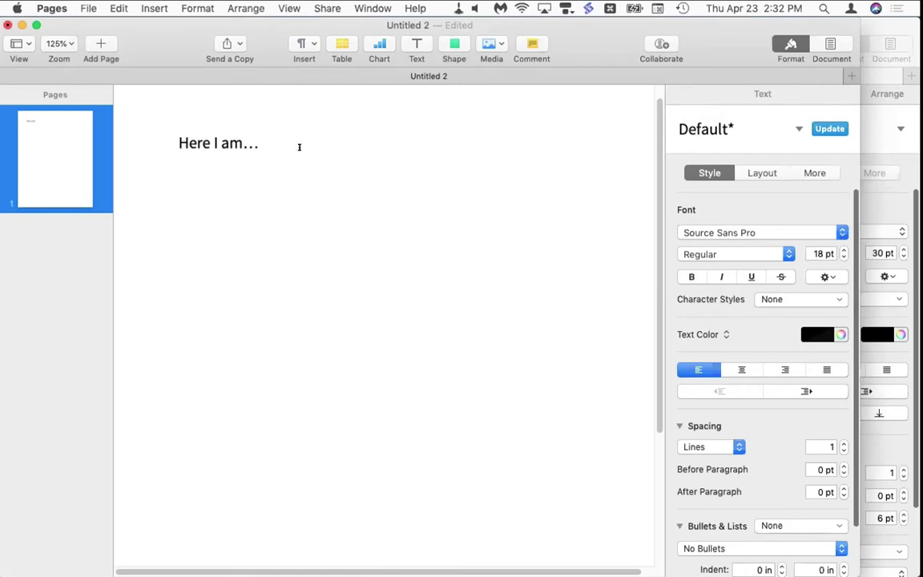
click(566, 8)
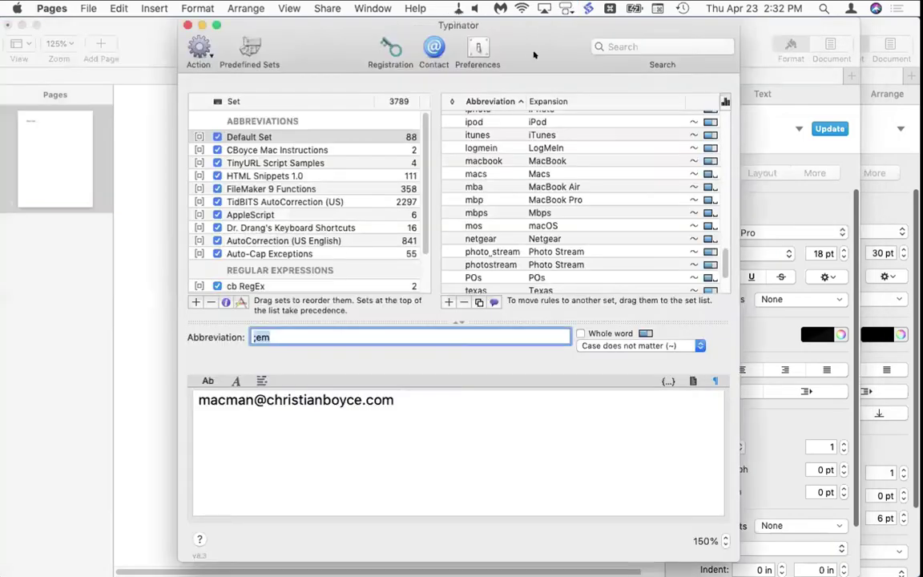
click(303, 151)
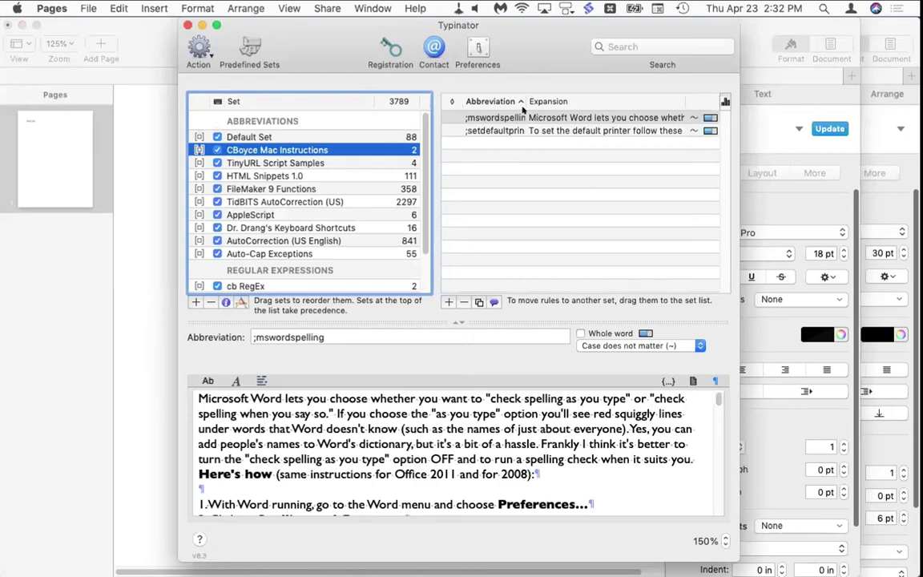
drag(526, 101, 551, 101)
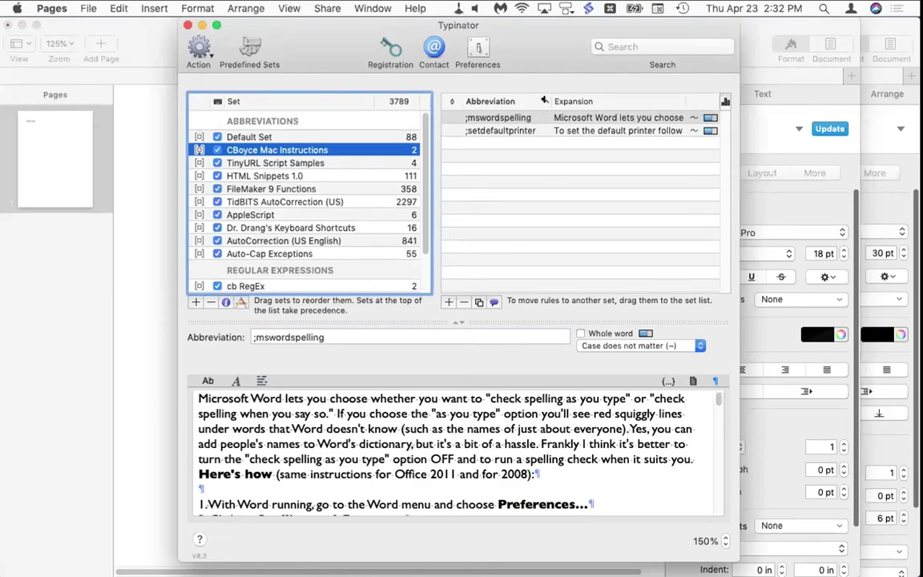
click(488, 132)
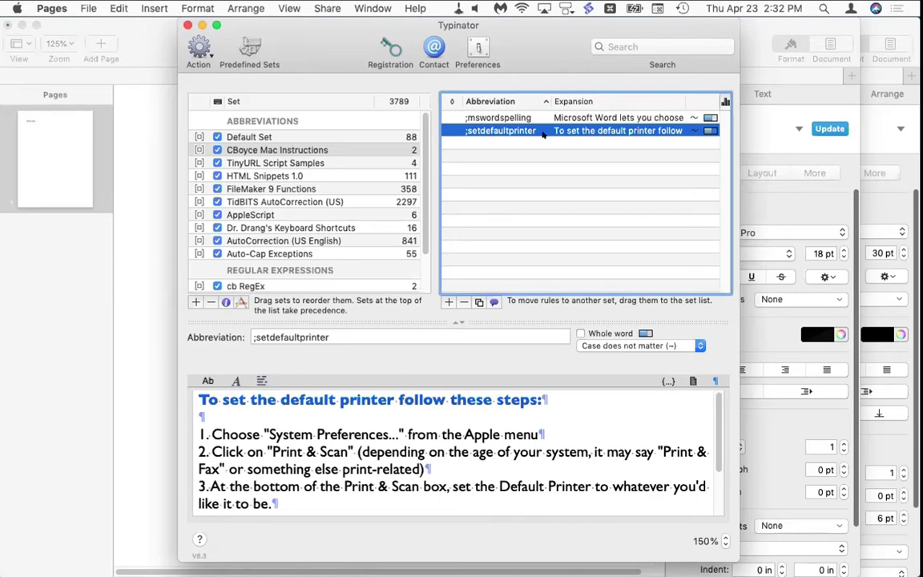
click(184, 23)
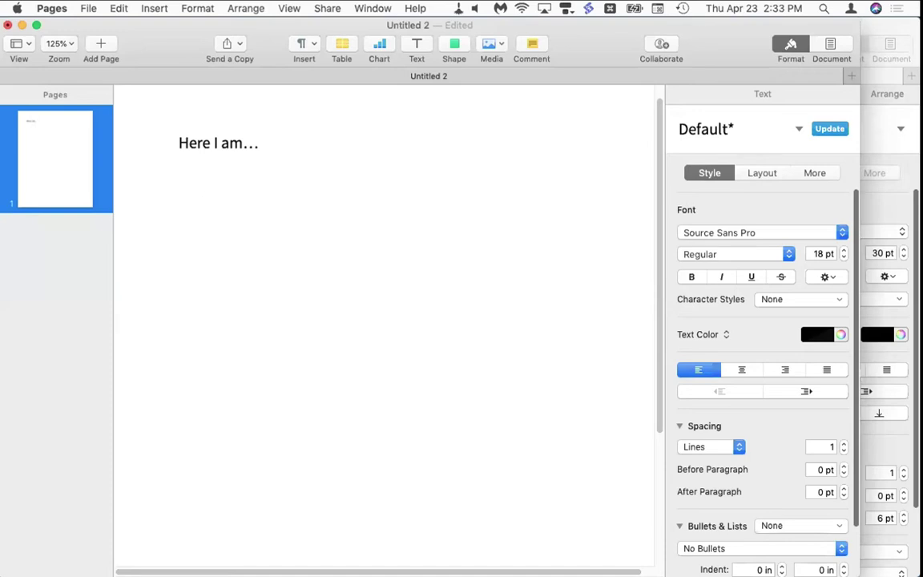
- Expand ;setdefaultprinter into printer instructions, then delete them all
text(;setdef)
text(aultprinter follow these steps:)
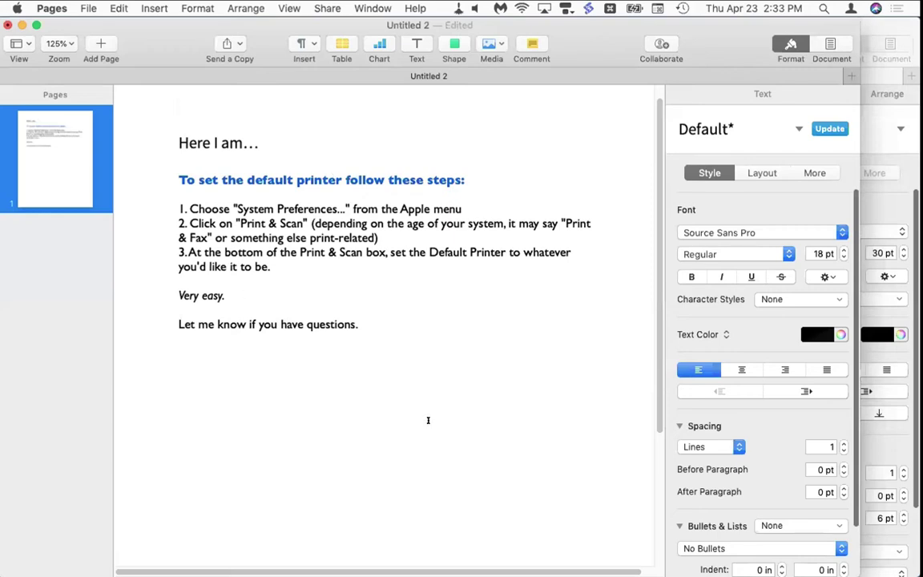
key(super+a)
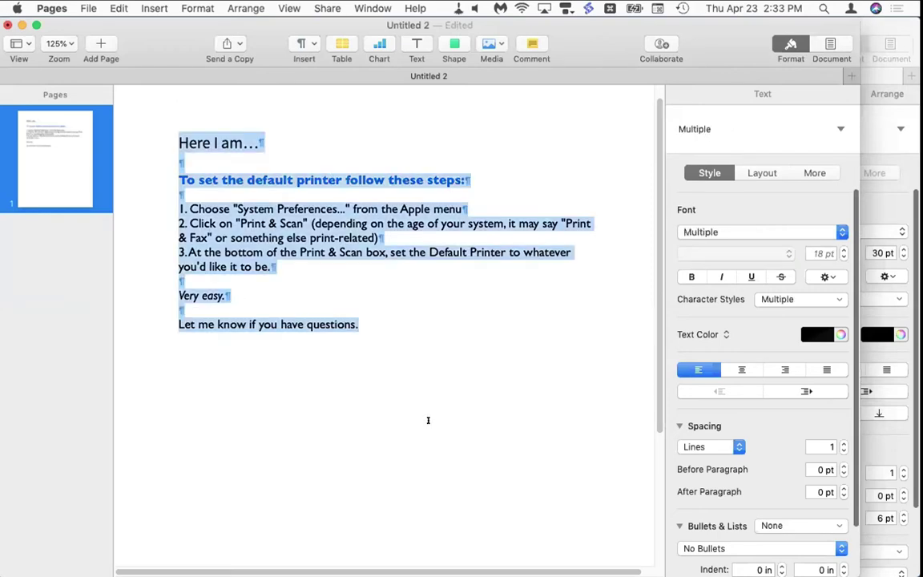
key(BackSpace)
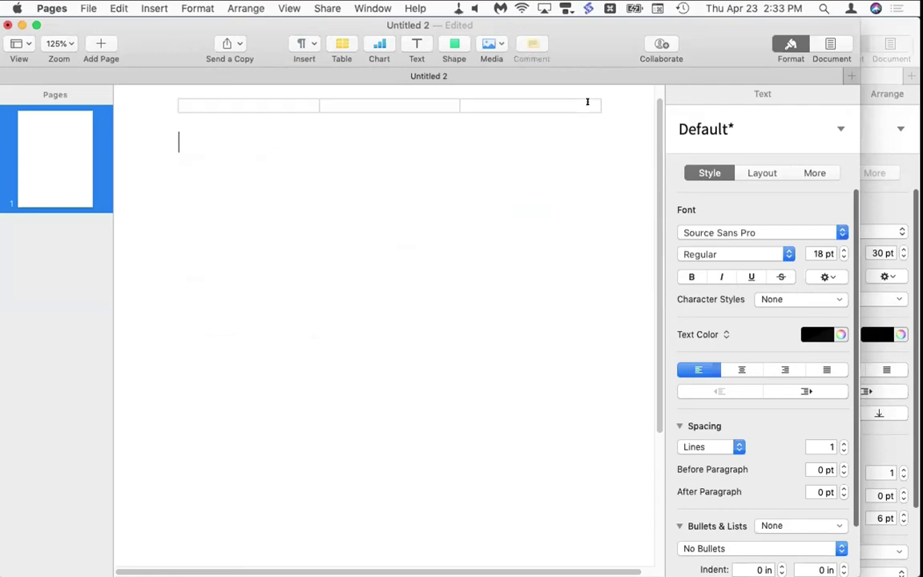
click(558, 6)
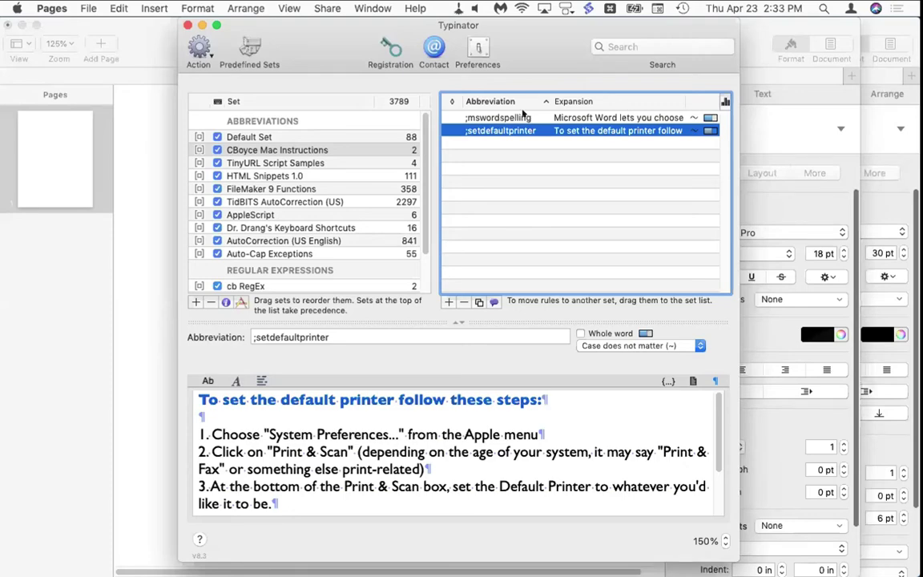
click(522, 116)
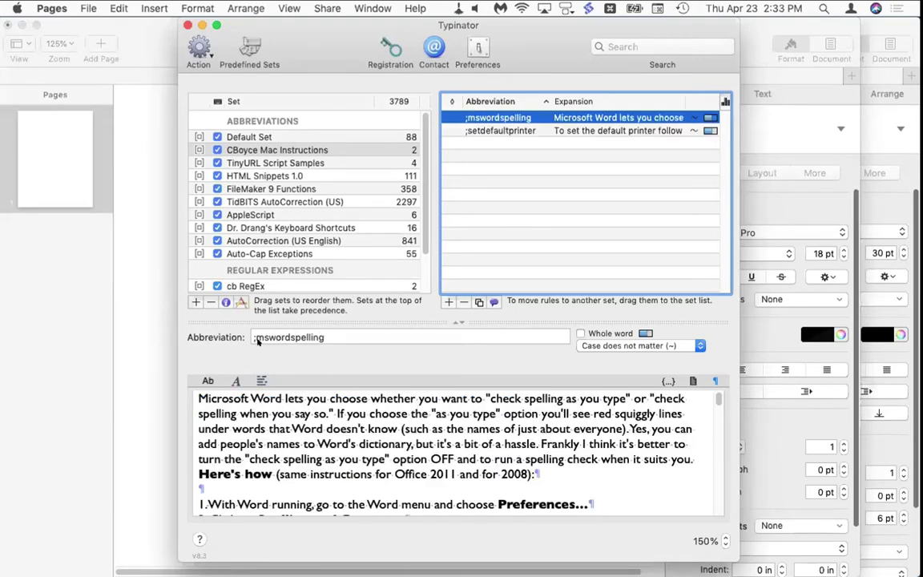
key(Tab)
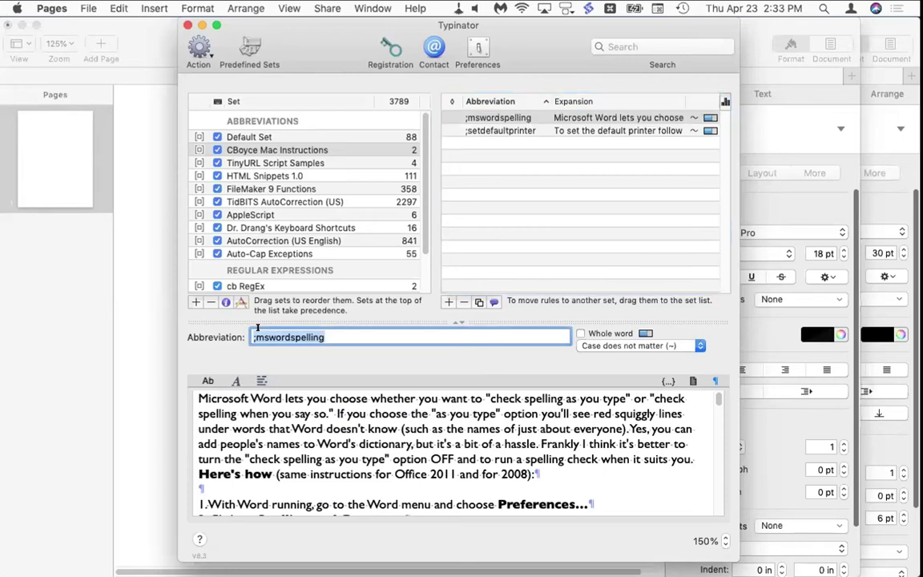
scroll(358, 417, down, 5)
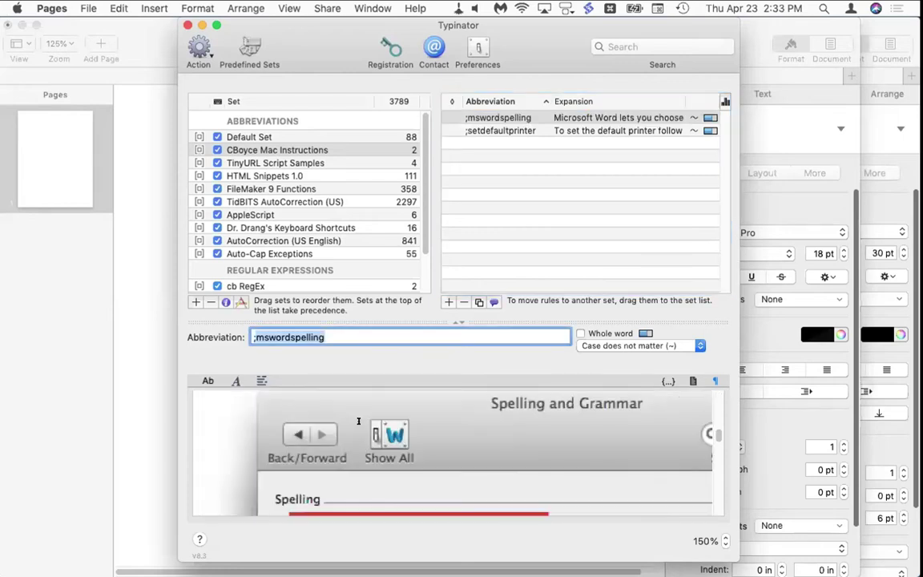
scroll(359, 420, down, 3)
scroll(358, 421, down, 2)
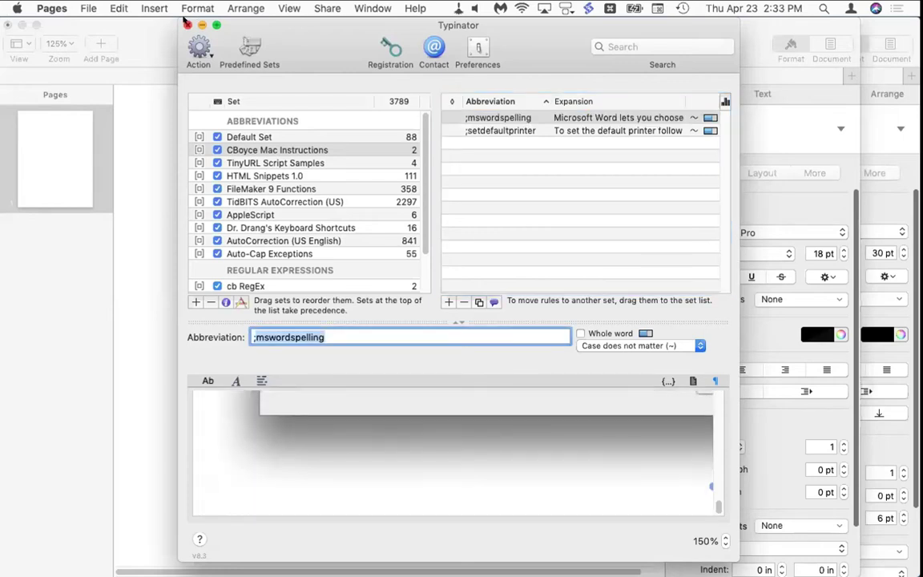
click(187, 24)
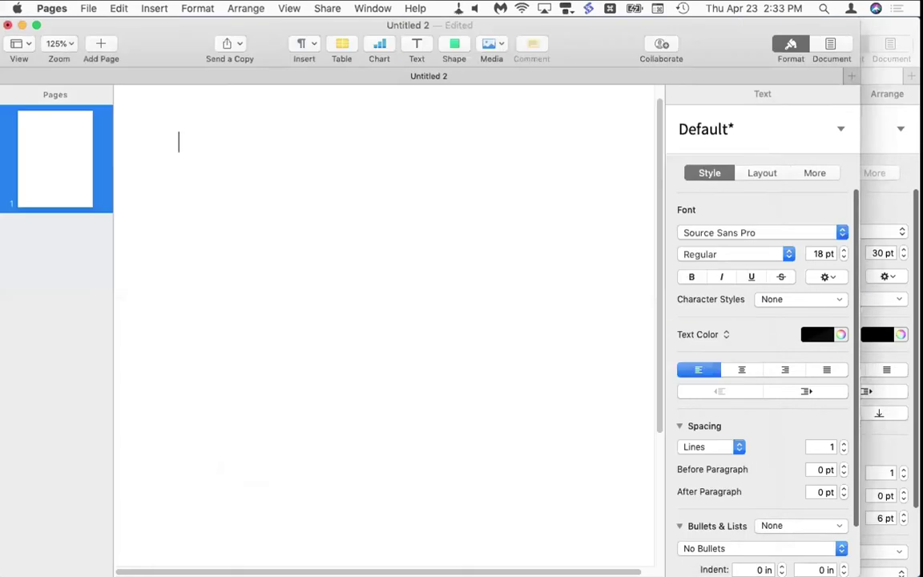
- Type 'here's how you do it:' and expand ;mswordspelling into the Word spell-check guide
text(here')
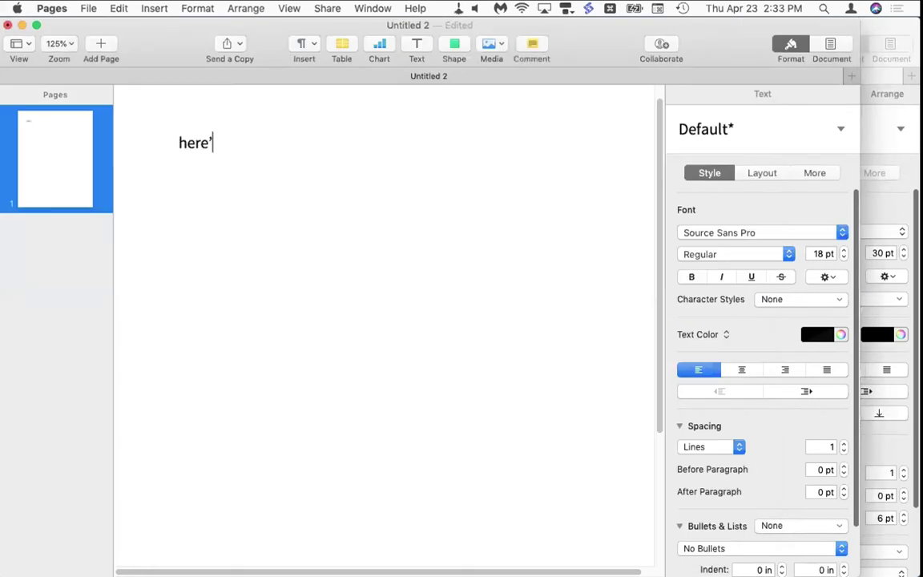
text(s how you )
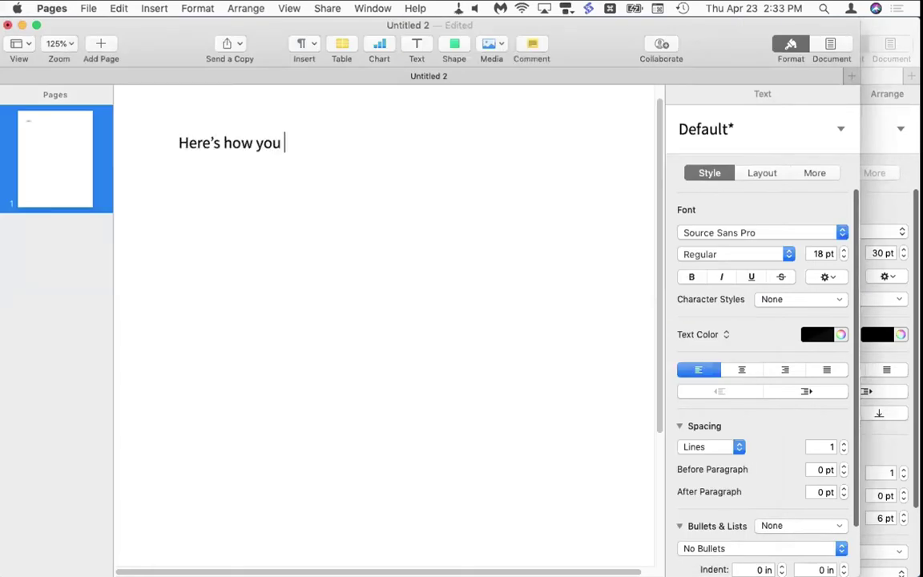
text(do it:)
key(Return)
key(Return)
text(;ms)
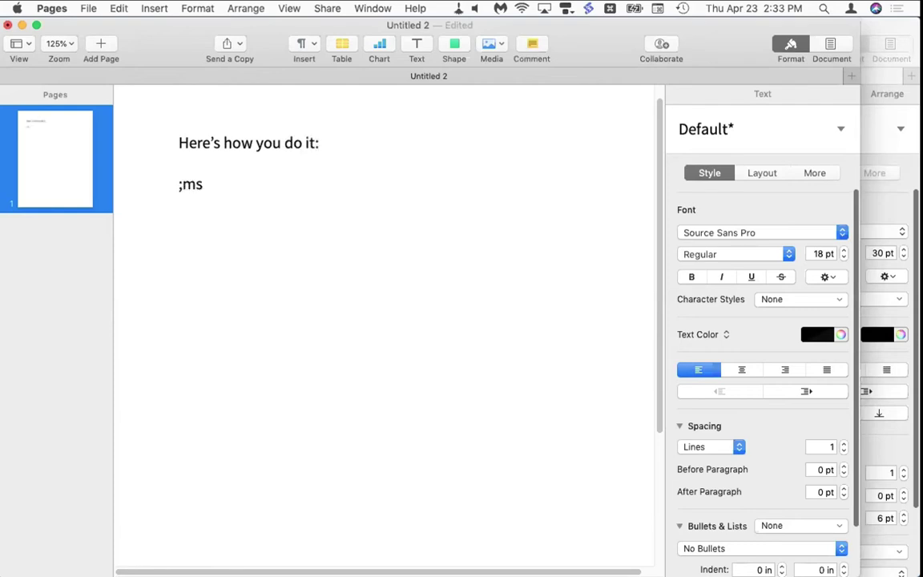
text(wordspe)
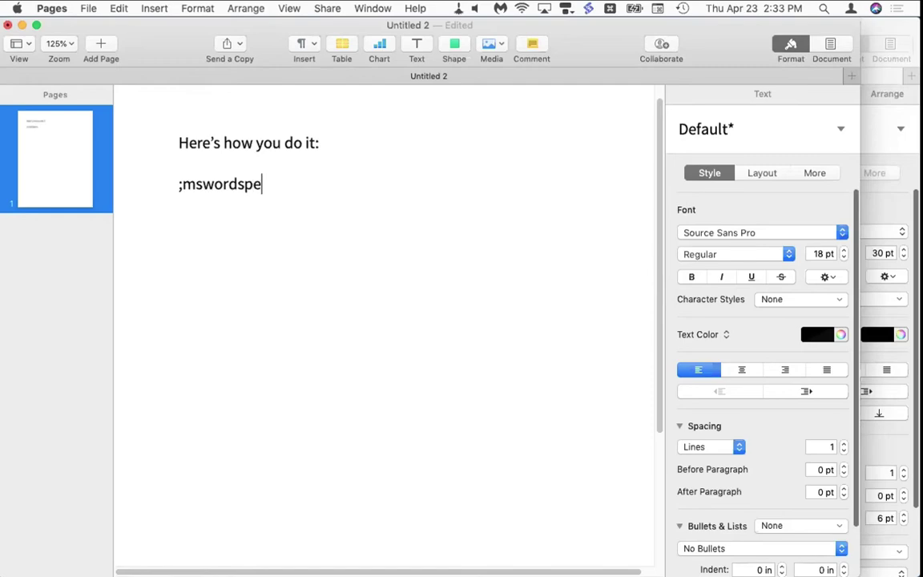
key(super+z)
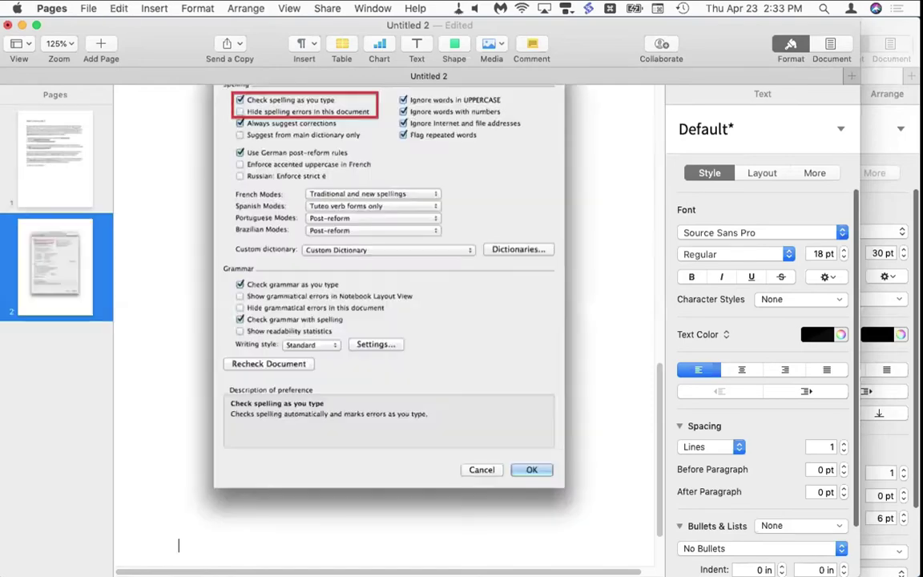
scroll(415, 286, up, 10)
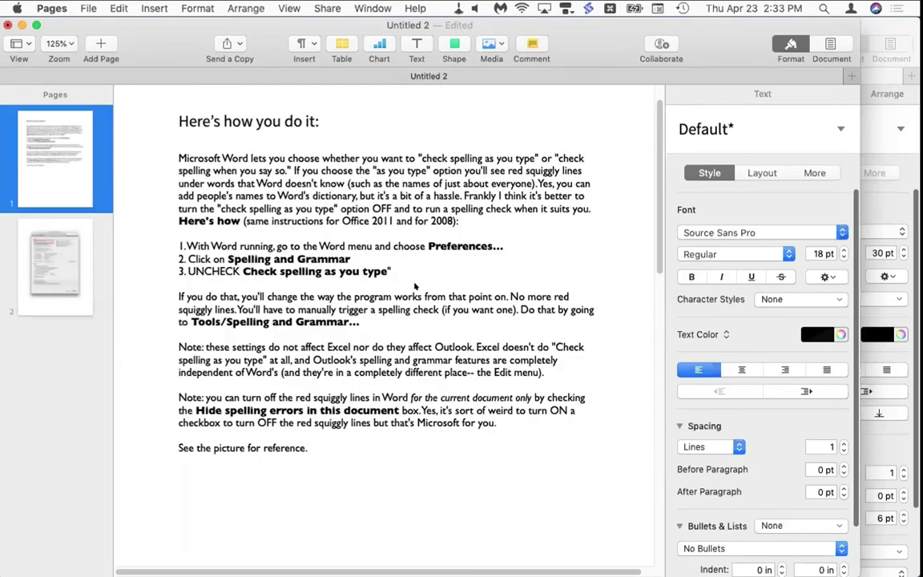
scroll(415, 286, up, 2)
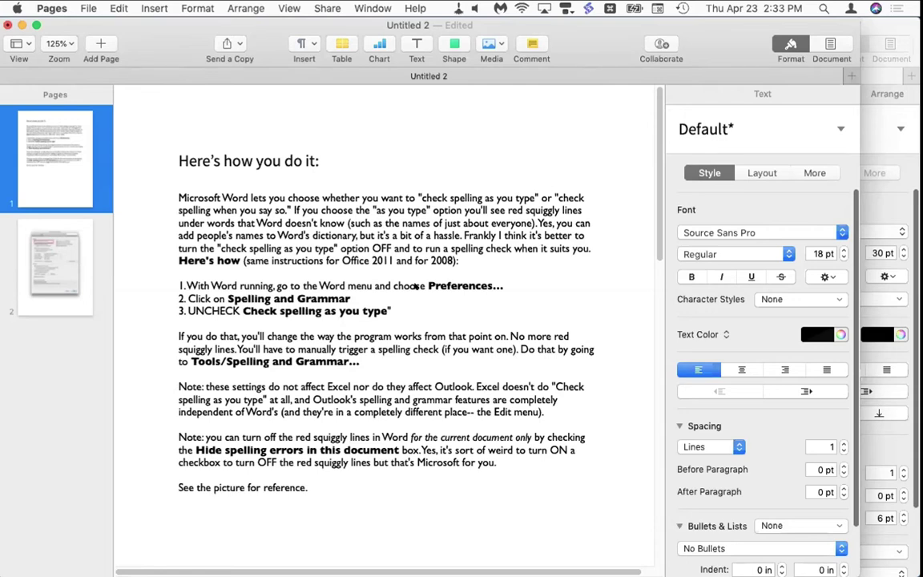
- Clear the page, then type iphone, imac and actaul to trigger autocorrections
key(super+a)
key(BackSpace)
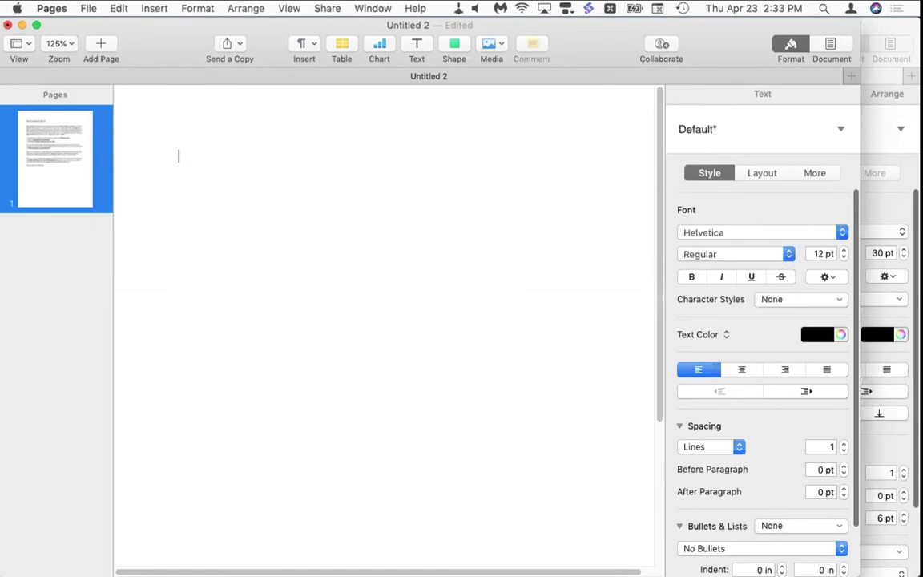
text(iphone)
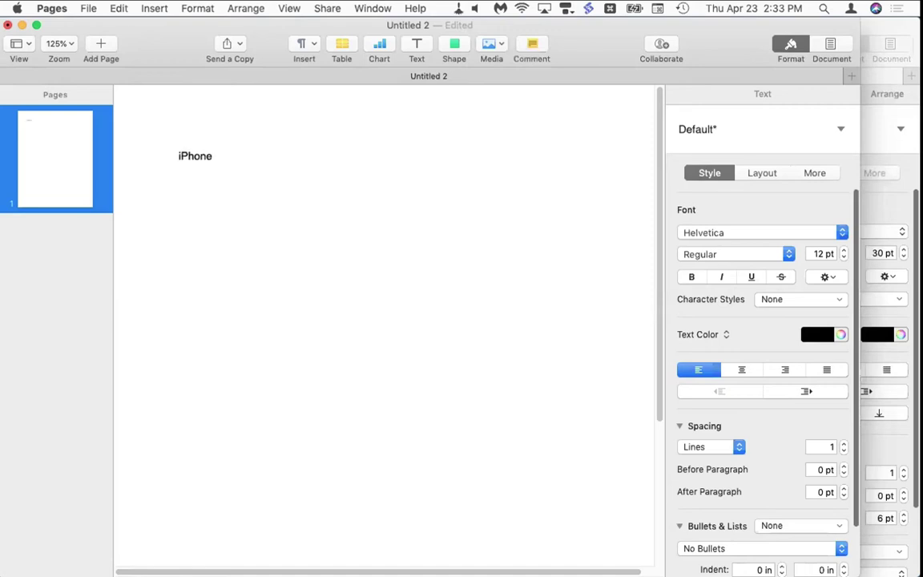
key(Return)
text(imac)
key(Return)
key(Return)
text(actaul)
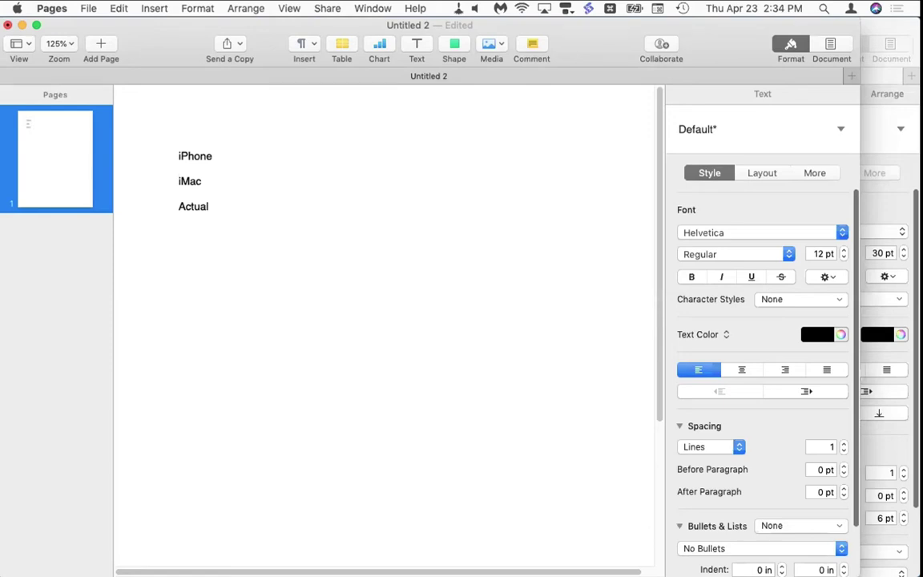
- Clear again, expand the phone-number and name snippets, then delete everything
key(super+a)
key(BackSpace)
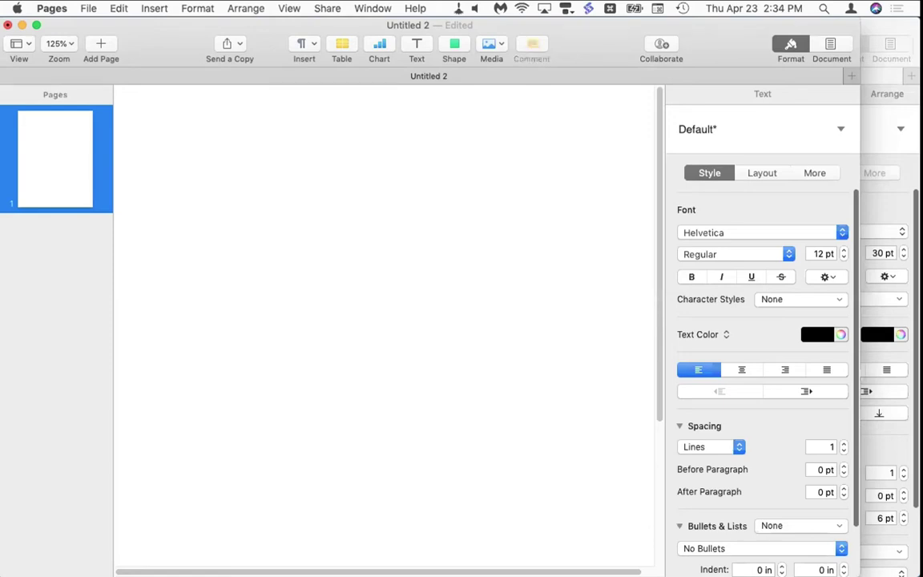
text(pho)
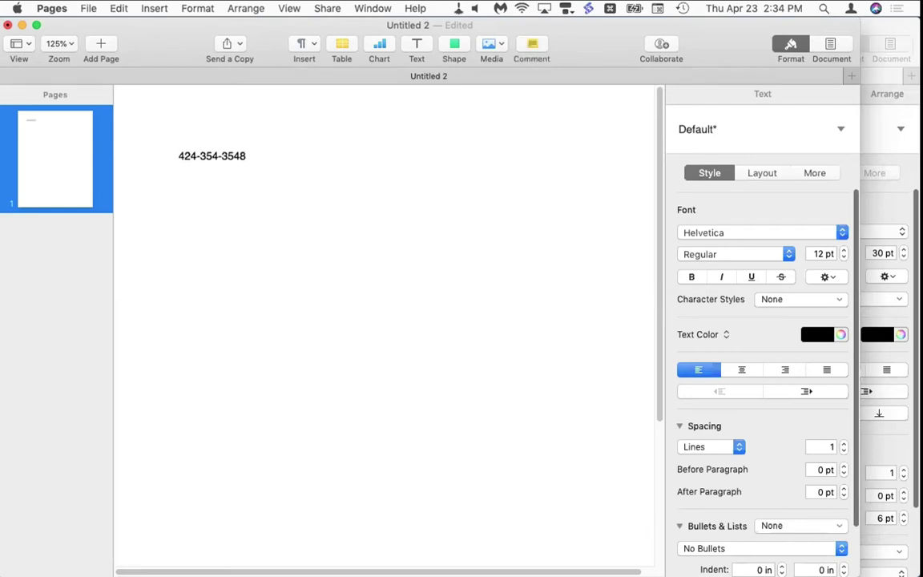
key(Return)
text(;Christian Boyce)
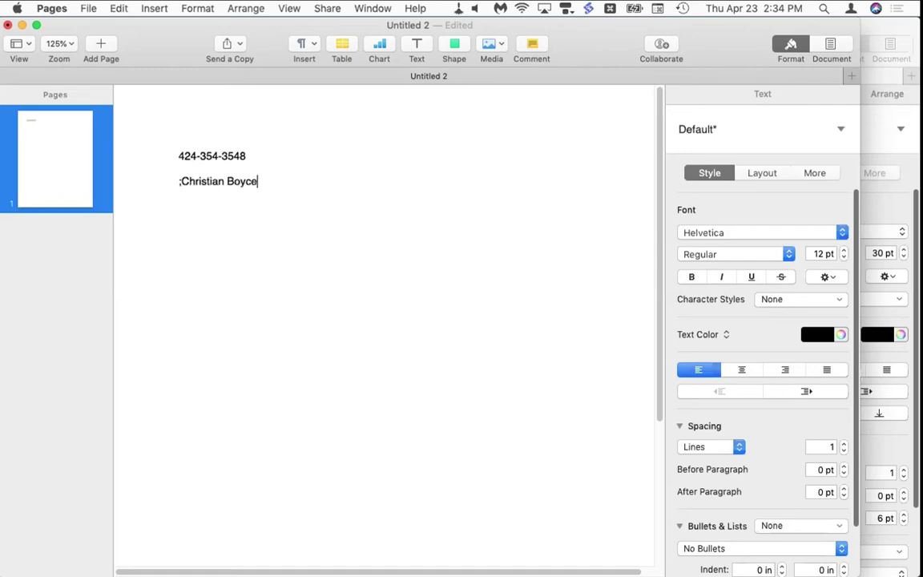
key(super+a)
key(BackSpace)
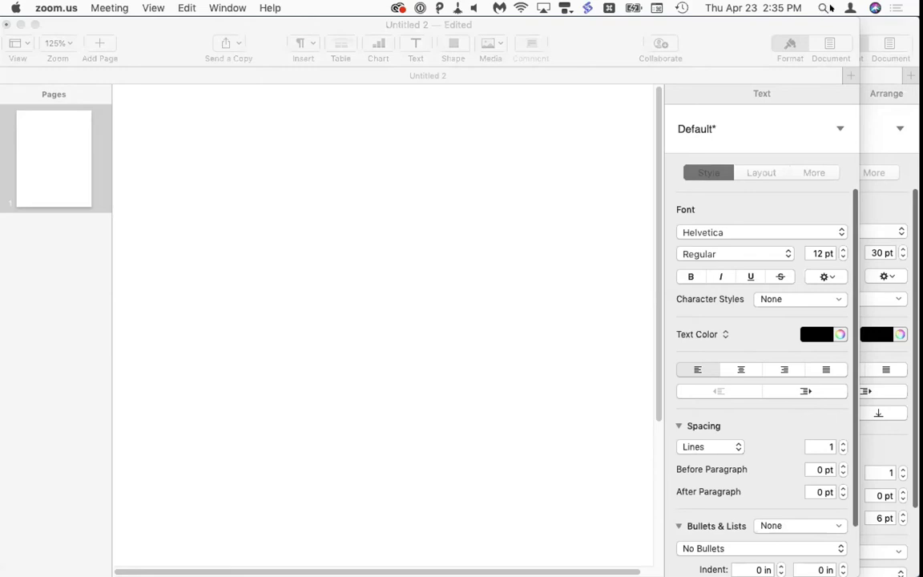
- Open an empty Spotlight Search bar from the menu bar magnifier over the blank document
click(823, 10)
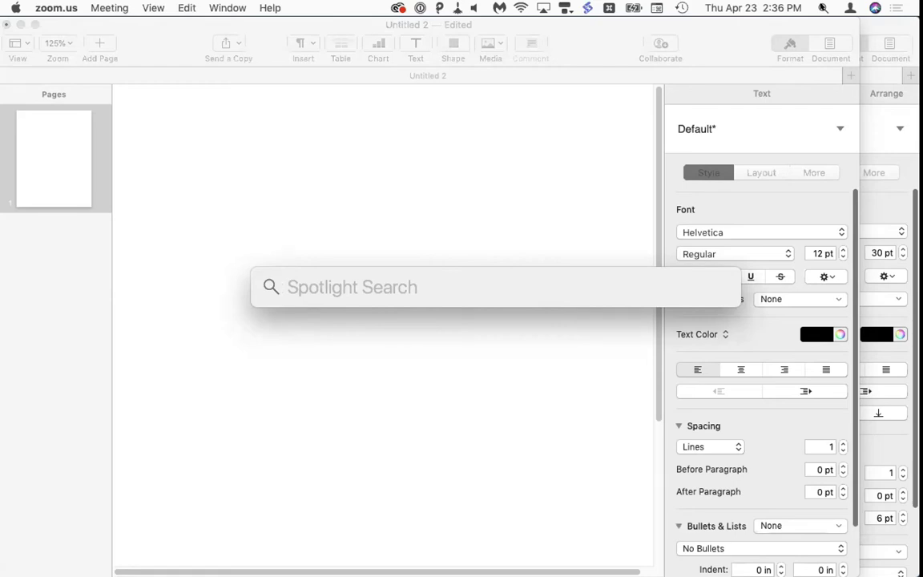
- Search Spotlight for a contact's name, browse the results, then dismiss the search
text(je)
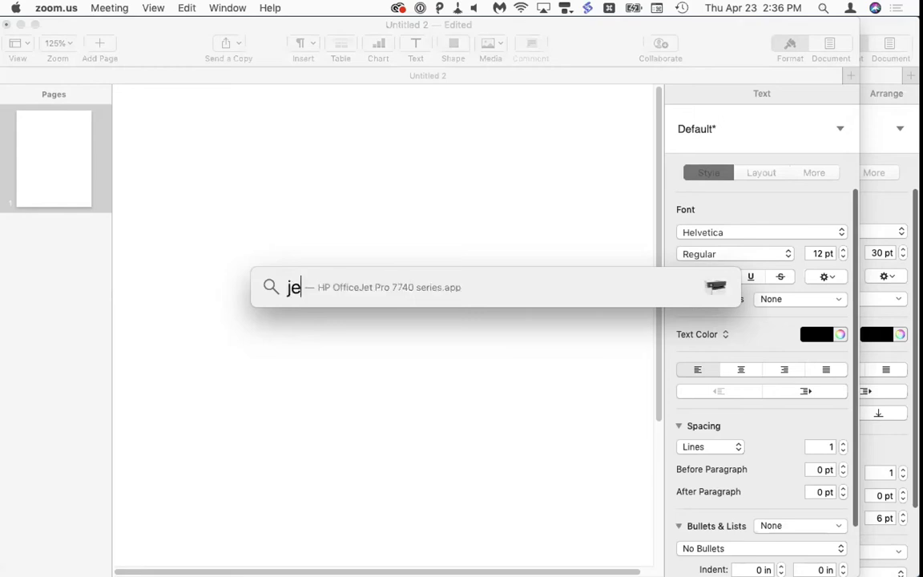
text(ff)
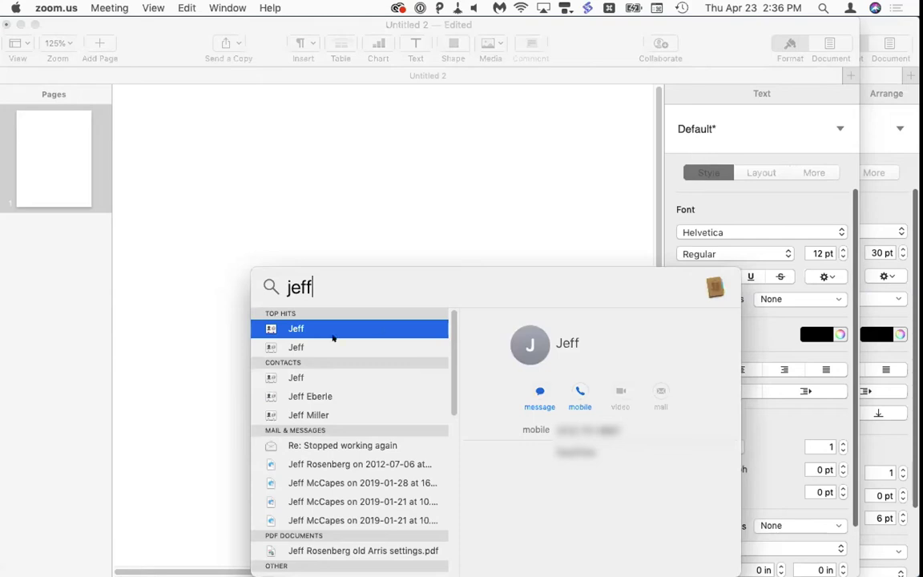
scroll(332, 339, down, 4)
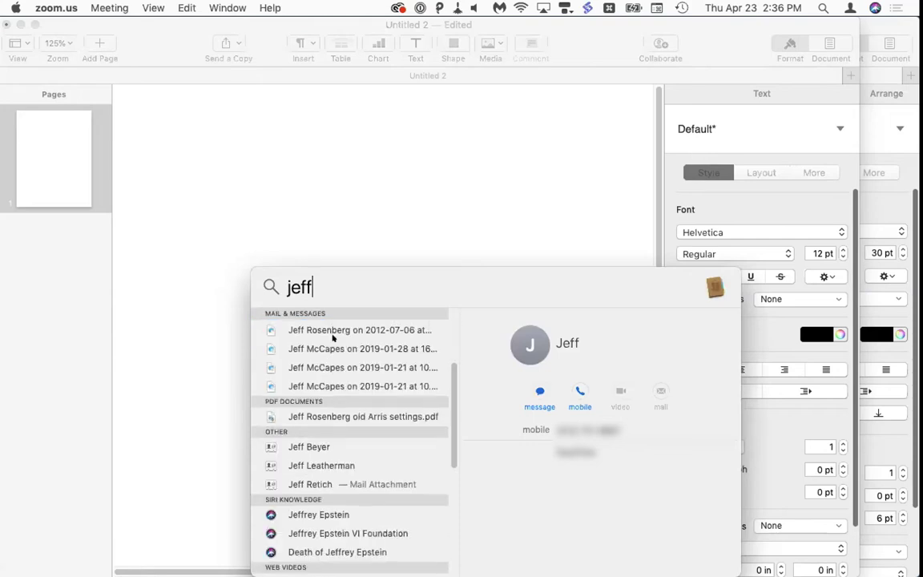
scroll(332, 338, down, 3)
scroll(332, 338, up, 4)
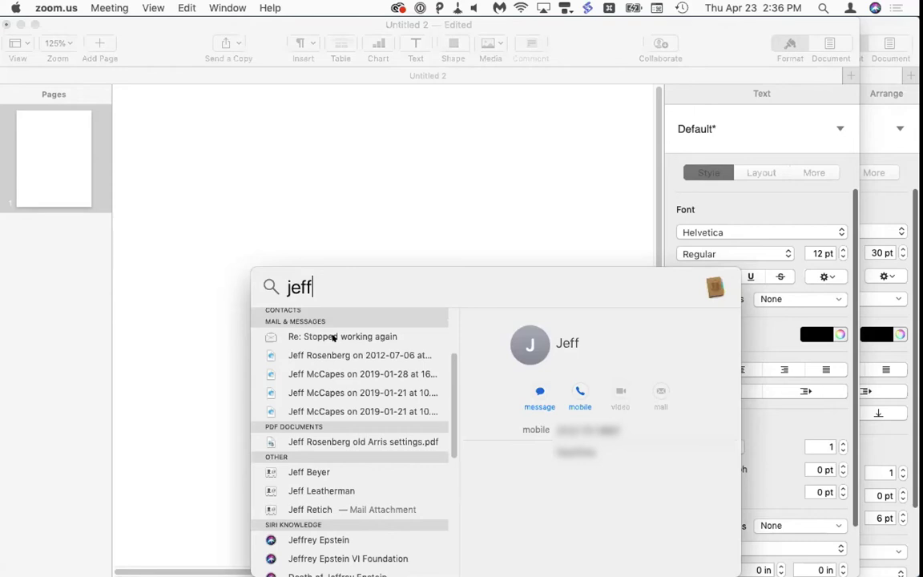
scroll(333, 338, down, 4)
scroll(332, 338, down, 2)
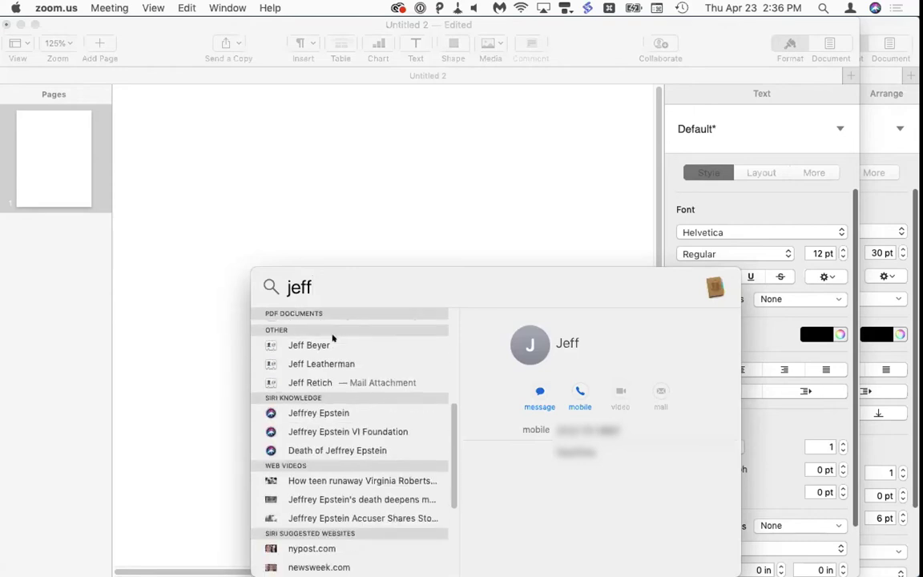
scroll(333, 338, down, 3)
scroll(333, 338, down, 1)
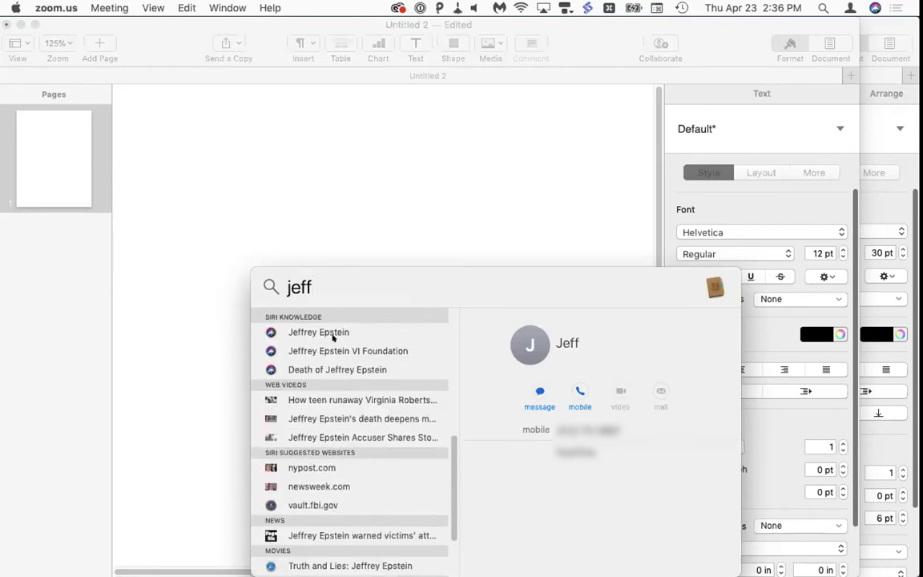
scroll(333, 338, down, 3)
scroll(333, 338, down, 2)
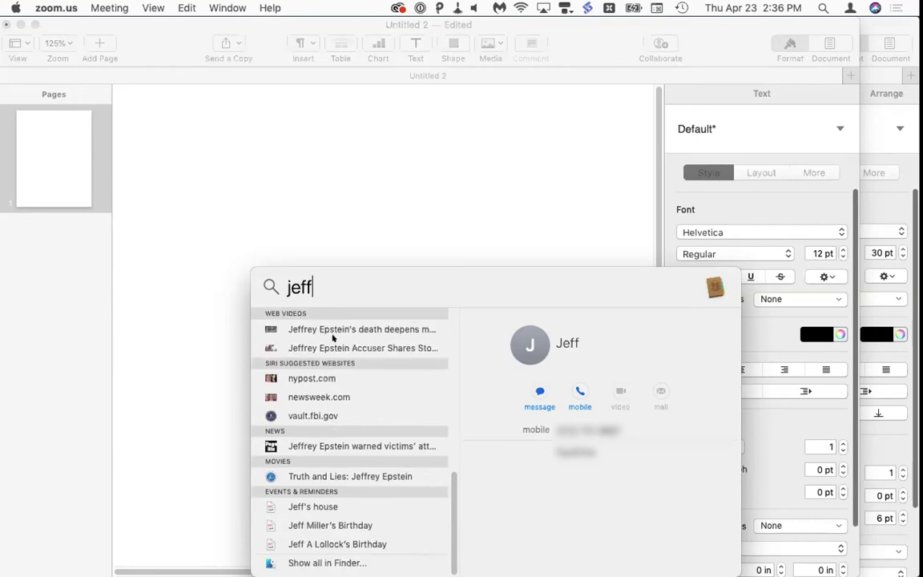
scroll(334, 335, up, 8)
scroll(343, 317, up, 3)
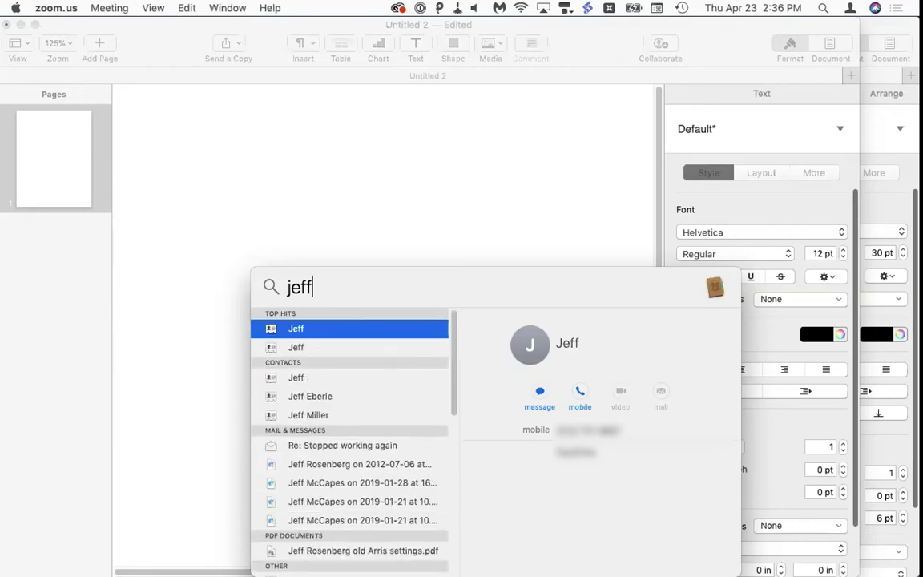
key(Escape)
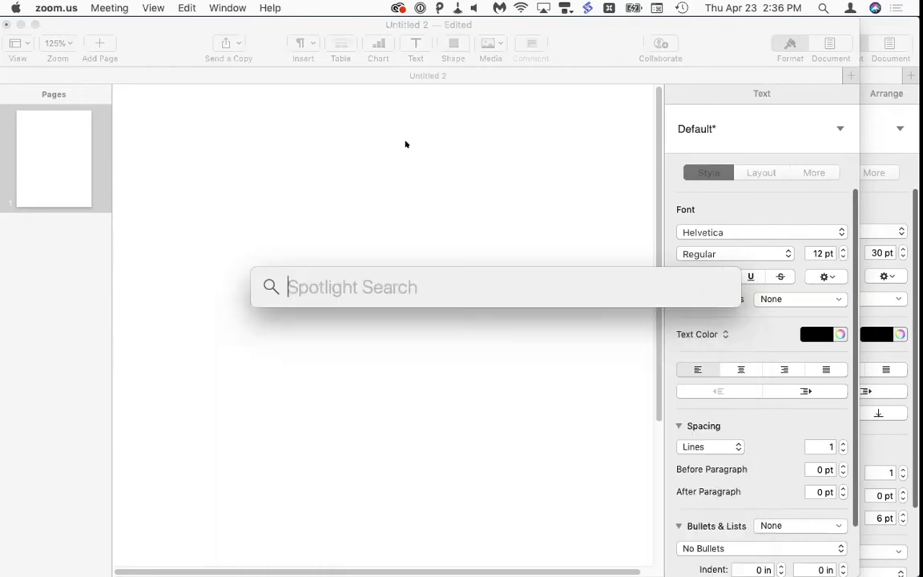
click(412, 169)
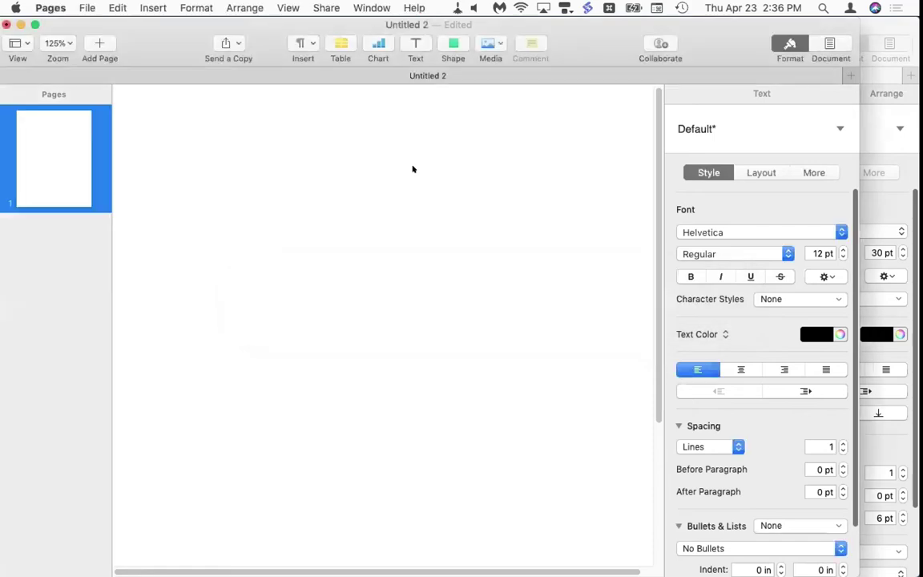
- Repeat the contact search in Spotlight, step down the results, and return to the Pages document
click(823, 8)
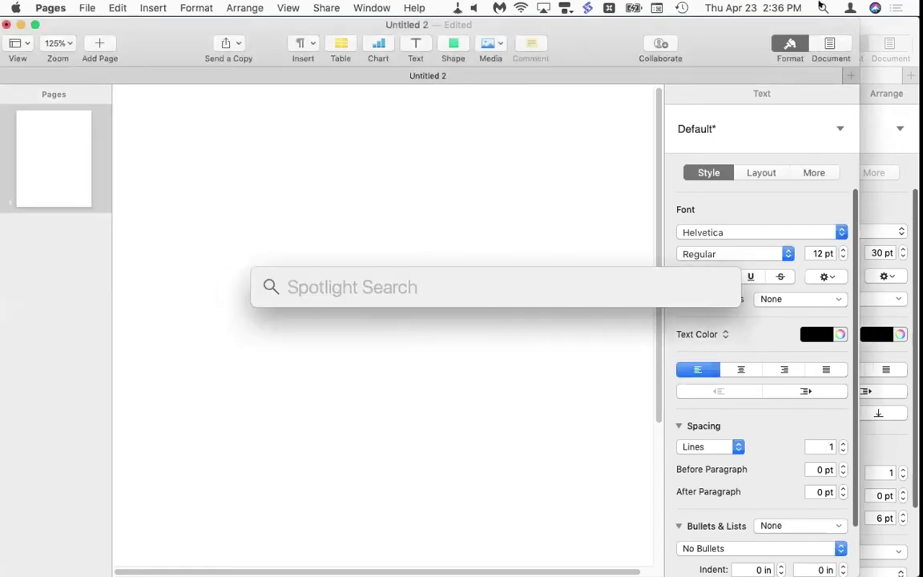
text(jeff)
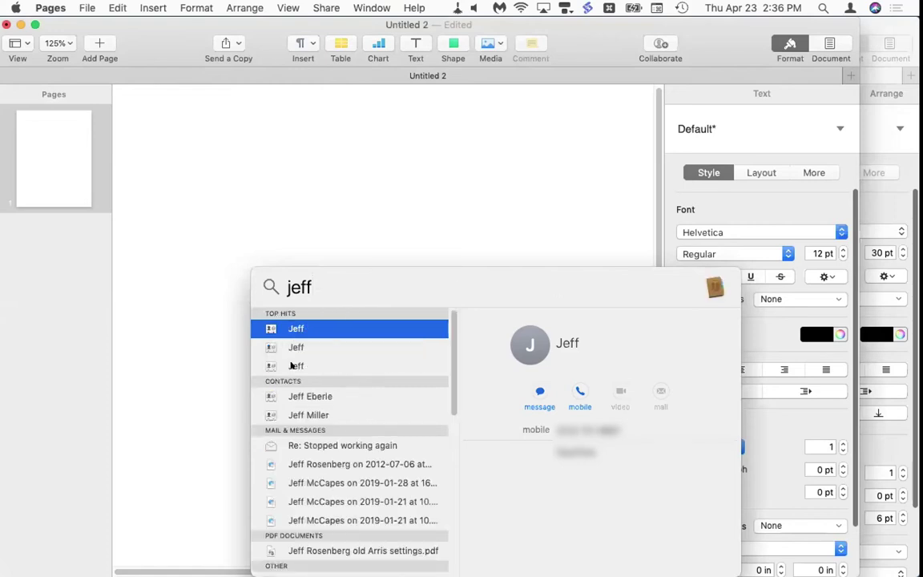
key(Down)
key(Down)
key(Down)
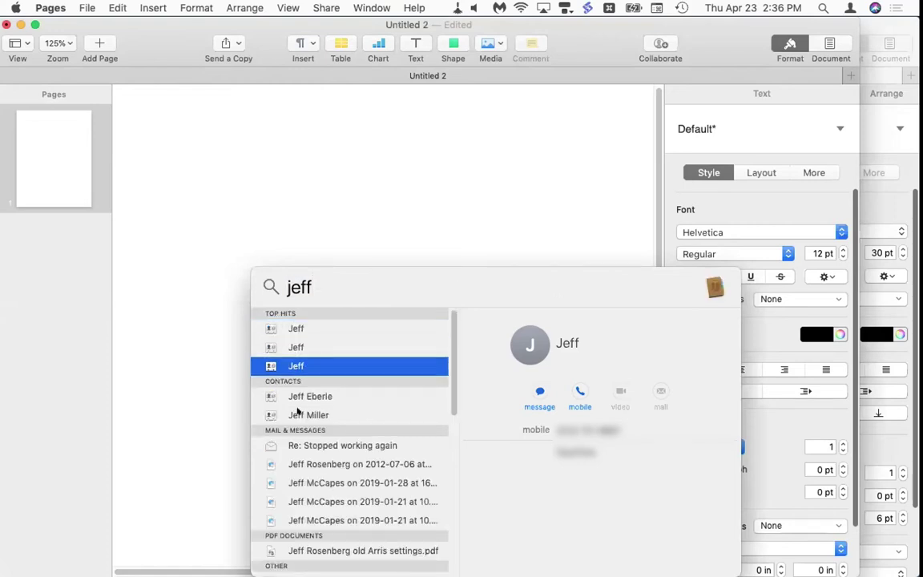
key(Down)
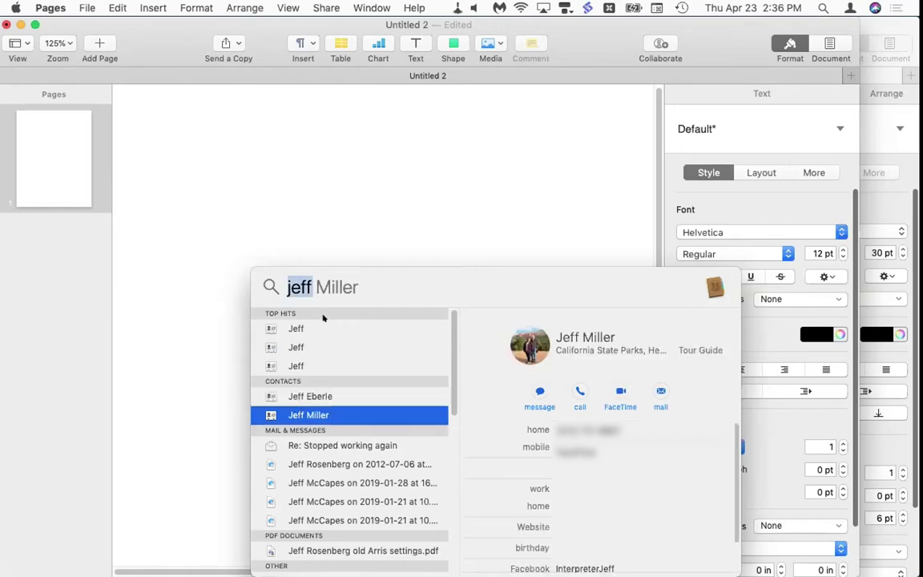
click(417, 212)
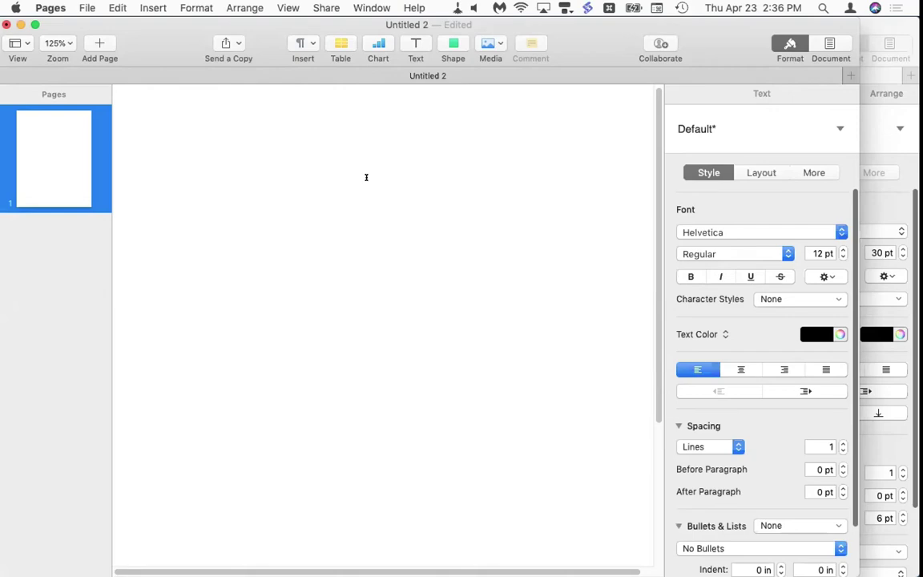
key(super+Tab)
key(super+Tab)
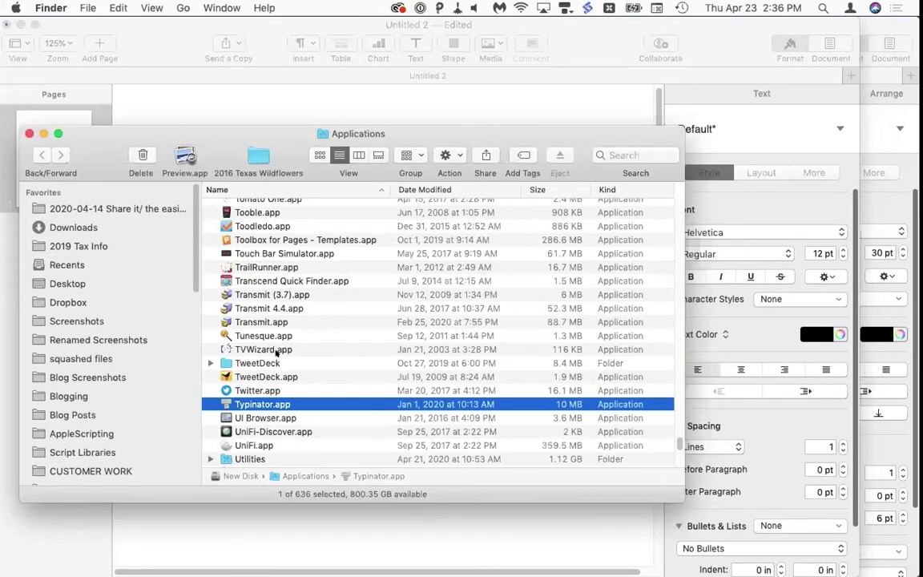
key(a)
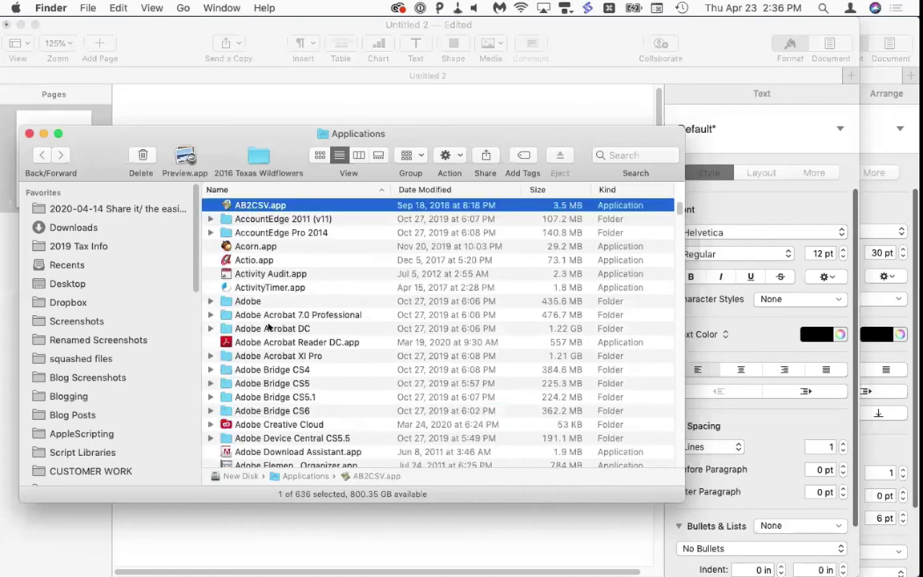
scroll(270, 327, down, 5)
scroll(270, 327, down, 5)
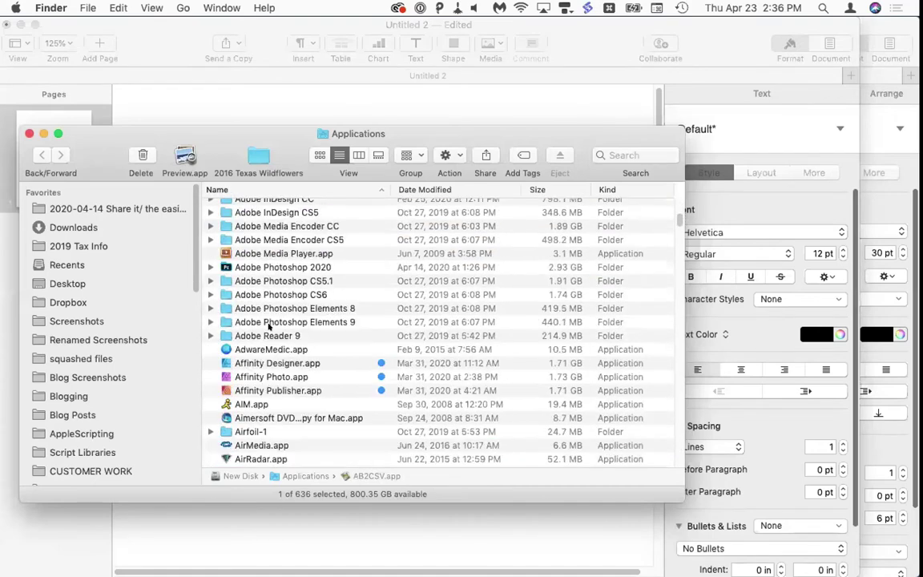
scroll(269, 327, down, 4)
click(268, 321)
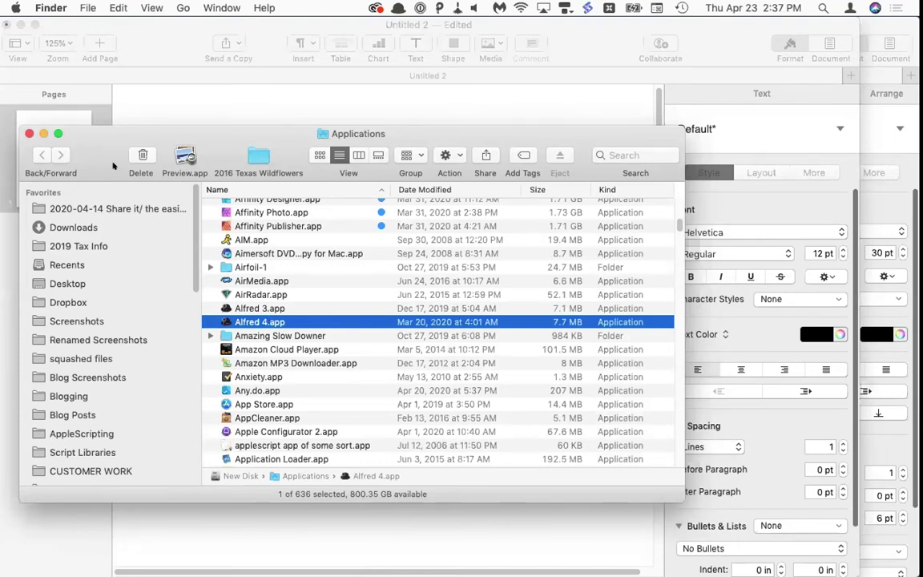
click(26, 133)
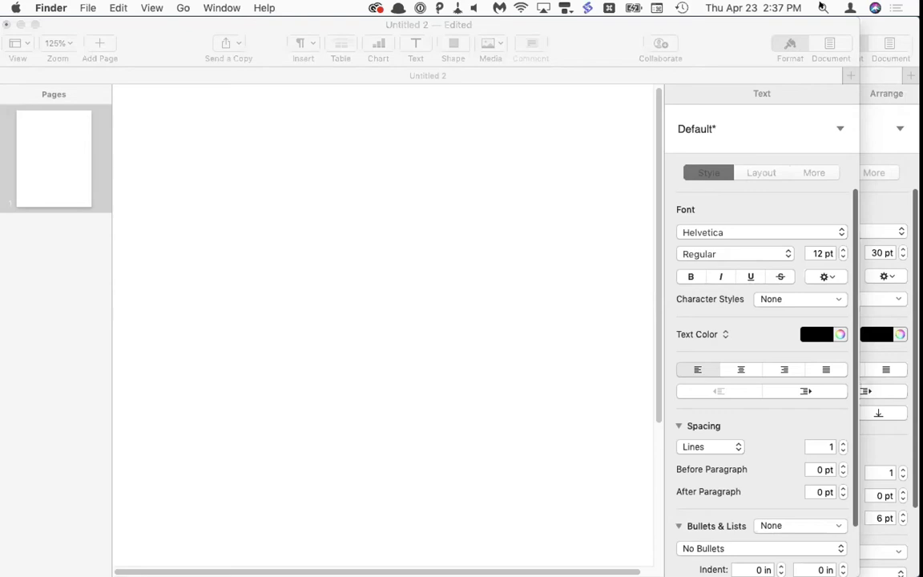
click(823, 8)
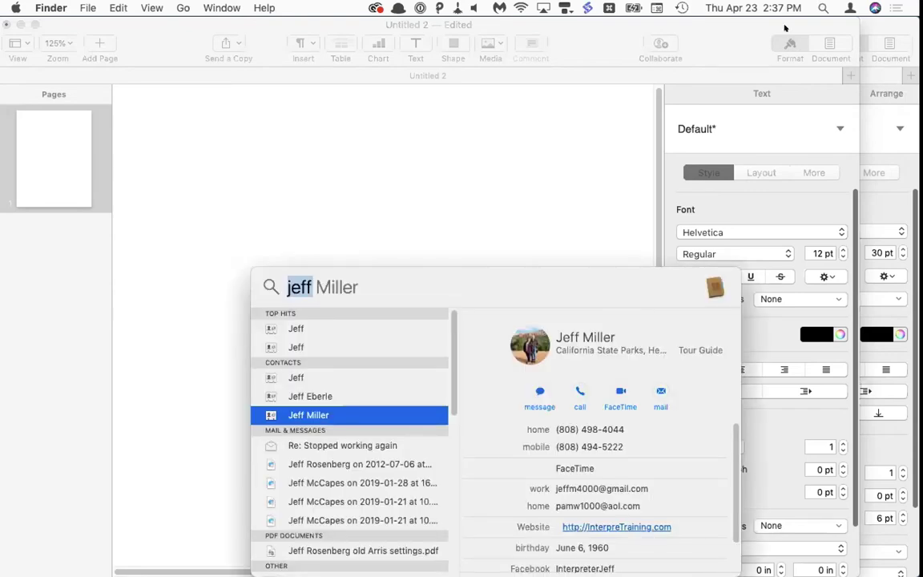
click(552, 156)
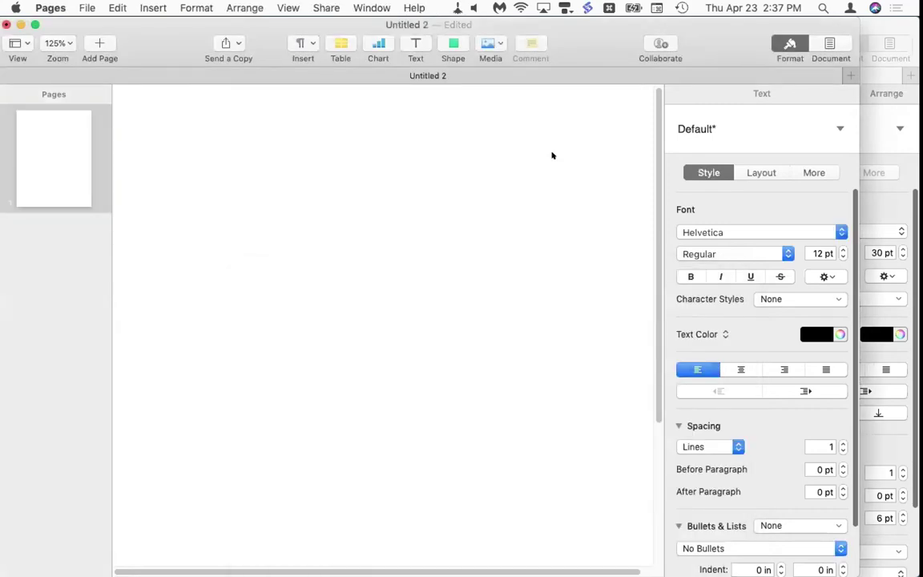
key(super+space)
key(super+space)
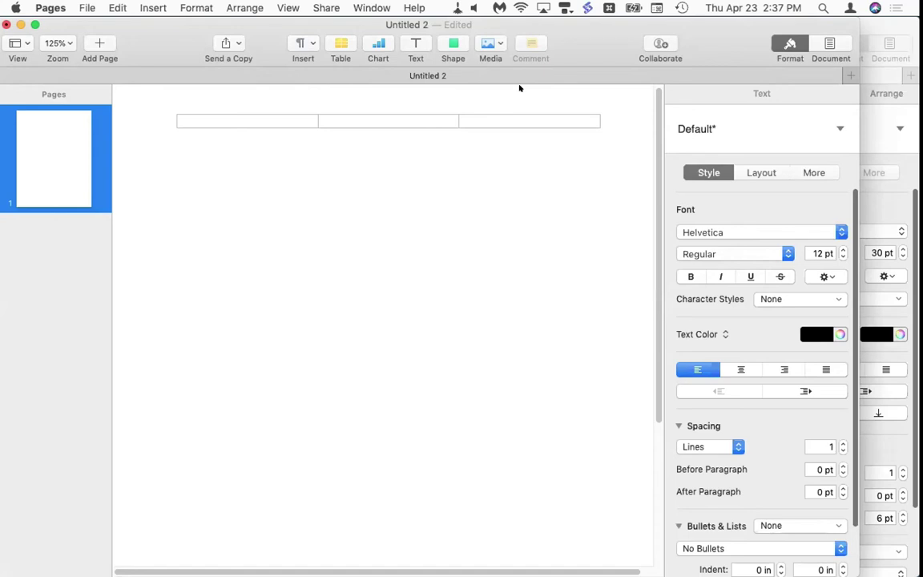
key(super+Tab)
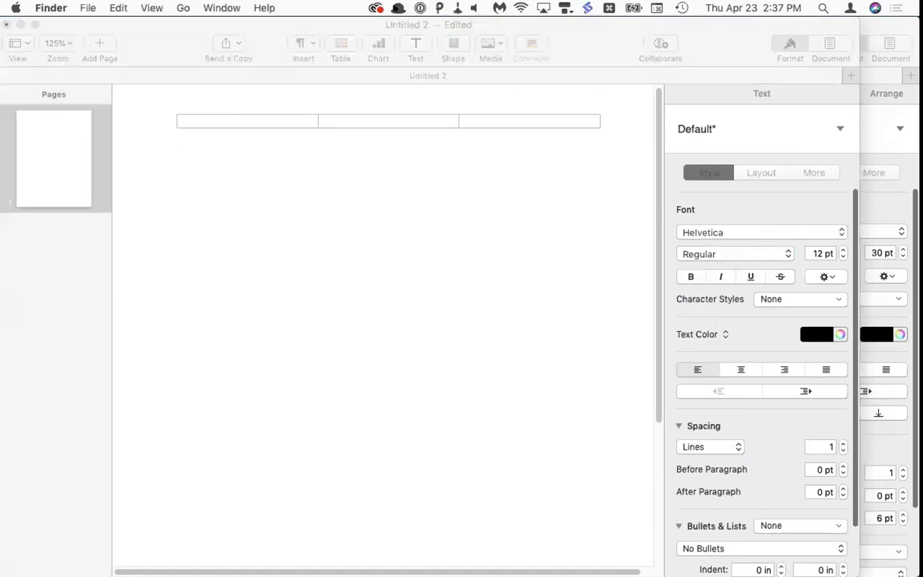
- Open Alfred Preferences from the menu bar, view General, then close it and return to Pages
click(397, 8)
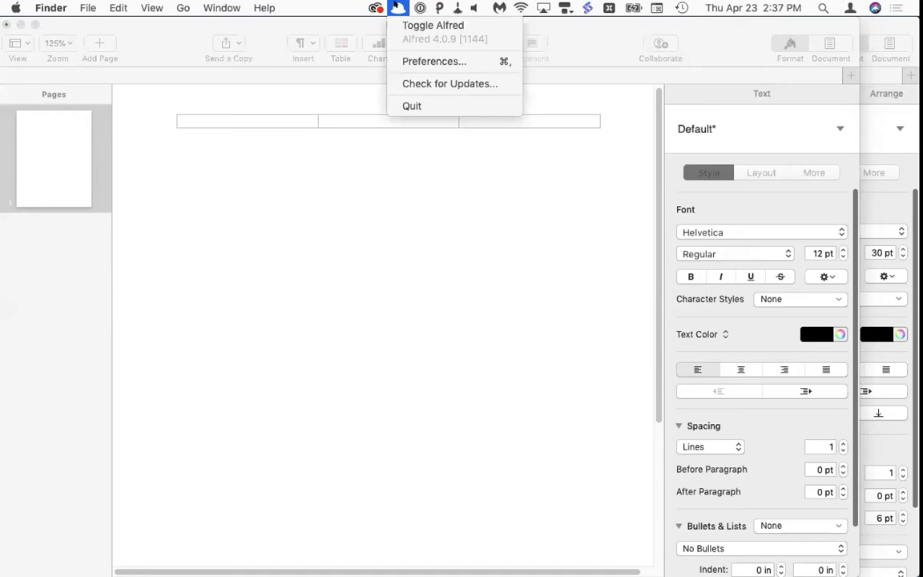
click(395, 6)
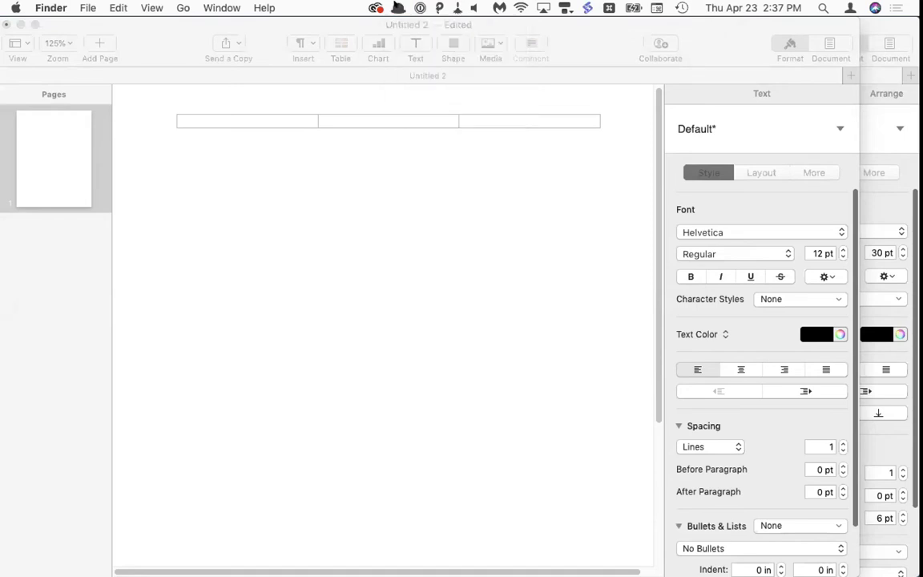
click(398, 8)
click(433, 60)
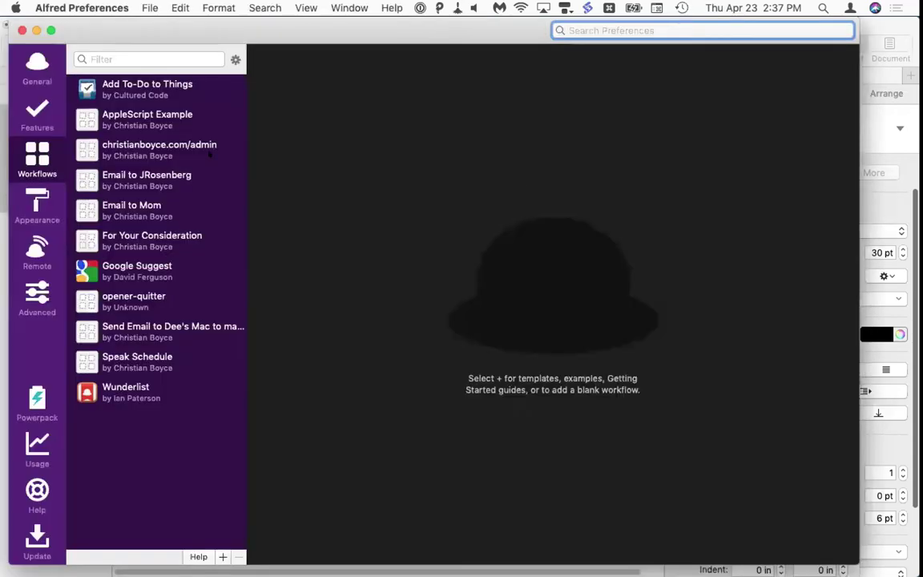
click(37, 65)
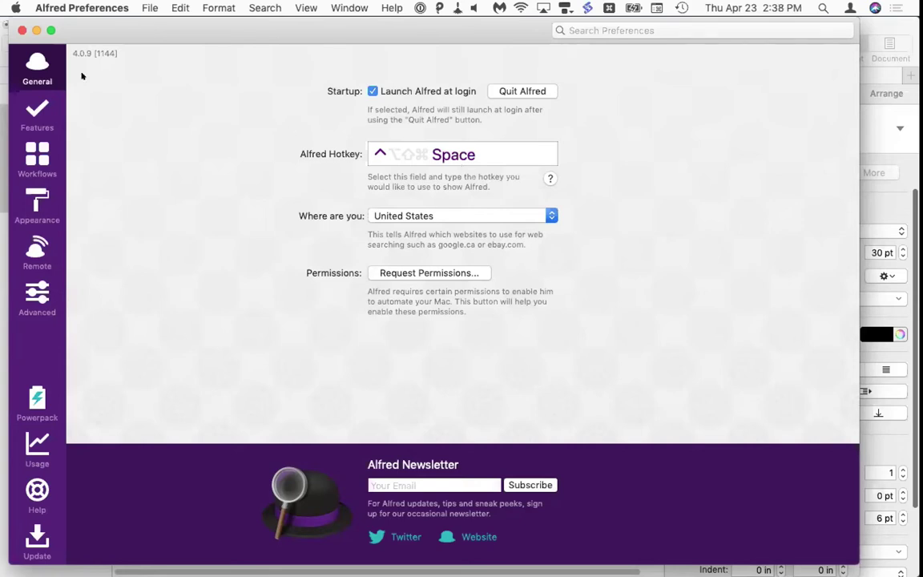
click(20, 29)
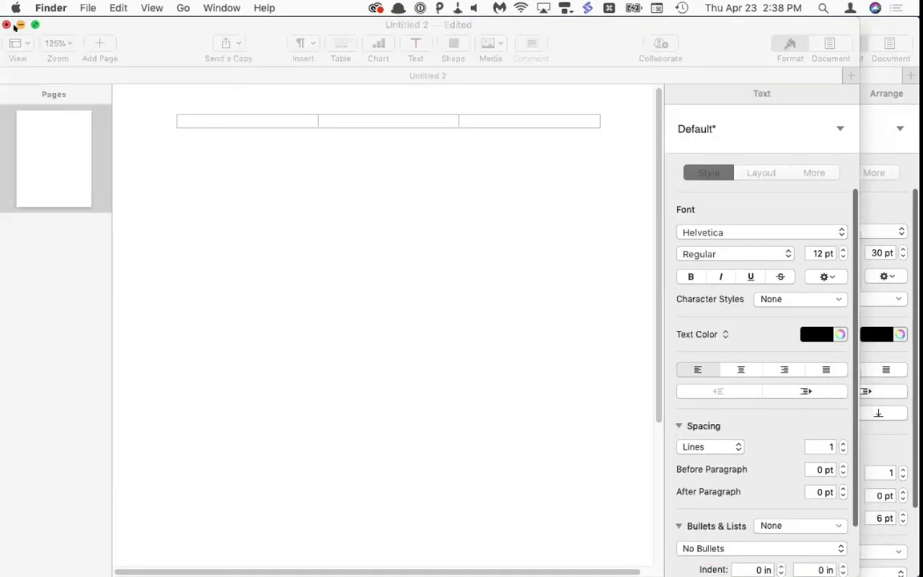
click(182, 154)
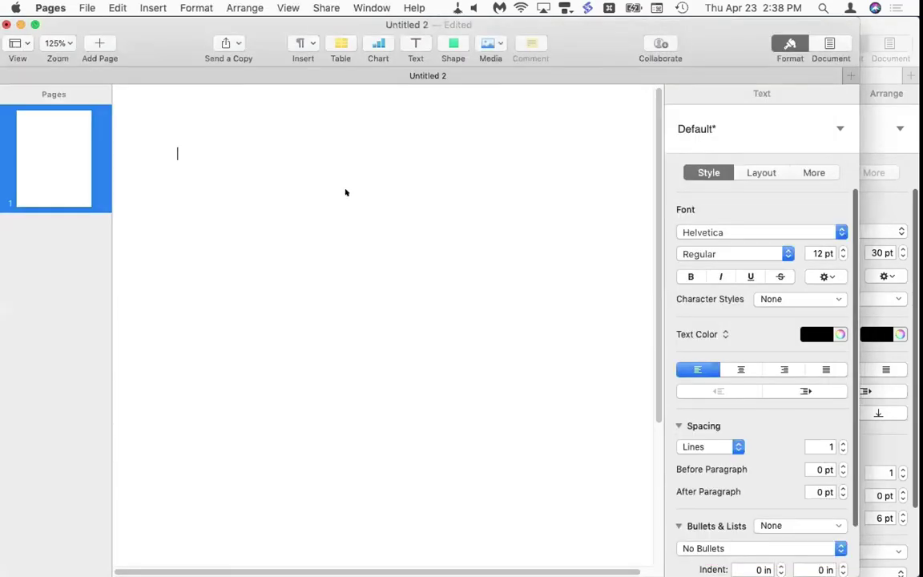
- Find a contact by name in Alfred, open it in Contacts, then leave Contacts for Pages
key(super+space)
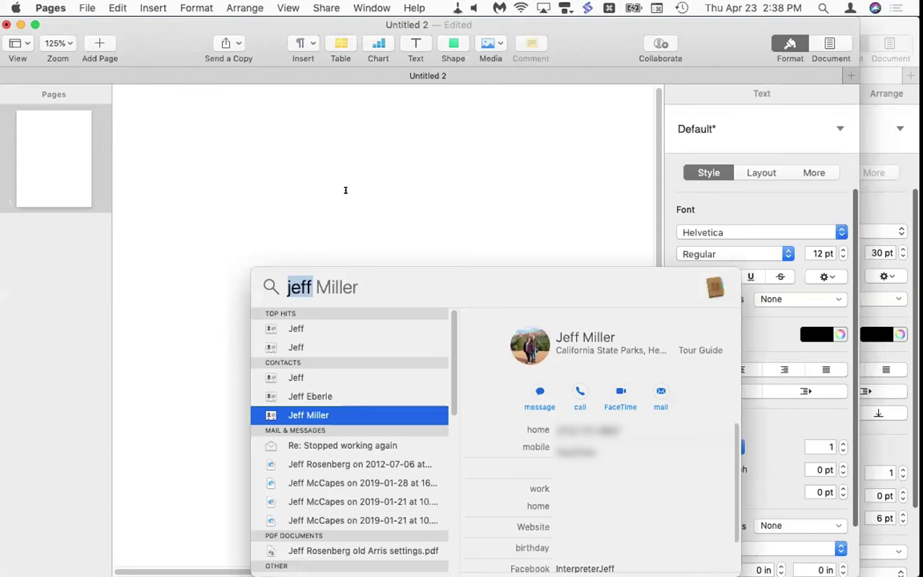
text(`)
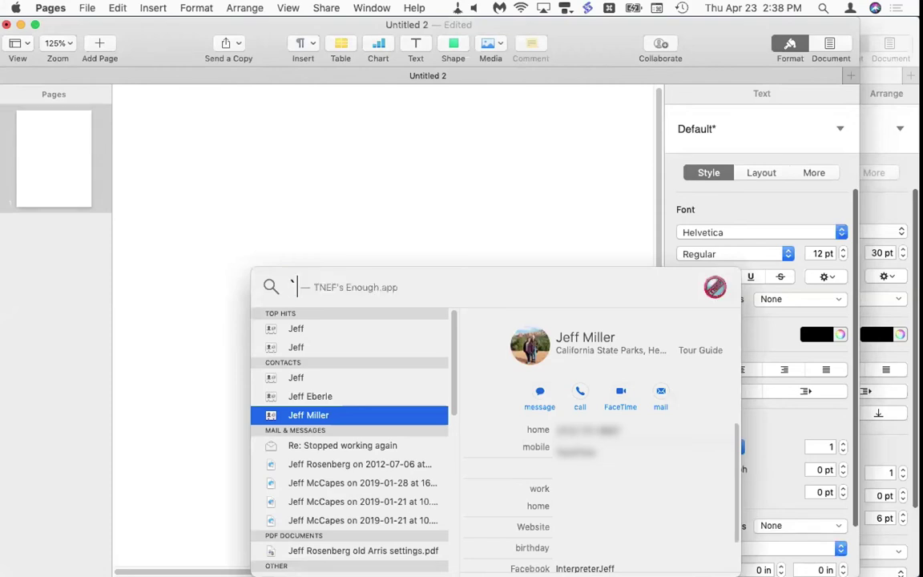
key(Escape)
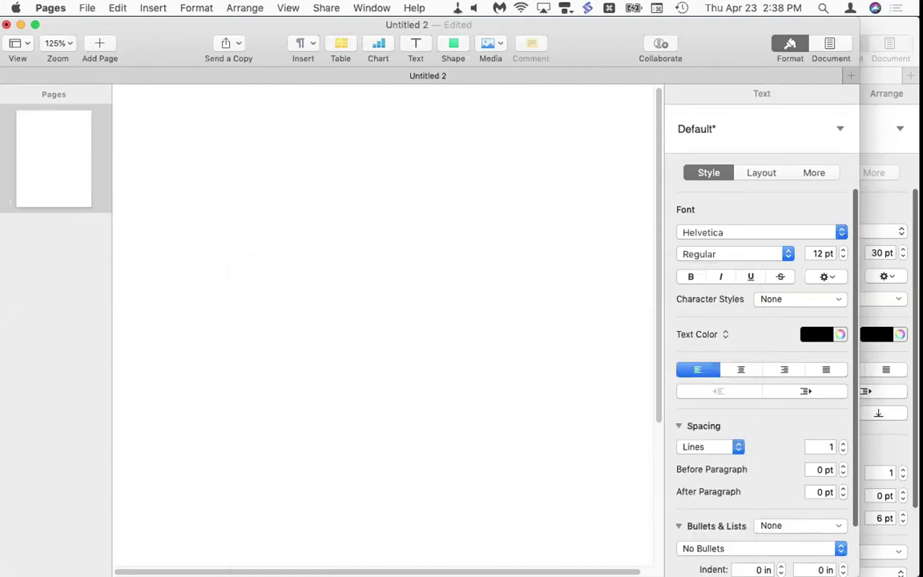
key(alt+space)
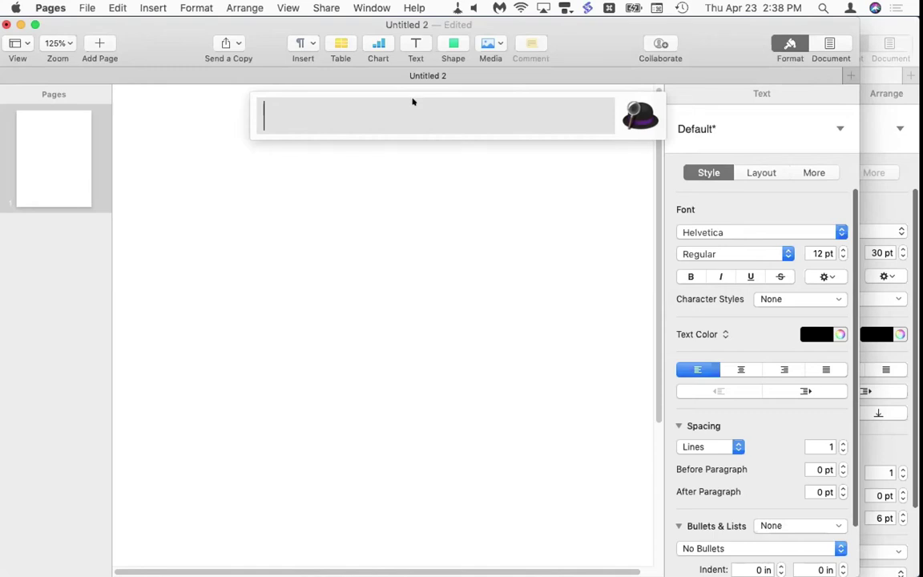
text(jeff)
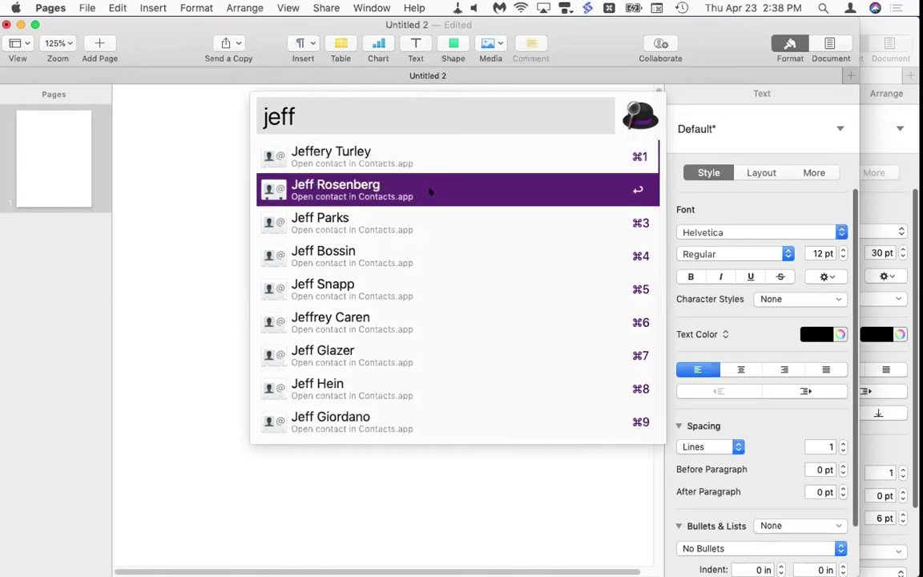
scroll(430, 191, down, 2)
scroll(430, 191, down, 1)
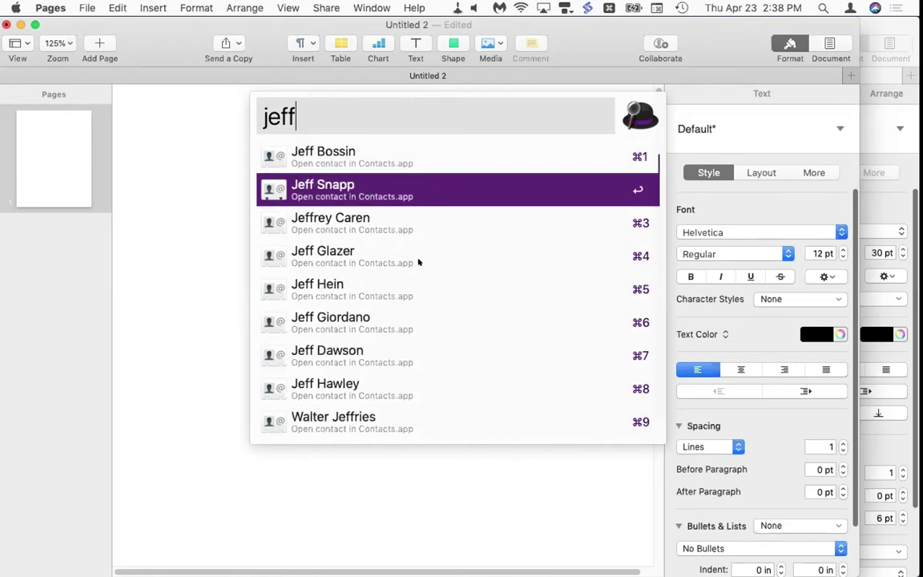
click(438, 354)
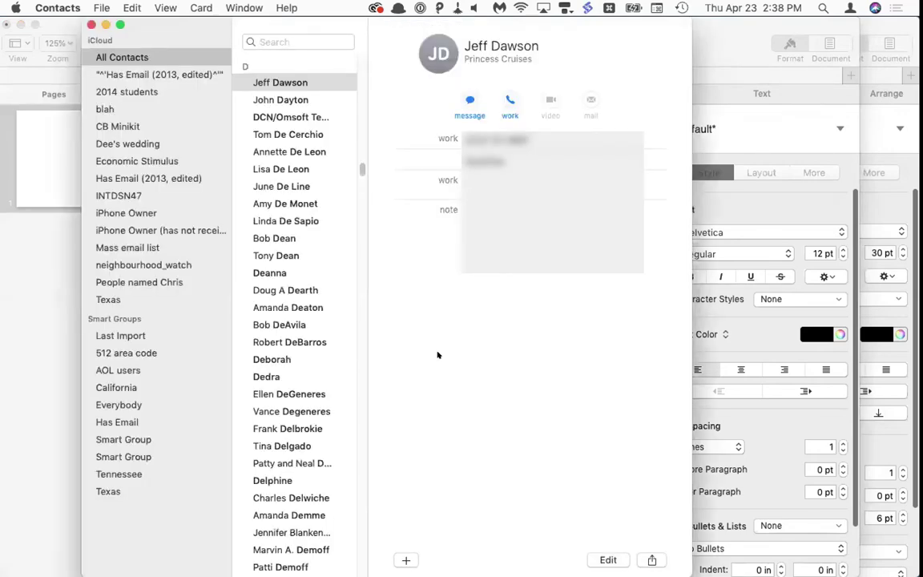
key(super+q)
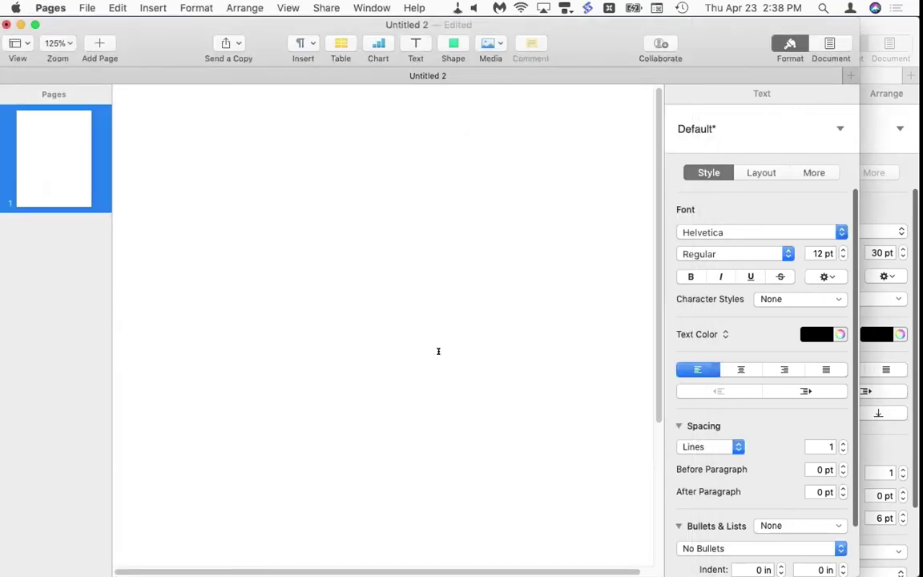
- Open two more matching contacts through Alfred, then hide the Contacts window
key(alt+space)
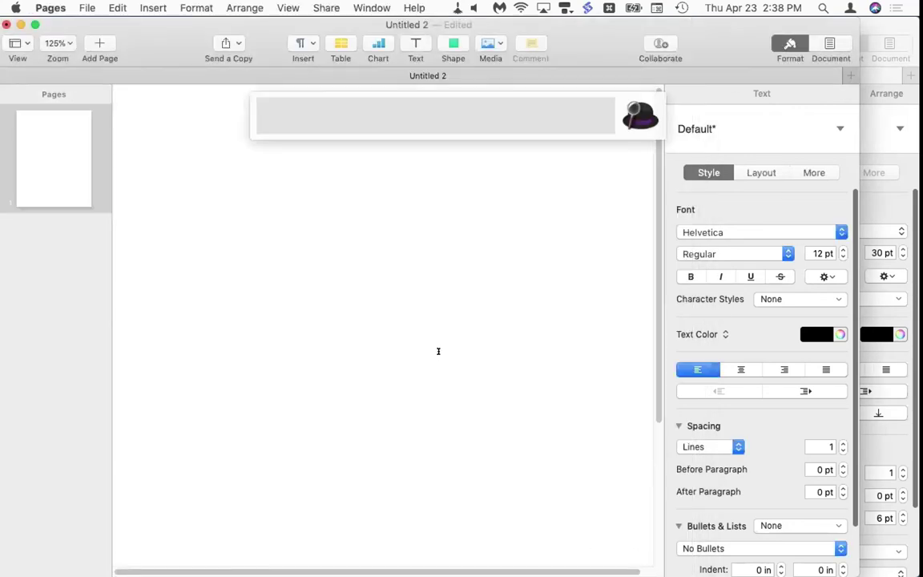
text(jef)
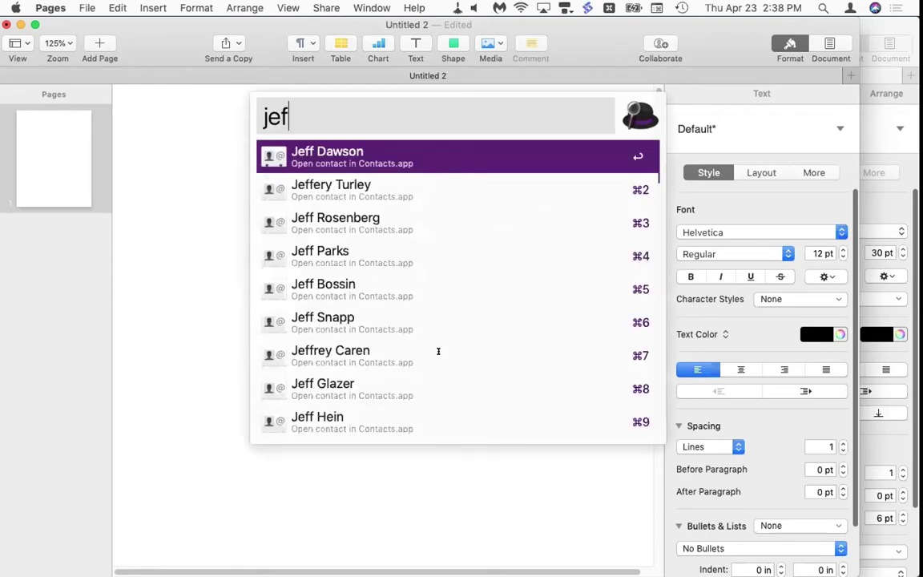
key(Down)
key(Down)
key(Down)
key(Down)
key(Down)
click(345, 157)
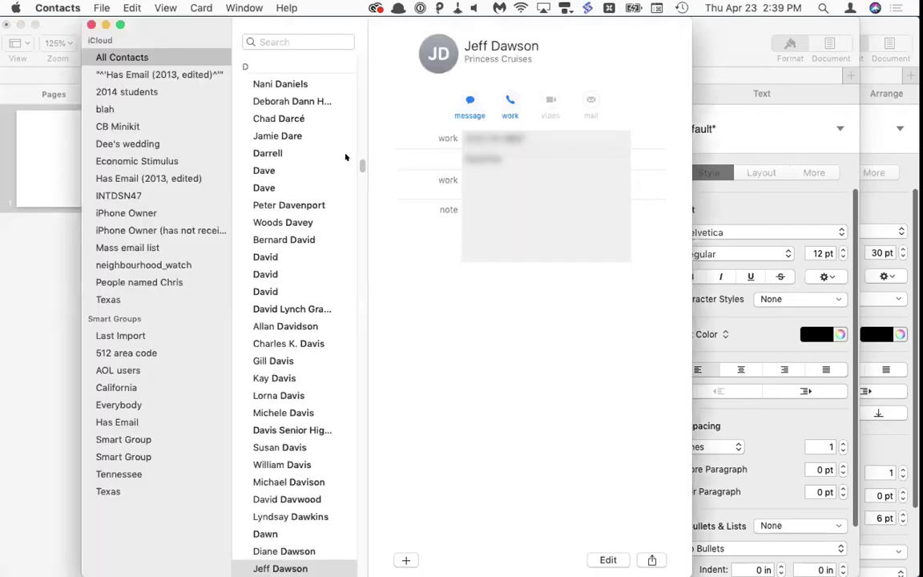
key(alt+space)
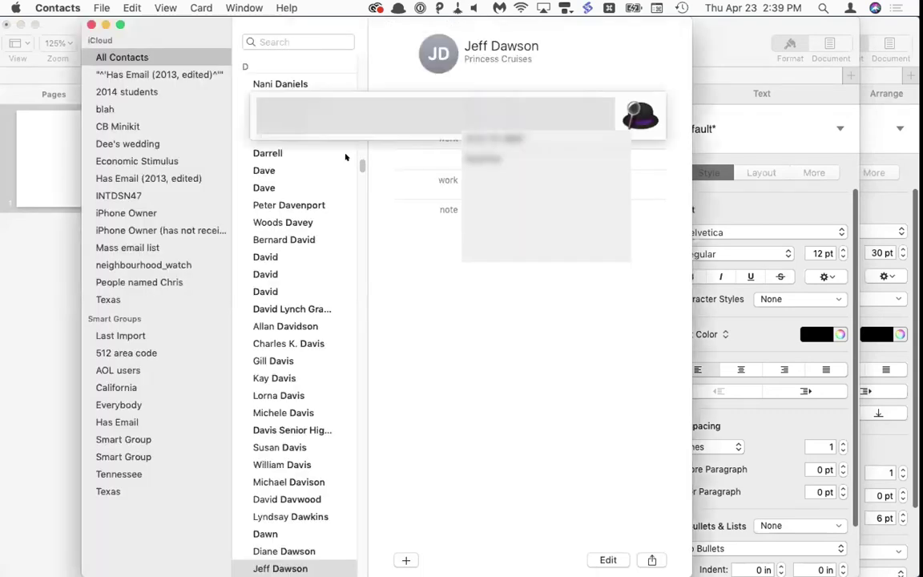
text(jeff)
key(Down)
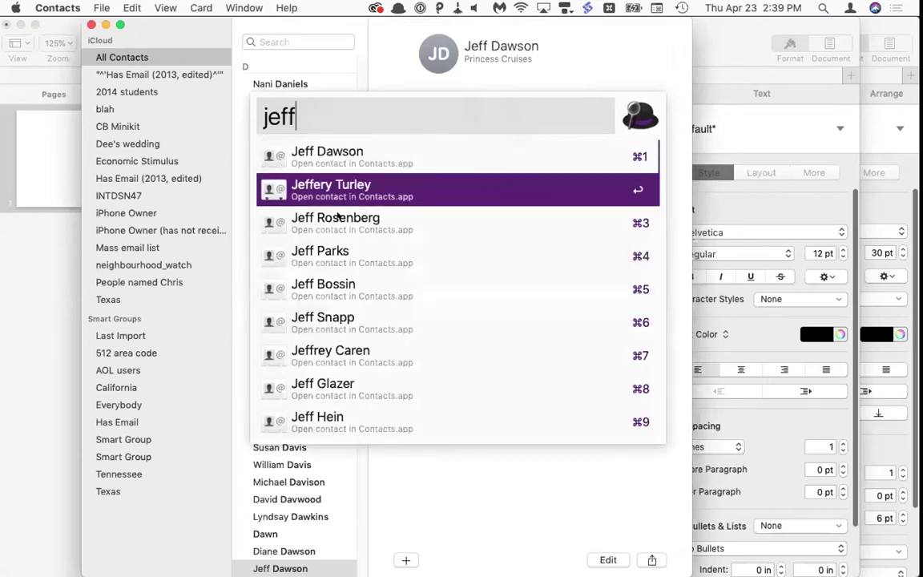
key(Return)
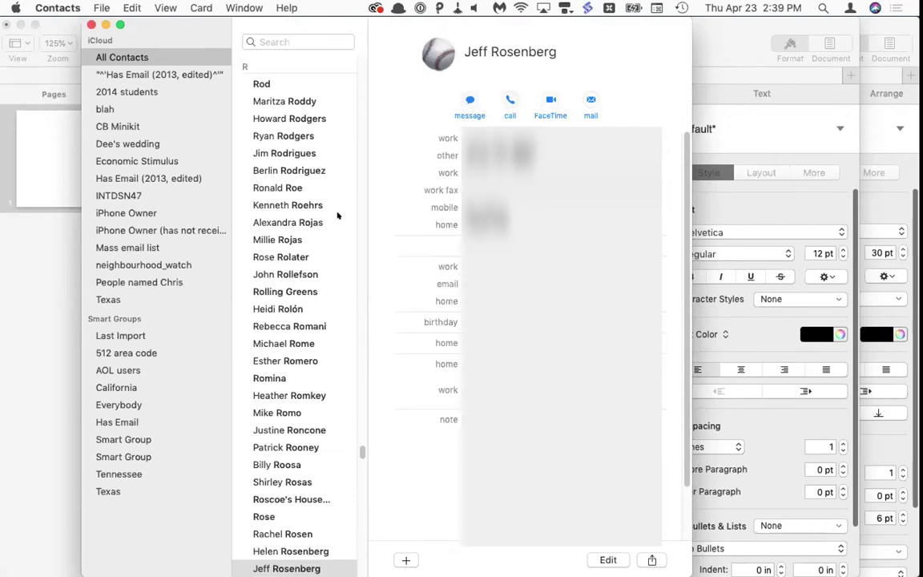
key(super+h)
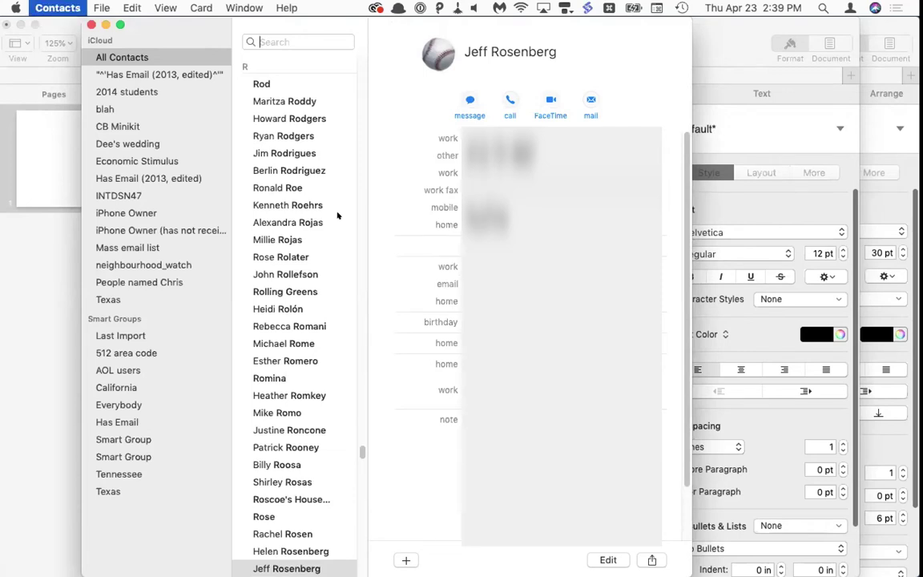
- Open the top matching contact via Alfred, then search Alfred for another contact's first name
key(alt+space)
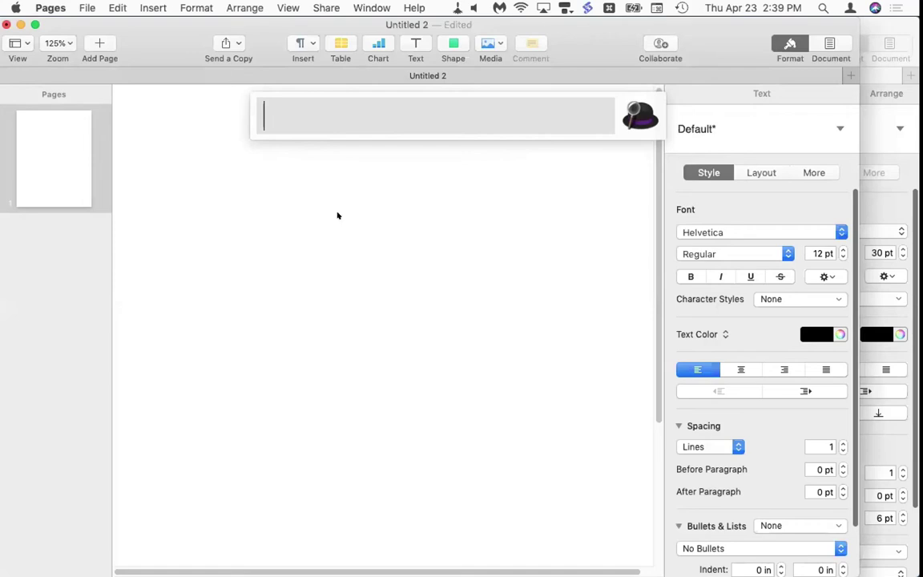
text(jeff)
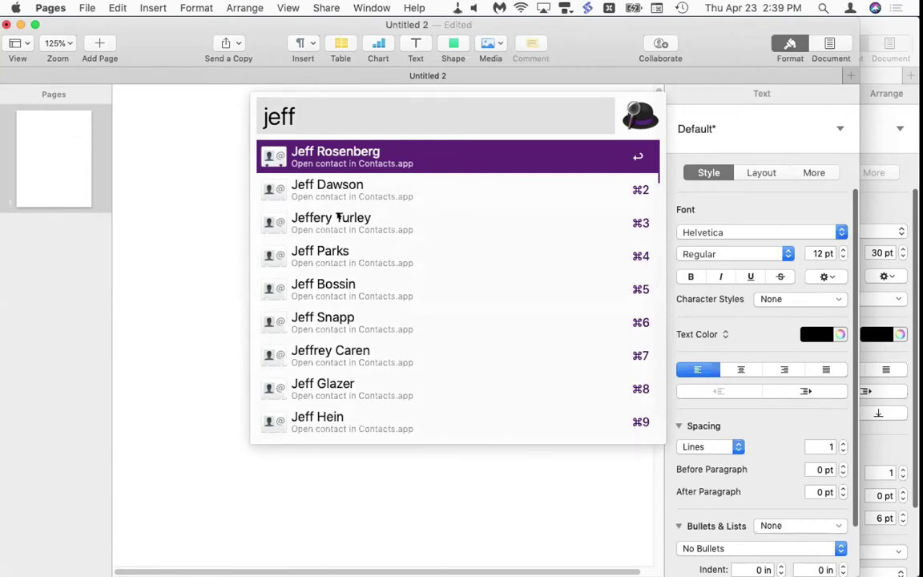
key(Return)
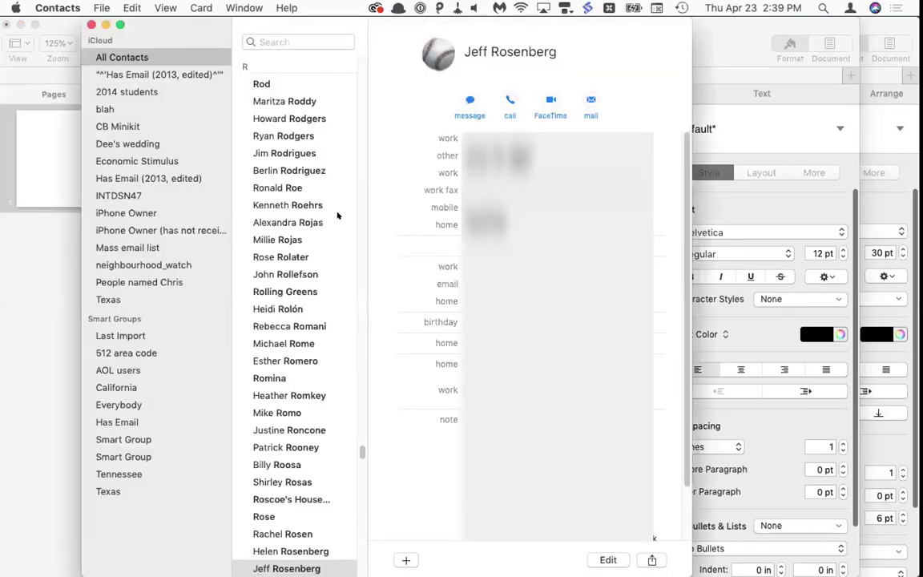
key(alt+space)
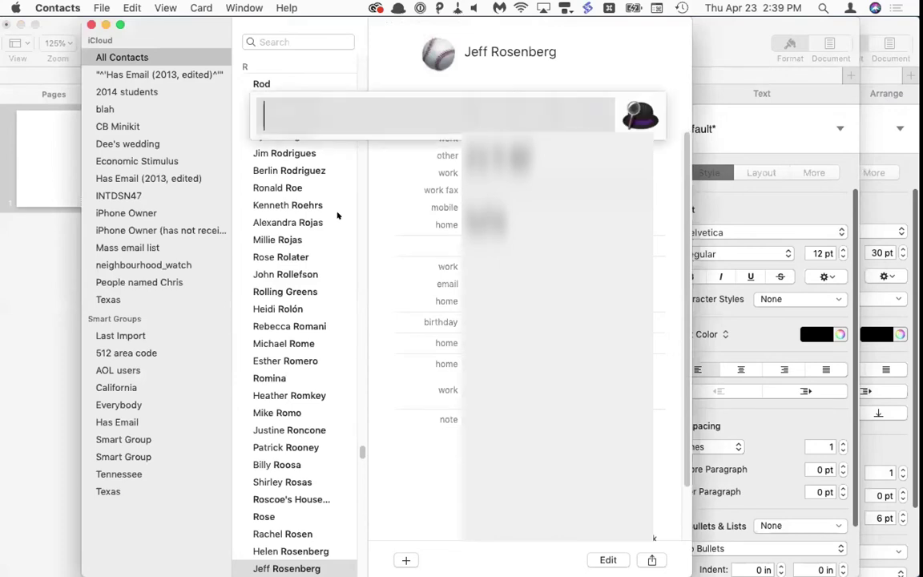
text(joe)
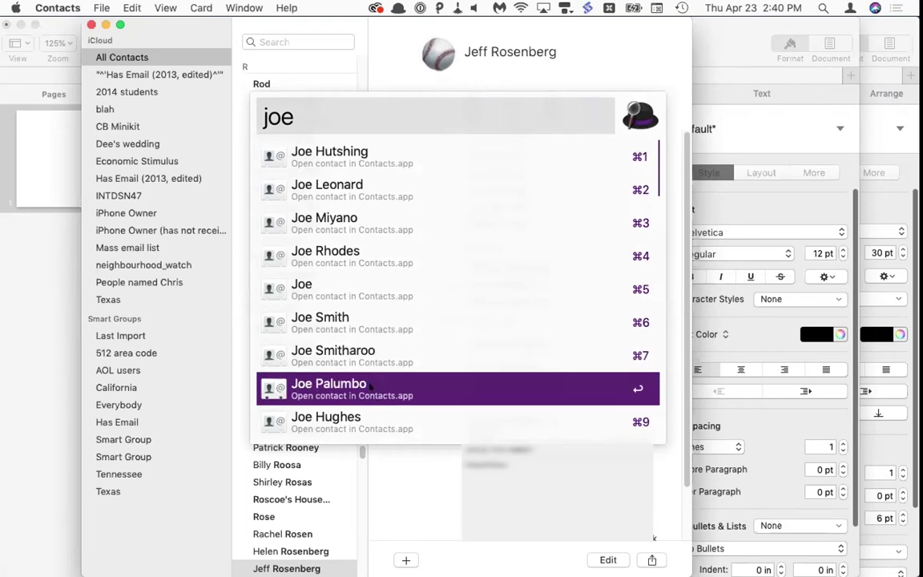
- Open the other contact's card from Alfred's results, reopen it via Alfred, then hide Contacts
click(370, 387)
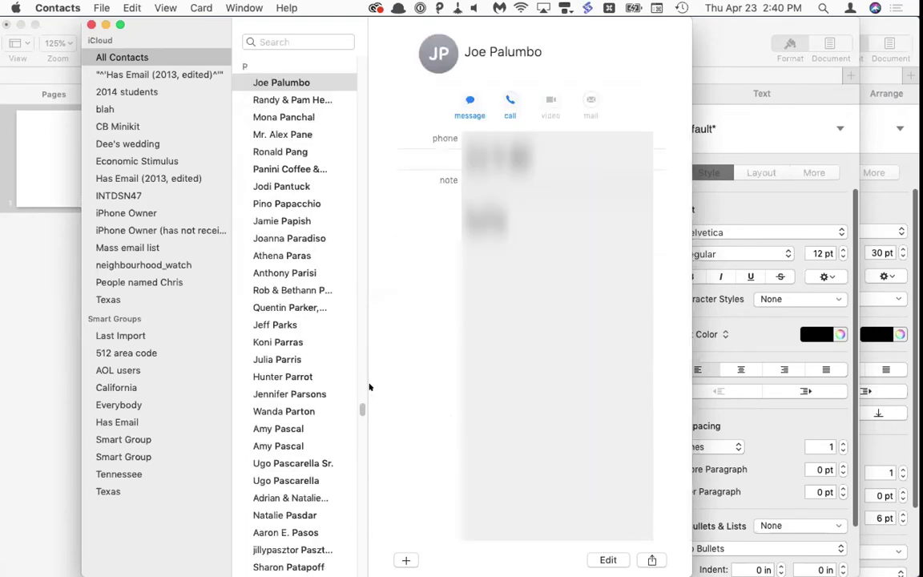
key(alt+space)
text(j)
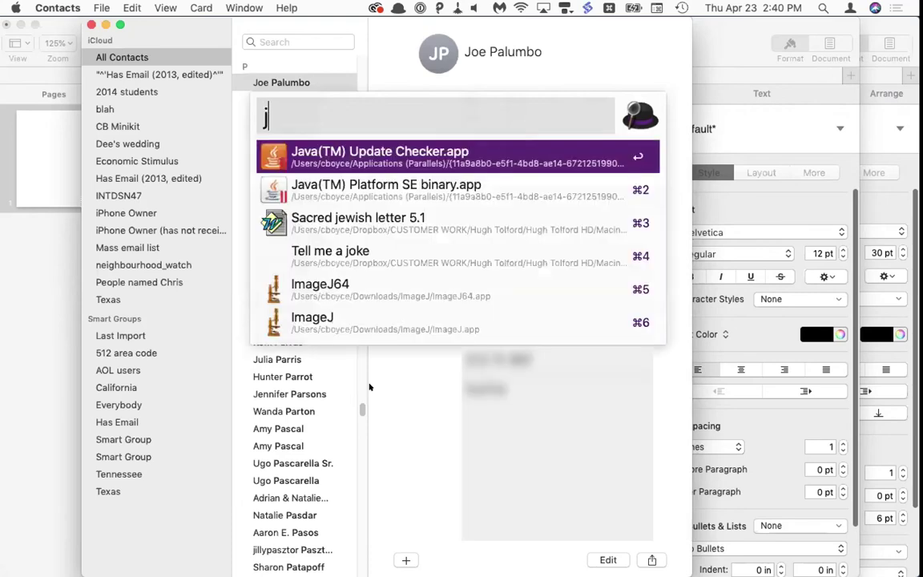
text(oe)
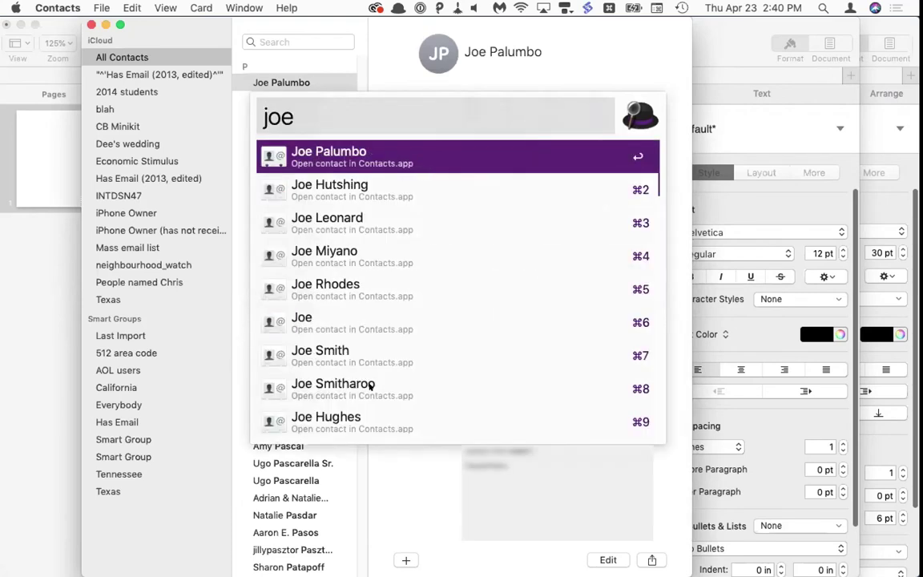
key(Return)
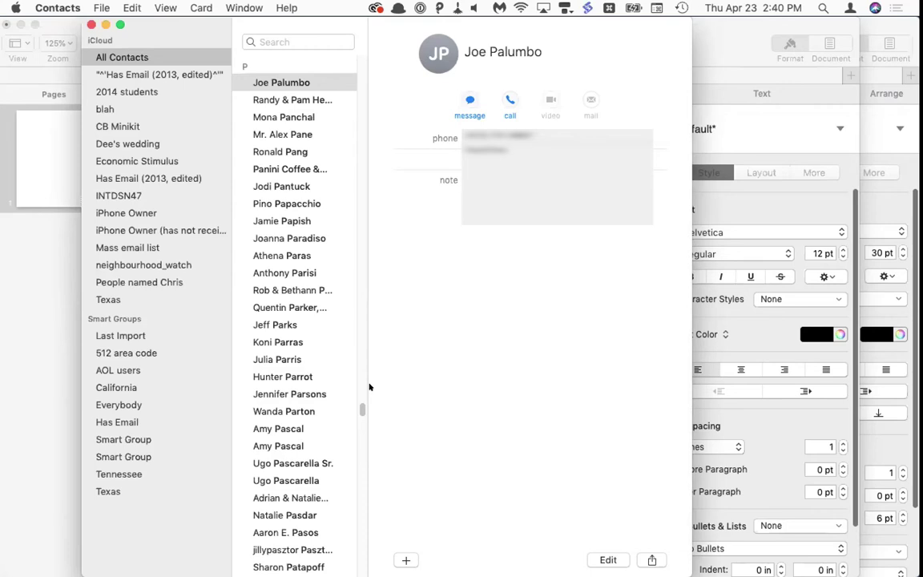
key(super+q)
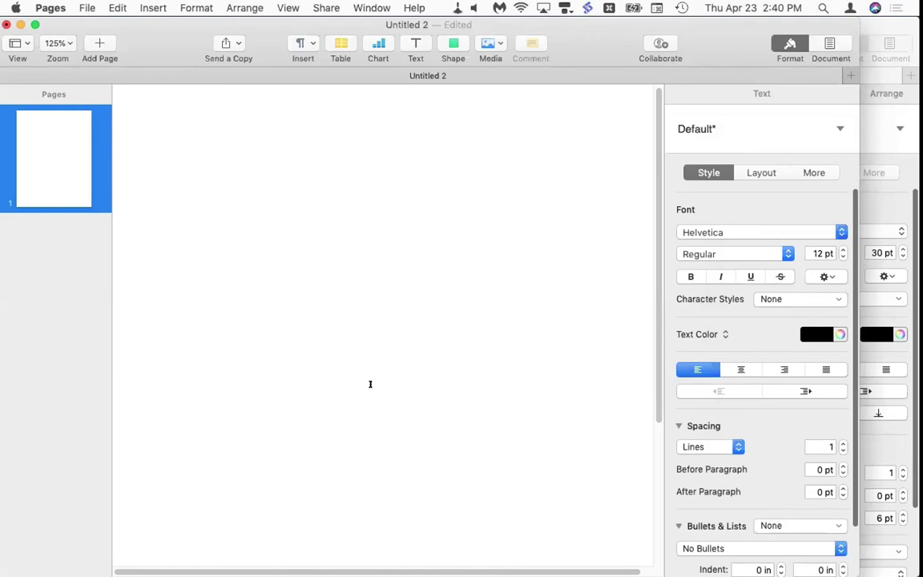
key(alt+space)
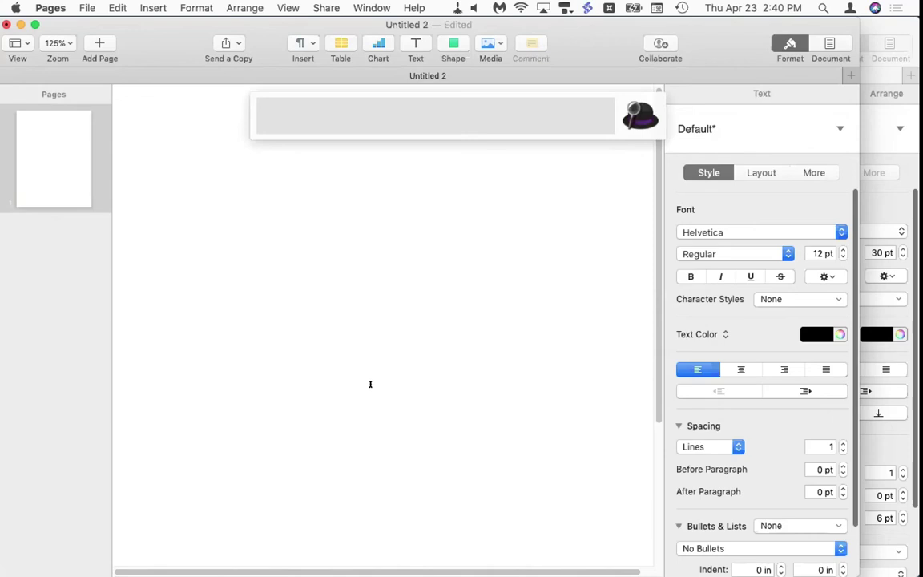
text(cal)
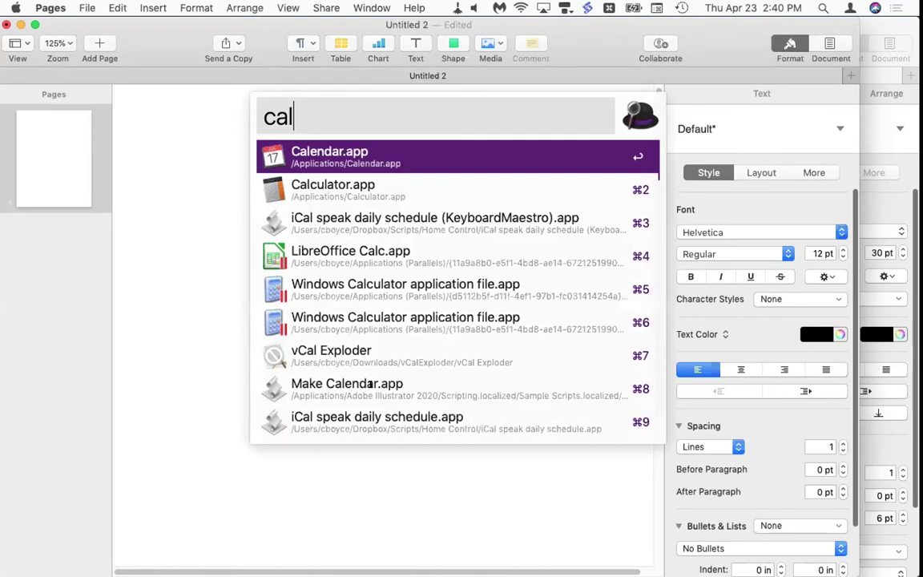
text(c)
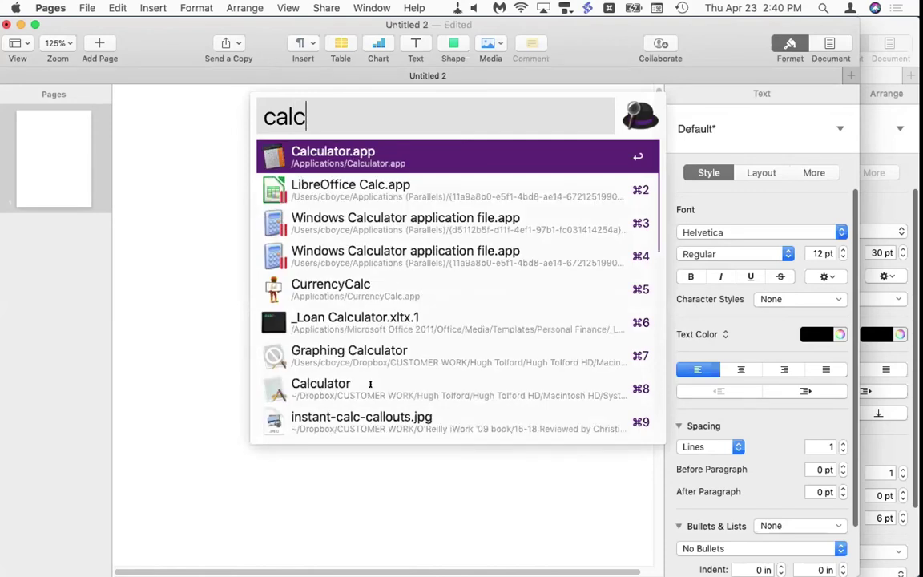
key(Return)
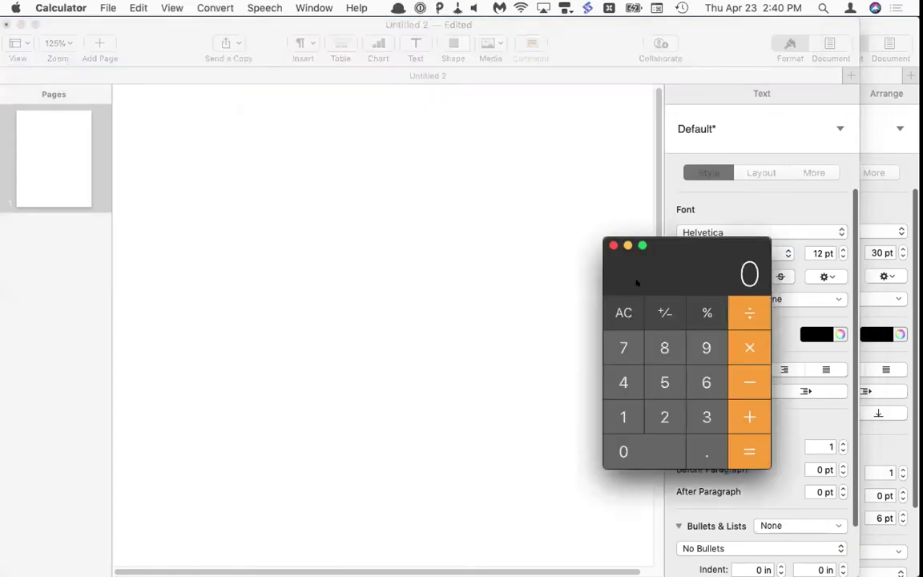
drag(606, 240, 603, 240)
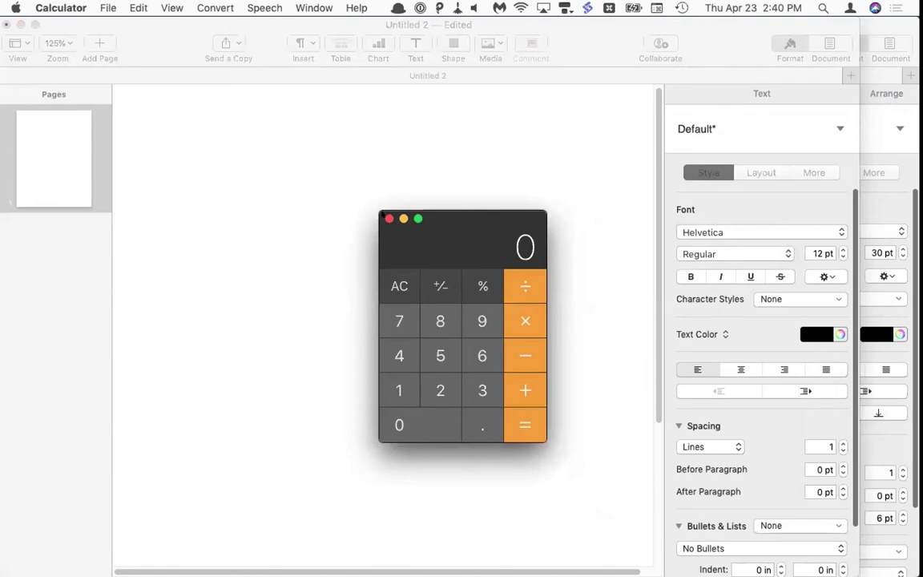
click(388, 218)
key(alt+space)
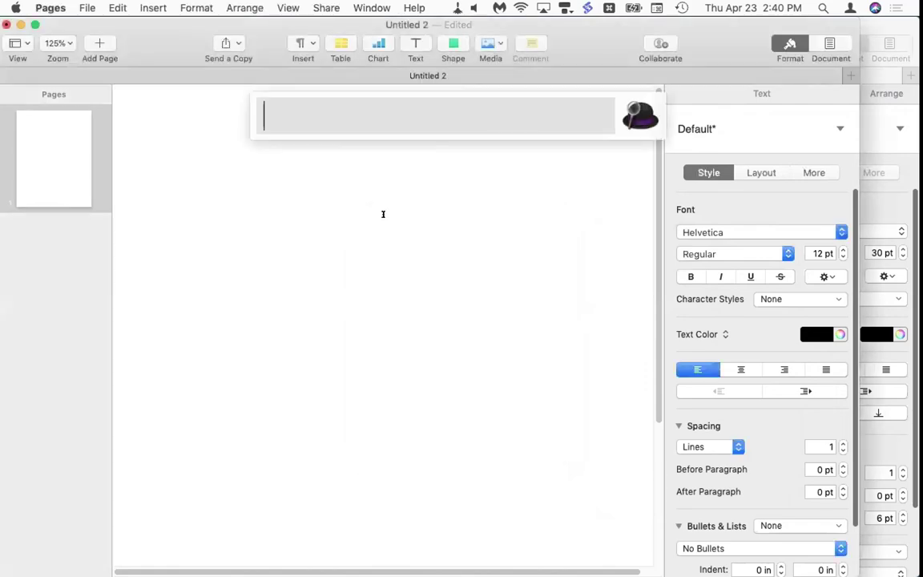
text(cal)
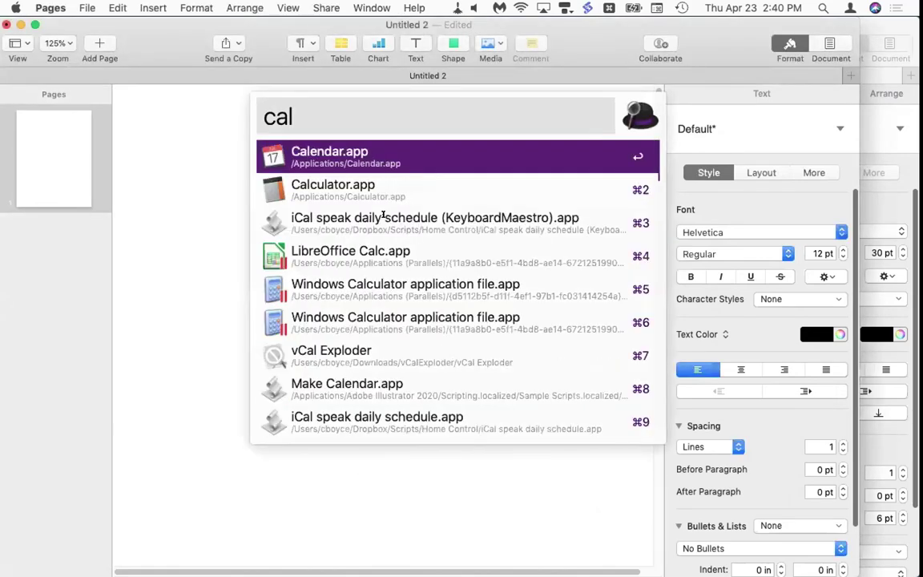
text(c)
key(Return)
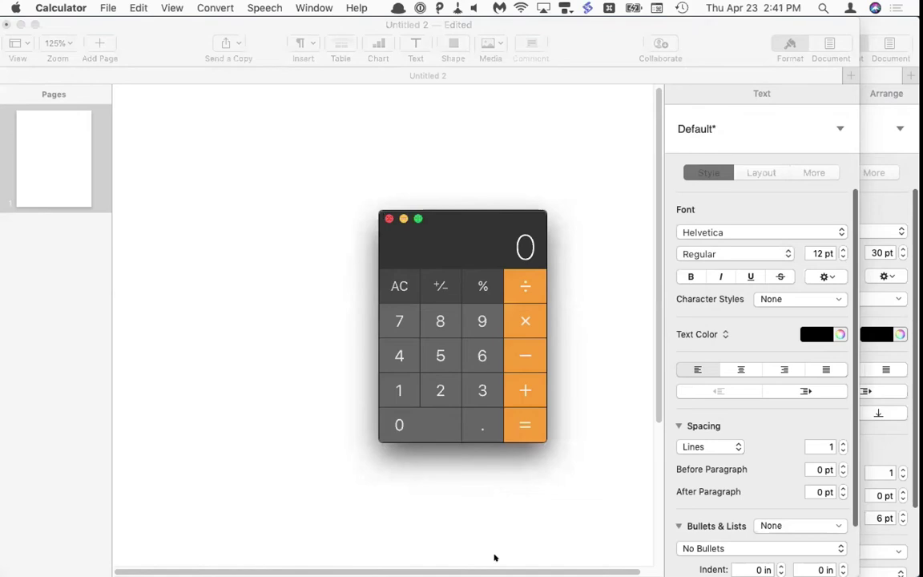
mouse_move(505, 565)
mouse_move(331, 565)
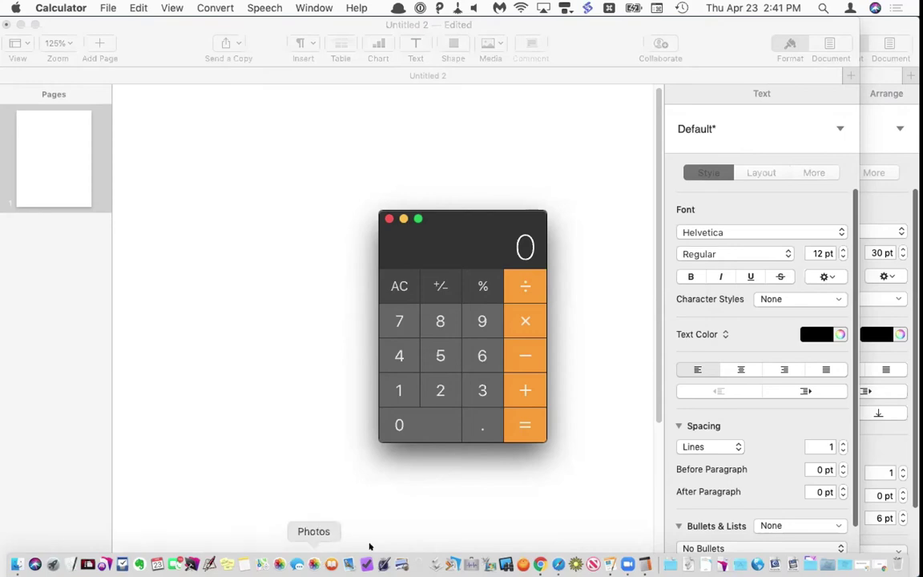
click(389, 220)
key(alt+space)
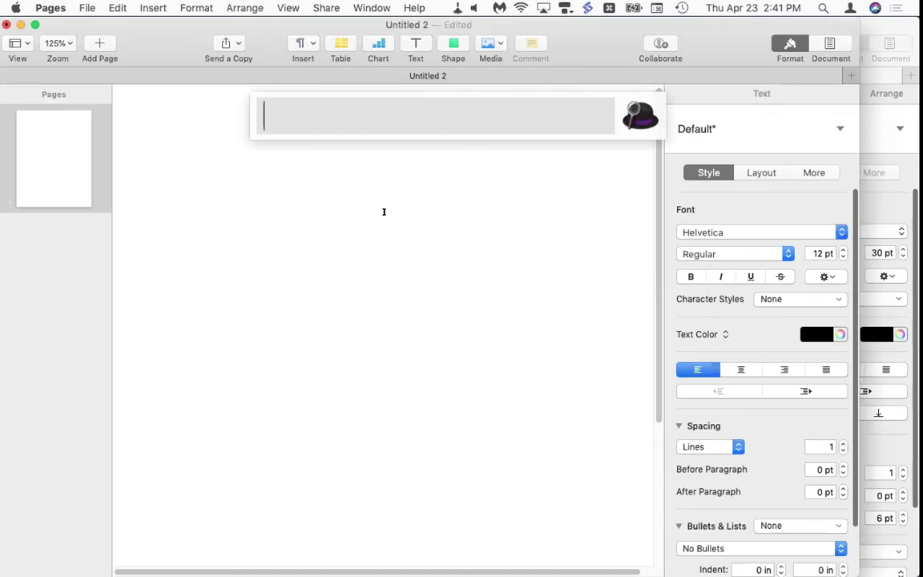
- Launch Numbers through Alfred and start a new spreadsheet at the template chooser
text(n)
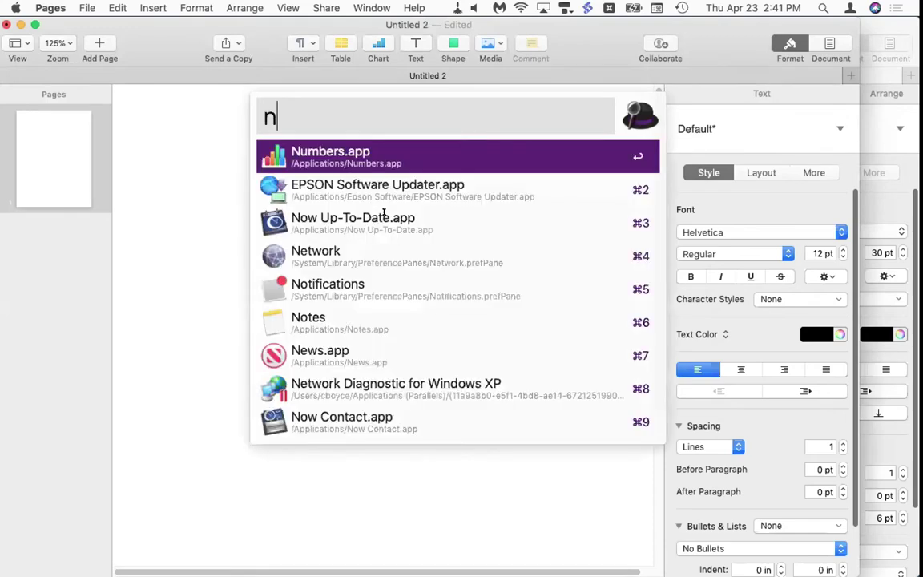
text(umber)
key(Return)
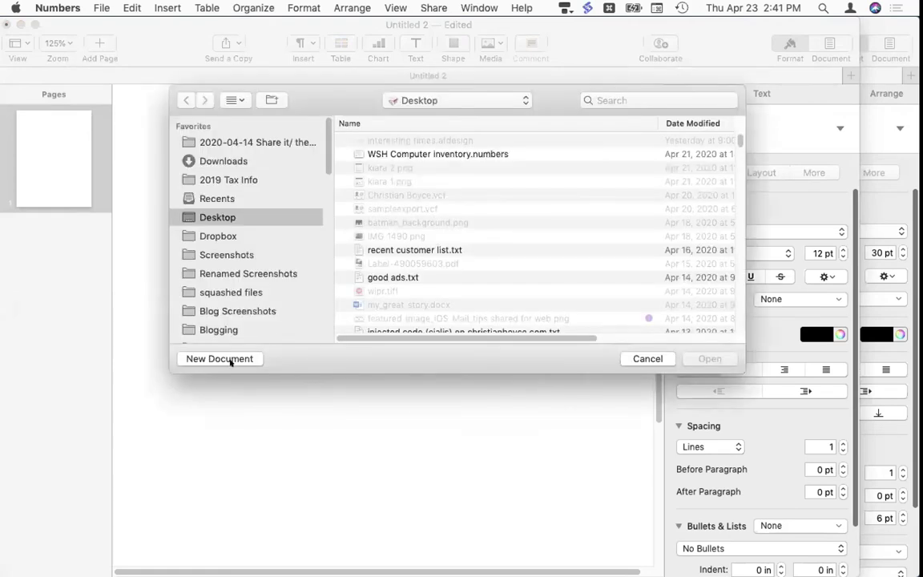
click(230, 360)
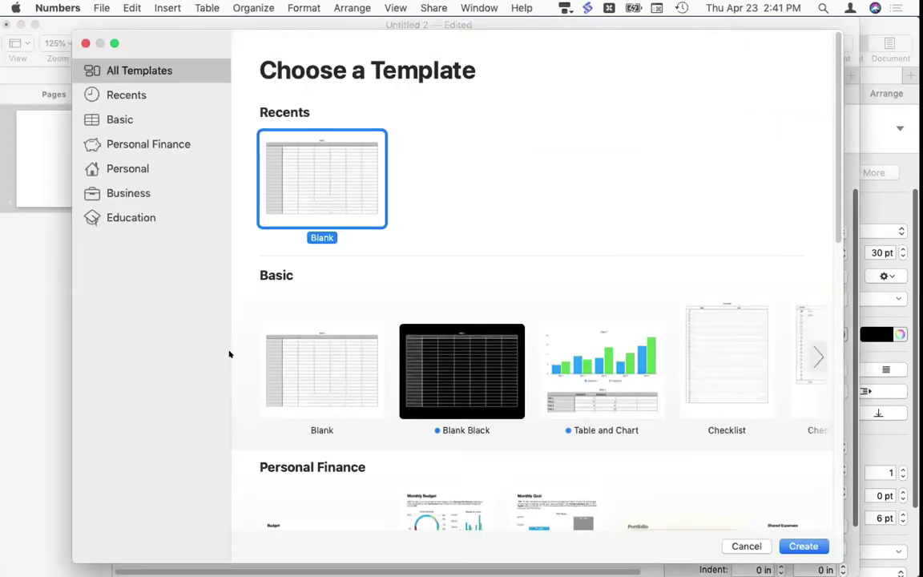
key(alt+space)
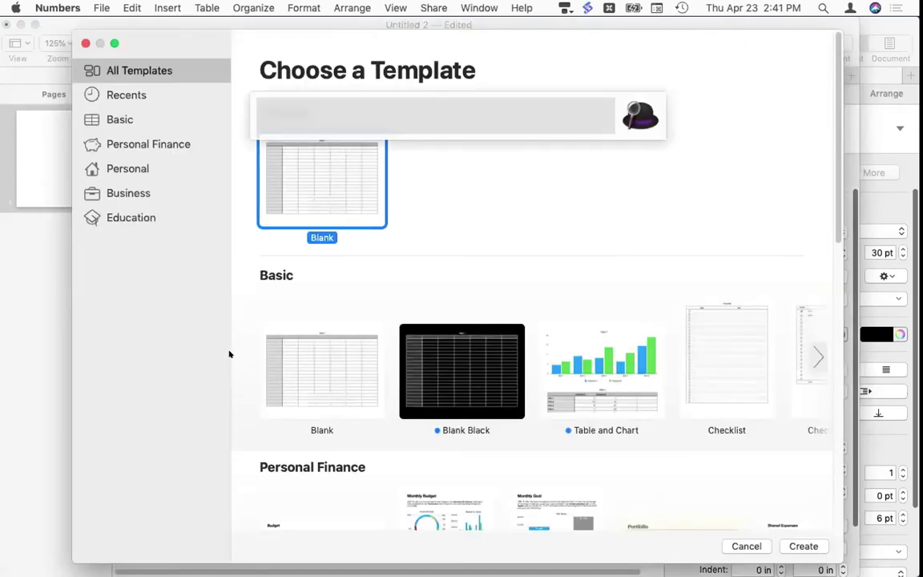
- Use Alfred to bring up Safari, then Google Chrome, then switch back to Pages
text(Safa)
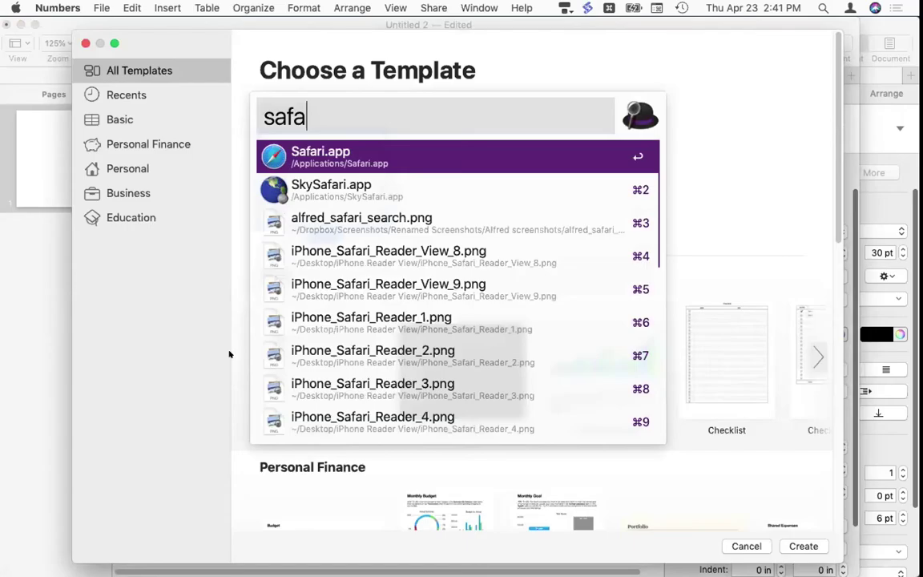
key(Return)
key(alt+space)
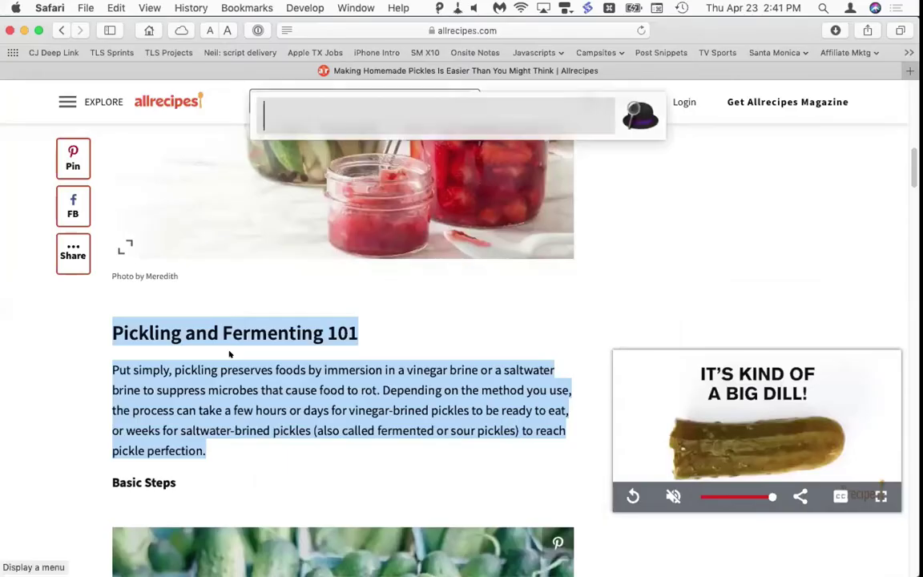
text(c)
key(super+2)
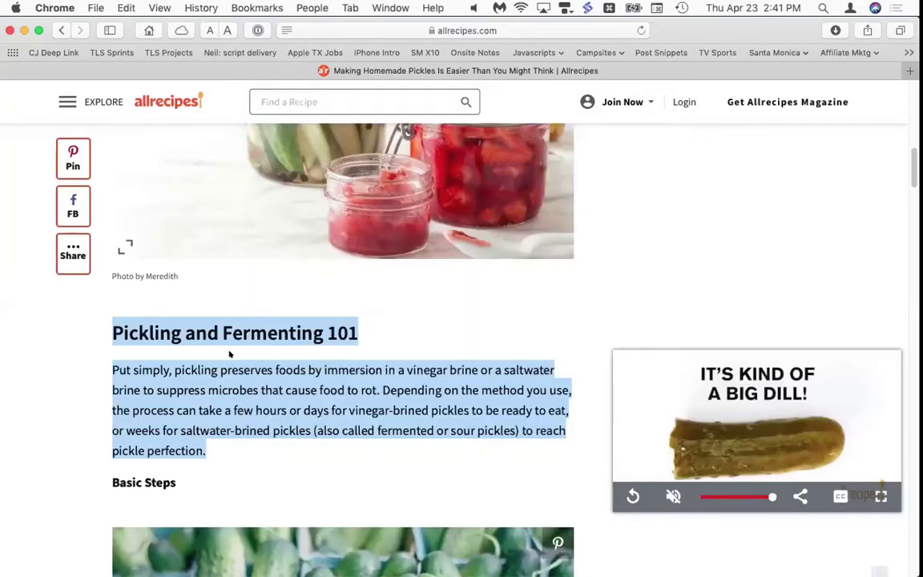
key(alt+space)
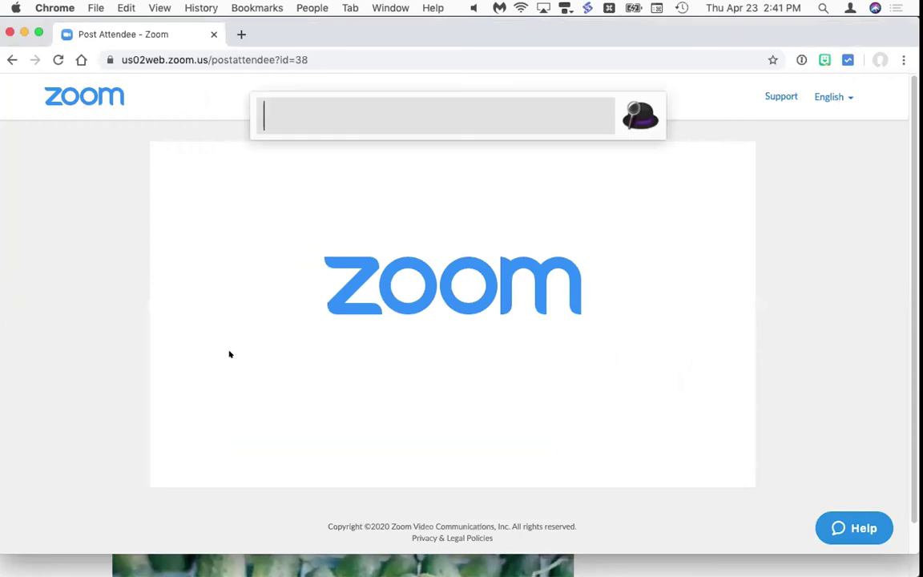
text(page)
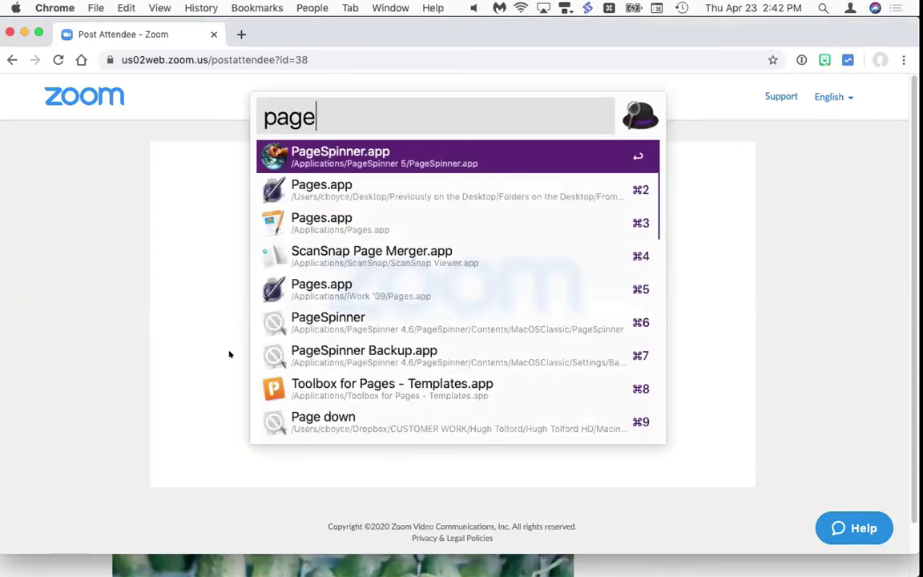
text(s)
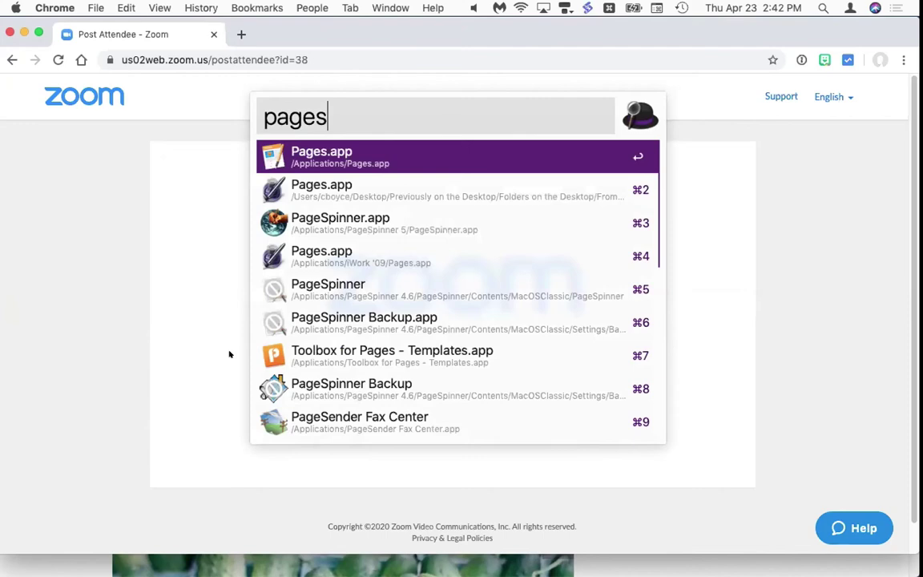
key(Return)
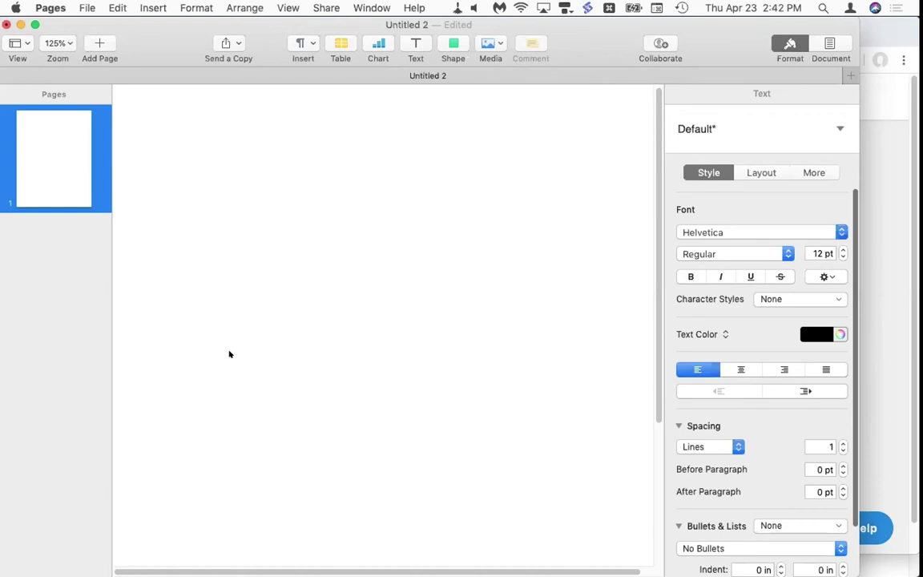
- Open Power_Tools_for_Mac_Users.pdf in Preview via Alfred, close it, and bring up Spotlight
key(alt+space)
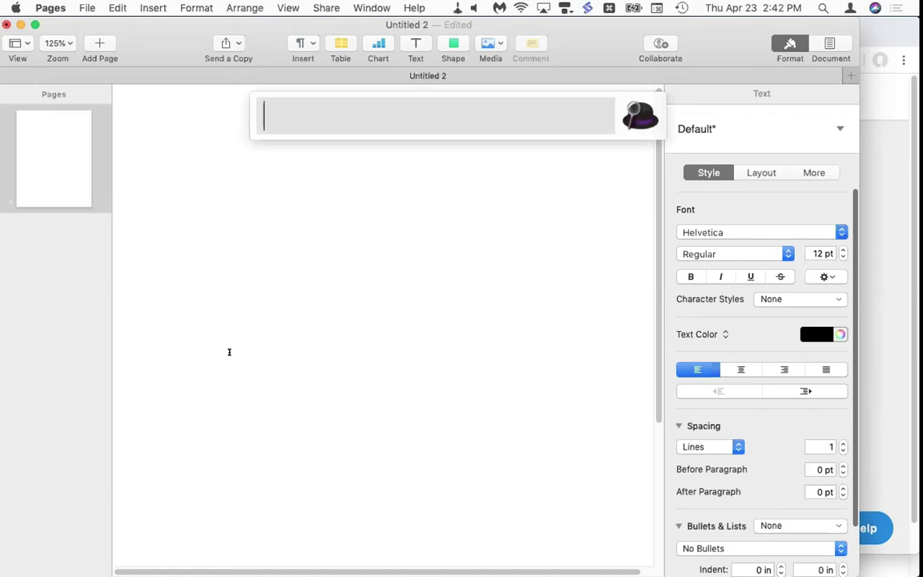
text(power)
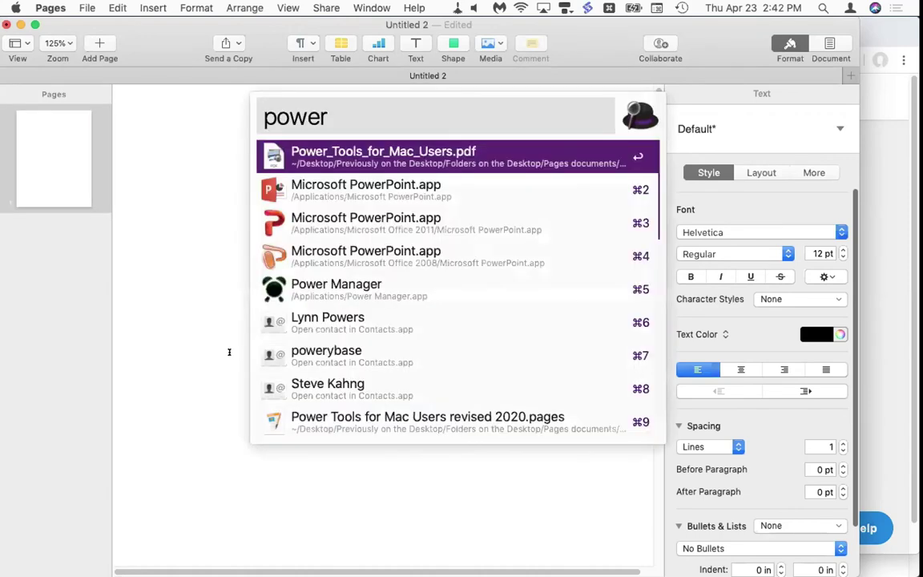
key(Return)
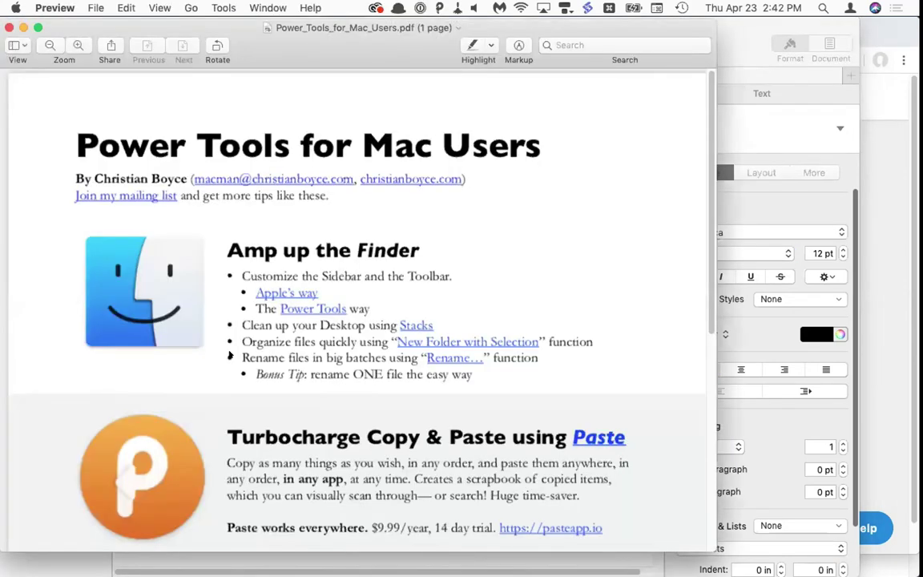
key(super+w)
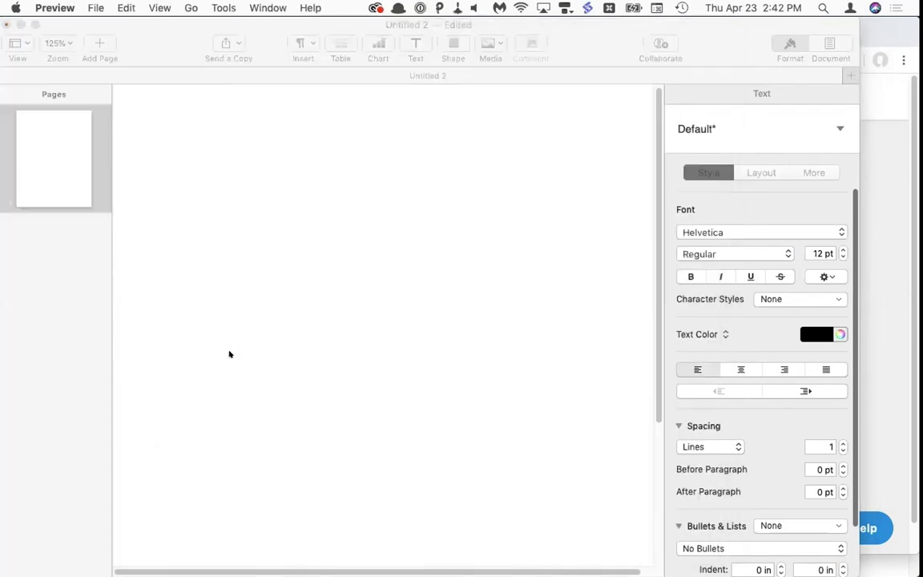
key(super+space)
- Replace the Spotlight query with 'power', then dismiss the results panel
text(spo)
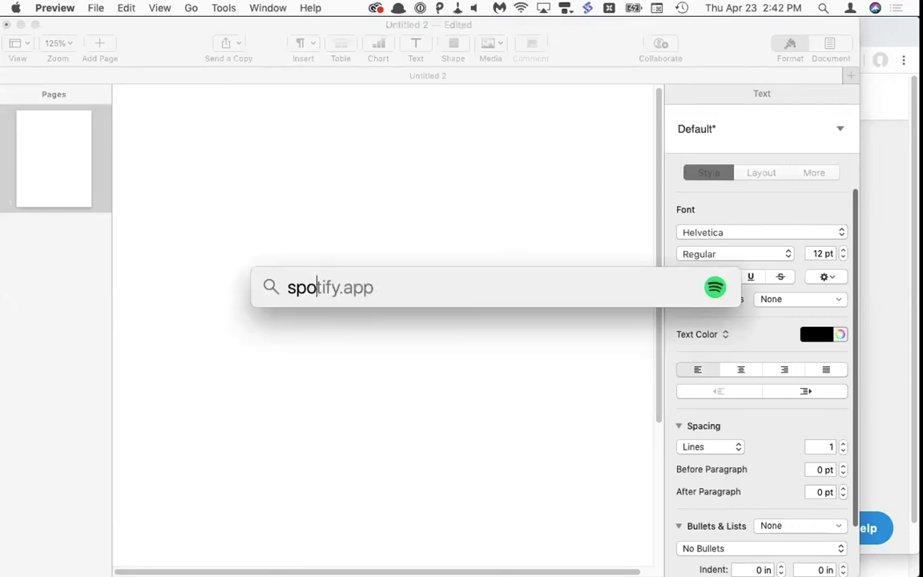
text(t)
key(BackSpace)
key(BackSpace)
key(BackSpace)
key(BackSpace)
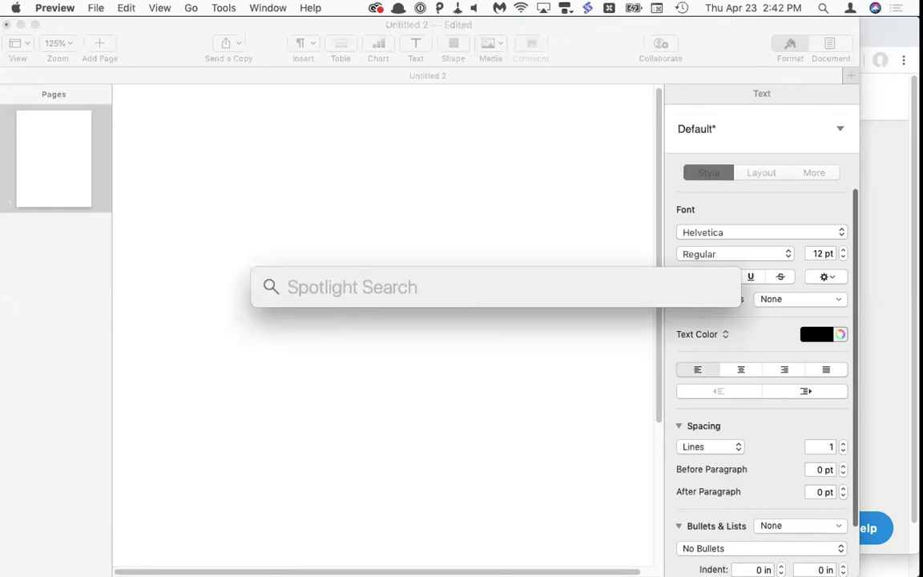
text(power)
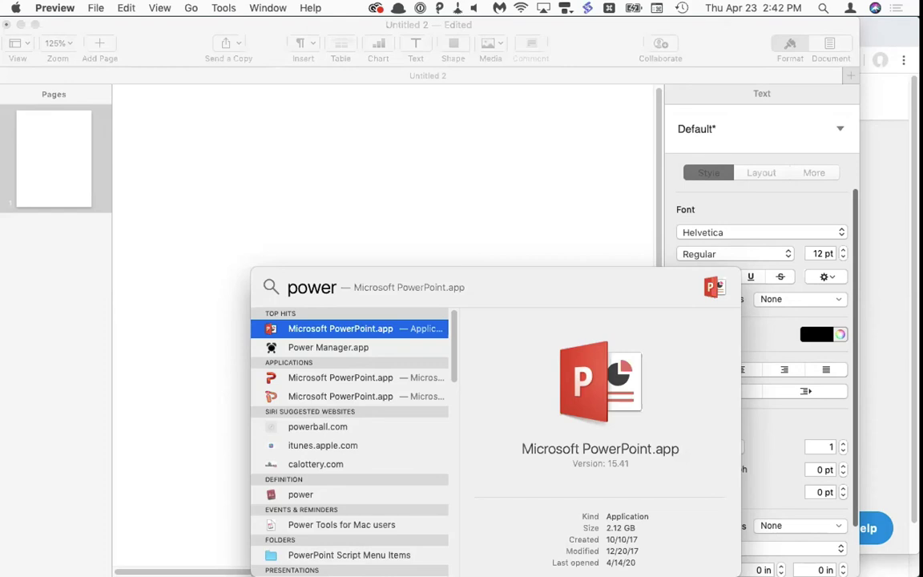
key(Return)
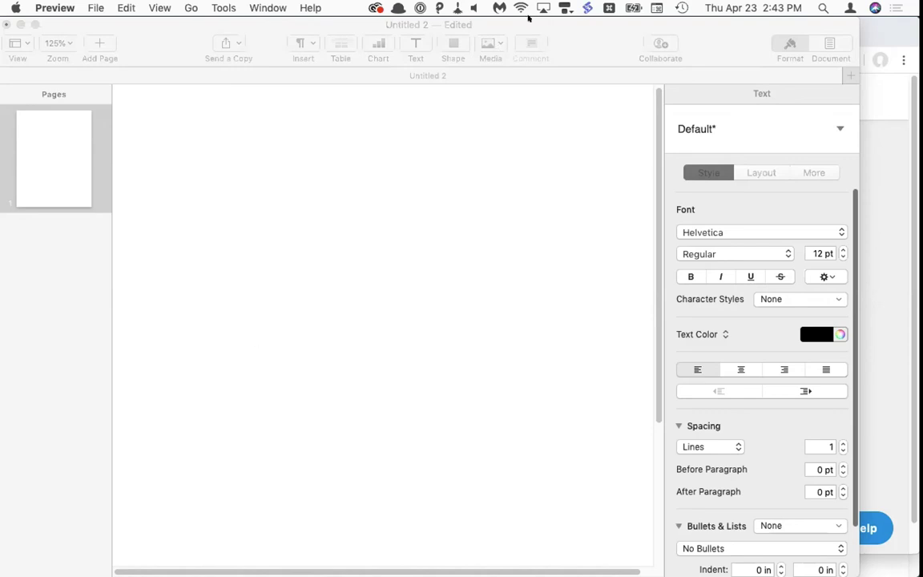
- Open the Typinator window and display the Default Set's abbreviation list
click(561, 6)
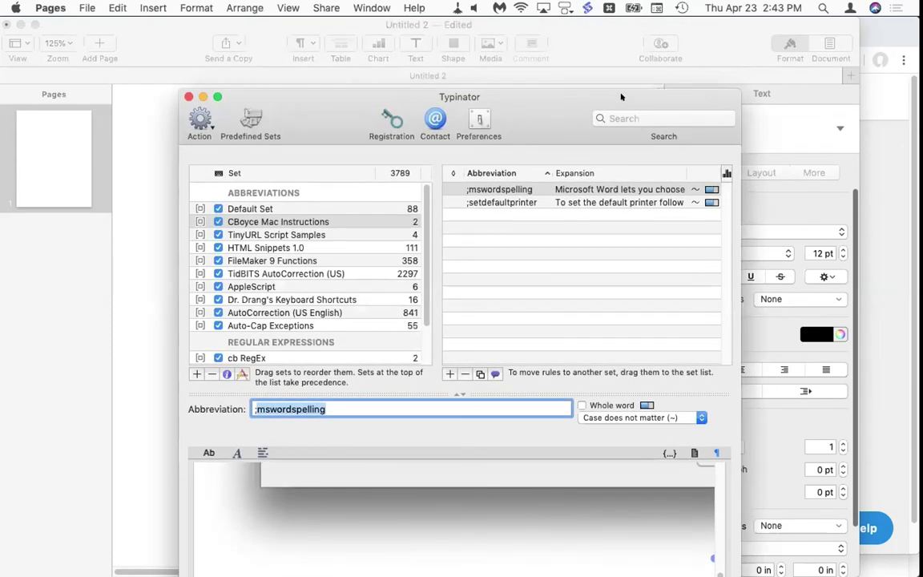
click(319, 221)
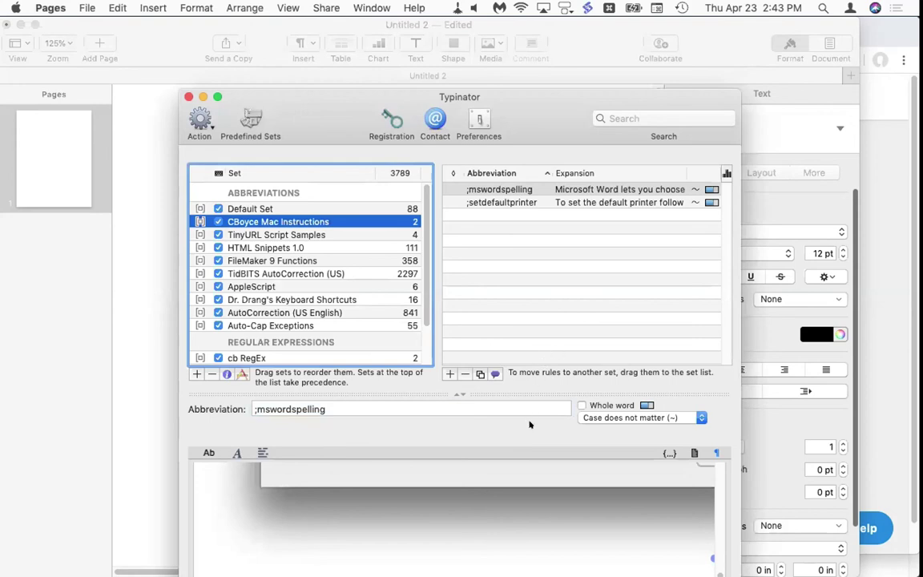
drag(509, 94, 519, 65)
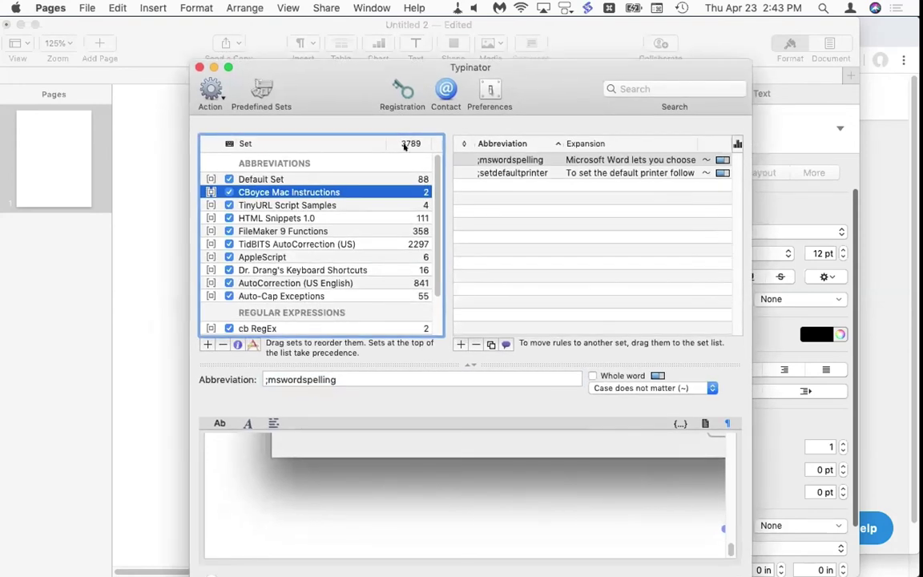
click(271, 178)
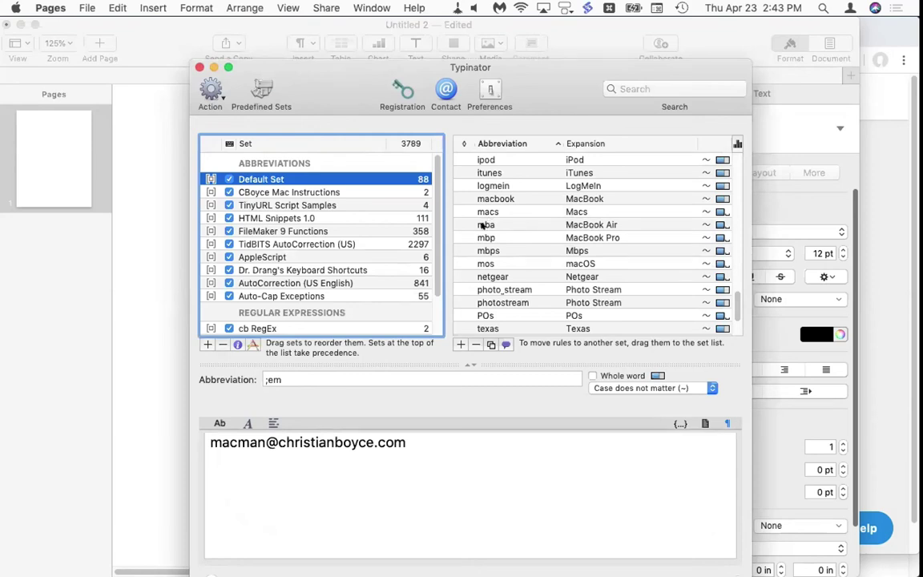
scroll(481, 186, up, 3)
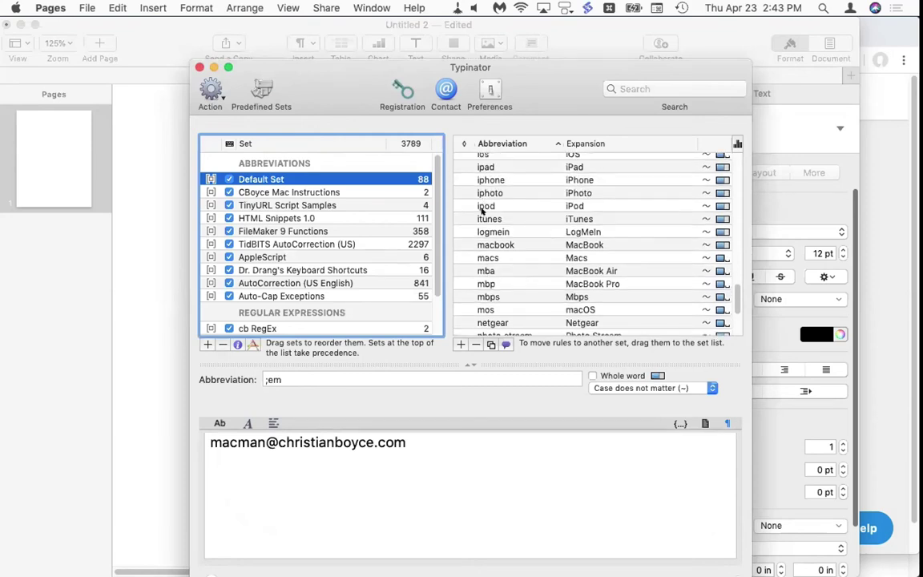
scroll(484, 211, down, 1)
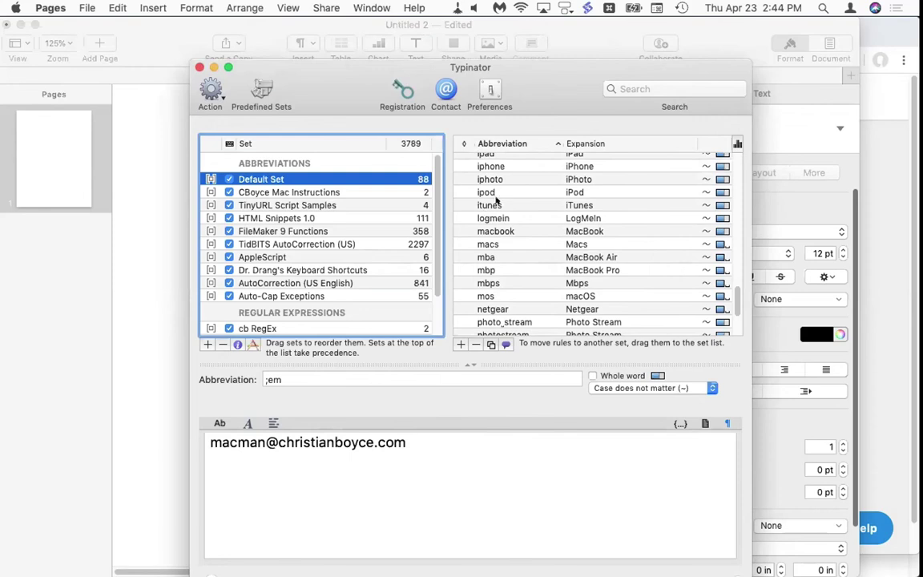
- Step through the Default Set rules from ipod to POs, then show the iphone rule
click(483, 190)
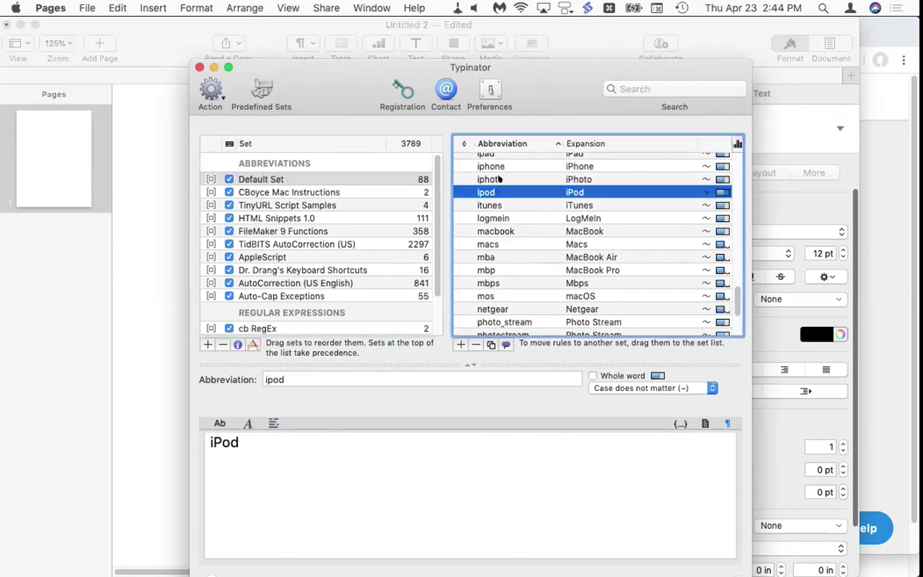
key(Down)
key(Down)
key(Down)
key(Down)
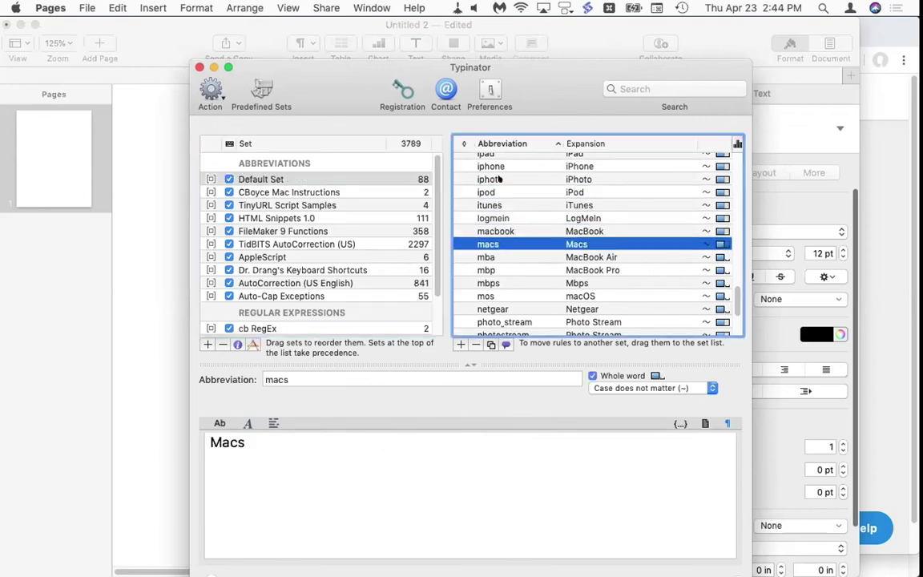
key(Down)
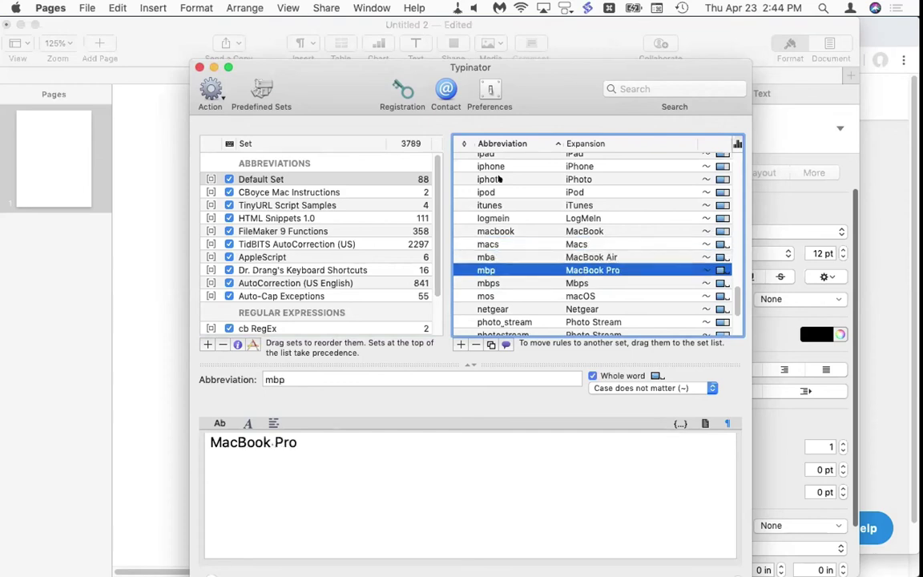
key(Down)
key(Down)
key(Down)
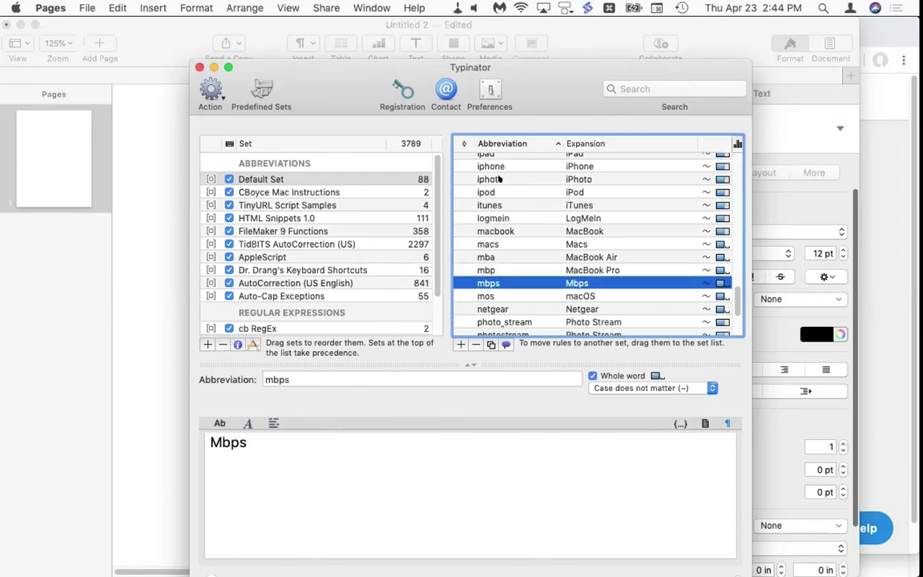
key(Down)
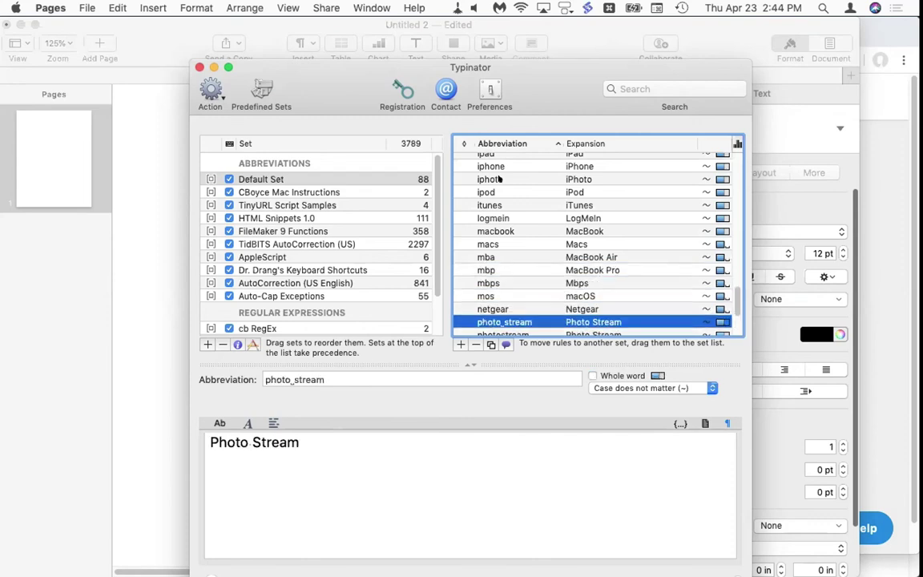
key(Down)
key(Down)
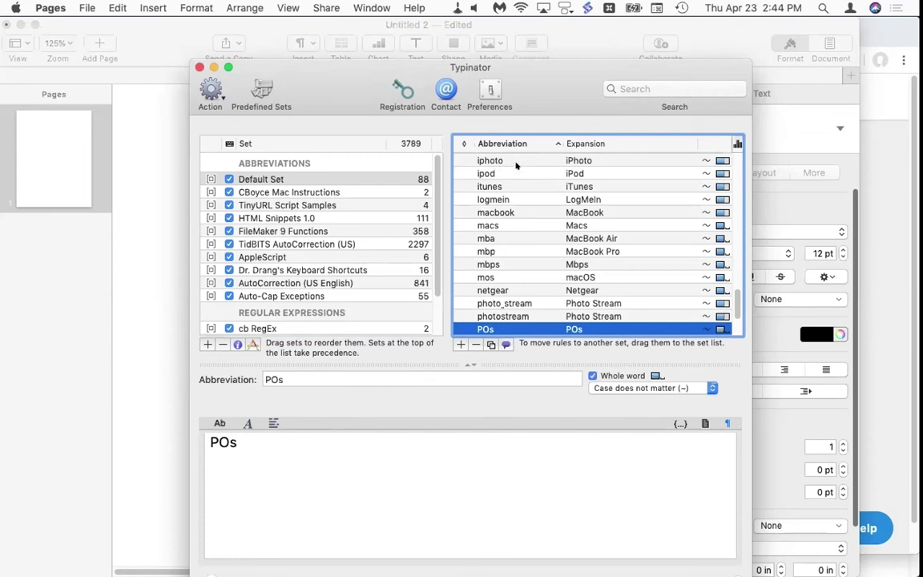
scroll(588, 190, up, 2)
scroll(588, 190, up, 1)
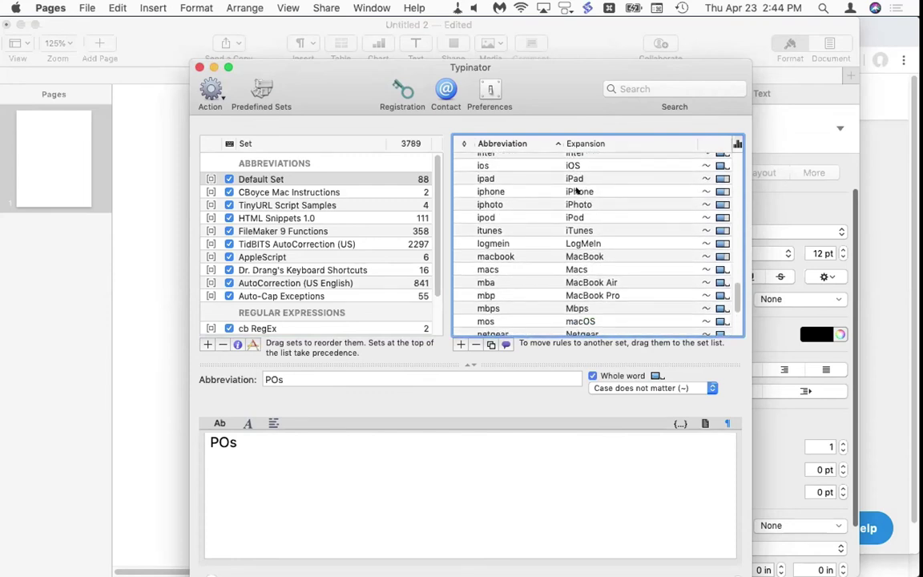
click(575, 191)
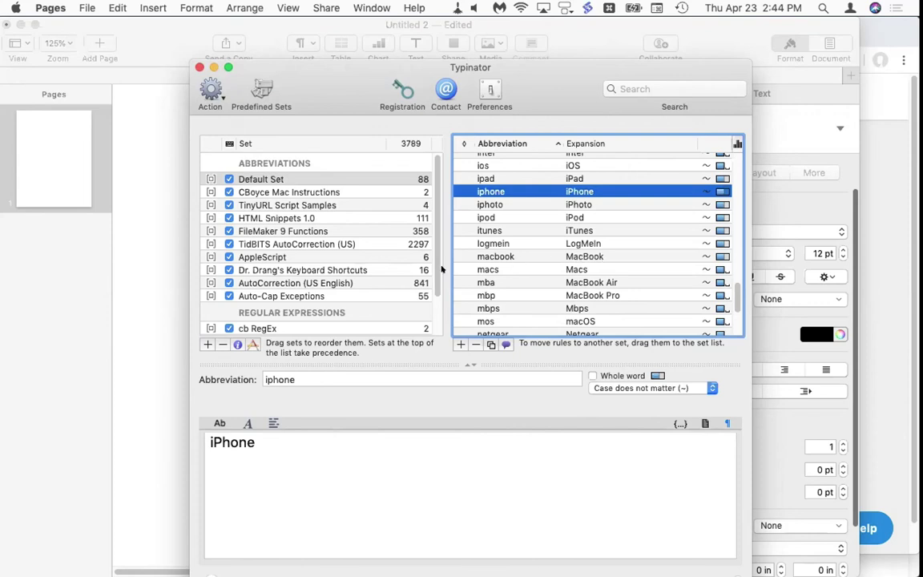
- Review the Default Set, TinyURL Script Samples, HTML Snippets, TidBITS and keyboard-shortcut rule sets
click(266, 178)
scroll(530, 169, down, 5)
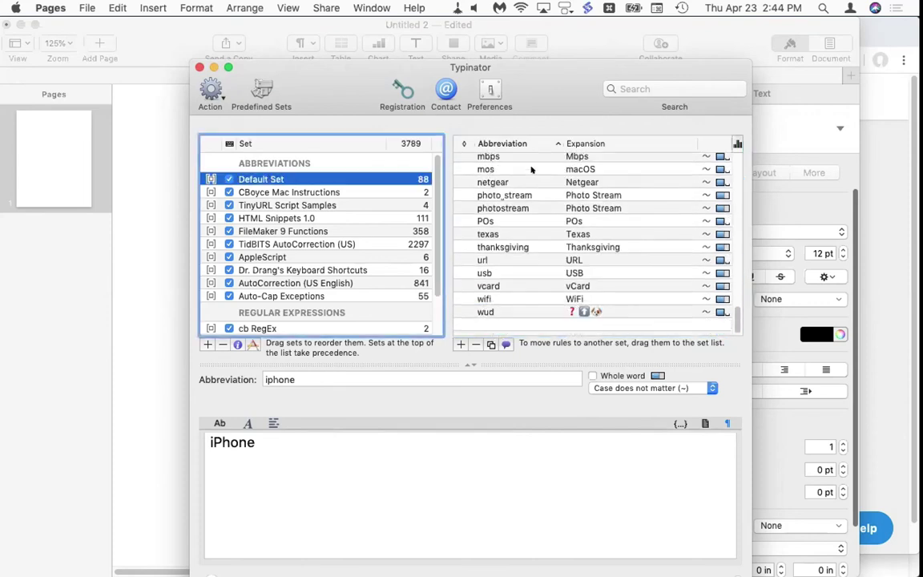
scroll(531, 170, up, 8)
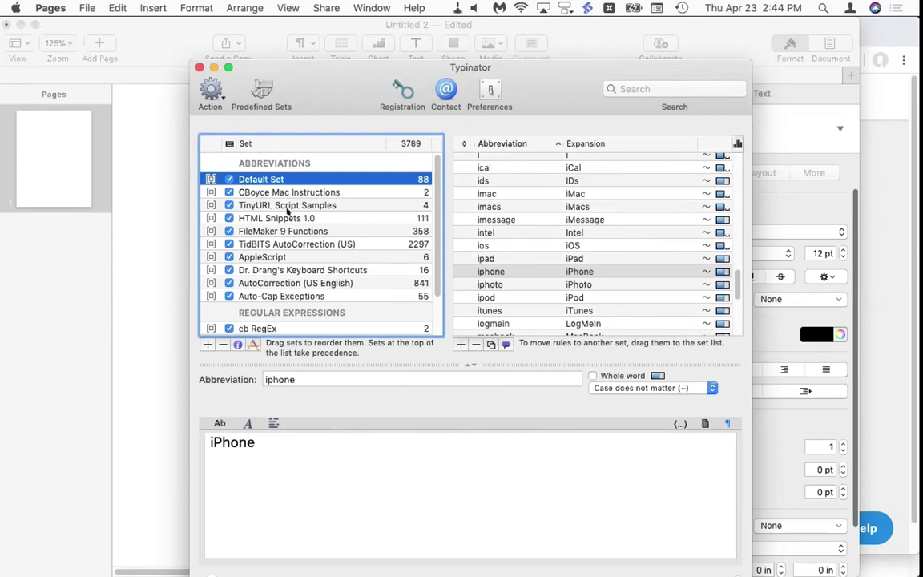
click(268, 205)
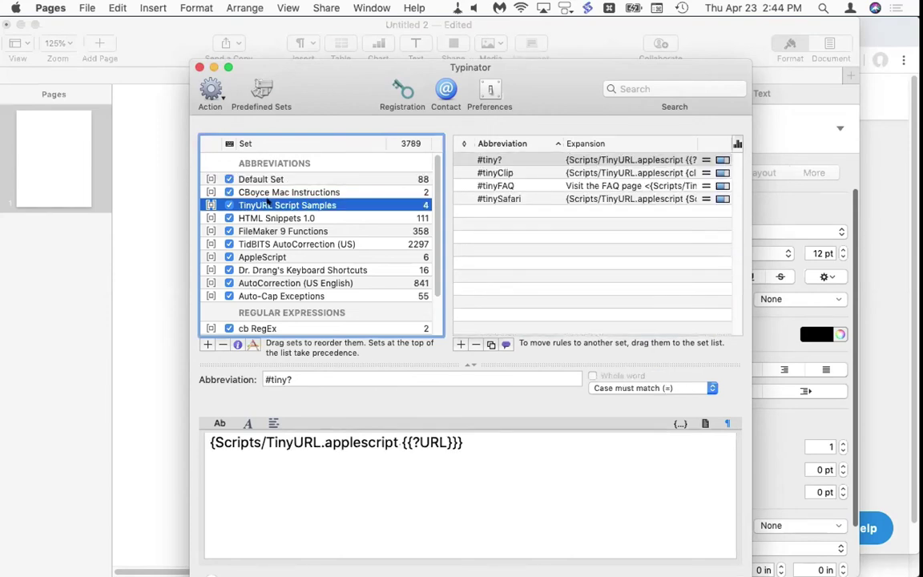
click(267, 217)
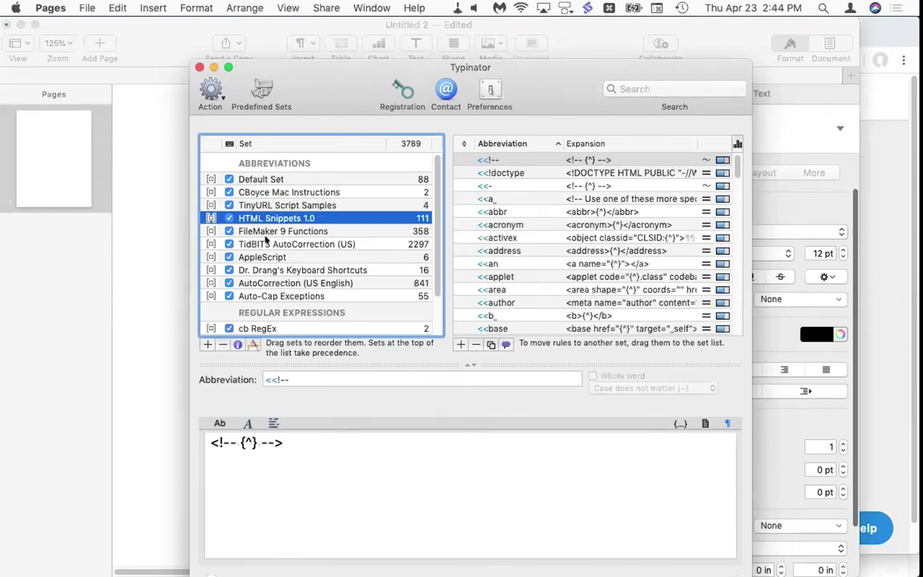
click(267, 242)
scroll(561, 240, down, 10)
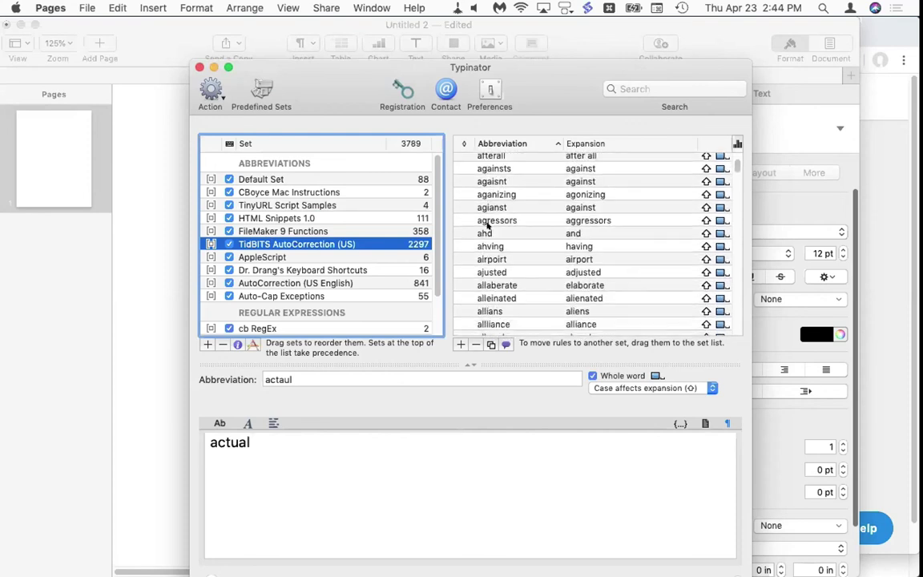
click(352, 270)
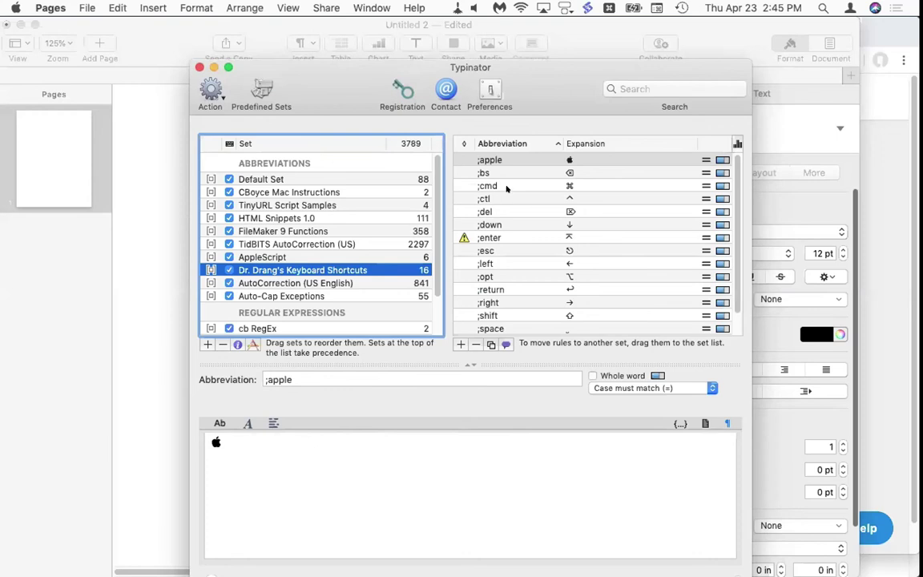
- Review the AutoCorrection and Auto-Cap Exceptions rules, then close the Typinator window
scroll(521, 181, down, 3)
scroll(521, 181, up, 1)
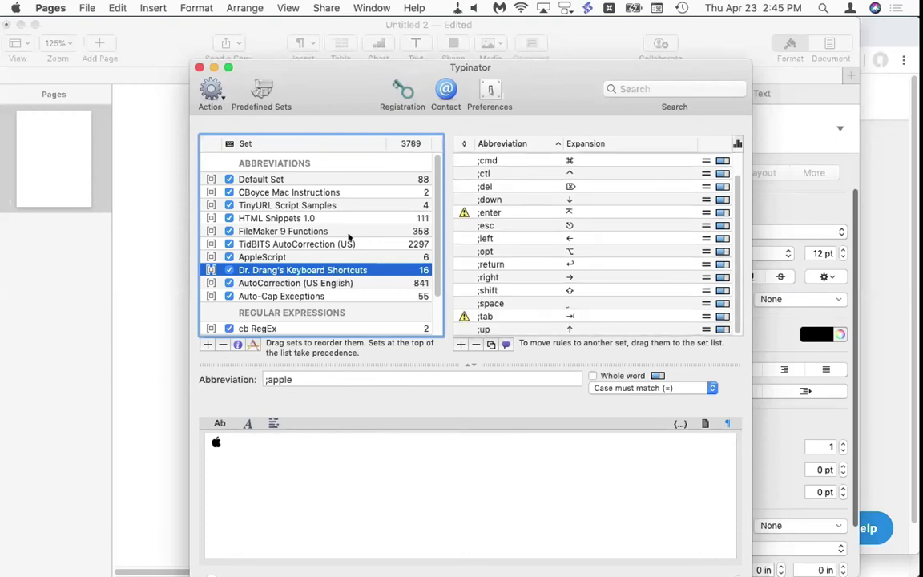
scroll(350, 239, down, 1)
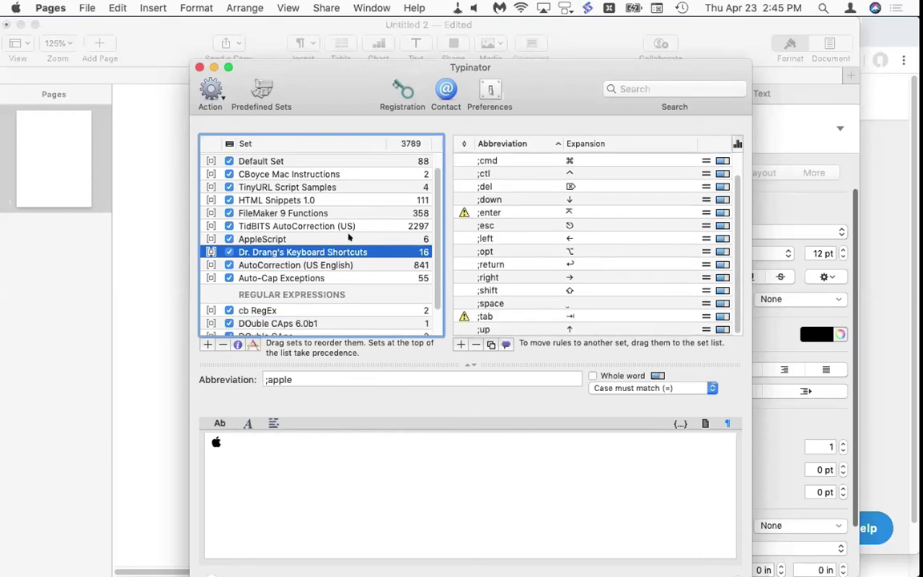
click(319, 264)
click(329, 278)
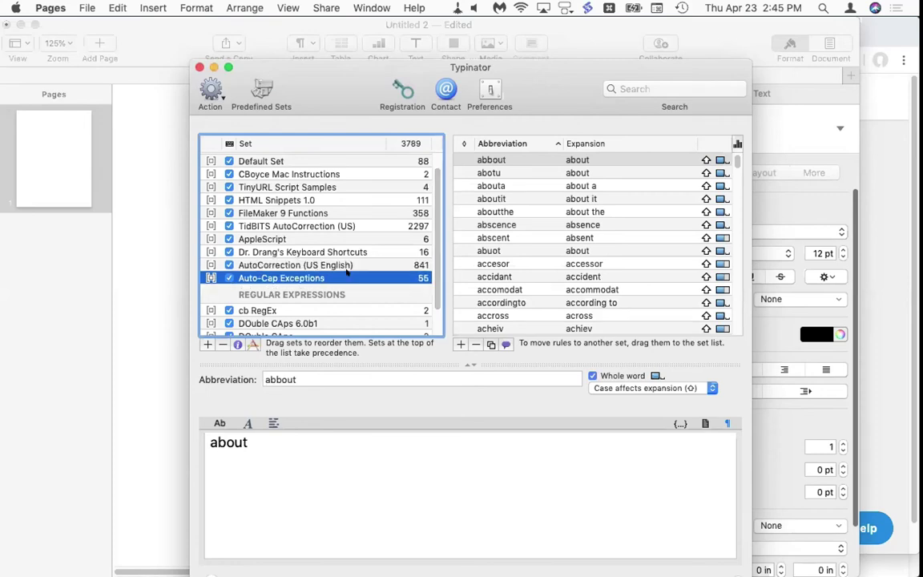
scroll(577, 238, down, 10)
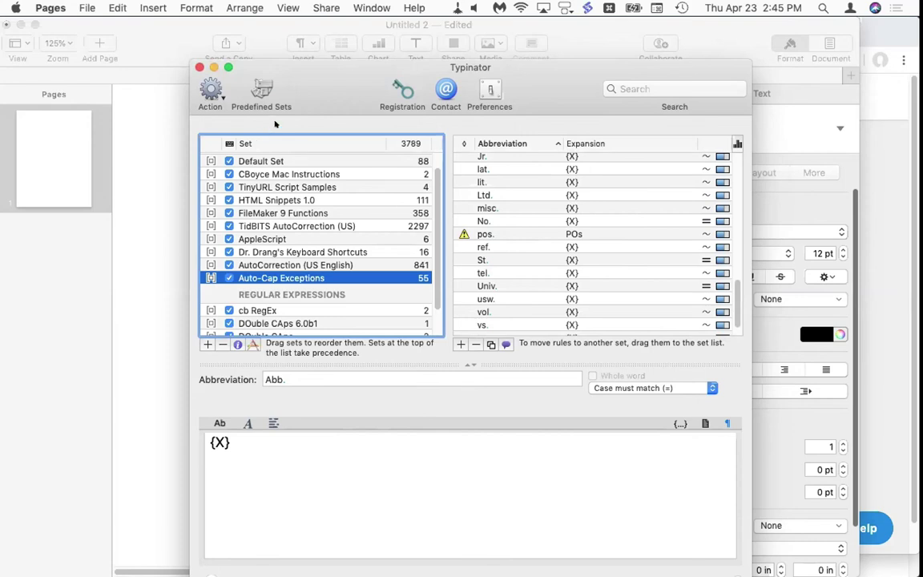
drag(533, 92, 521, 122)
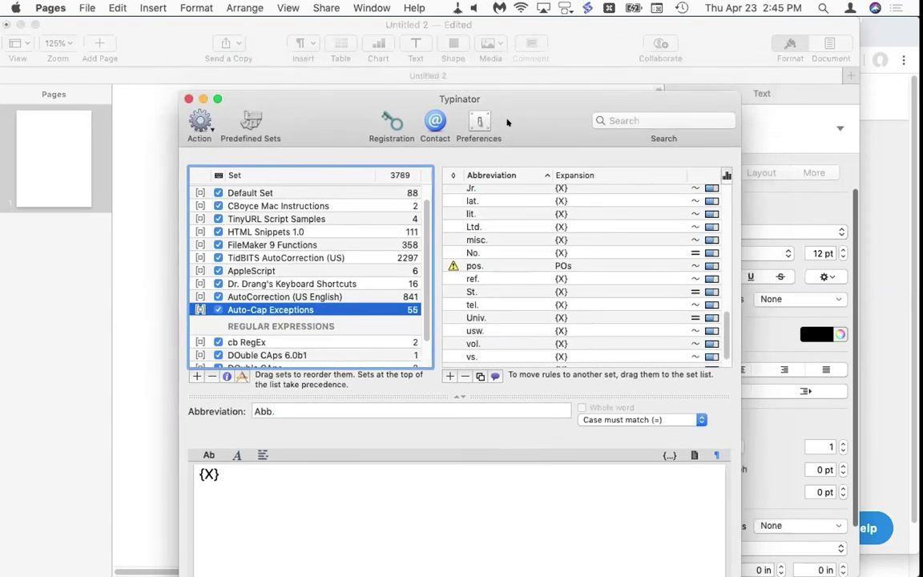
click(187, 98)
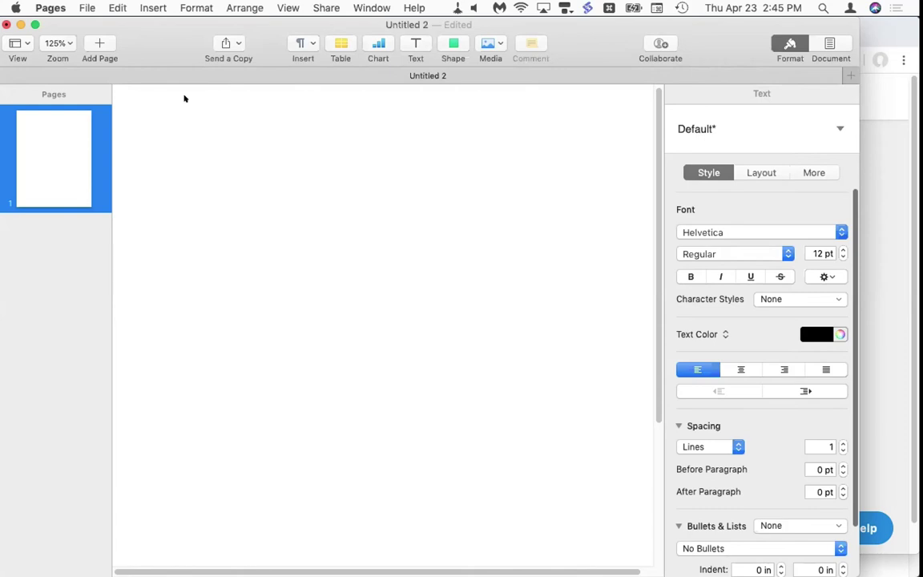
- Add an empty line to the Pages document and bring Safari to the front
key(Return)
mouse_move(266, 572)
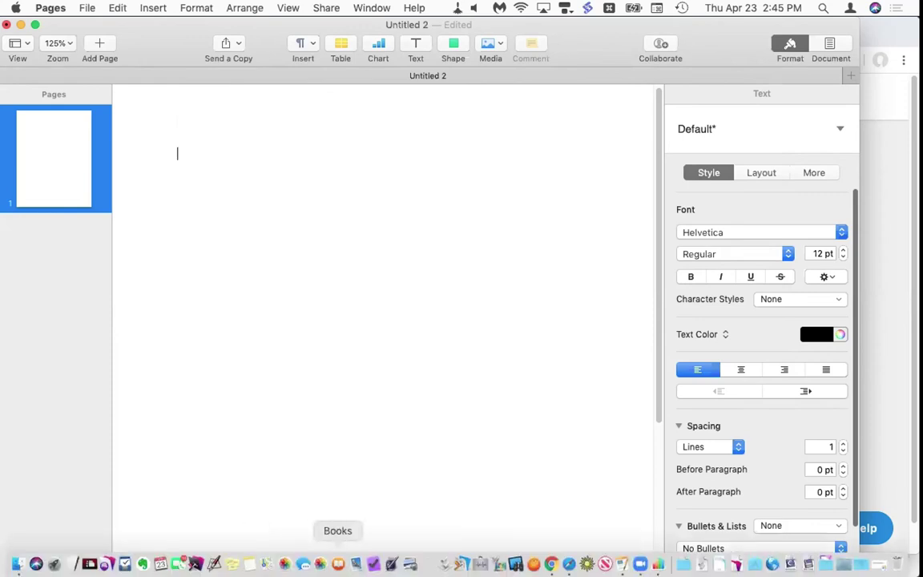
click(568, 564)
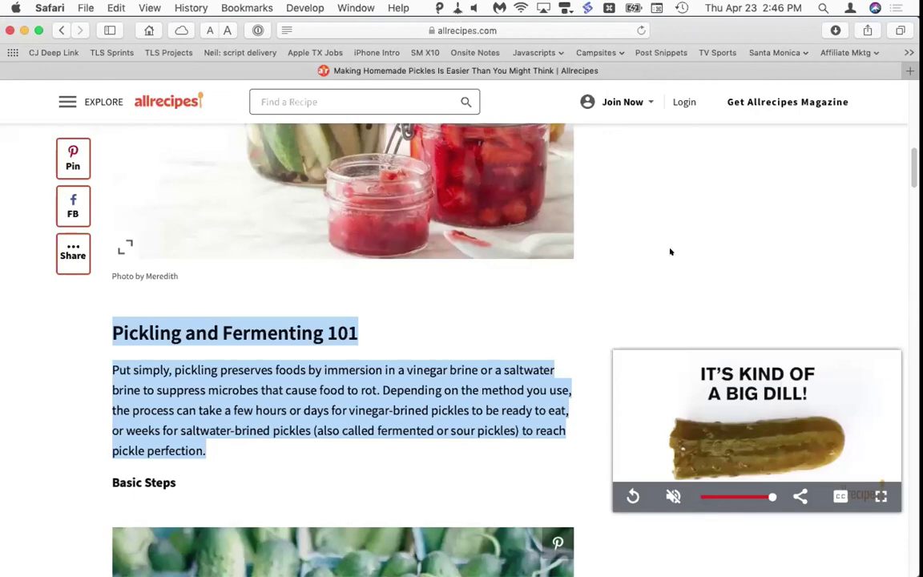
- Load christianboyce.com from the address bar and scroll through its Mac Mastery Series article cards
click(391, 30)
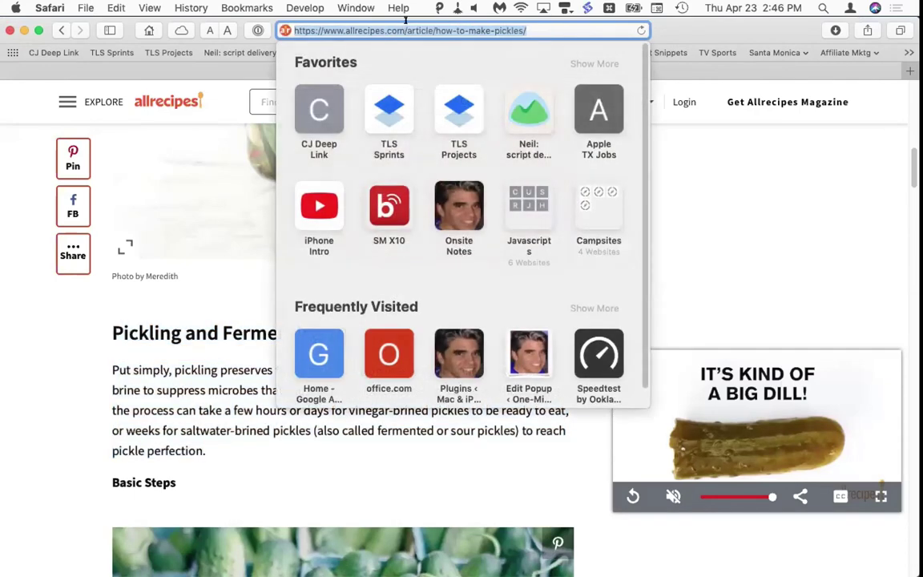
text(christianboyce.com)
key(Return)
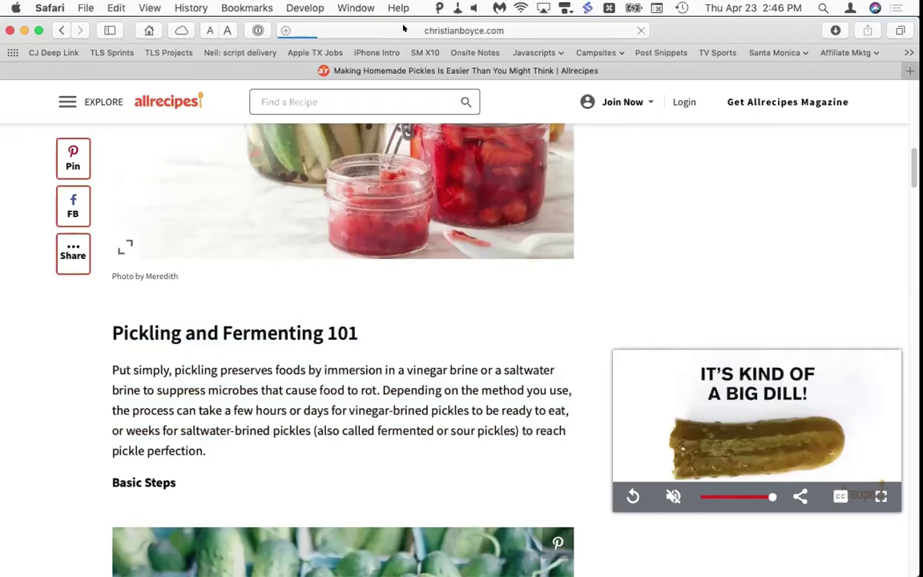
scroll(492, 146, down, 10)
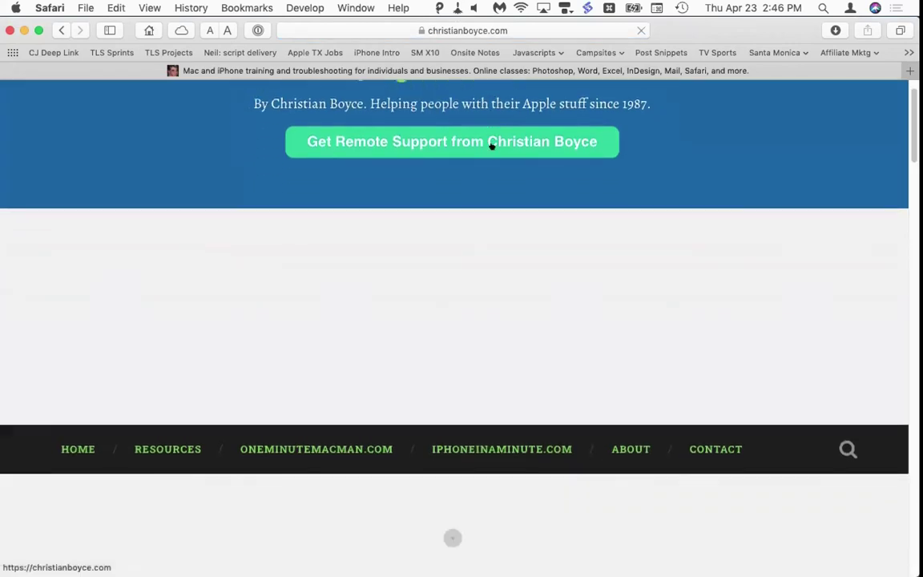
scroll(497, 146, down, 3)
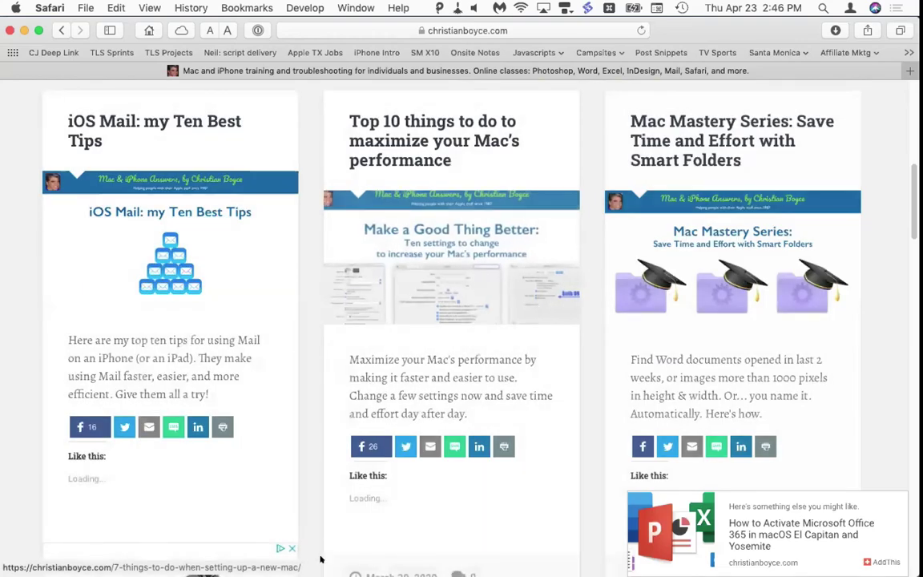
scroll(662, 250, down, 1)
scroll(662, 249, down, 10)
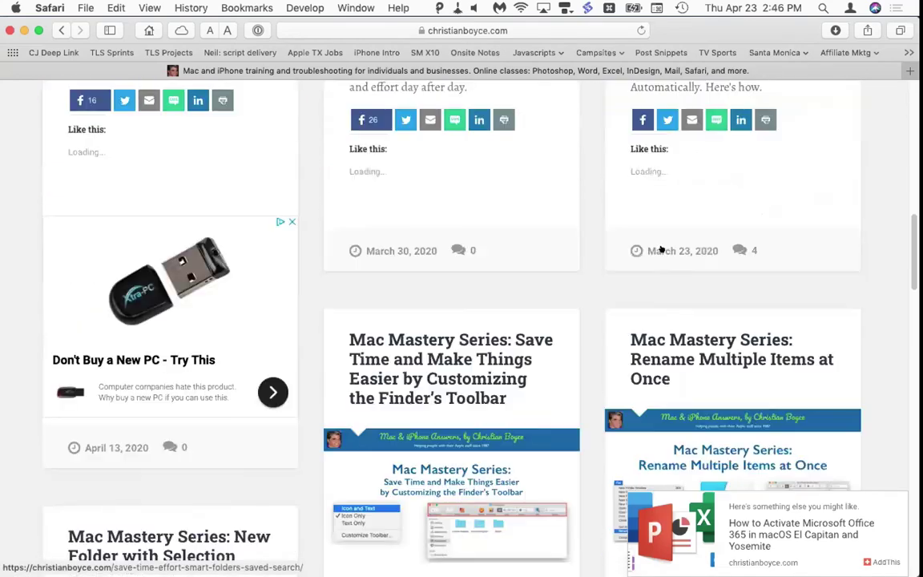
scroll(662, 250, up, 3)
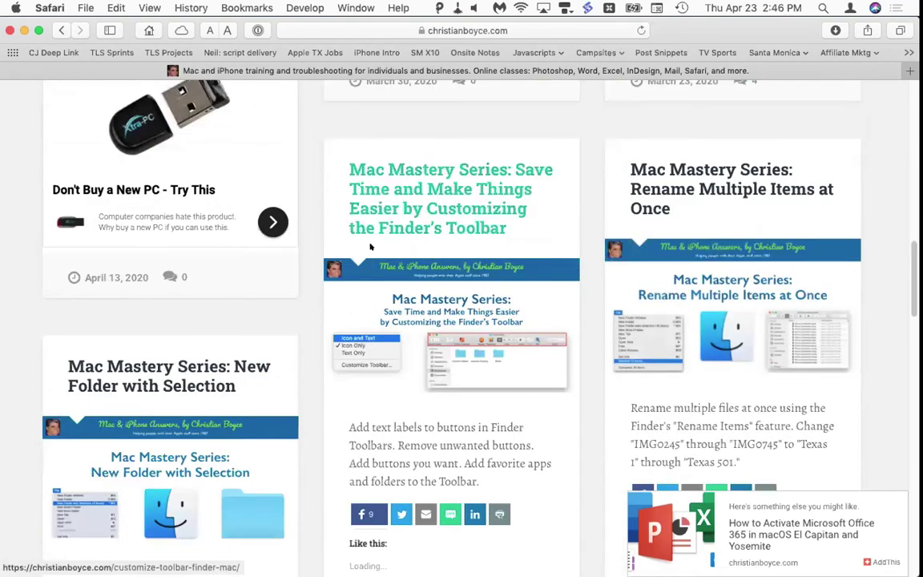
scroll(155, 386, down, 3)
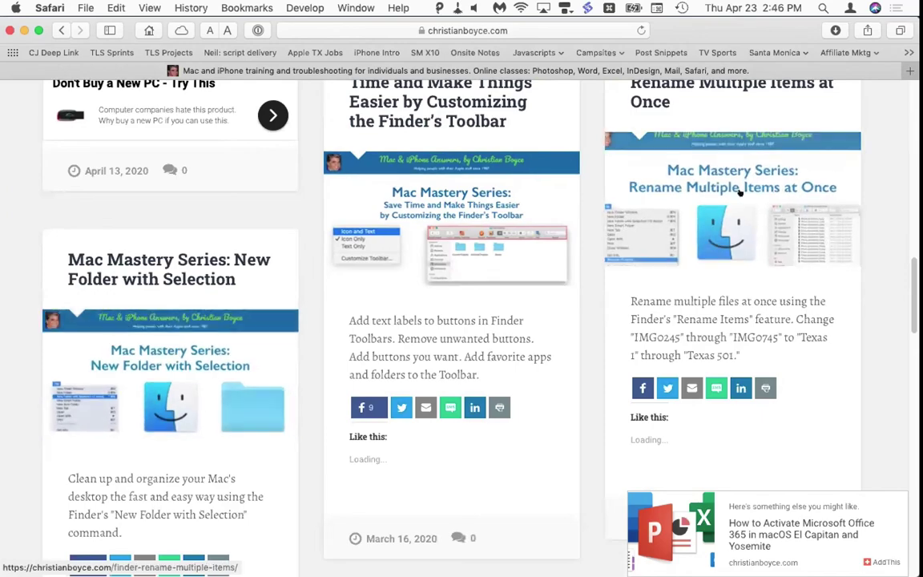
scroll(723, 196, down, 10)
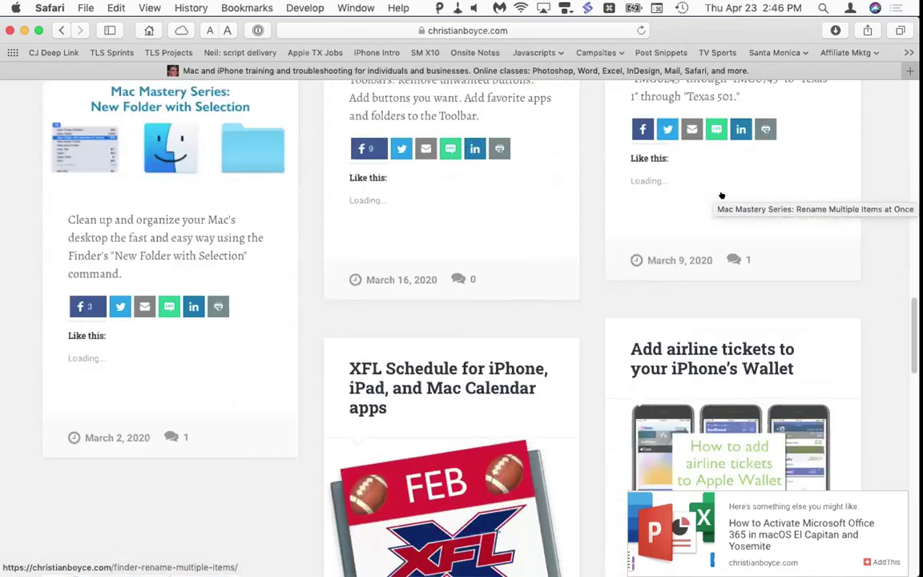
scroll(726, 199, up, 10)
scroll(726, 199, up, 3)
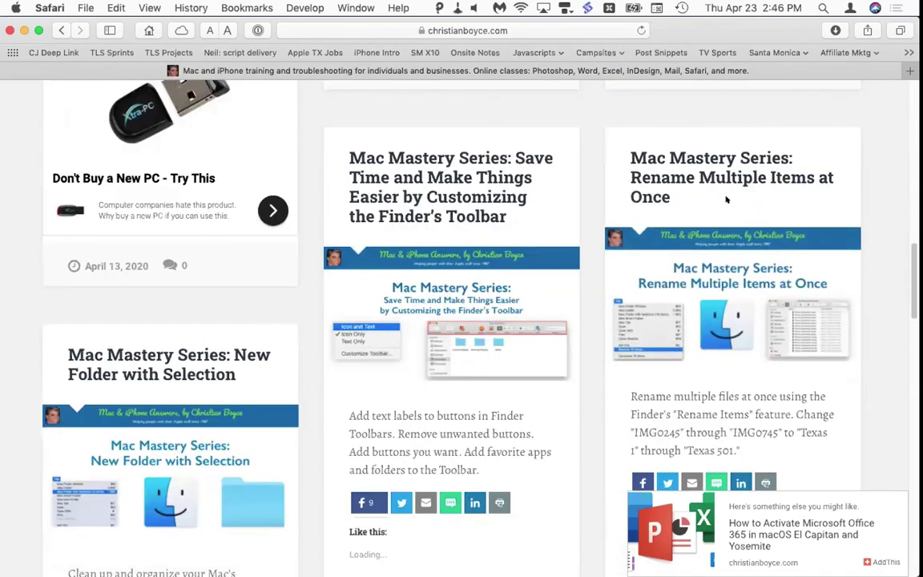
scroll(726, 199, up, 15)
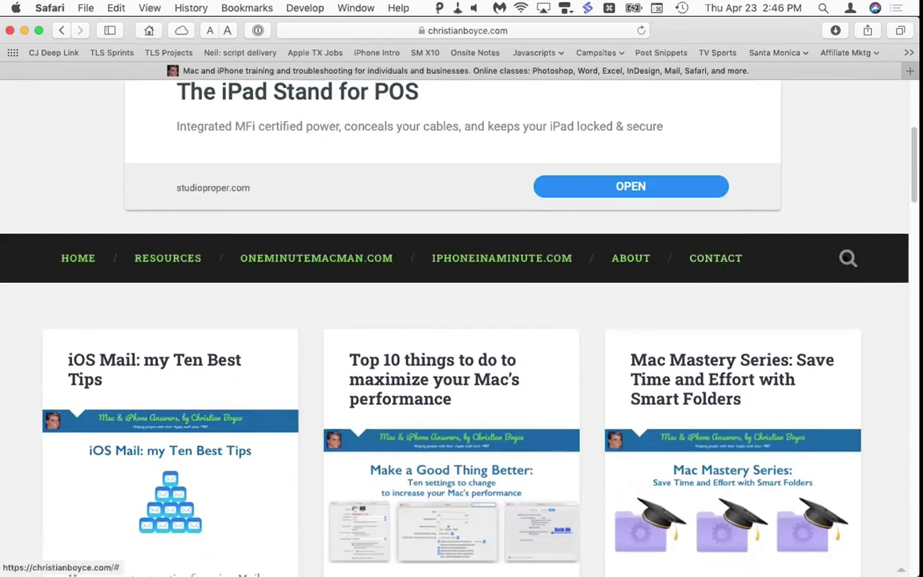
- Search the blog for 'paste'
click(846, 257)
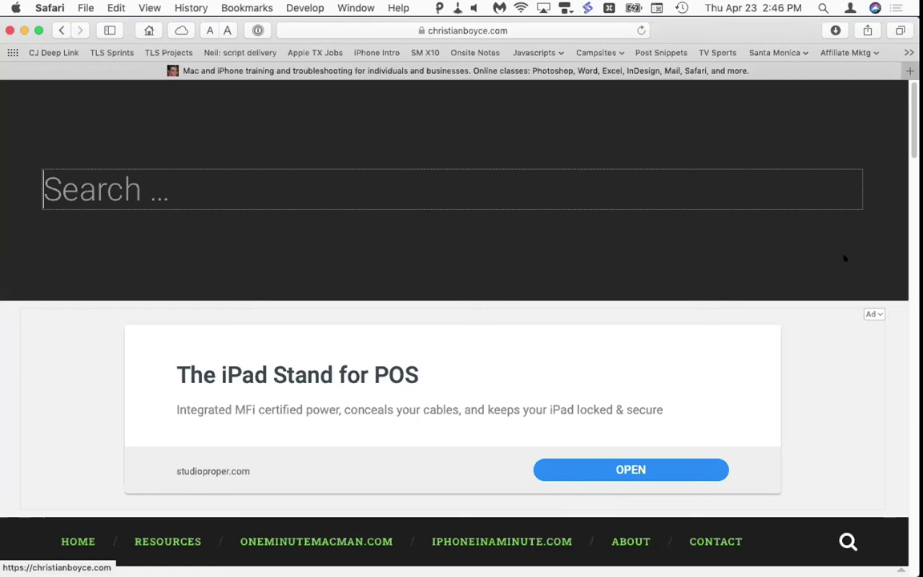
text(paste)
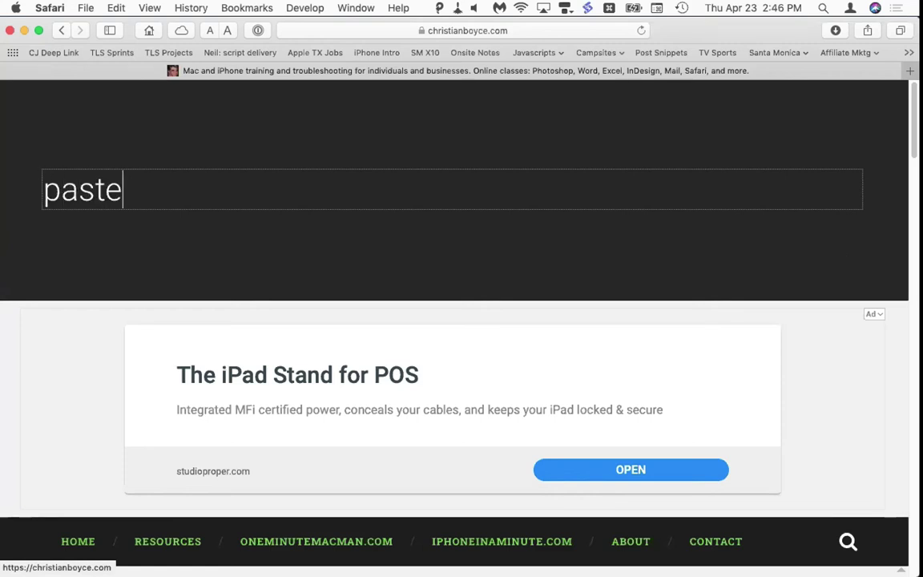
key(Return)
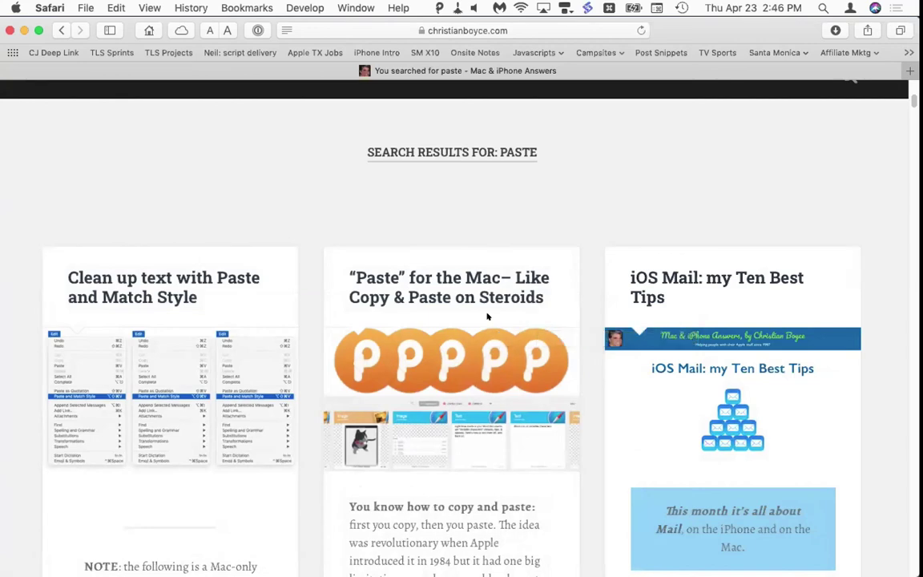
scroll(487, 315, up, 5)
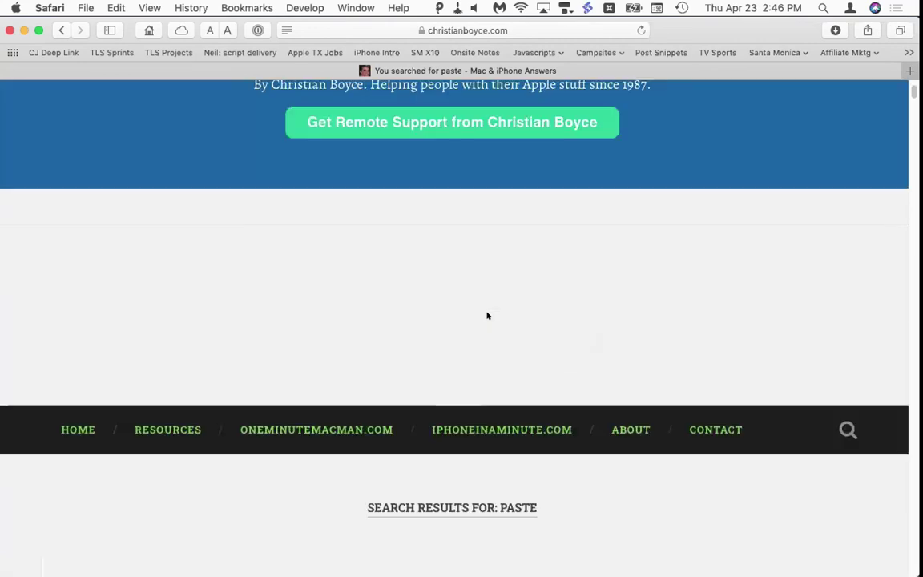
- Search the blog again for 'alfred' and scroll through the results
click(847, 428)
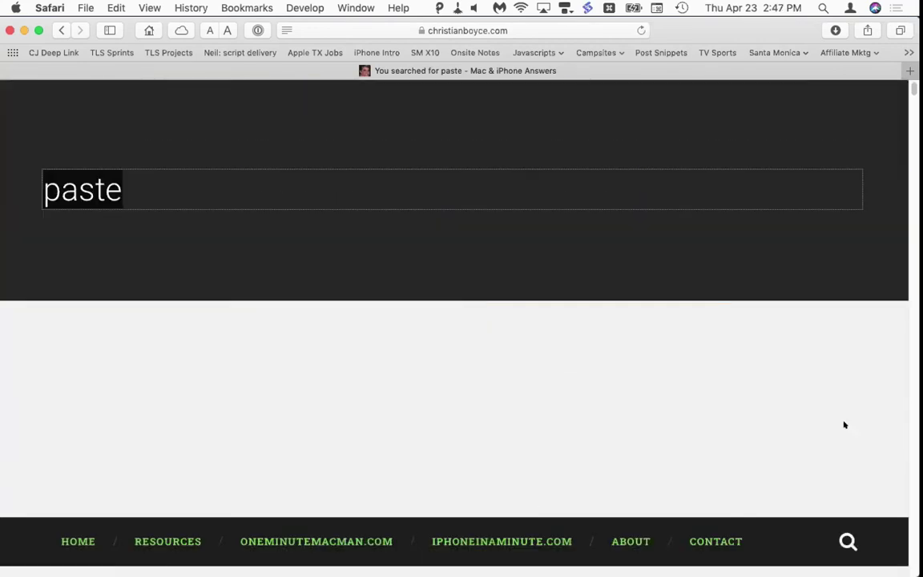
text(alfred)
key(Return)
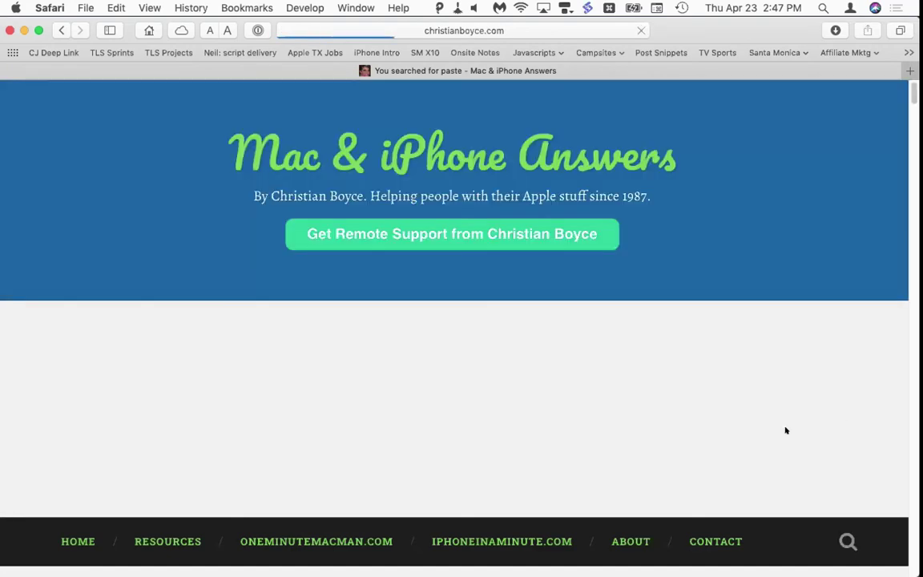
scroll(785, 430, down, 5)
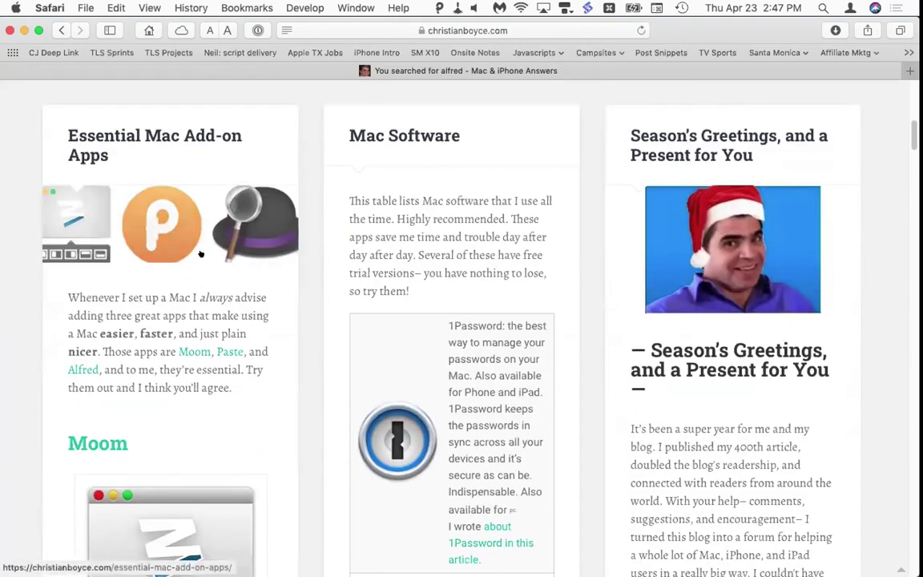
scroll(160, 200, down, 1)
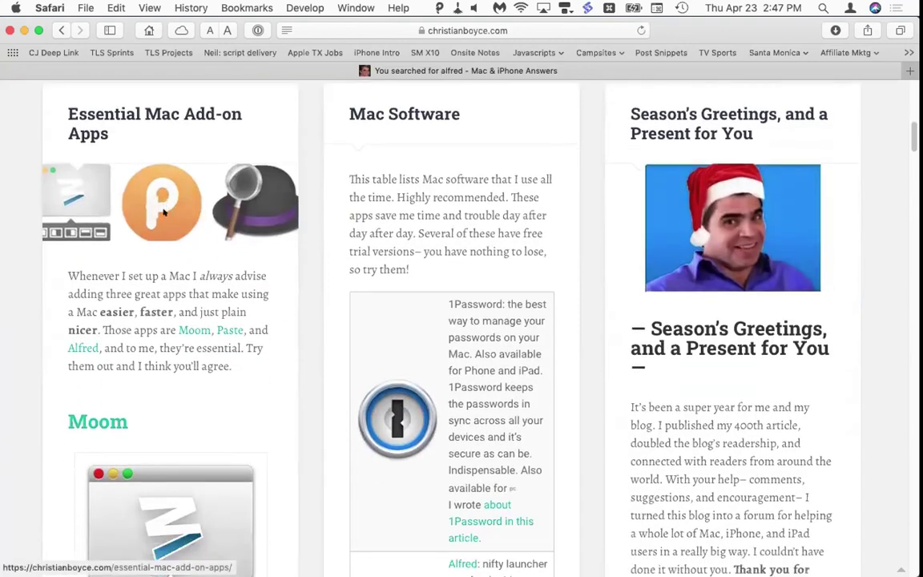
- Open the Essential Mac Add-on Apps article and scroll past Moom and Paste to the Alfred section
click(164, 211)
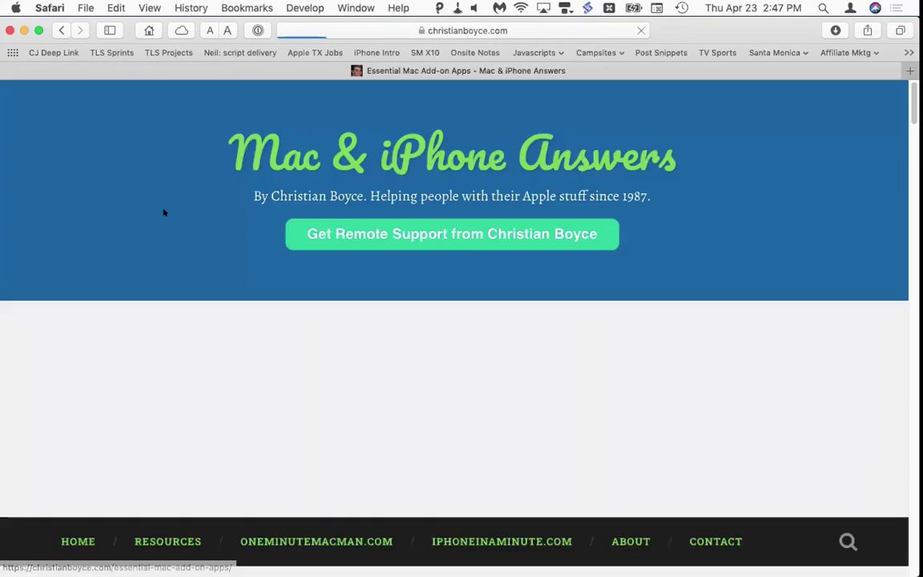
scroll(163, 212, down, 5)
scroll(164, 211, down, 5)
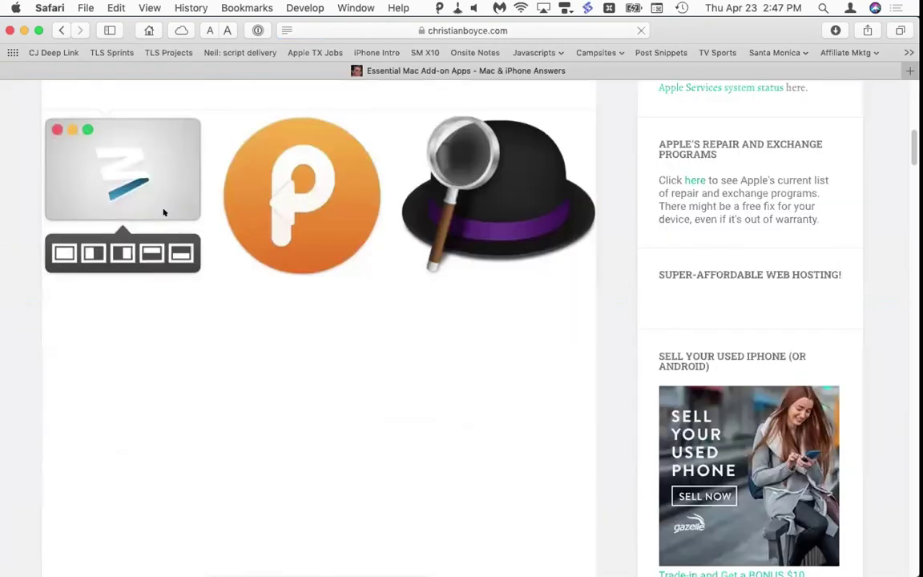
scroll(163, 212, down, 3)
scroll(163, 211, down, 5)
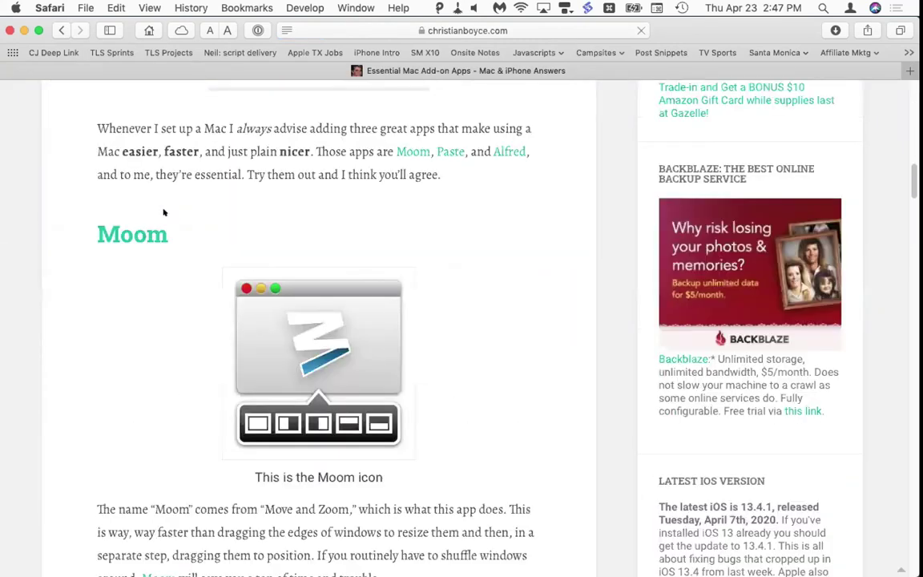
scroll(163, 212, down, 10)
scroll(164, 211, down, 2)
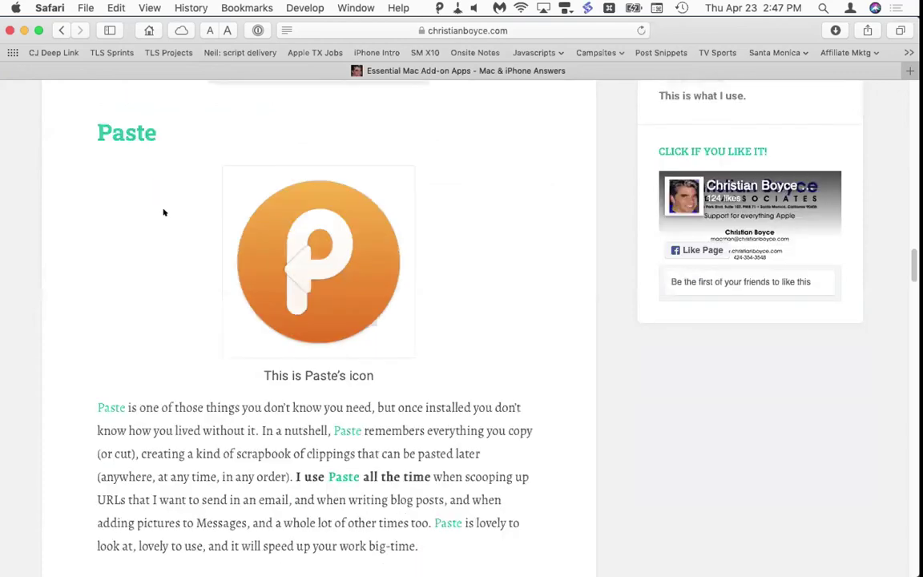
scroll(164, 212, down, 10)
scroll(164, 211, down, 10)
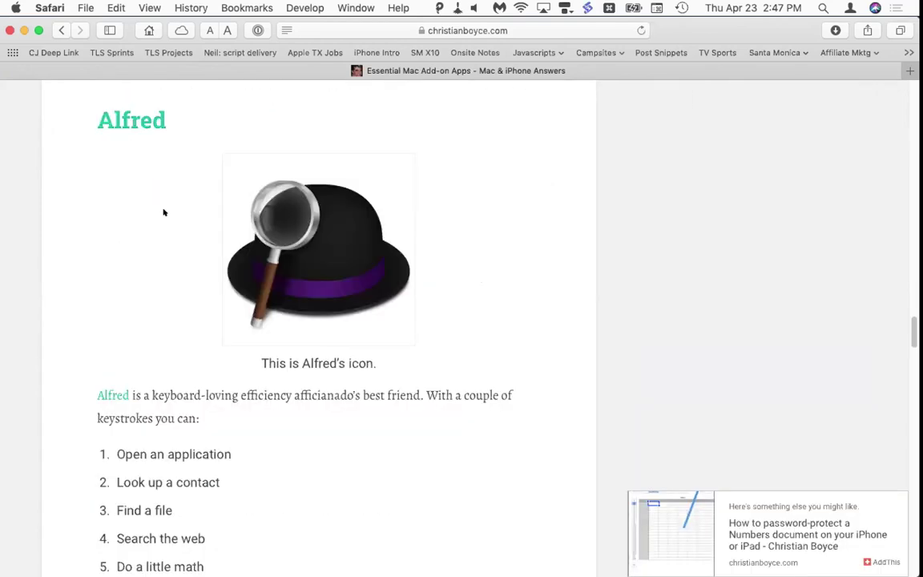
scroll(163, 212, down, 5)
scroll(302, 305, down, 1)
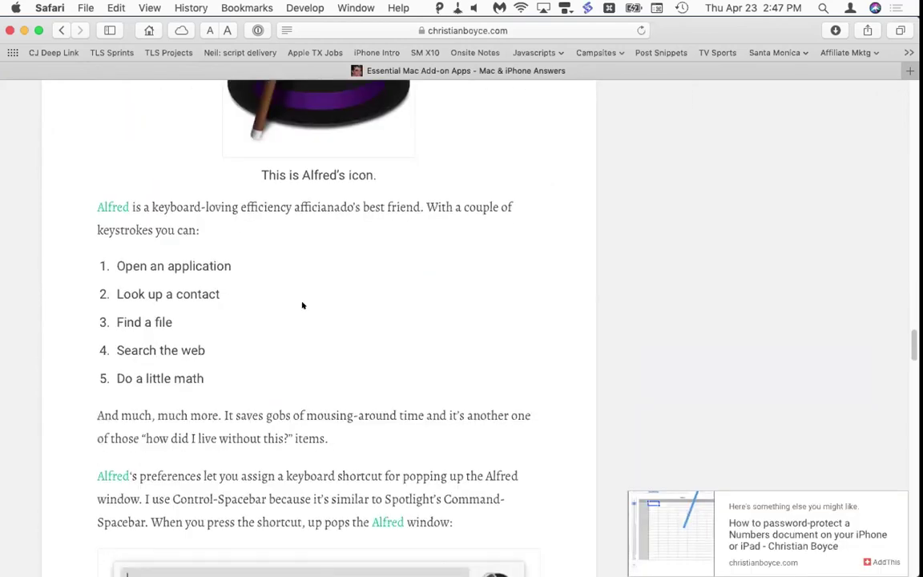
scroll(303, 305, down, 2)
scroll(302, 305, down, 6)
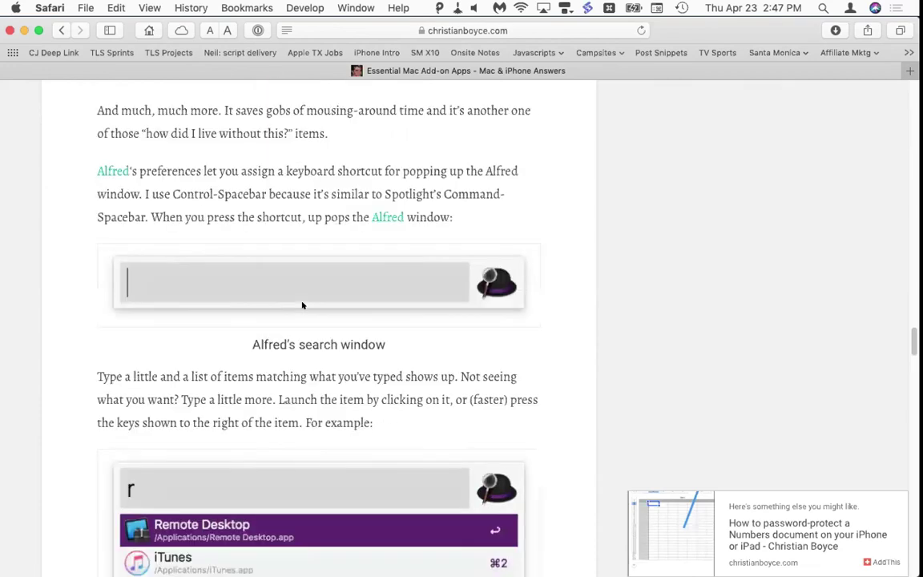
scroll(303, 306, down, 5)
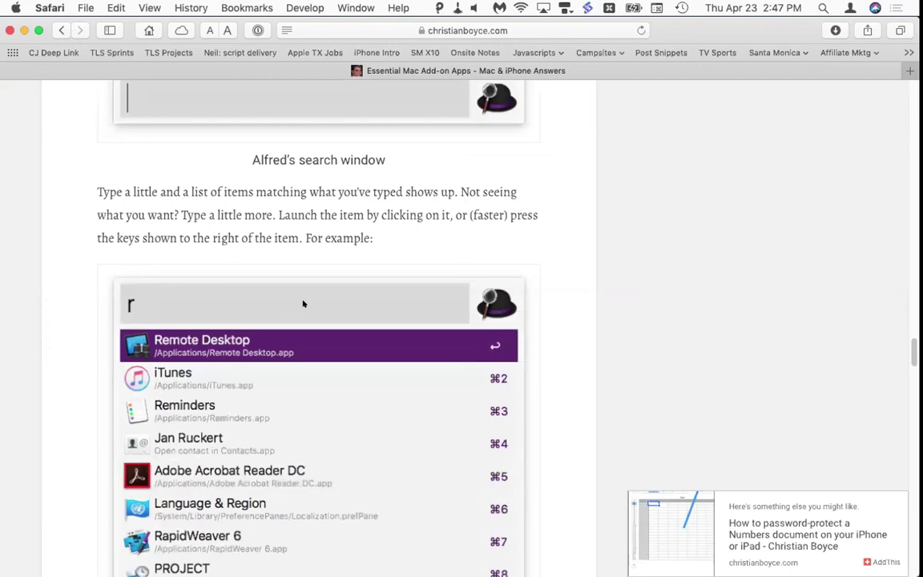
scroll(303, 303, up, 8)
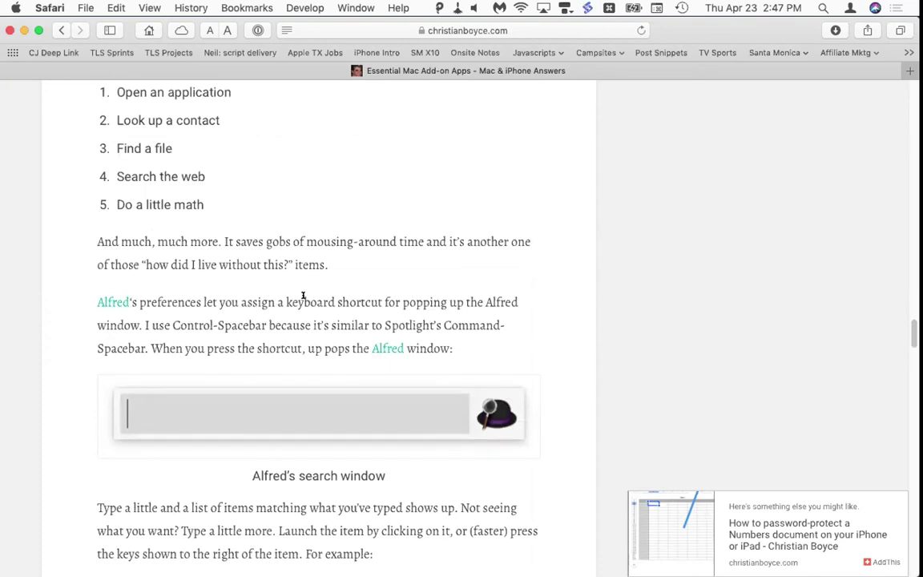
- Look through Safari's Window and Develop menus without choosing anything
click(346, 7)
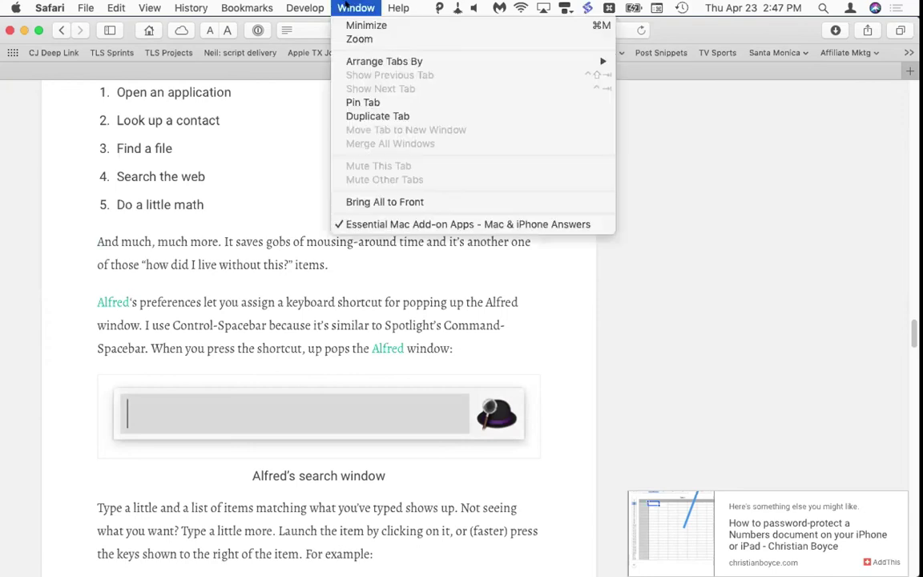
mouse_move(304, 6)
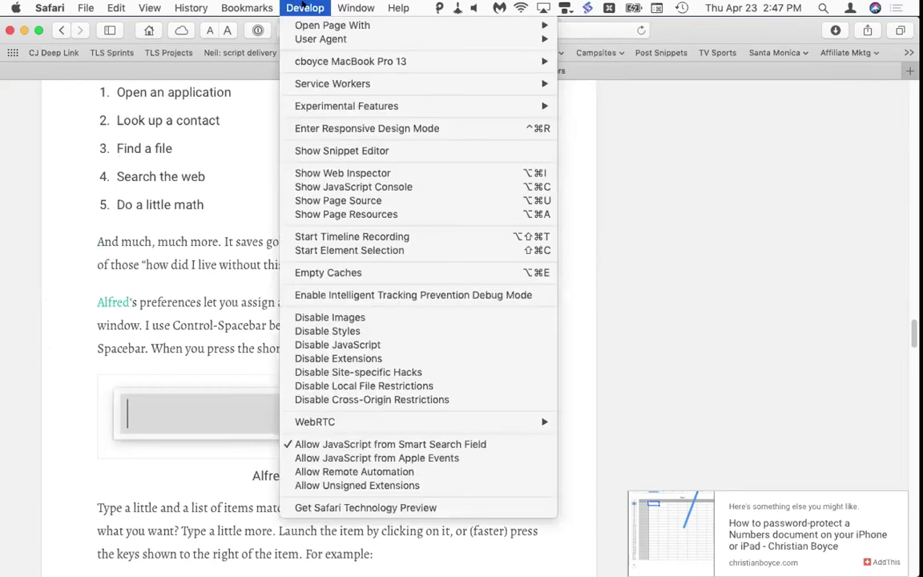
click(714, 223)
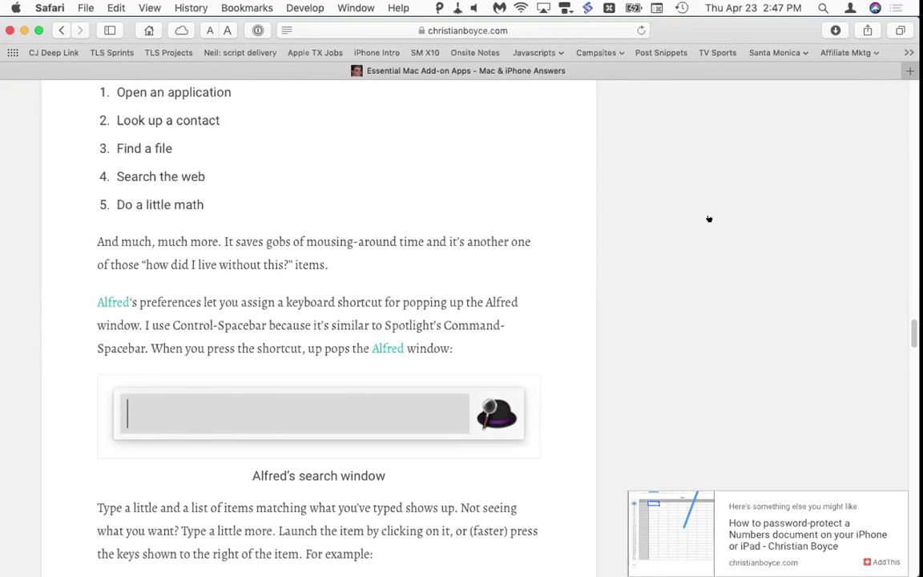
- Check zoom.us's Edit and View menus, return to Safari, then switch to Pages
key(super+Tab)
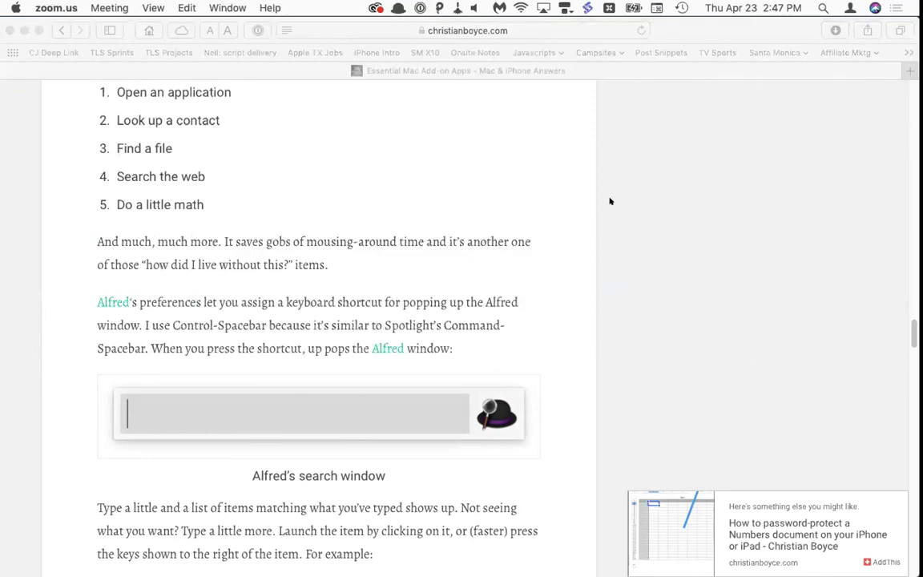
click(219, 4)
mouse_move(187, 8)
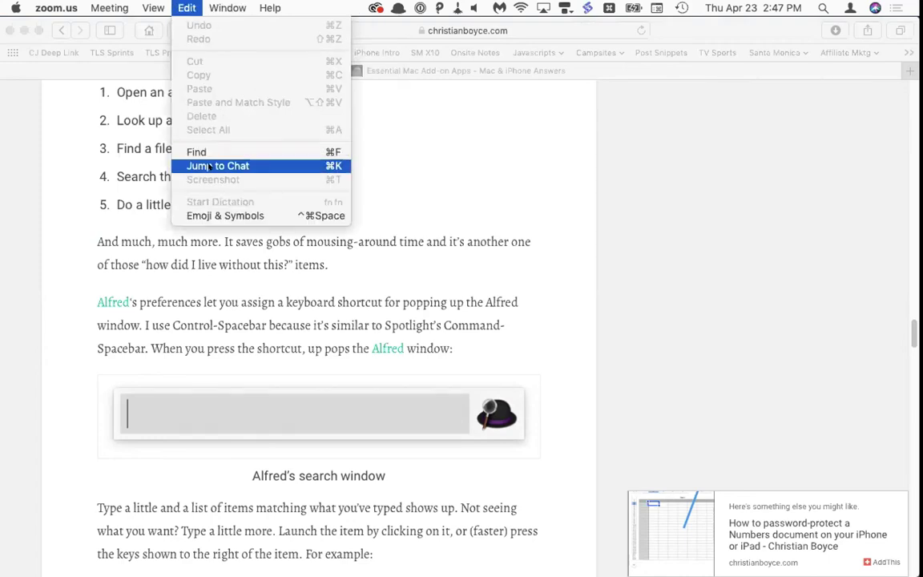
click(426, 239)
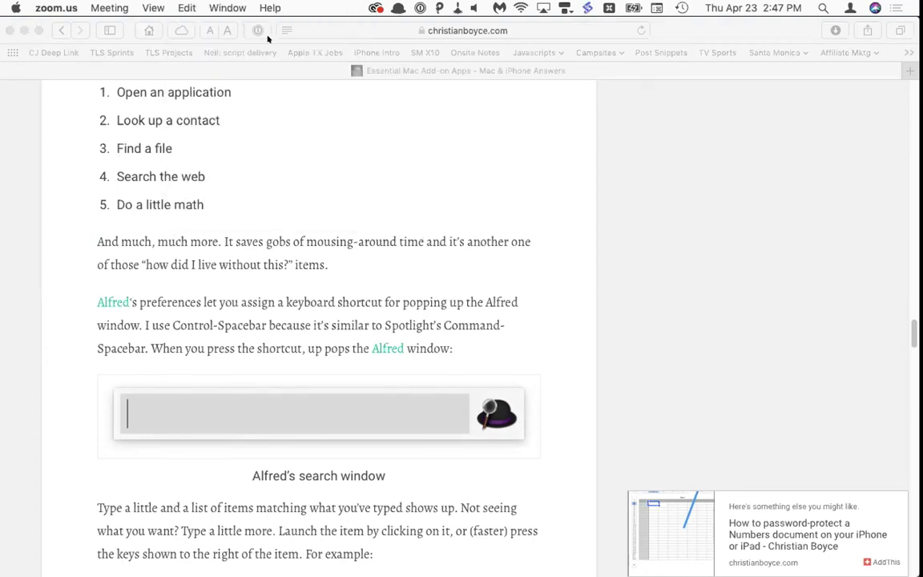
click(153, 8)
click(532, 240)
click(517, 225)
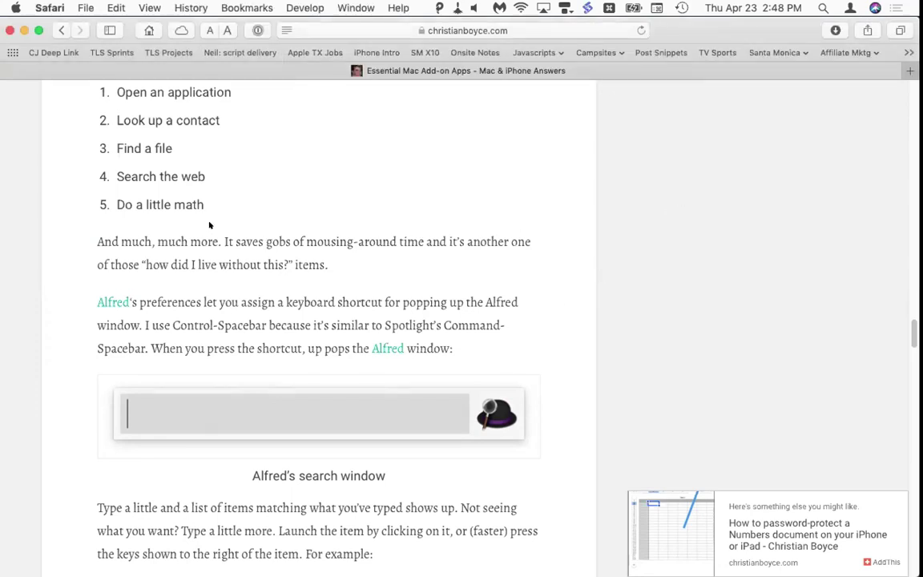
key(super+Tab)
key(super+Tab)
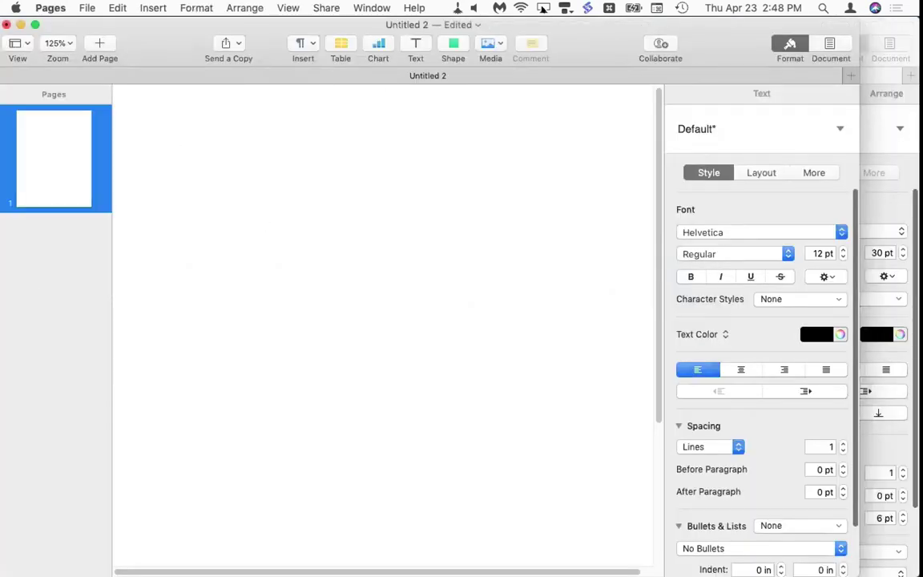
- Bring up Typinator and select the Default Set after glancing at CBoyce Mac Instructions
click(564, 8)
click(565, 8)
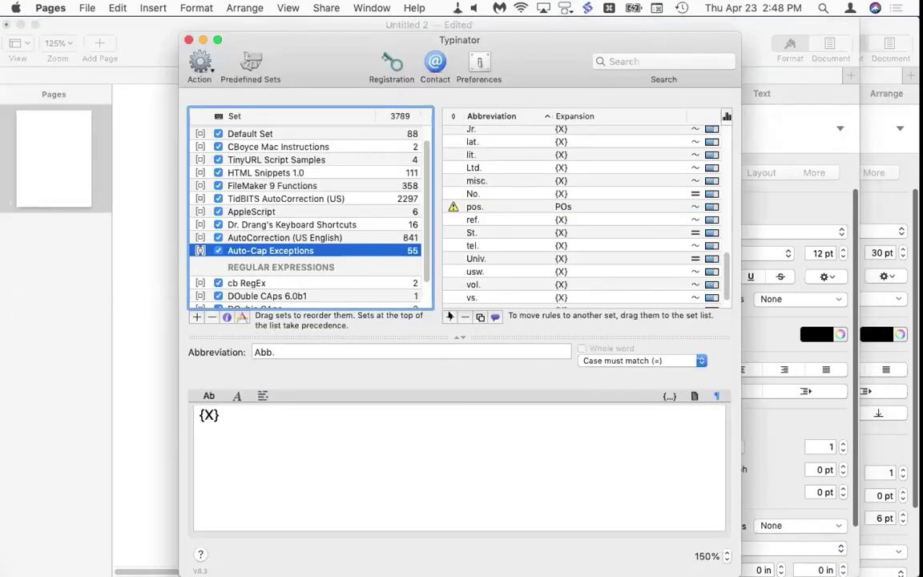
click(278, 146)
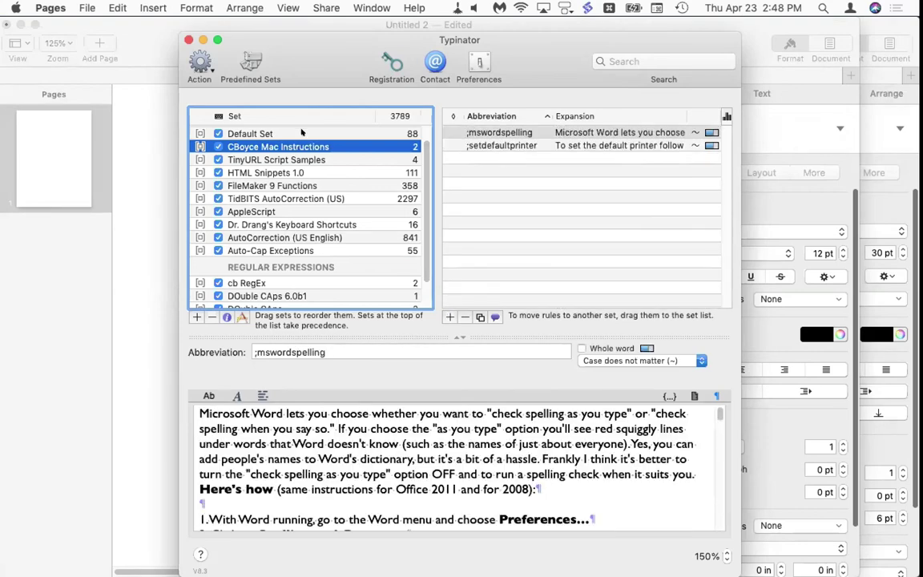
click(272, 134)
- Add a ;pw rule to Default Set that expands to a long password
click(449, 316)
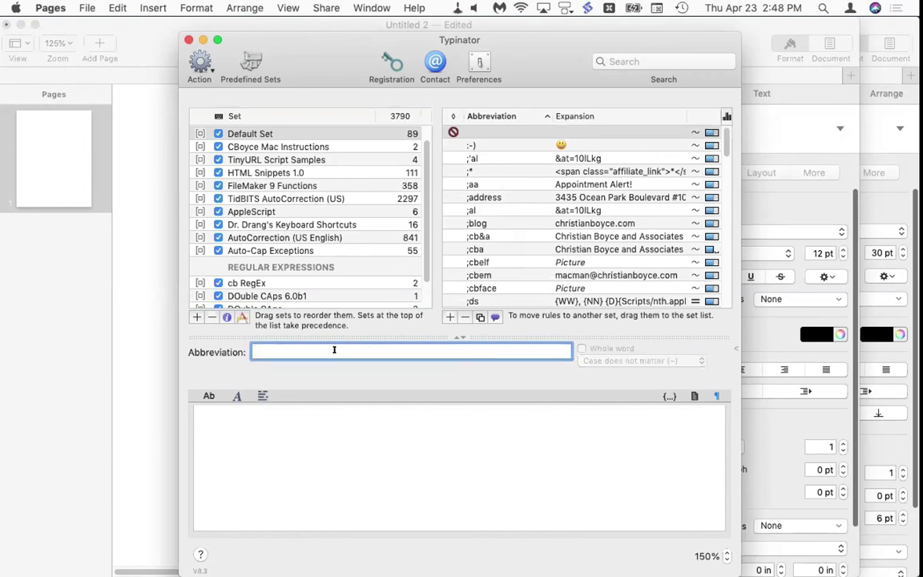
text(;pw)
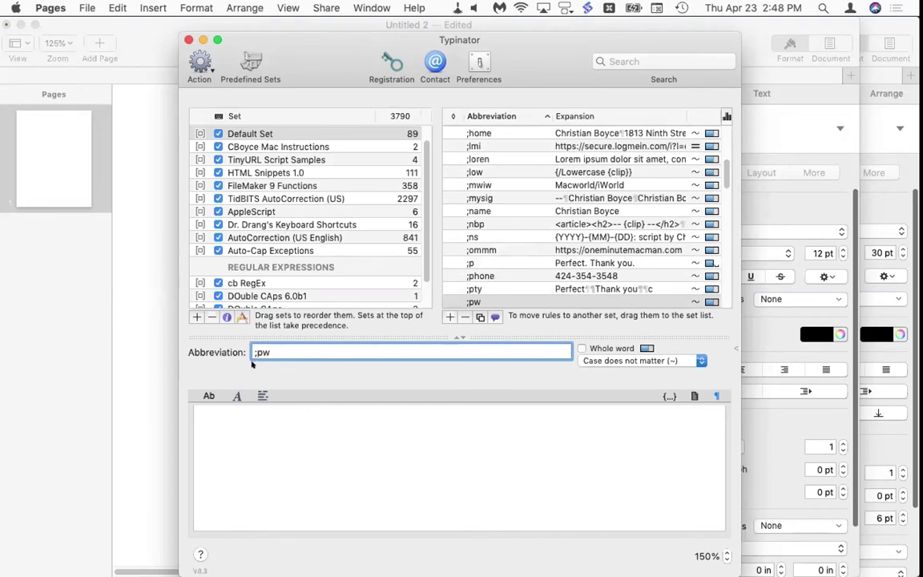
click(244, 429)
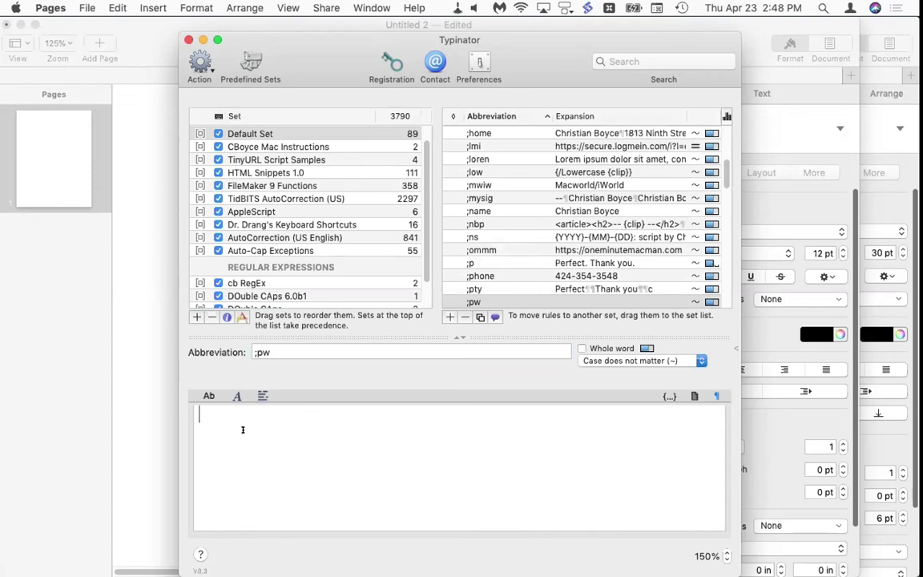
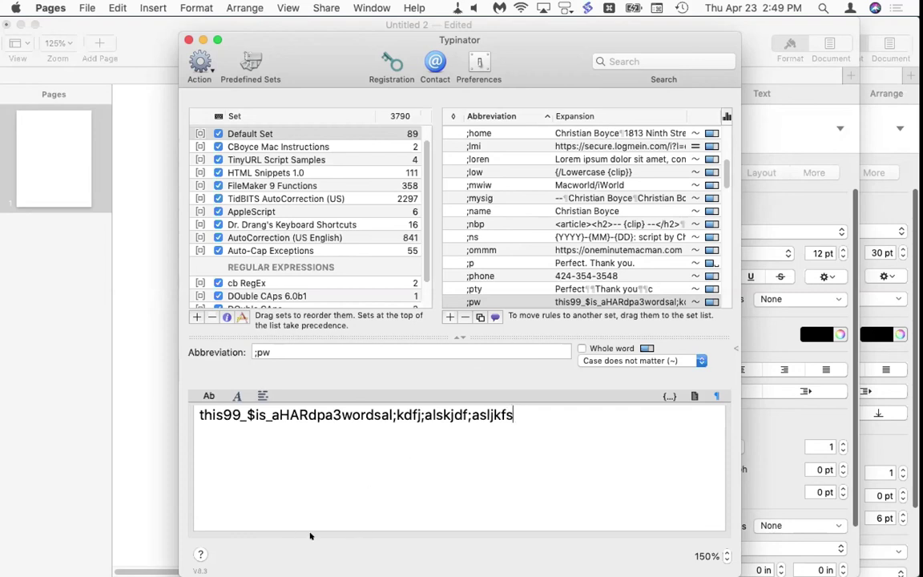
click(267, 351)
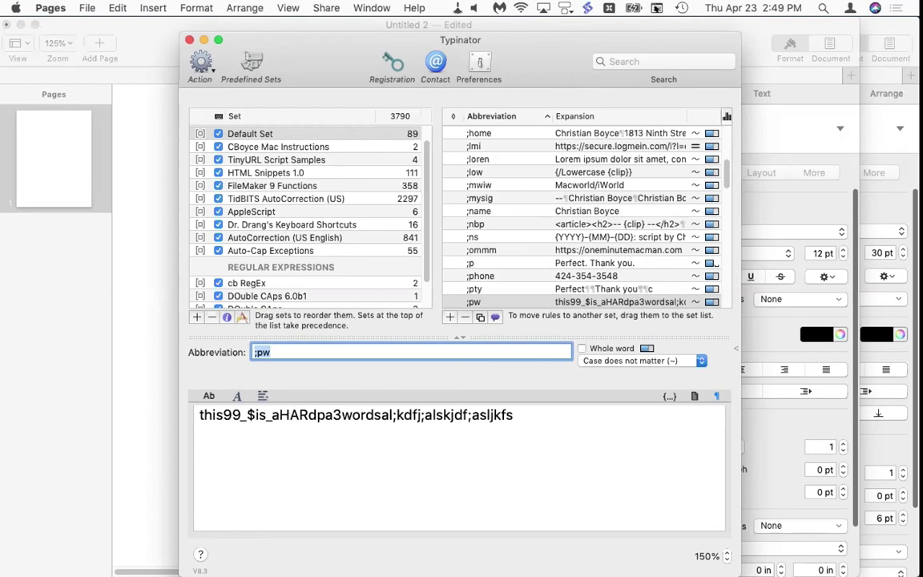
- Reposition the Typinator window, then close it
drag(575, 44, 720, 94)
drag(389, 78, 387, 89)
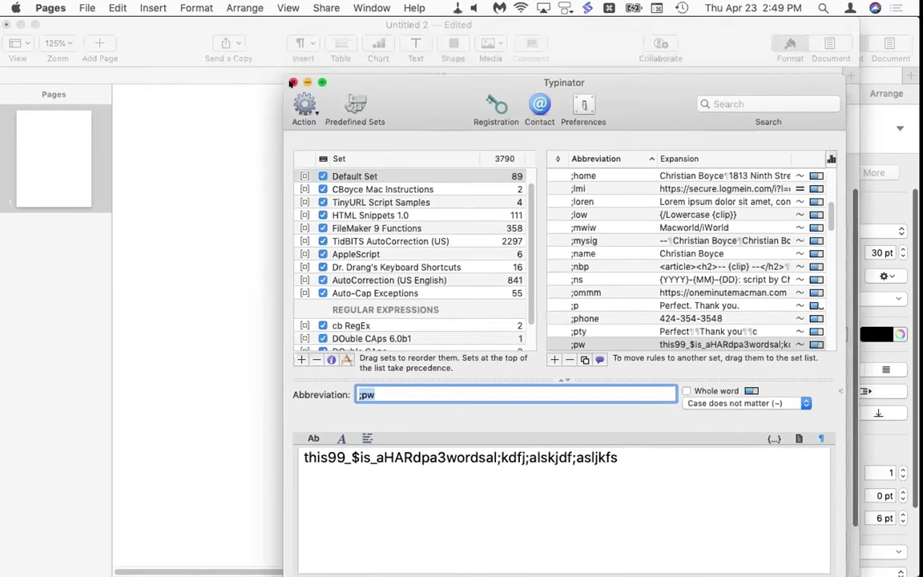
click(293, 83)
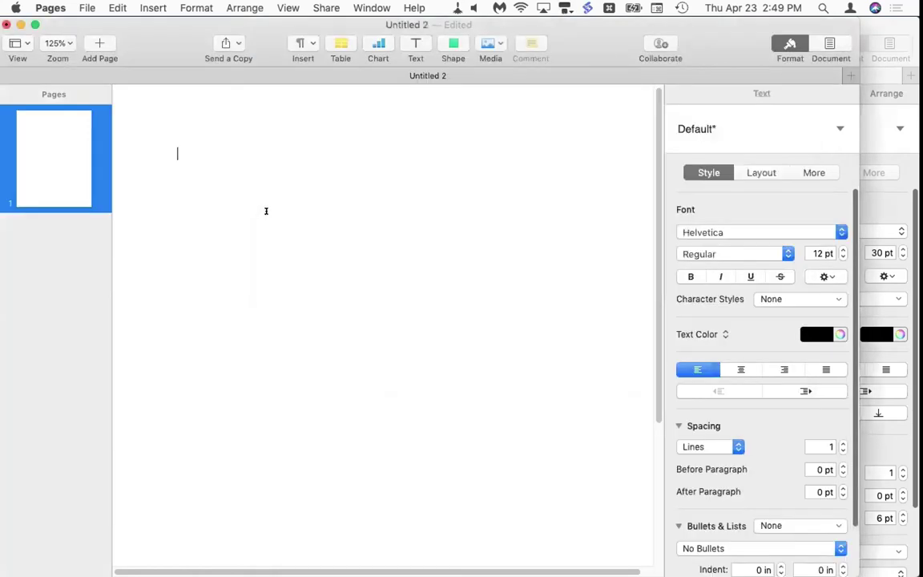
- Type 'Here's my password:', start a new line, and zoom the document to 400%
text(Here)
text('s )
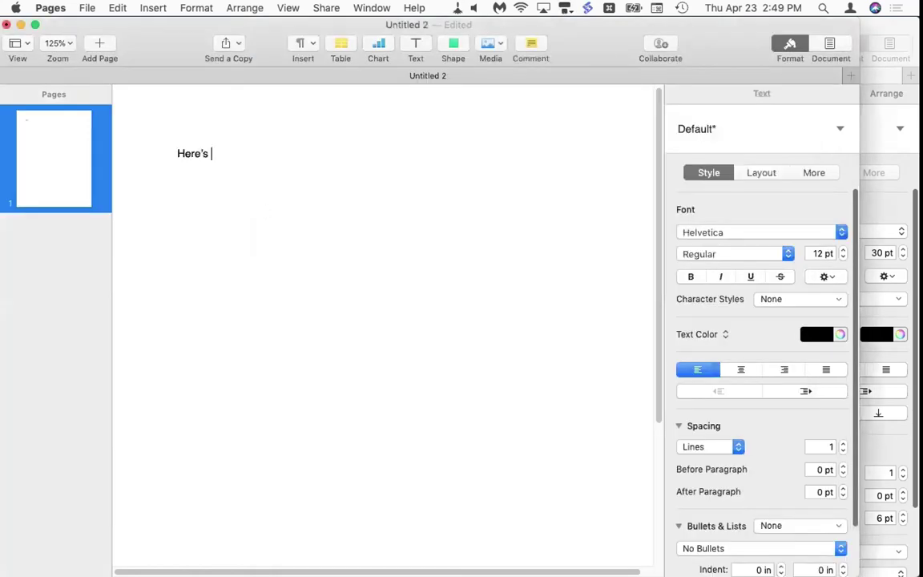
text(my password:)
key(Return)
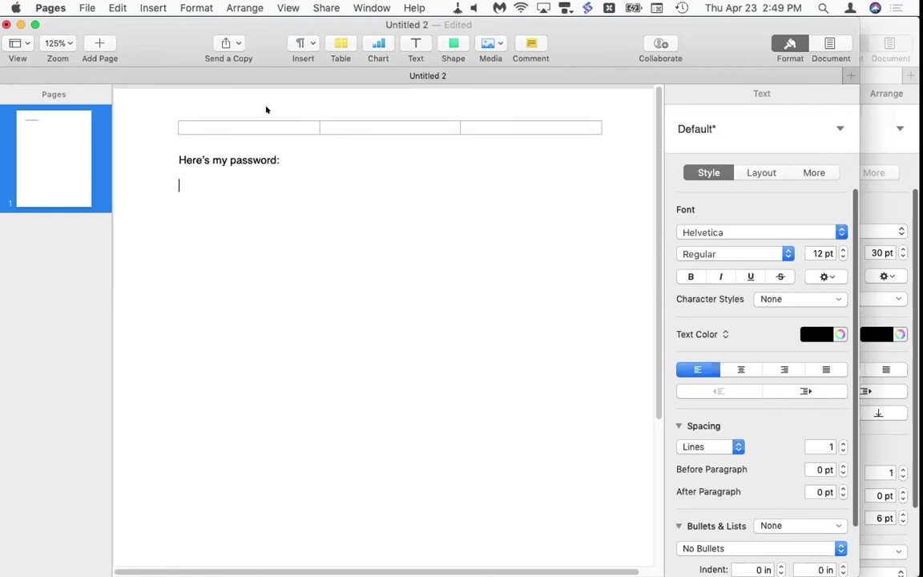
click(55, 43)
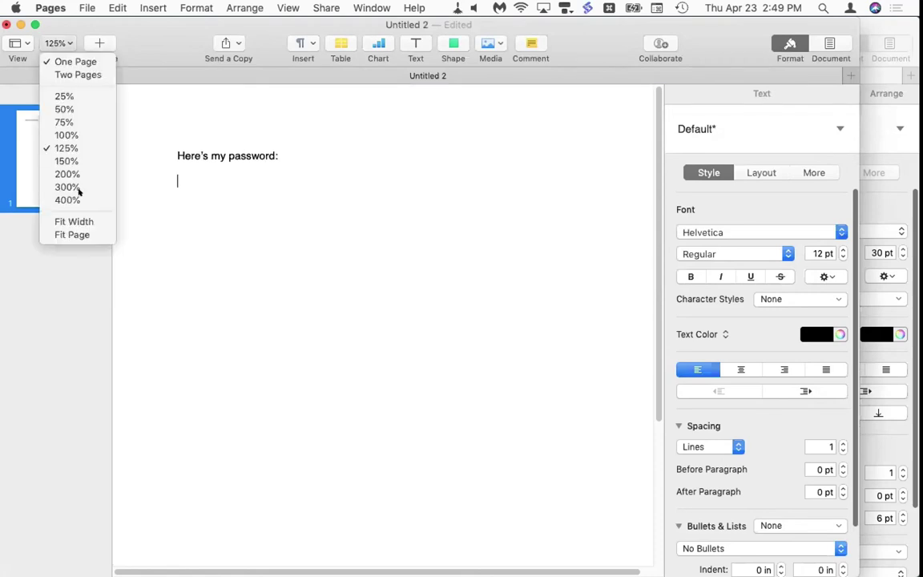
click(72, 199)
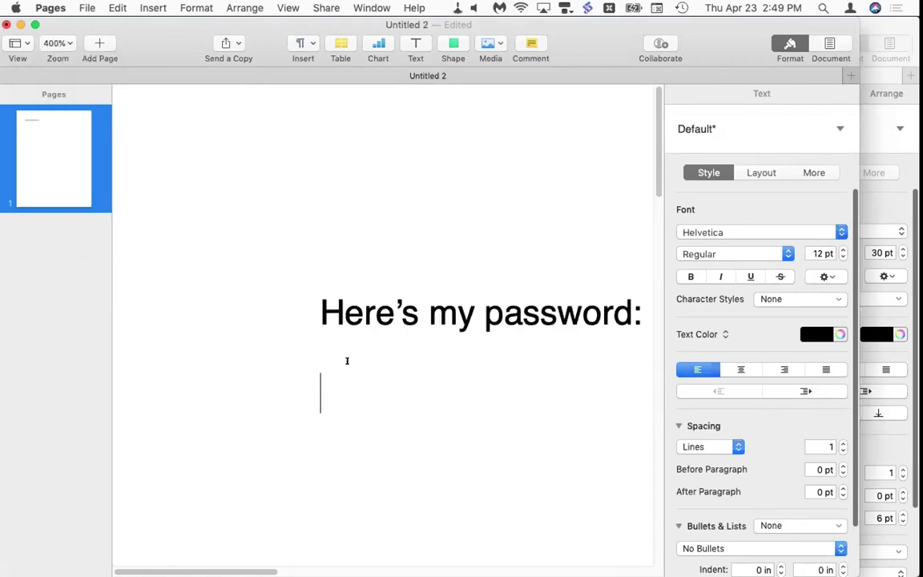
- Type the ;p abbreviation so the password snippet expands below the heading
text(;)
text(p)
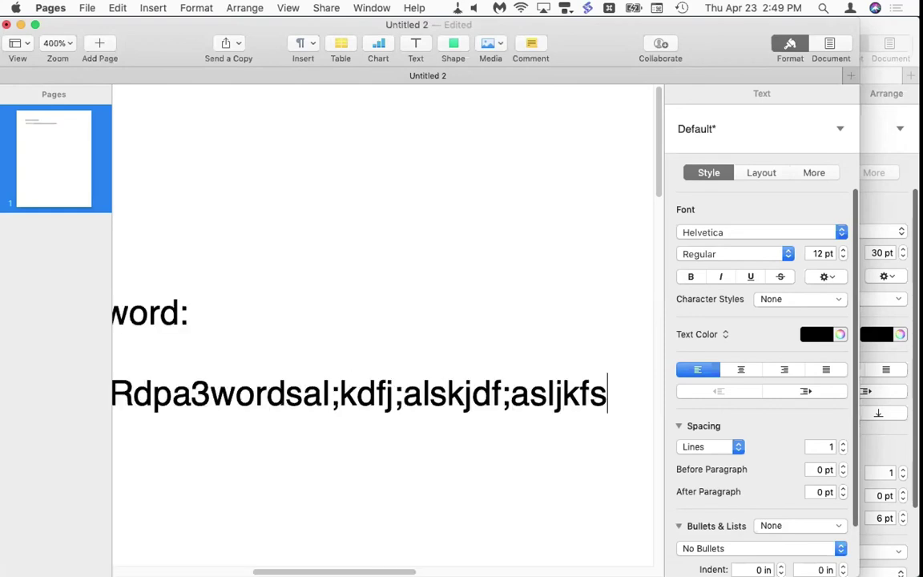
scroll(289, 470, left, 10)
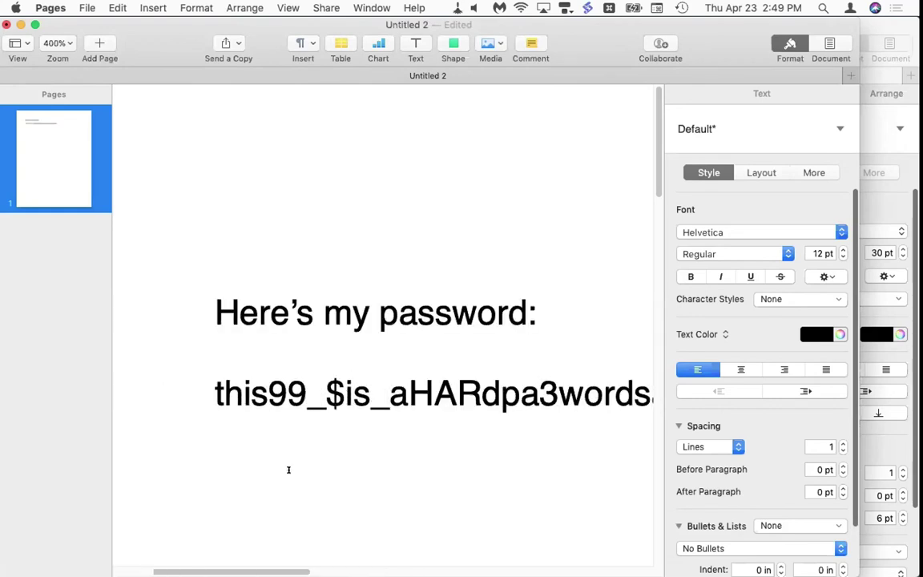
scroll(289, 470, right, 3)
scroll(289, 470, right, 2)
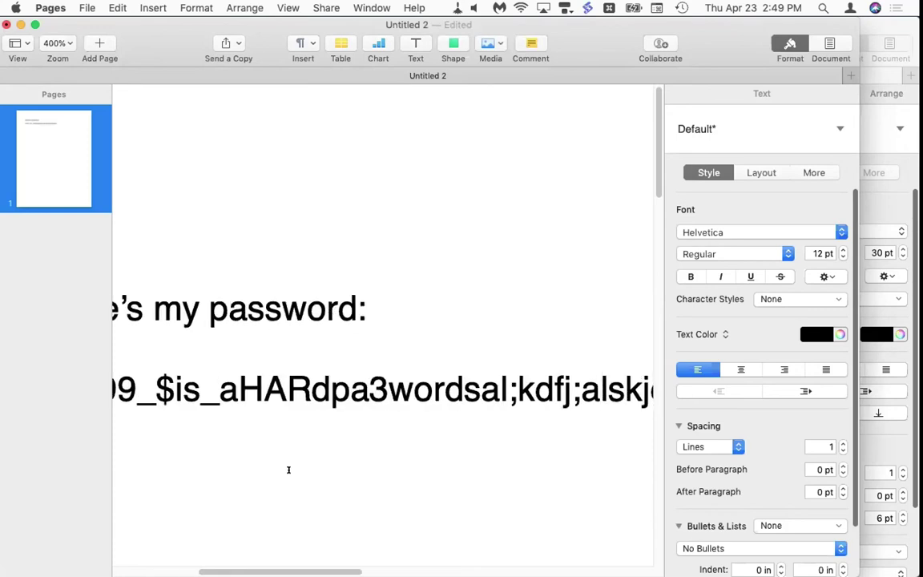
- Switch to zoom.us and glance at its View menu without choosing anything
key(cmd+Tab)
key(super+Tab)
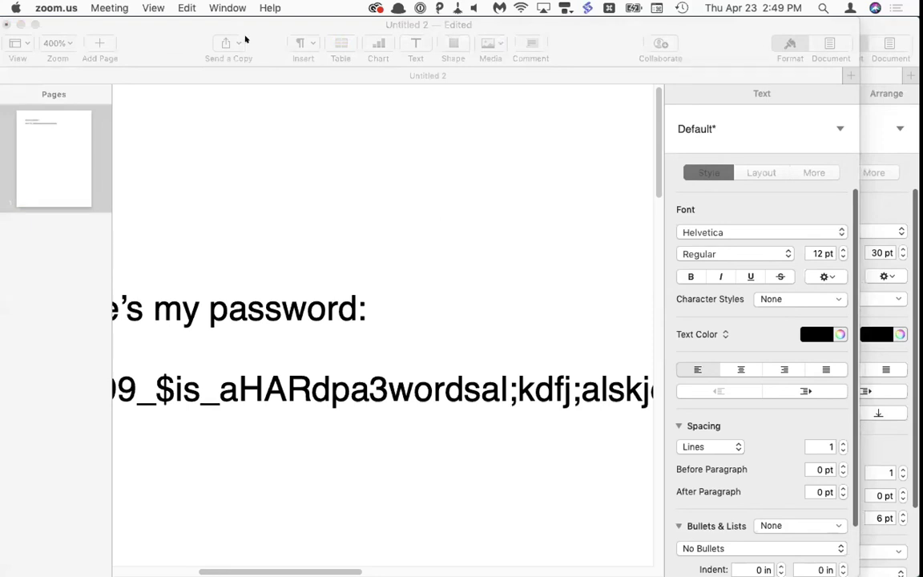
click(141, 6)
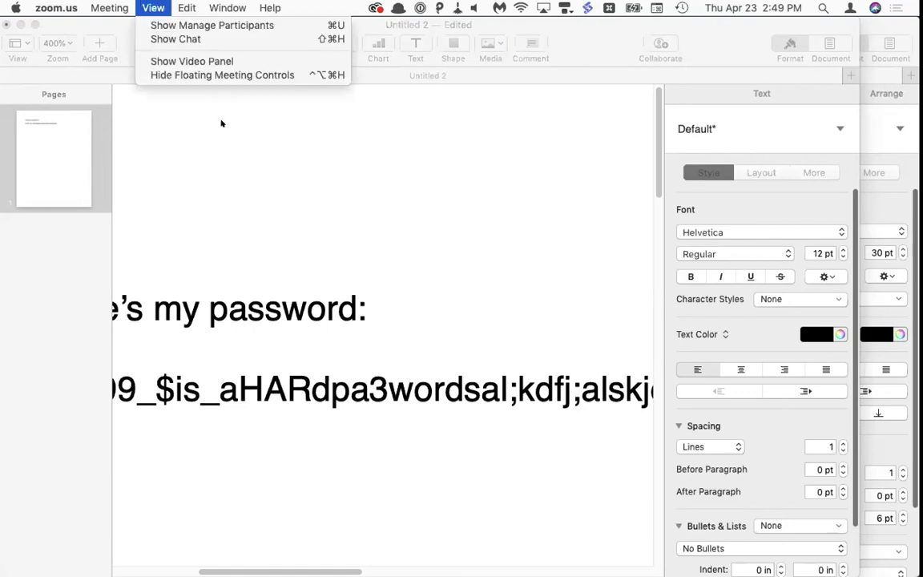
click(266, 181)
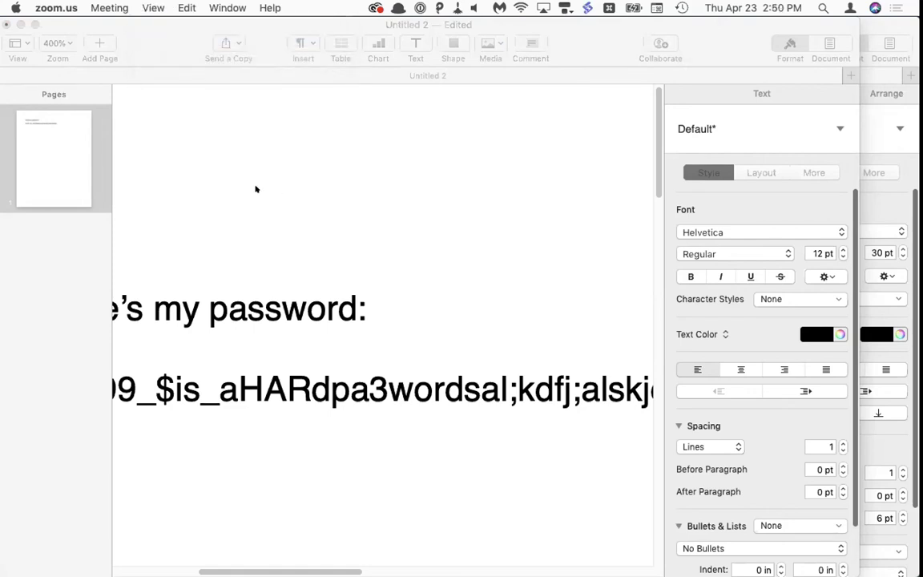